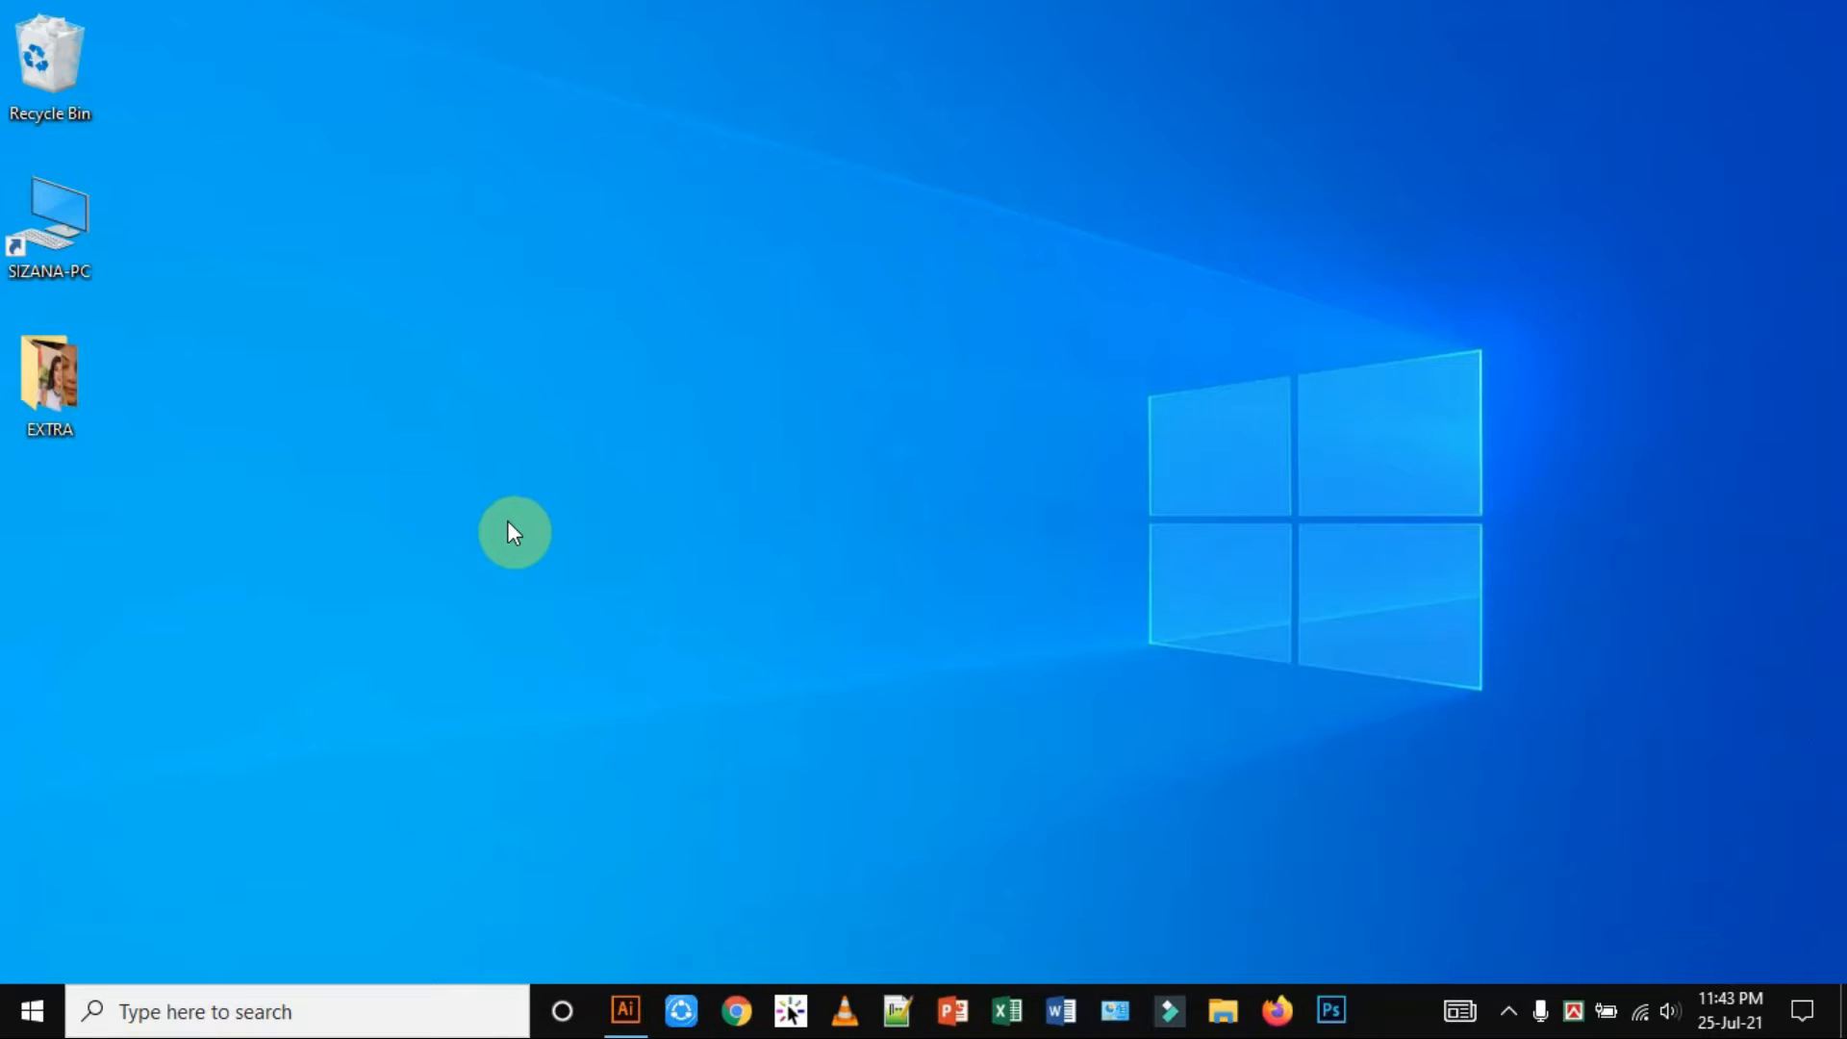
Switch to Illustrator and create a circle 300 px wide and 300 px high with the Ellipse tool
left_click(625, 1010)
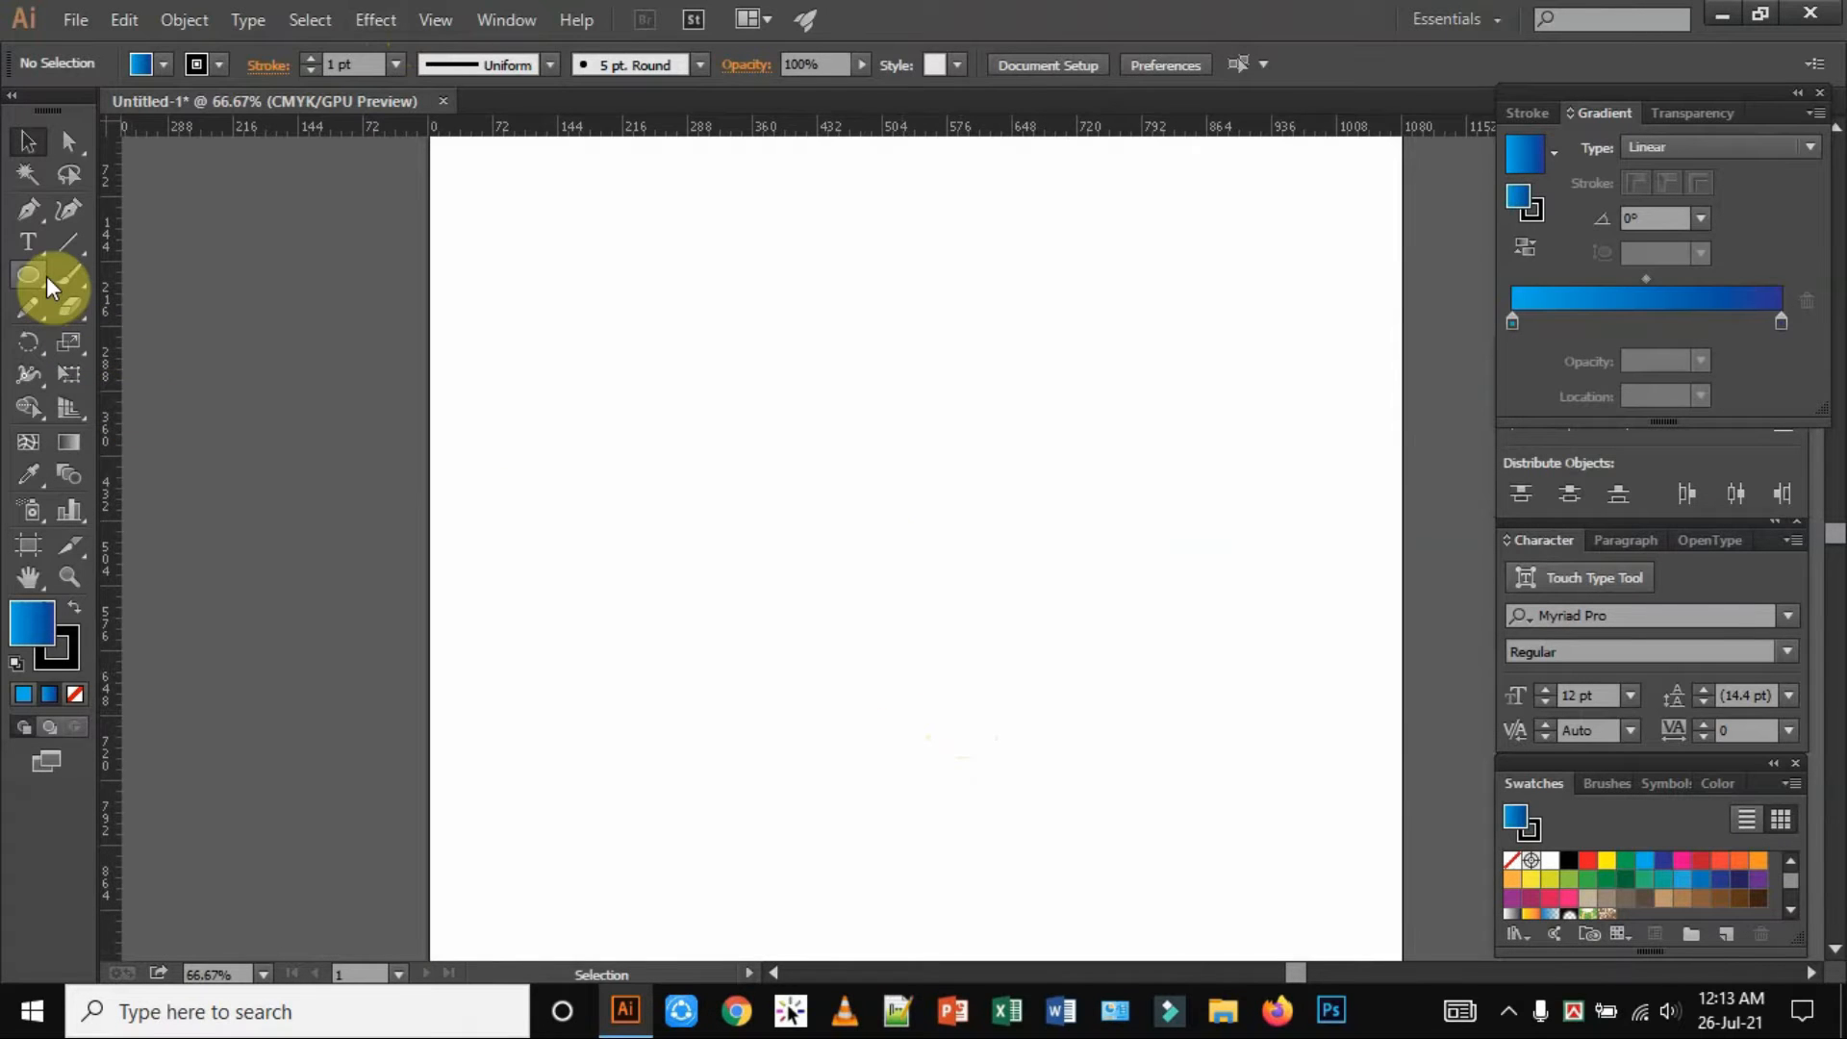
left_click(47, 285)
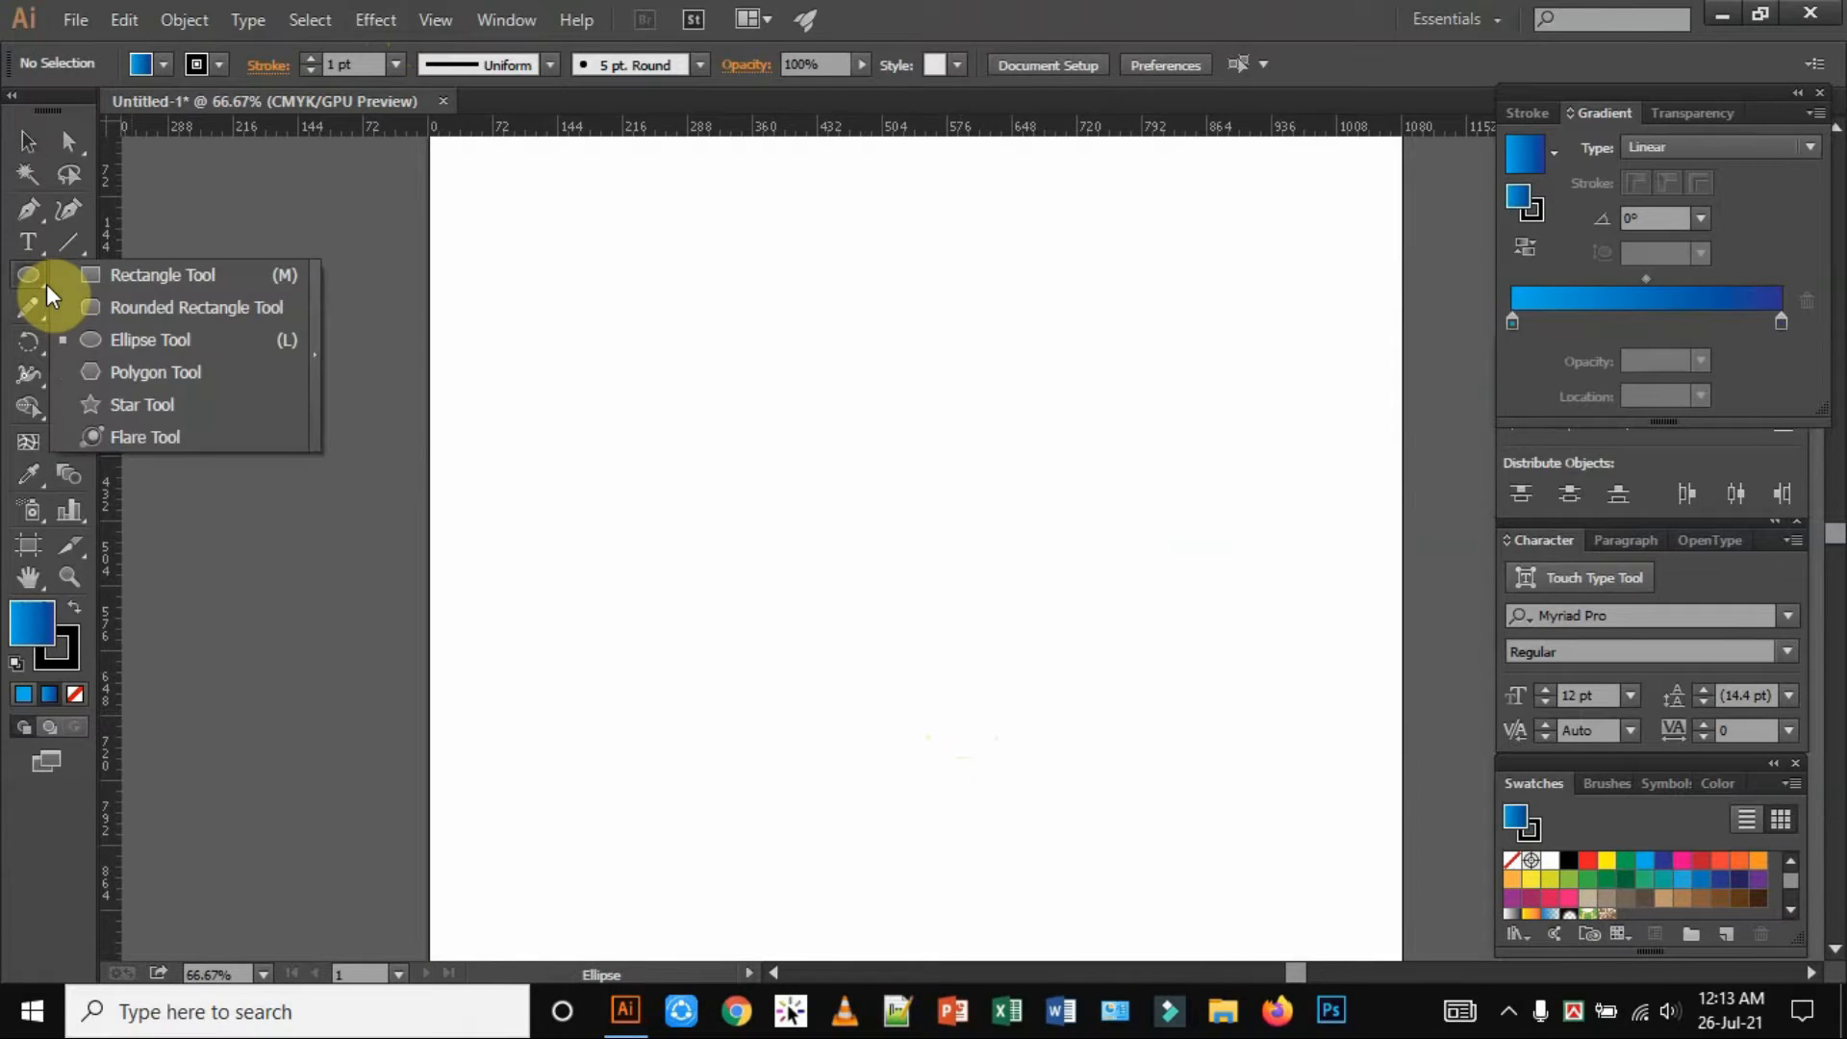
left_click_drag(46, 285, 203, 340)
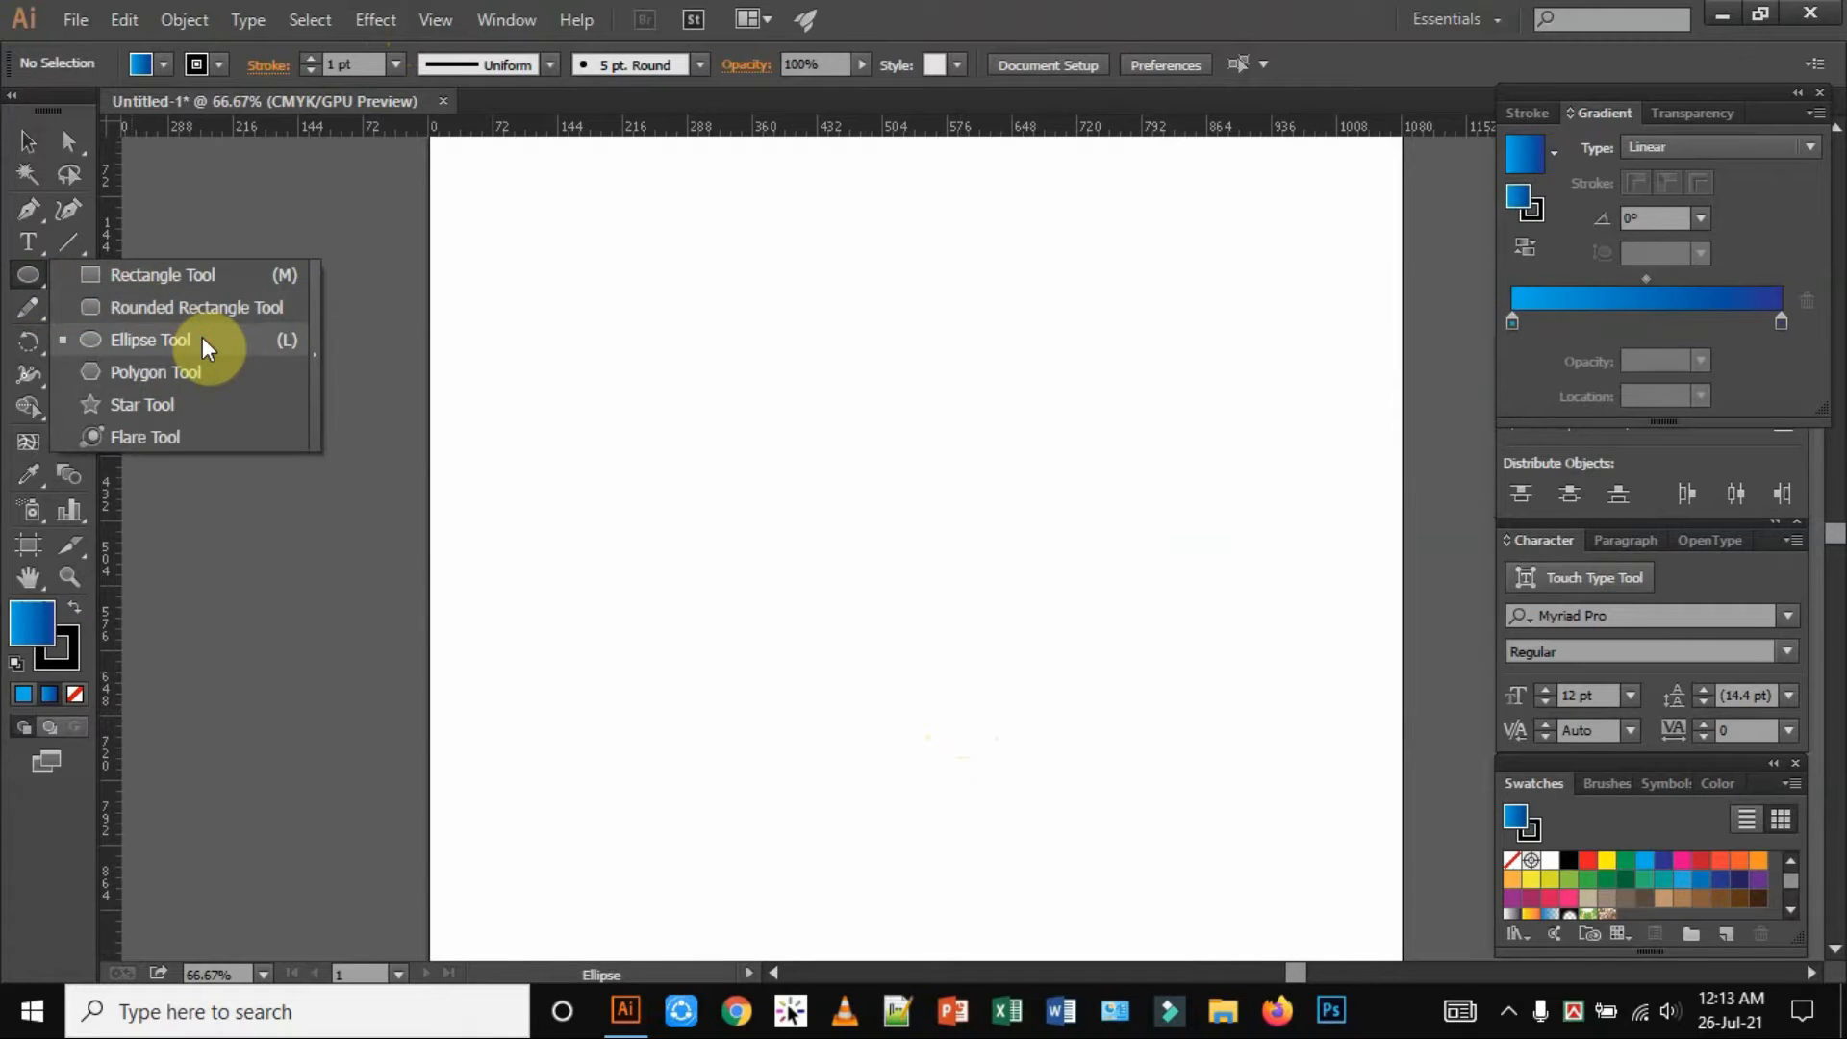
left_click_drag(202, 337, 202, 337)
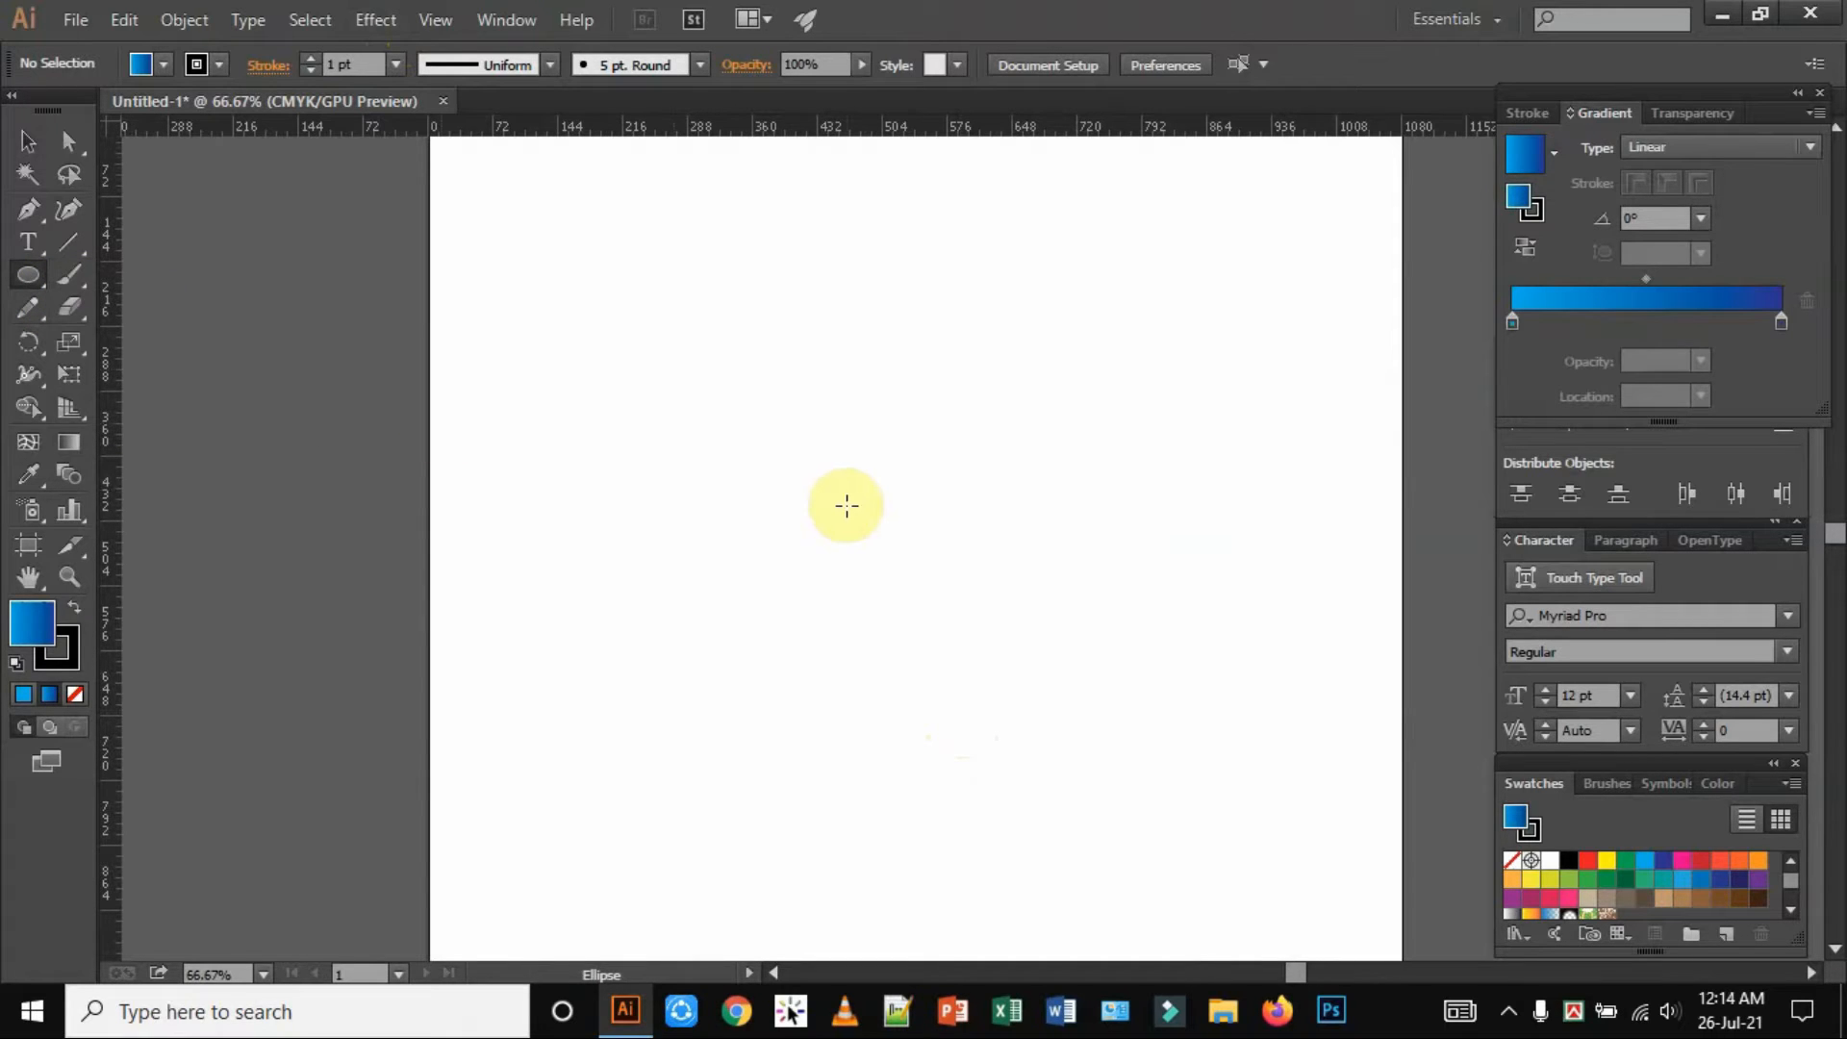
left_click(866, 381)
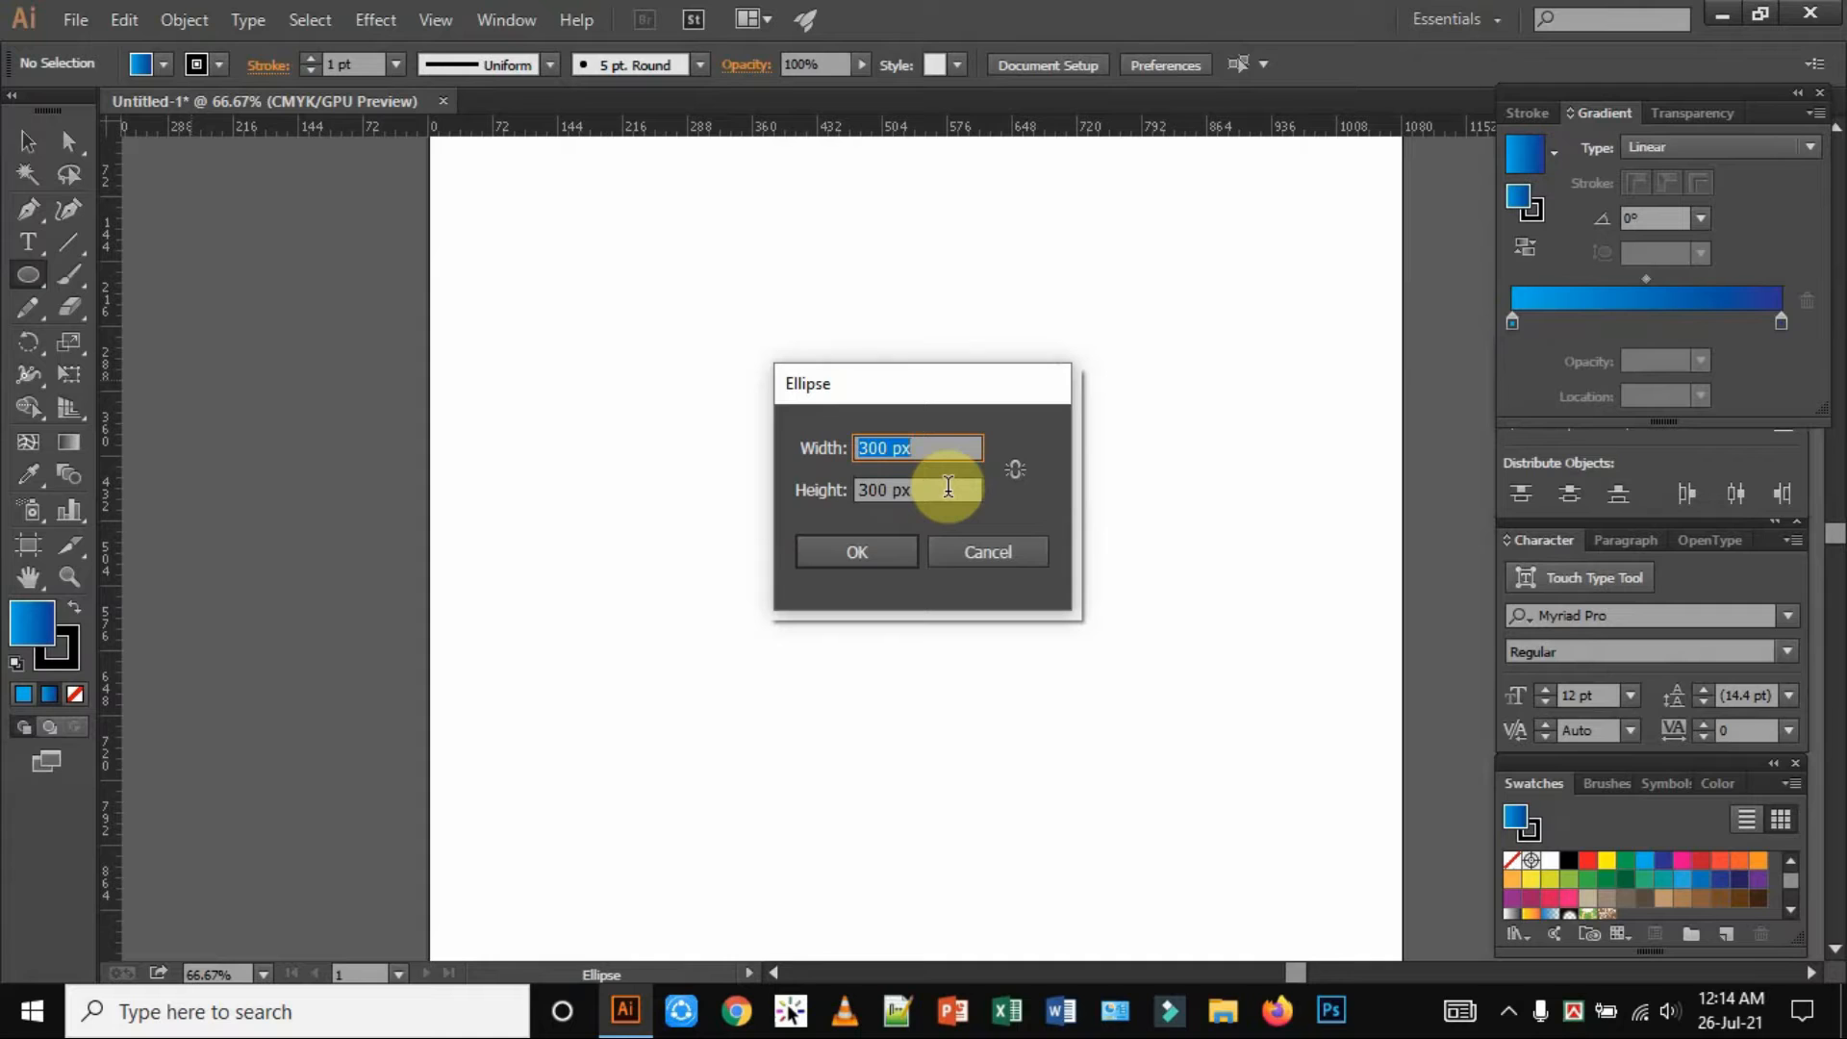
left_click(858, 552)
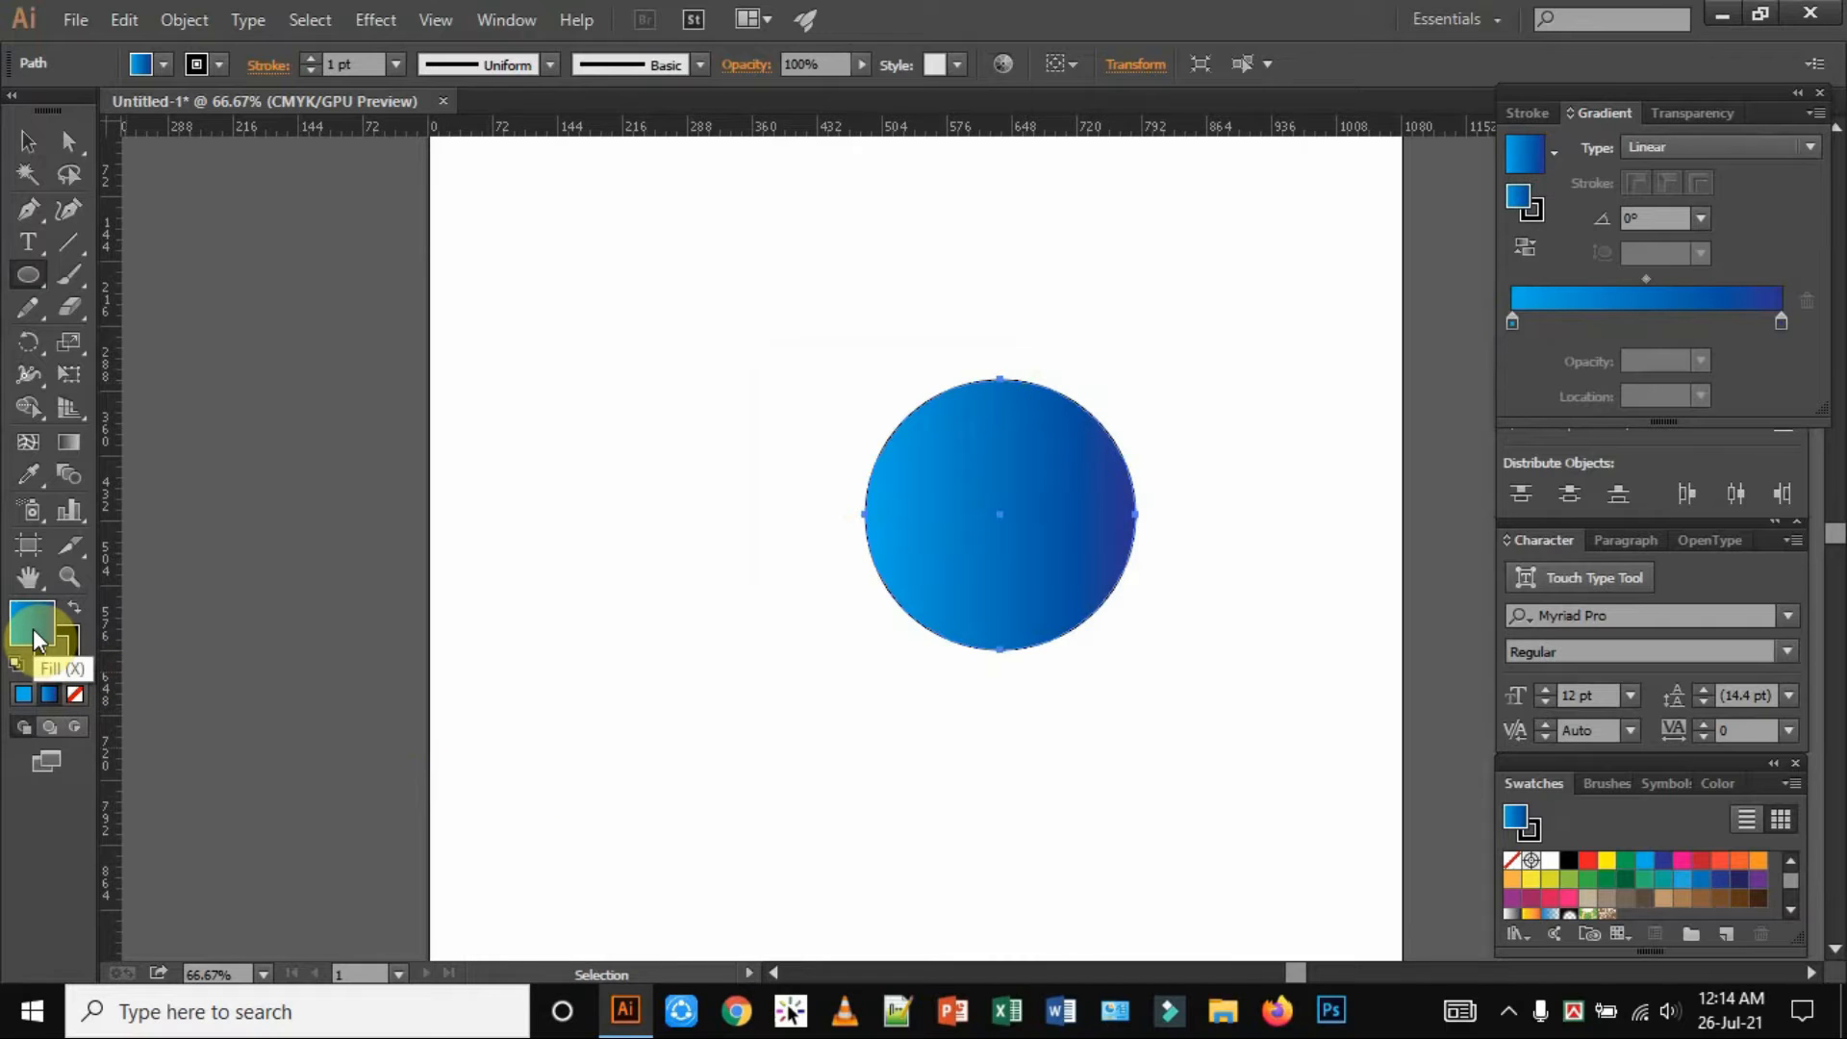
Remove the circle's fill so only its black stroke remains, and move the circle up toward the artboard's horizontal centre
left_click(73, 693)
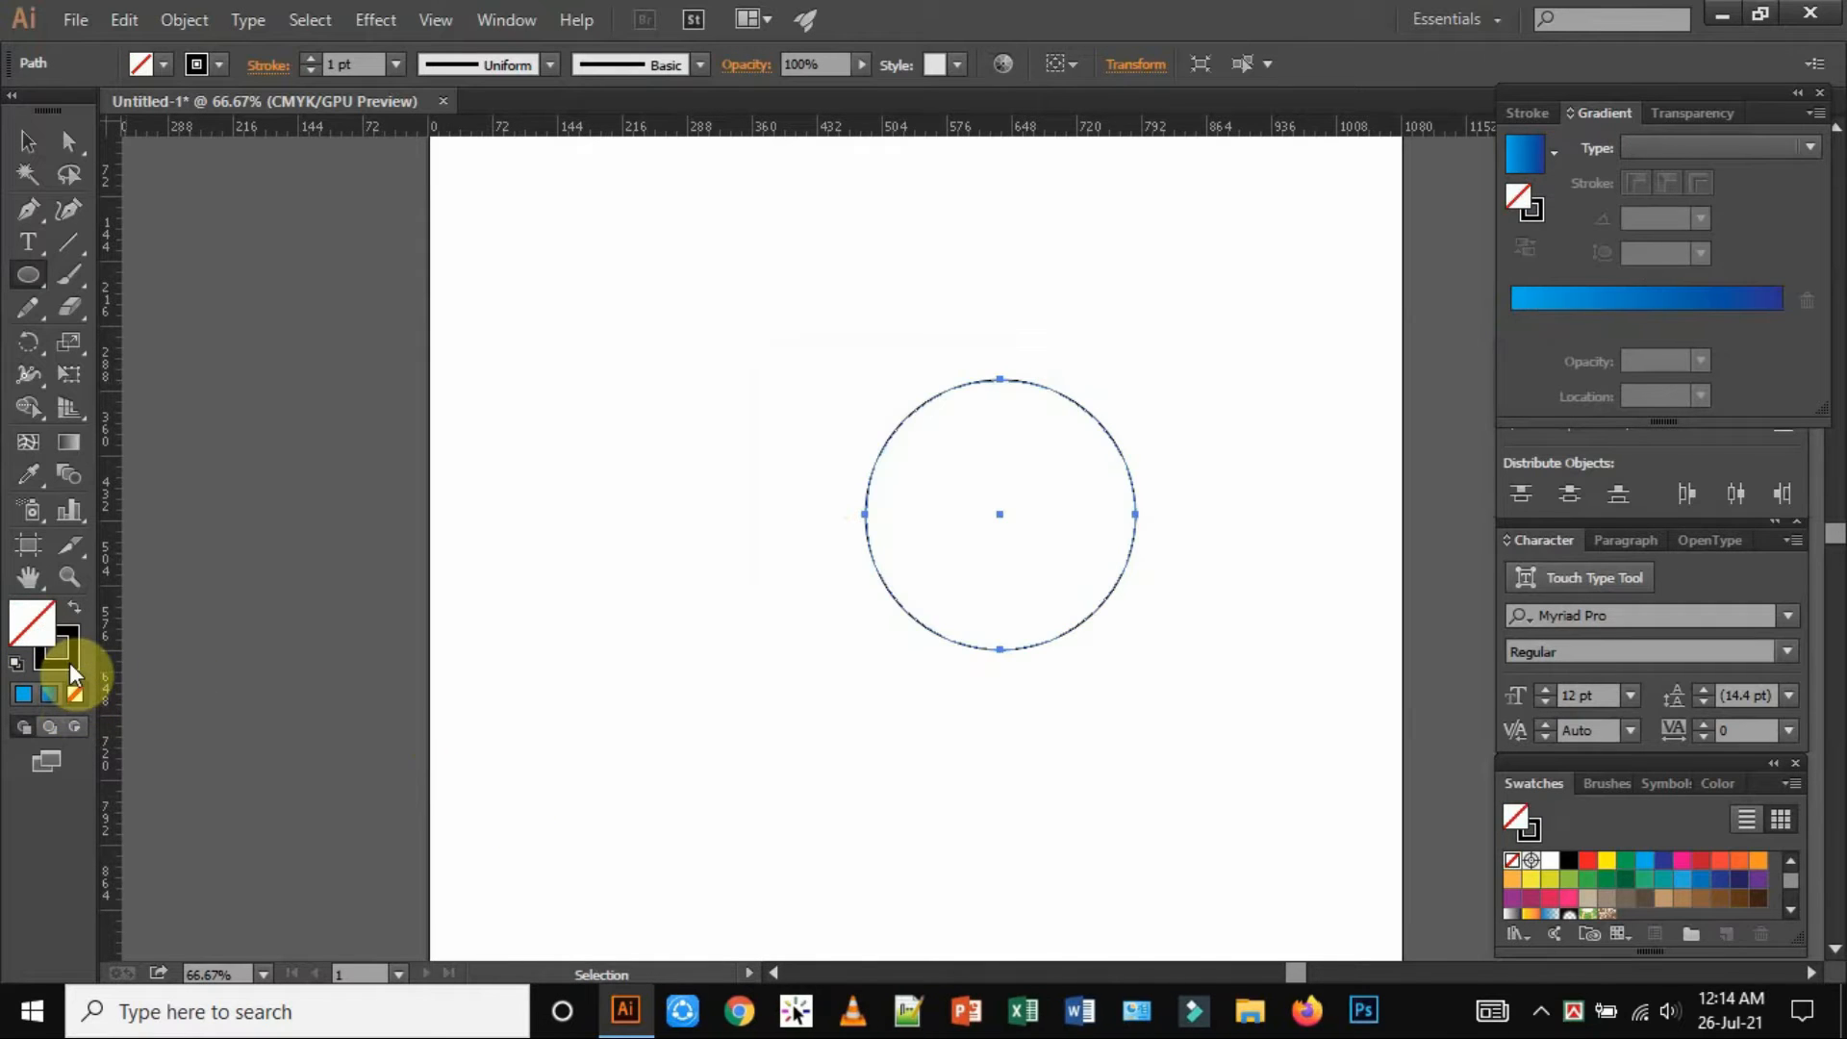
left_click(70, 658)
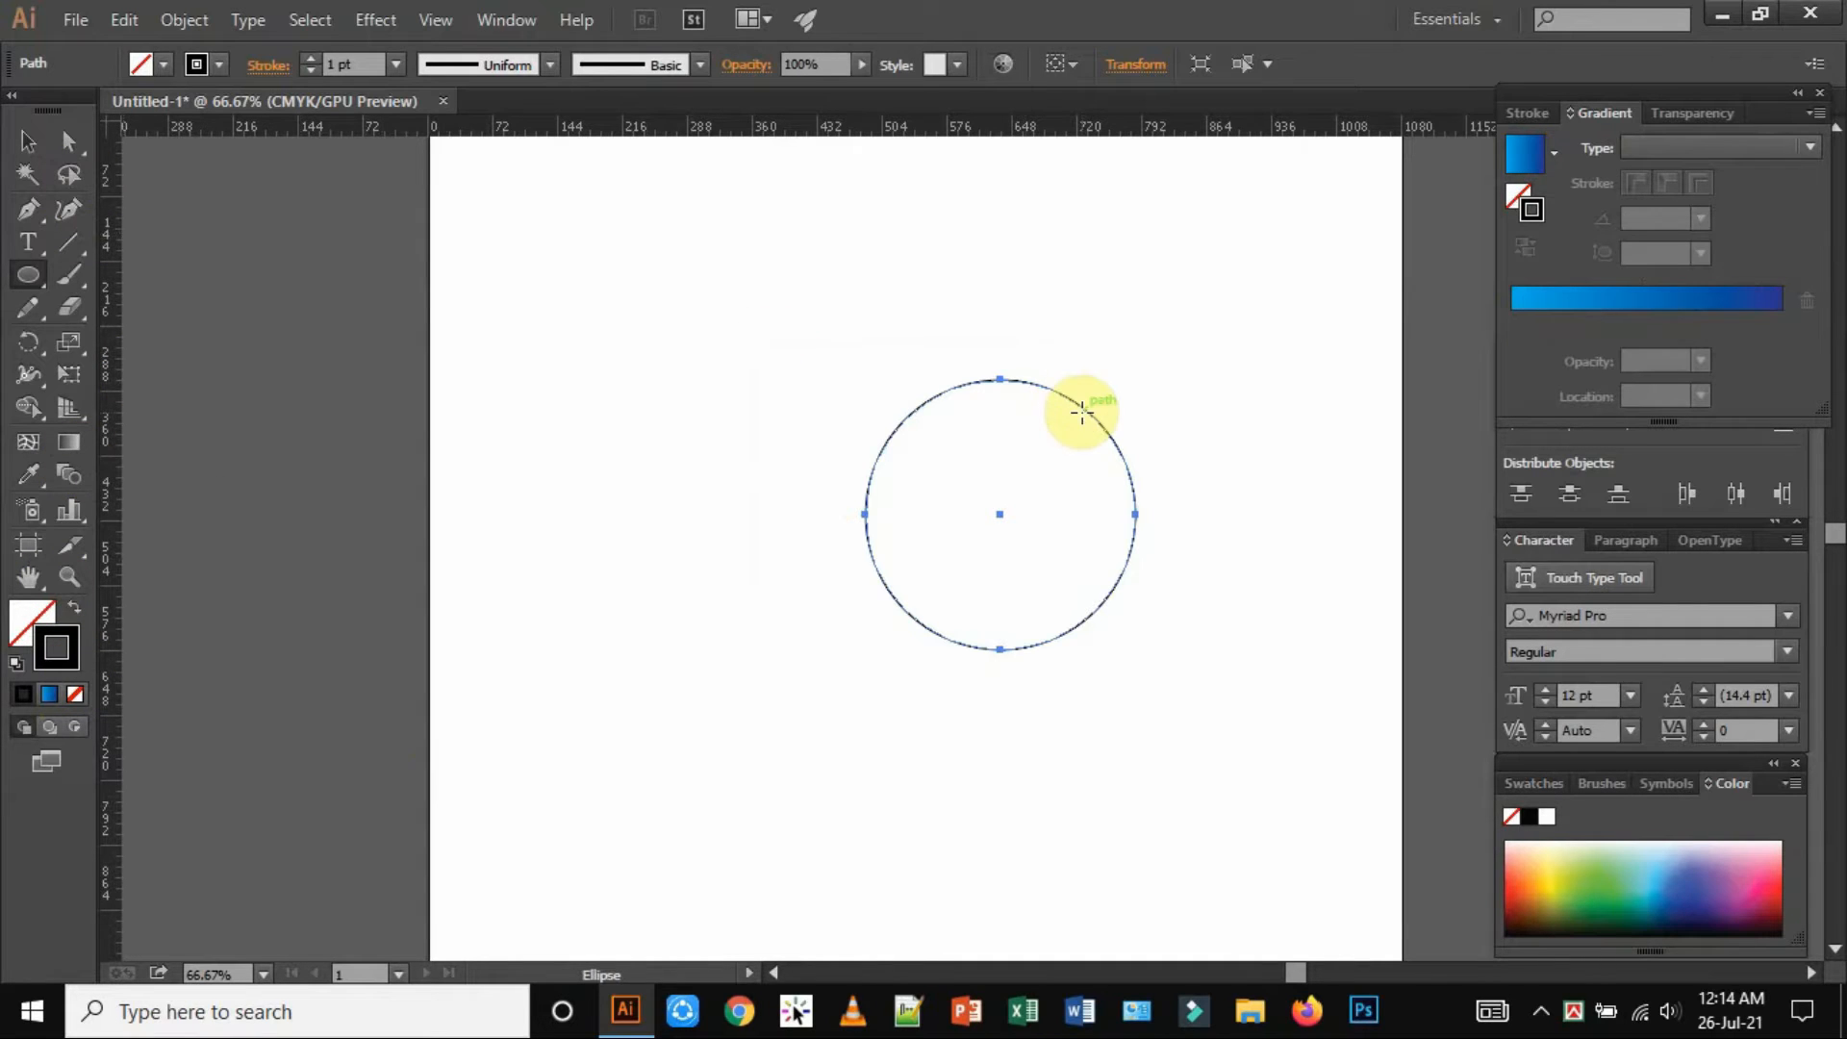
left_click(39, 147)
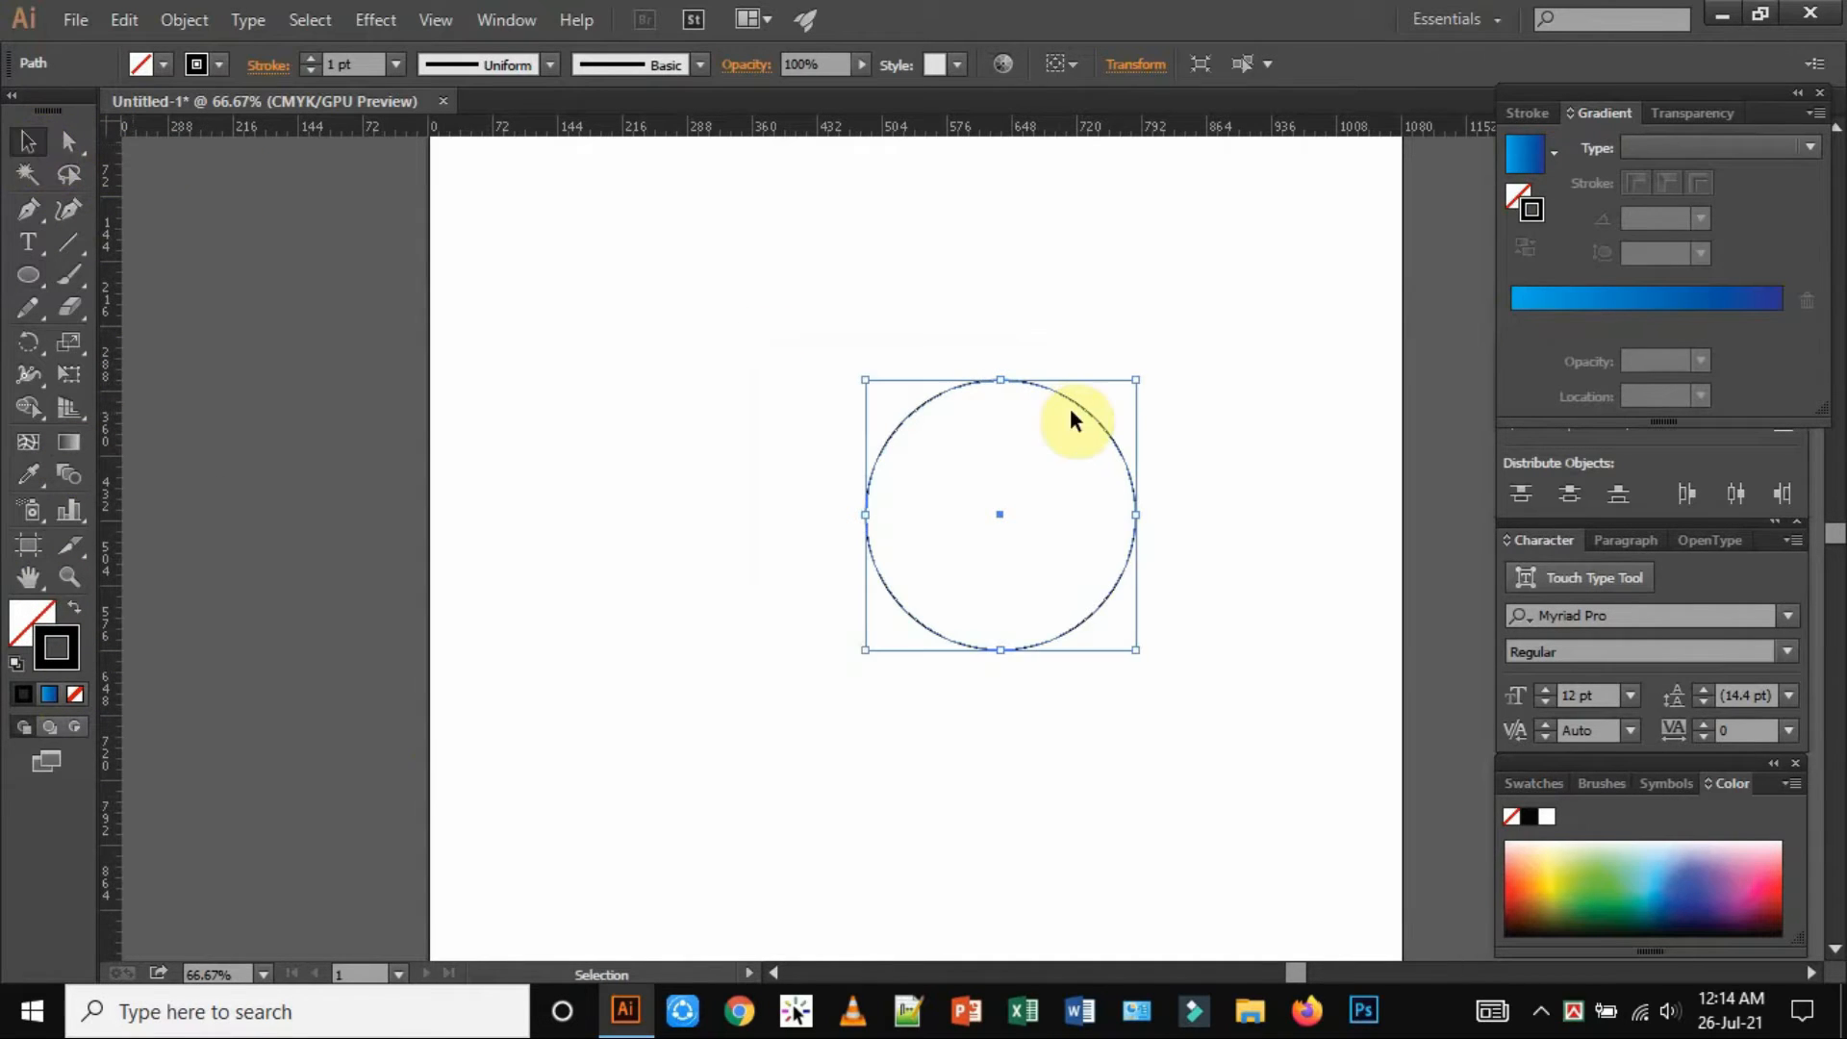
left_click_drag(1078, 412, 992, 350)
left_click(1150, 402)
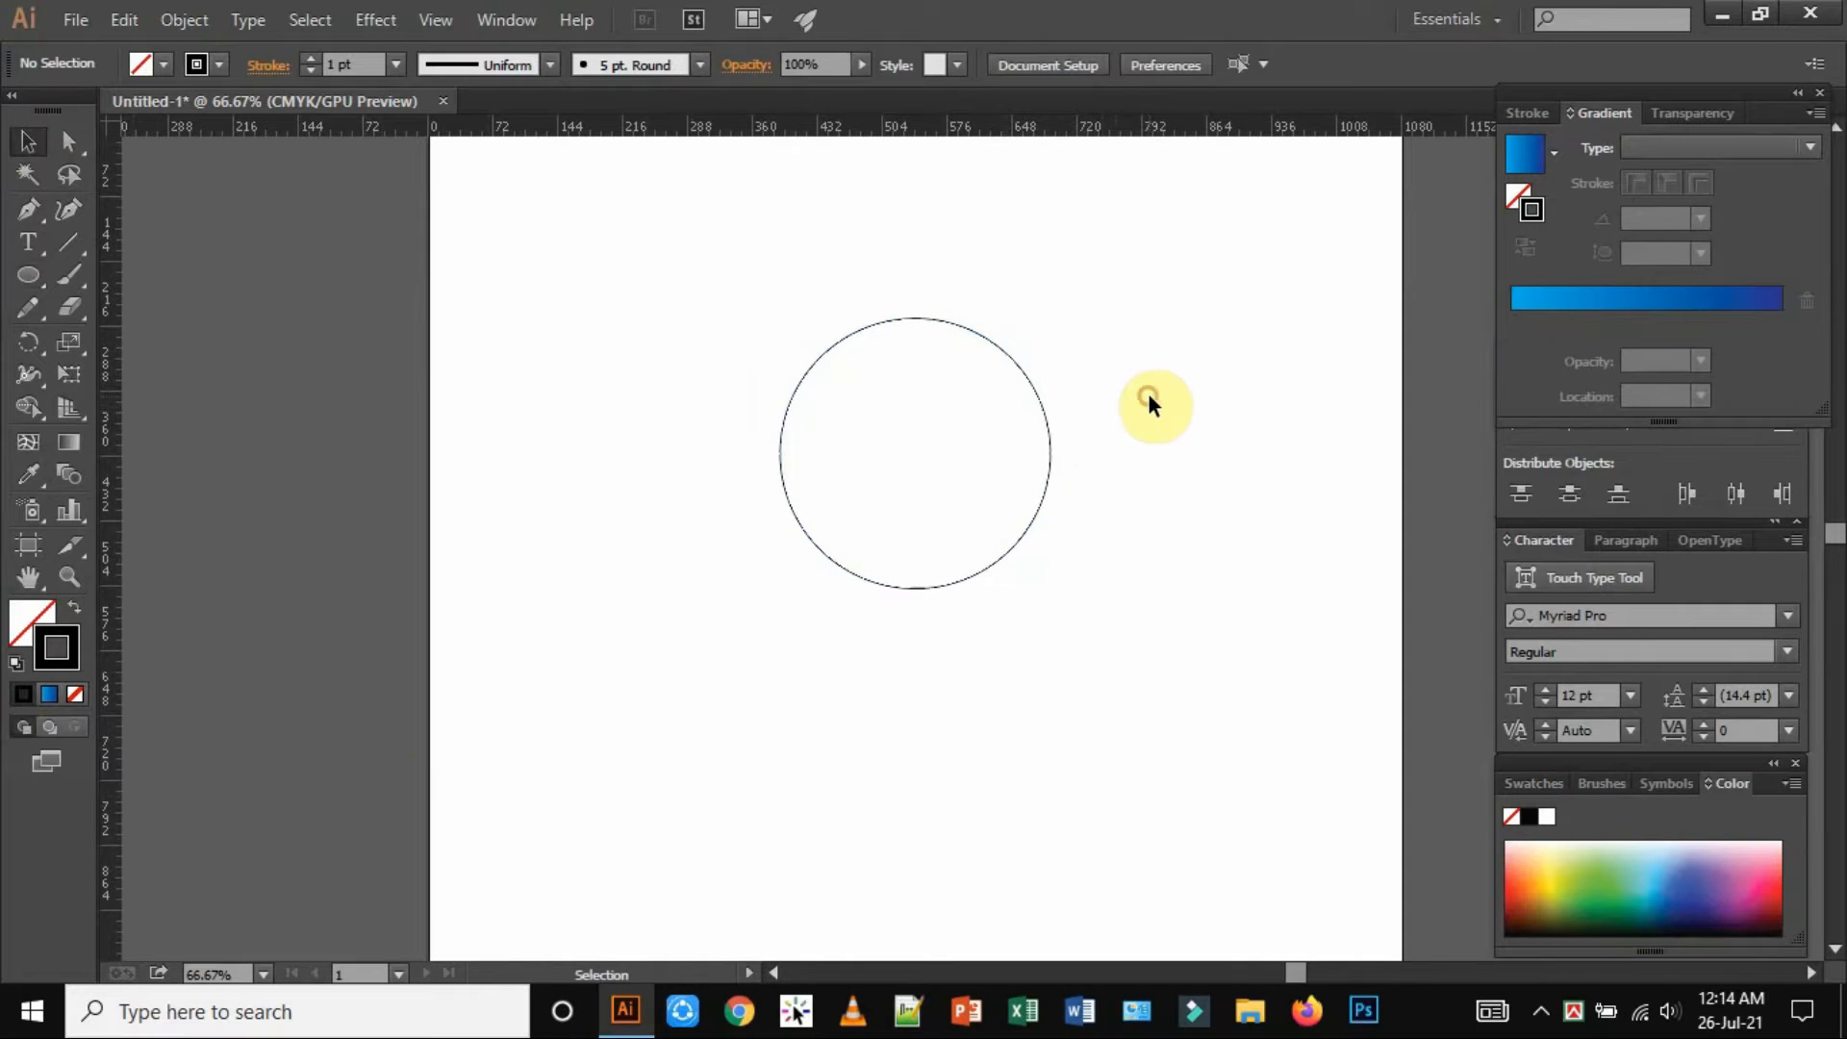
Scale a proportional copy of the circle about its centre to form a smaller concentric circle, roughly half its diameter
left_click(1050, 442)
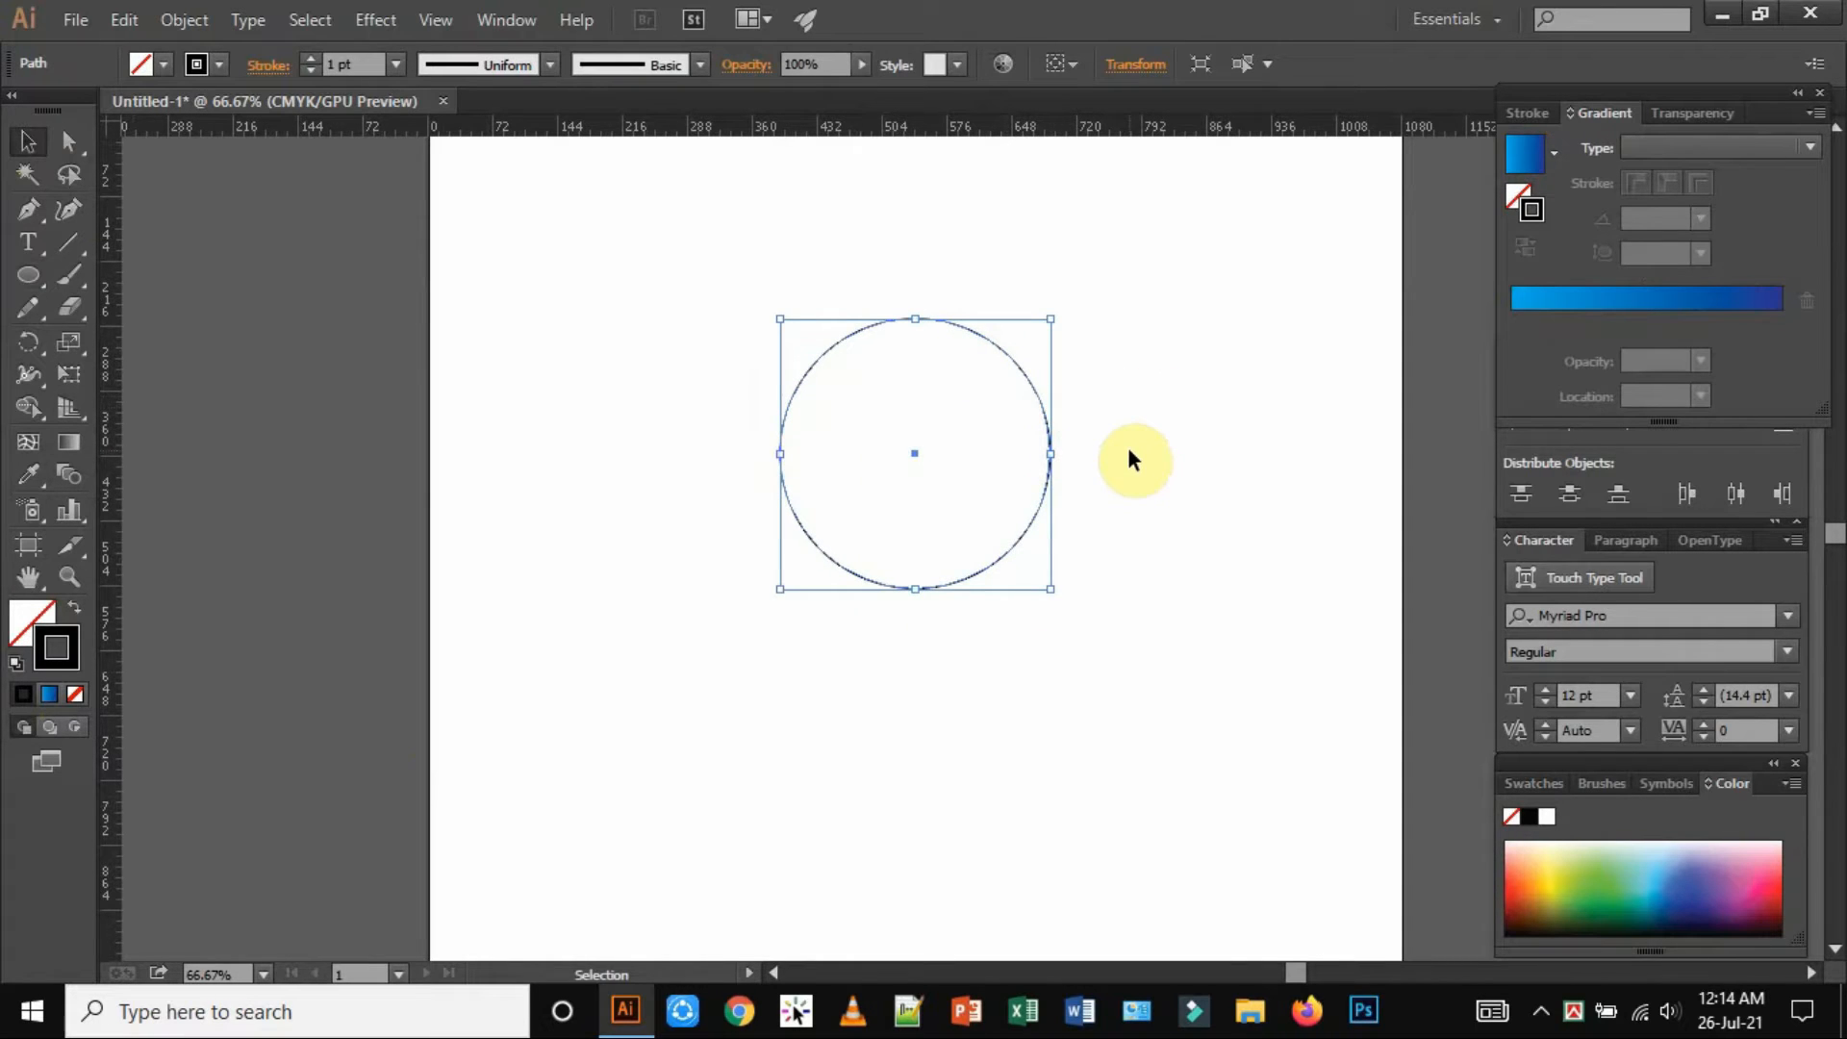
key("a")
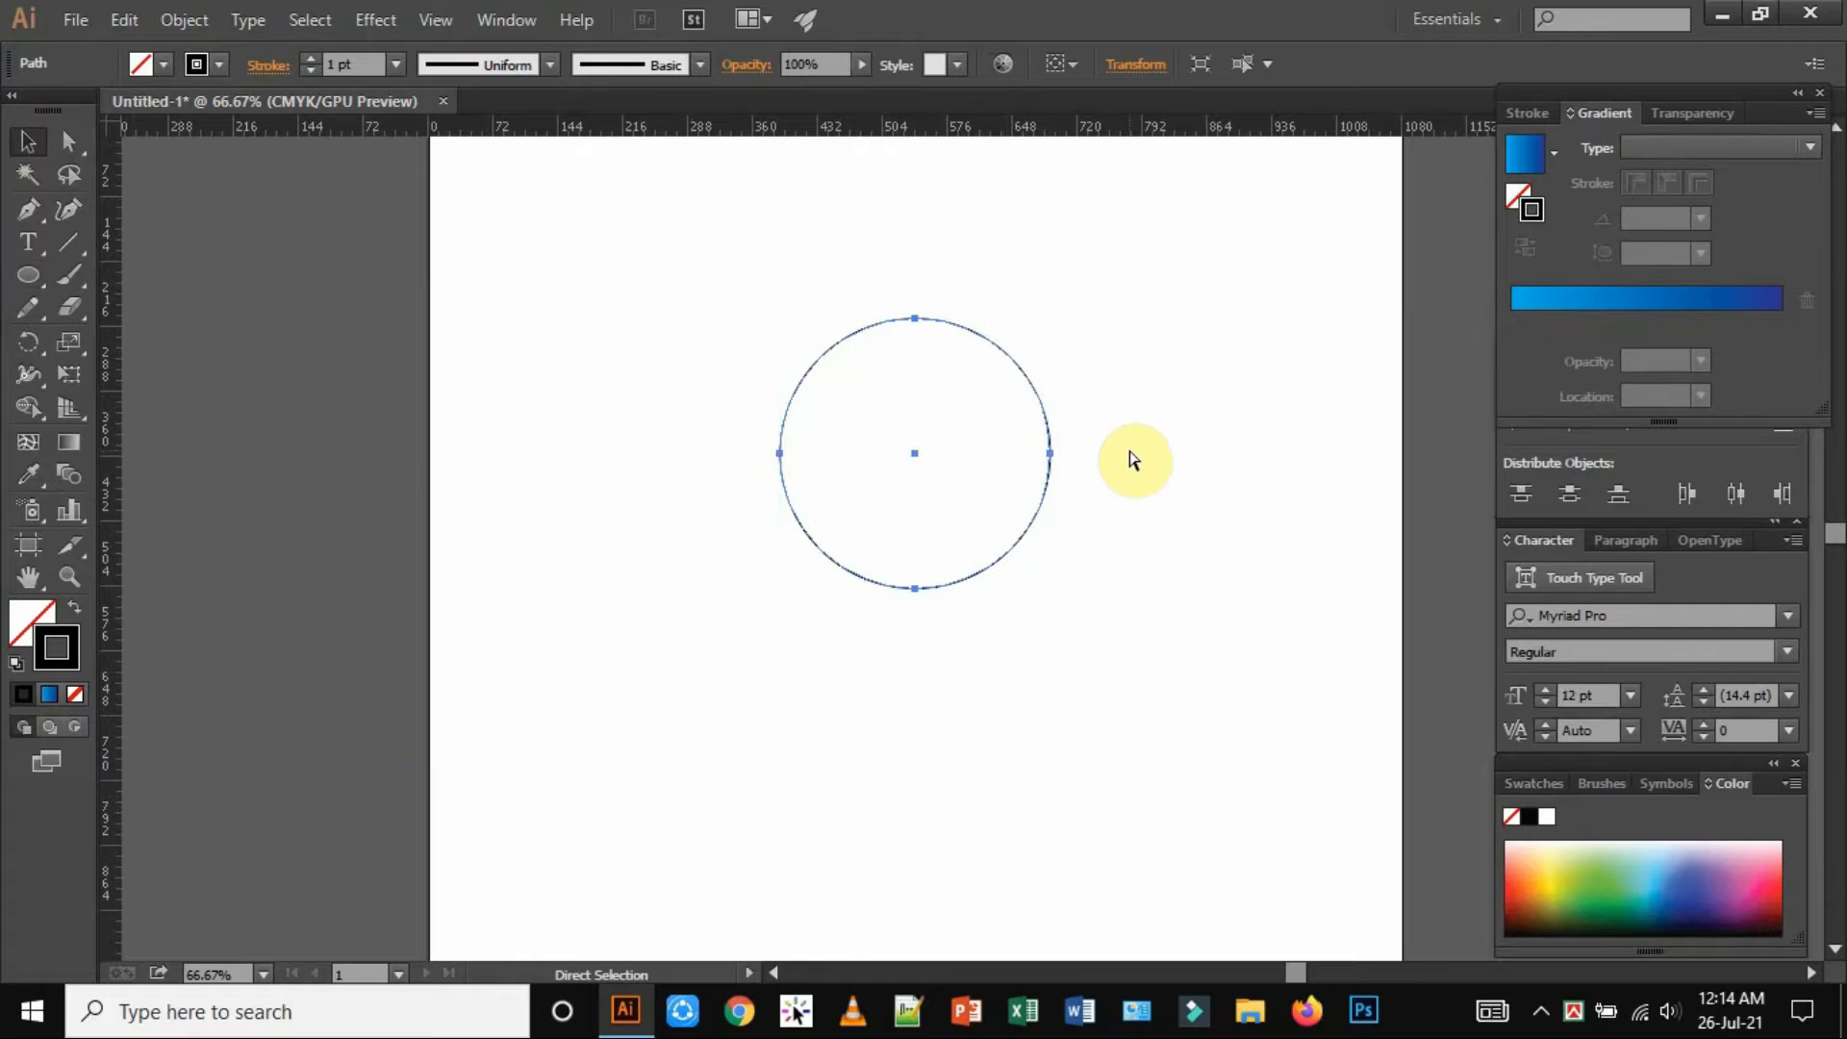
key("v")
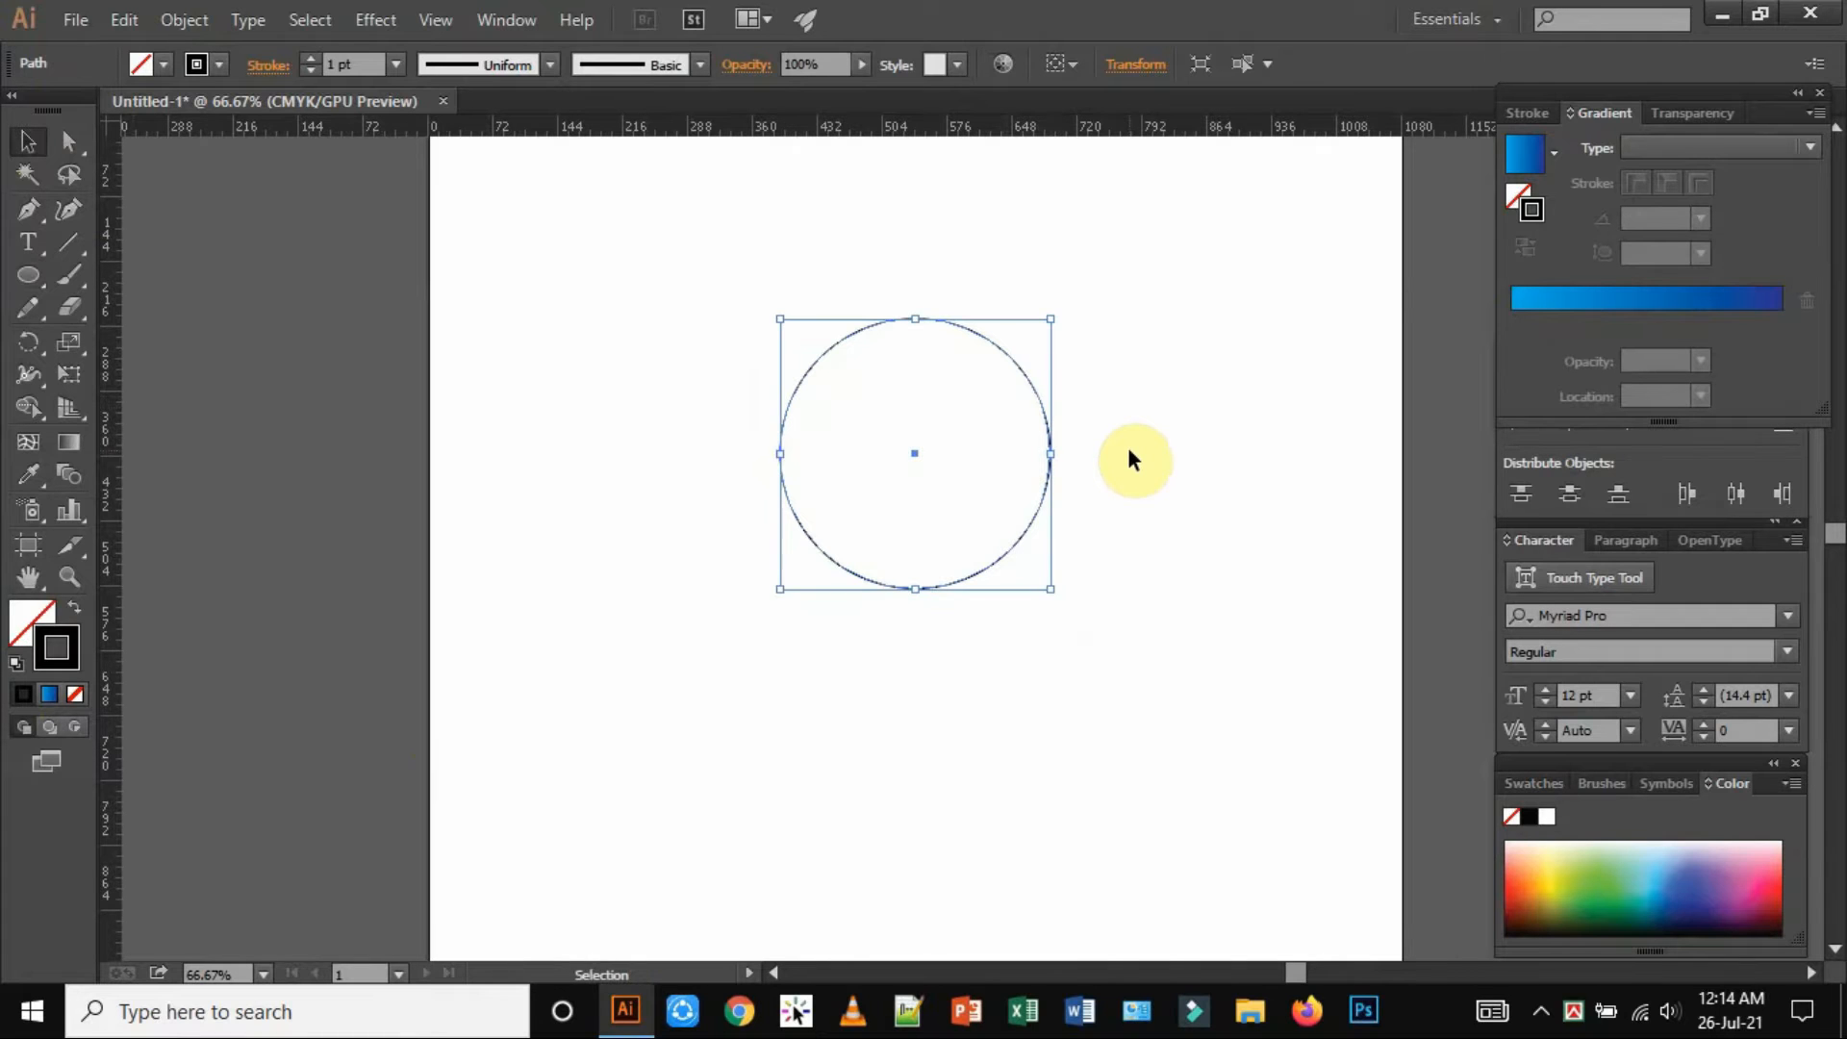
key("a")
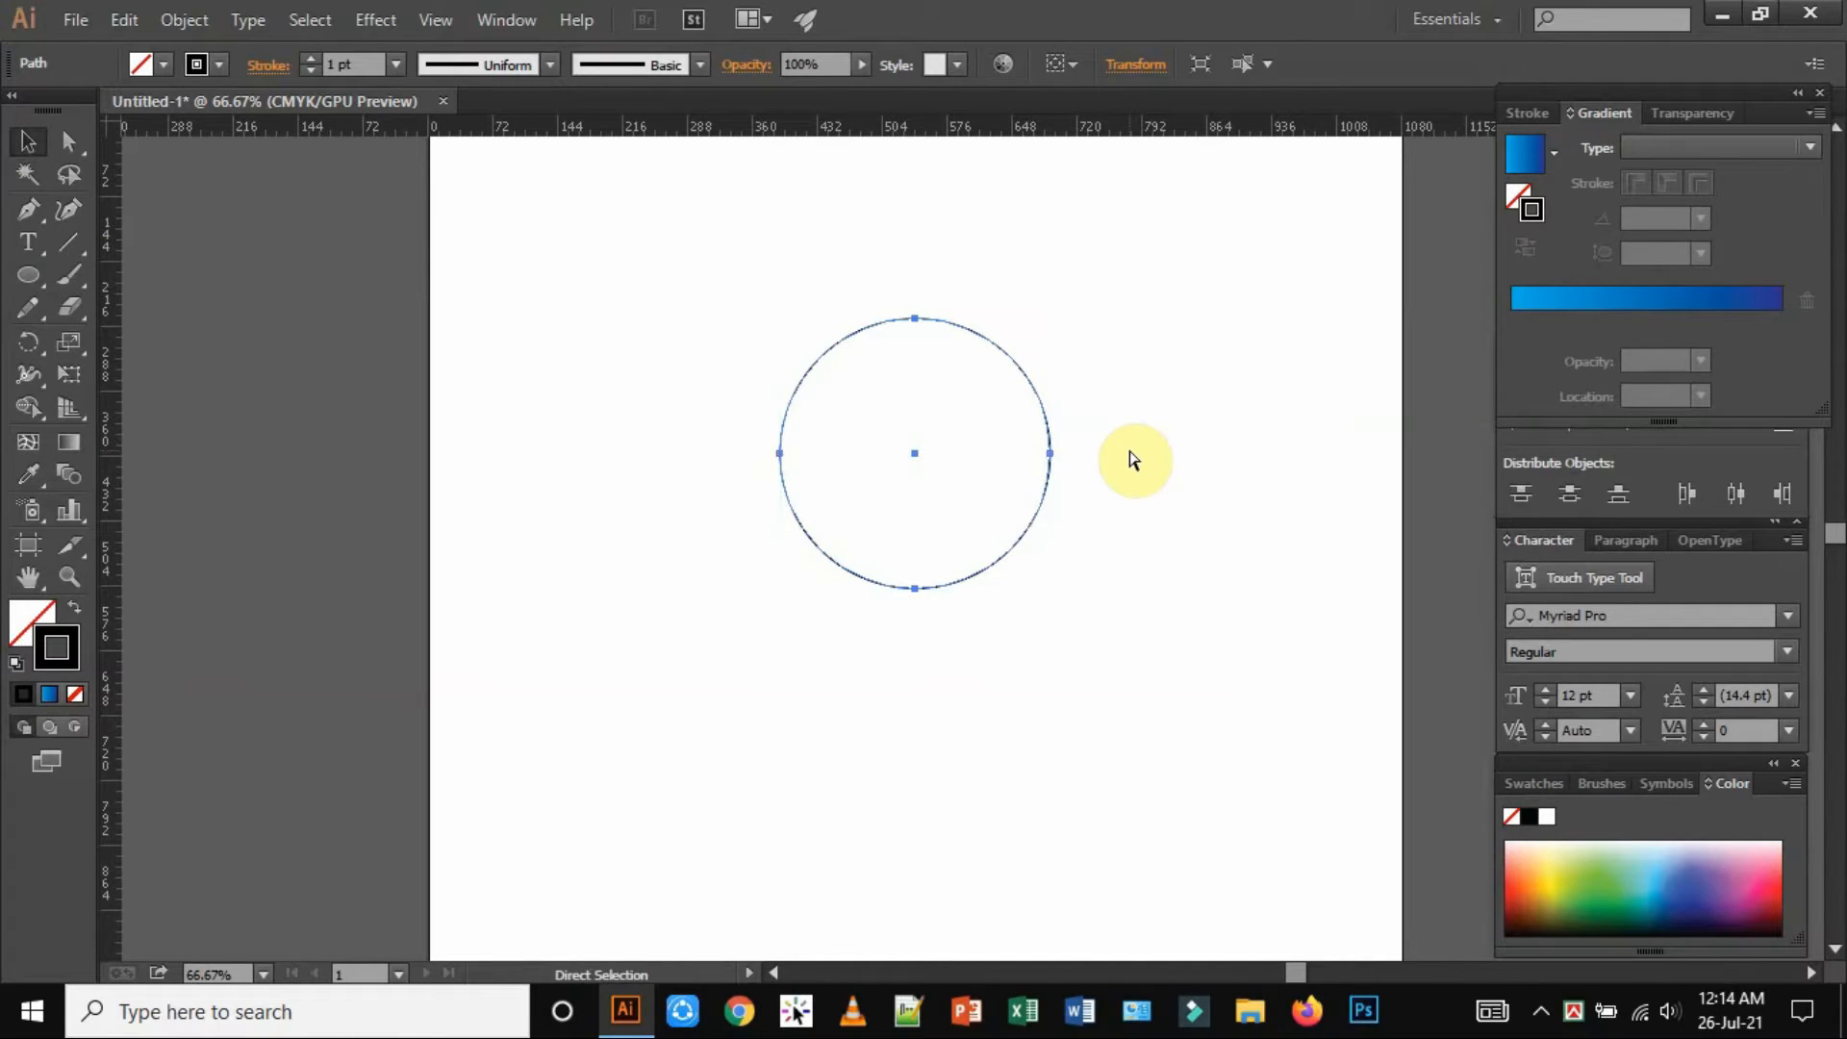
key("v")
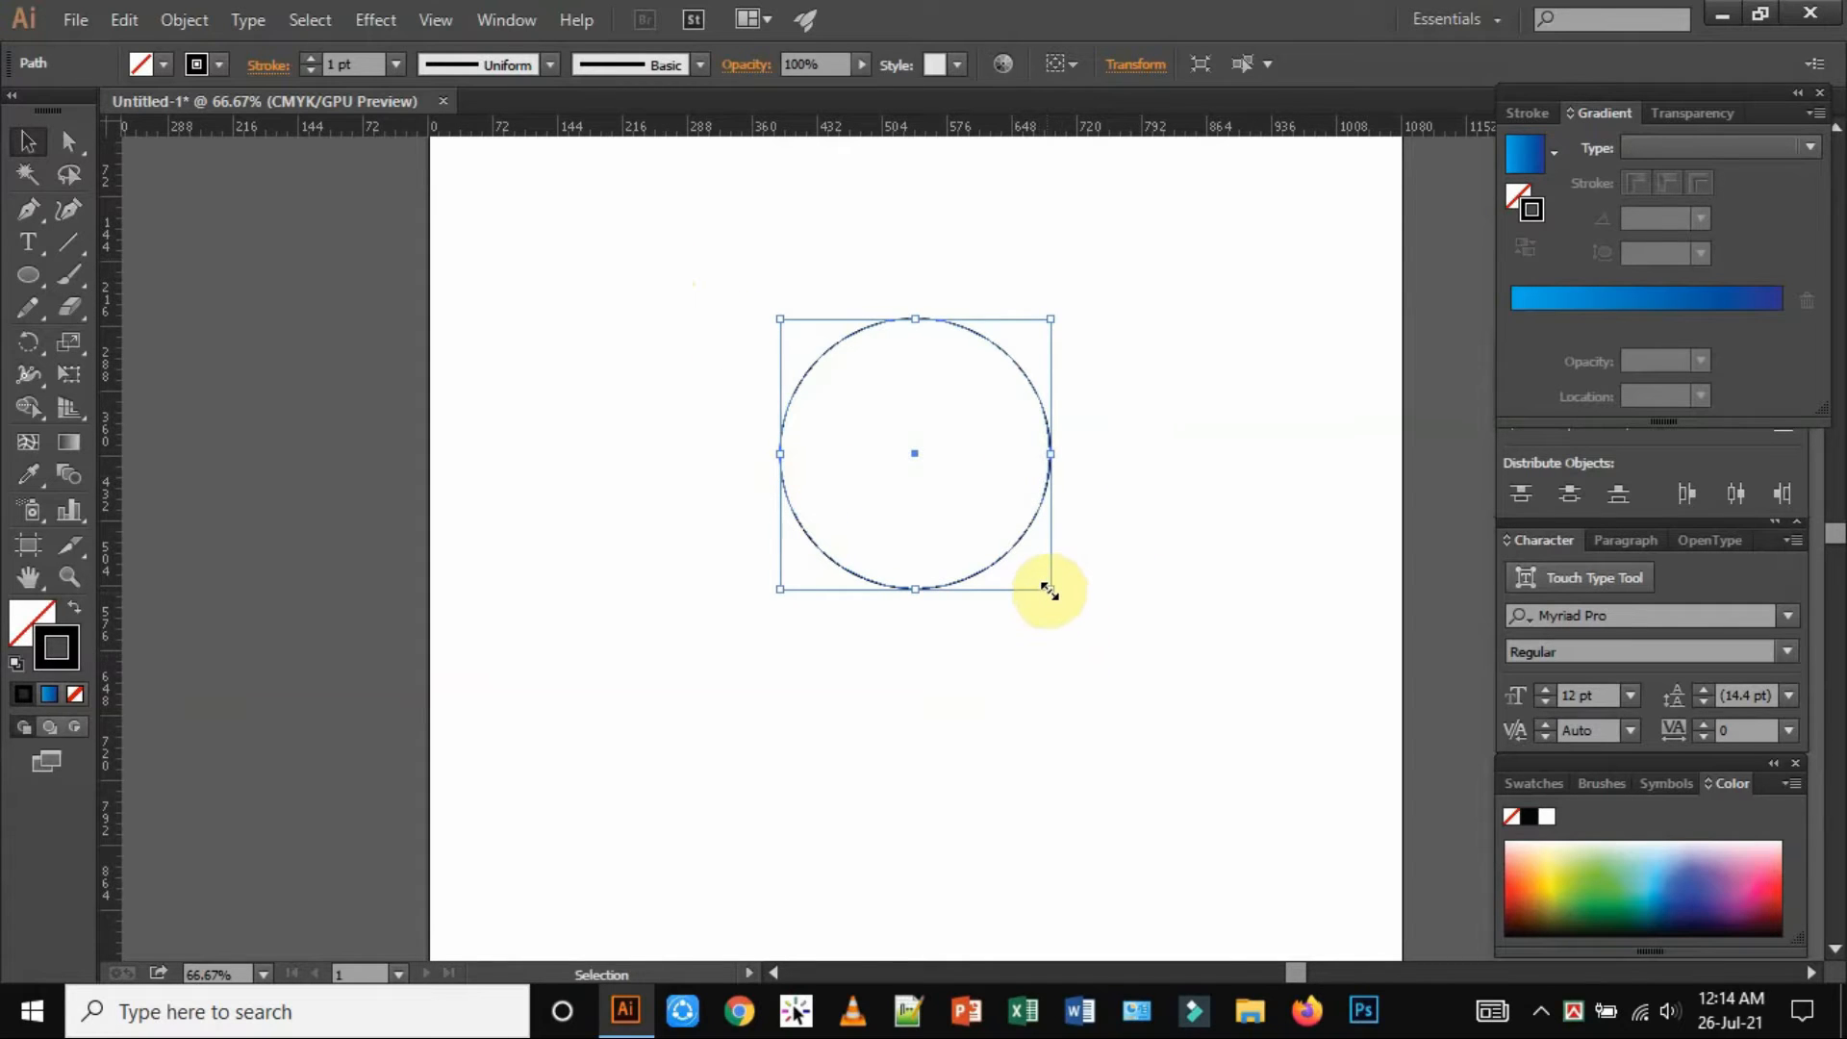
key("shift")
left_click_drag(1049, 589, 999, 525)
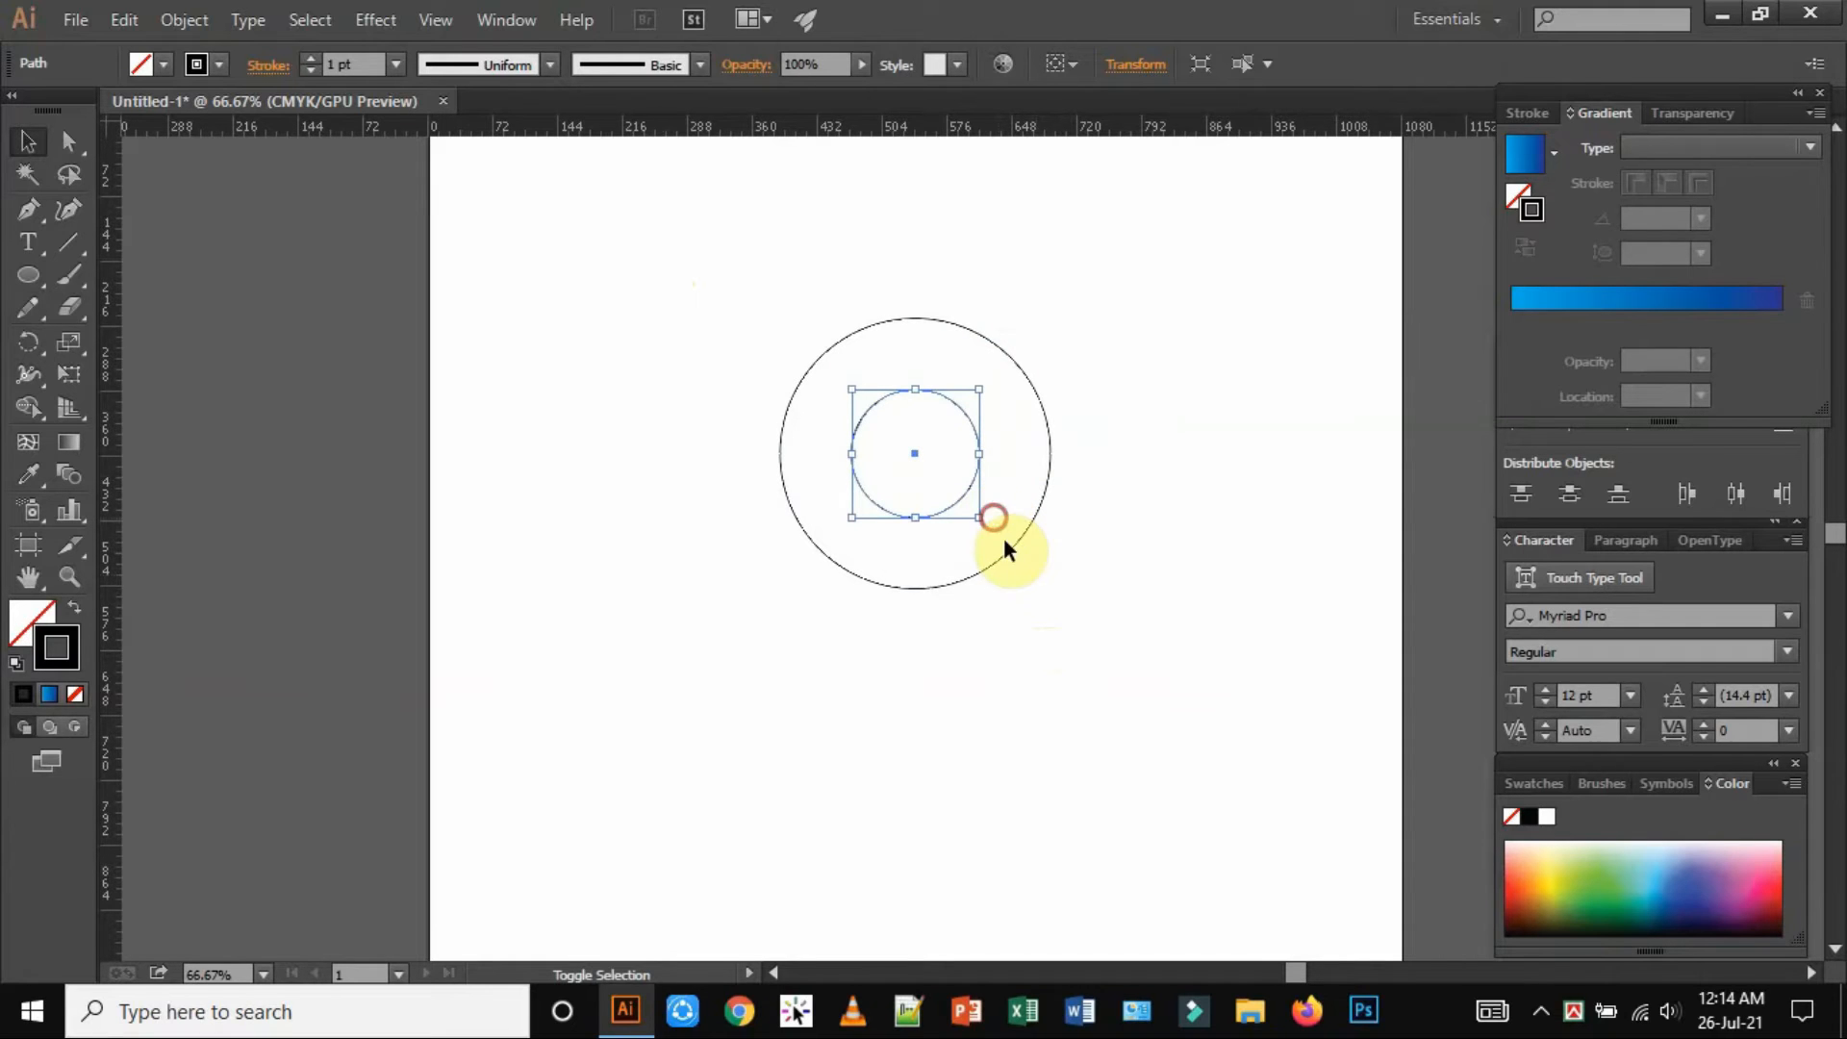
left_click(1070, 594)
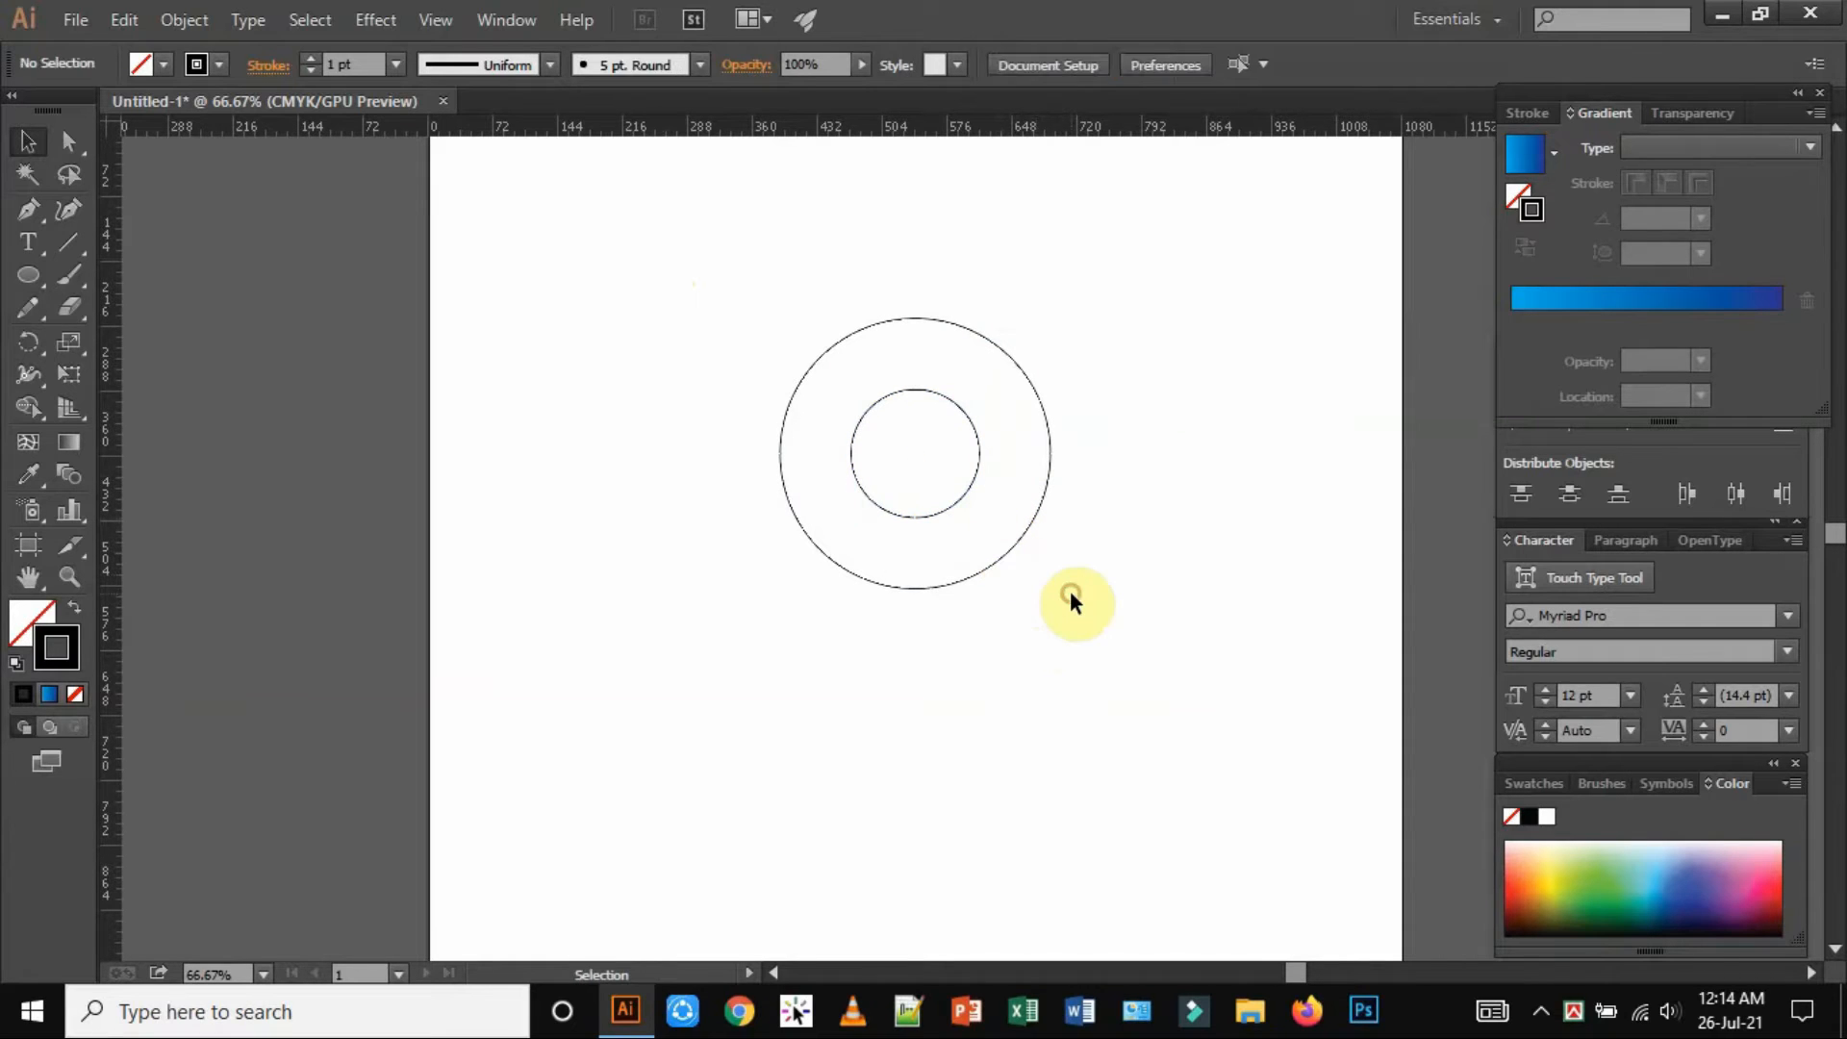
Scale up a proportional copy of the inner circle from its lower-left corner until it reaches the outer circle's top and right extents
left_click(978, 468)
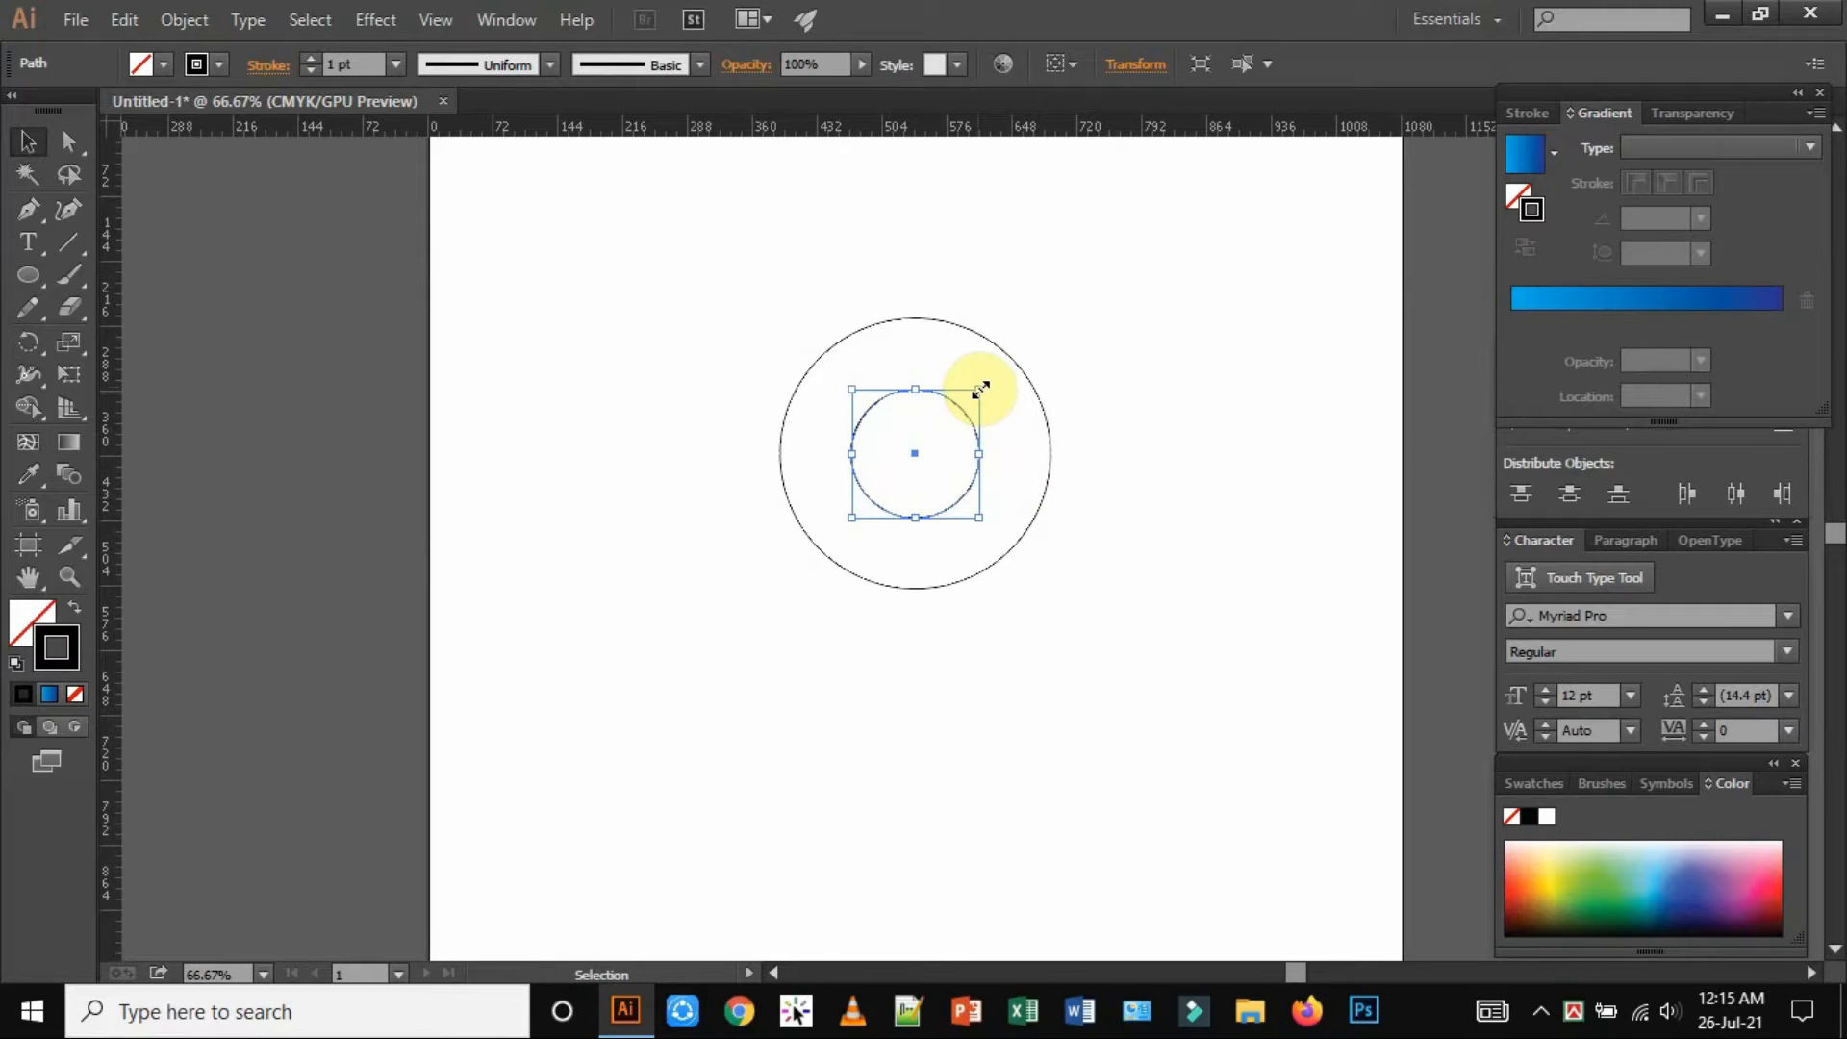
left_click_drag(980, 389, 1050, 257)
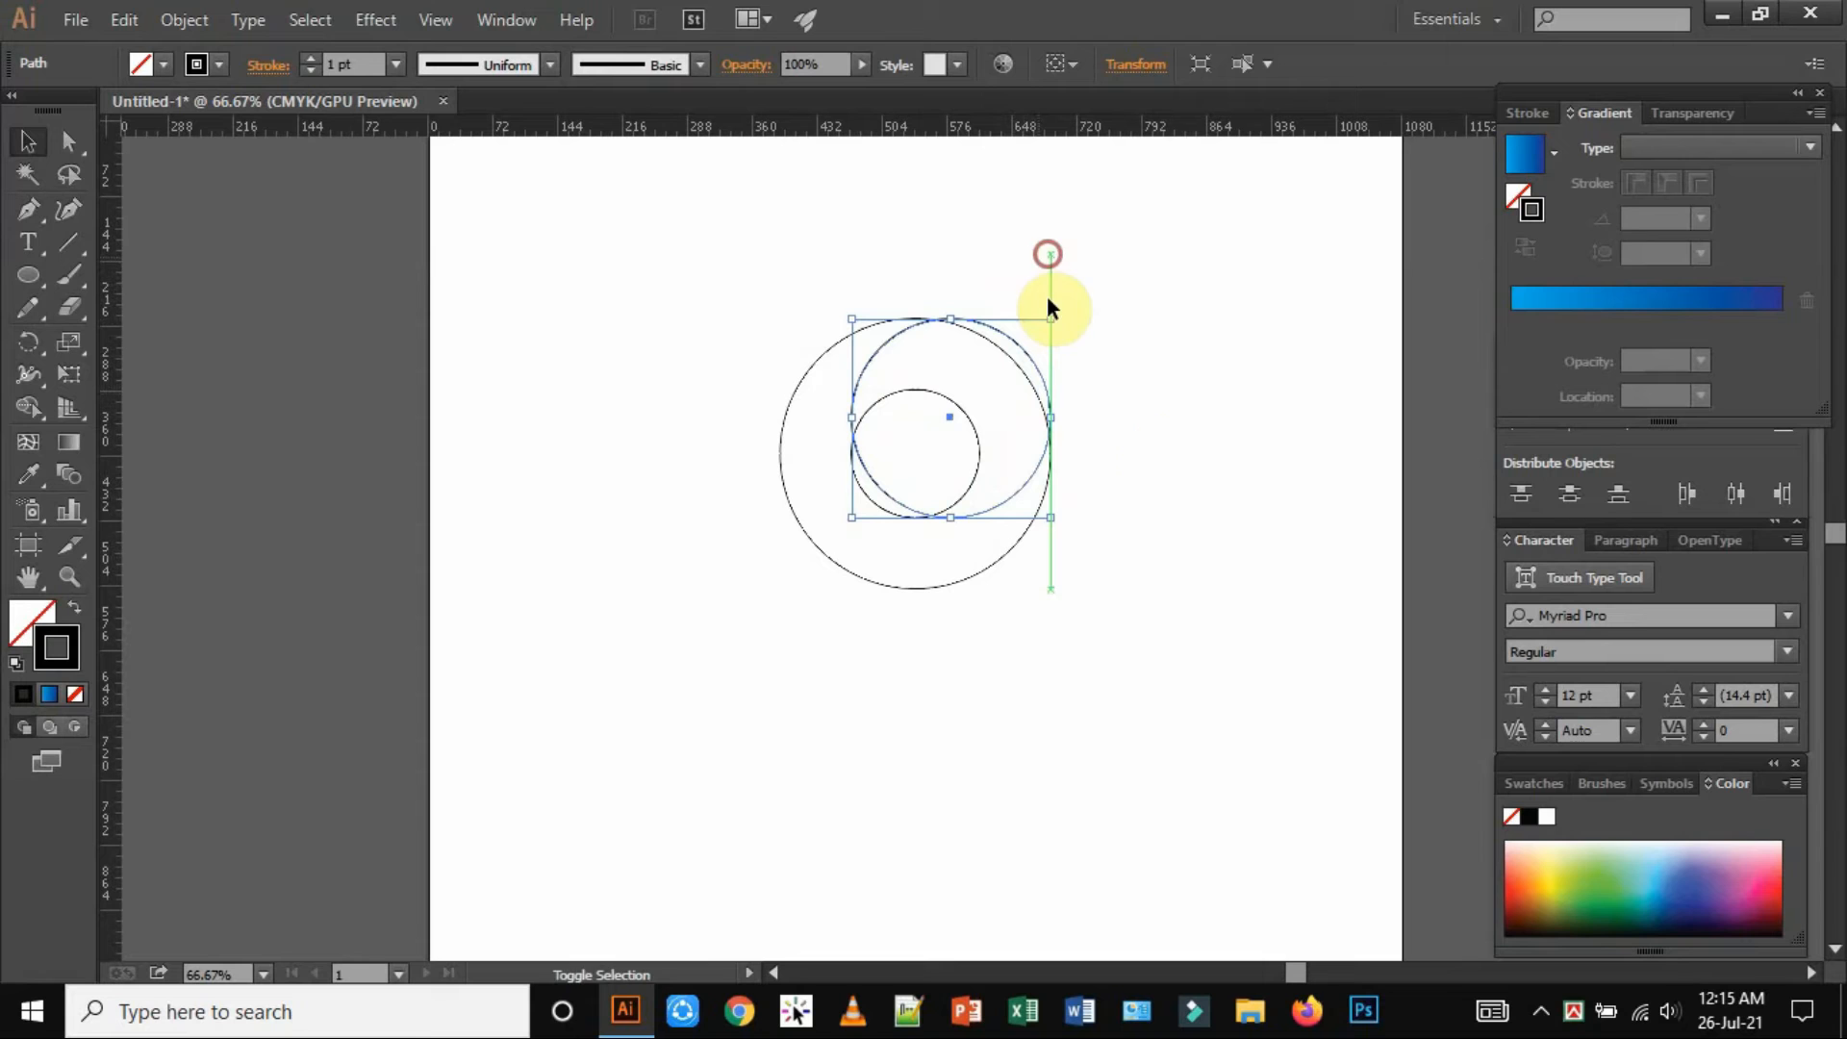
left_click(1169, 449)
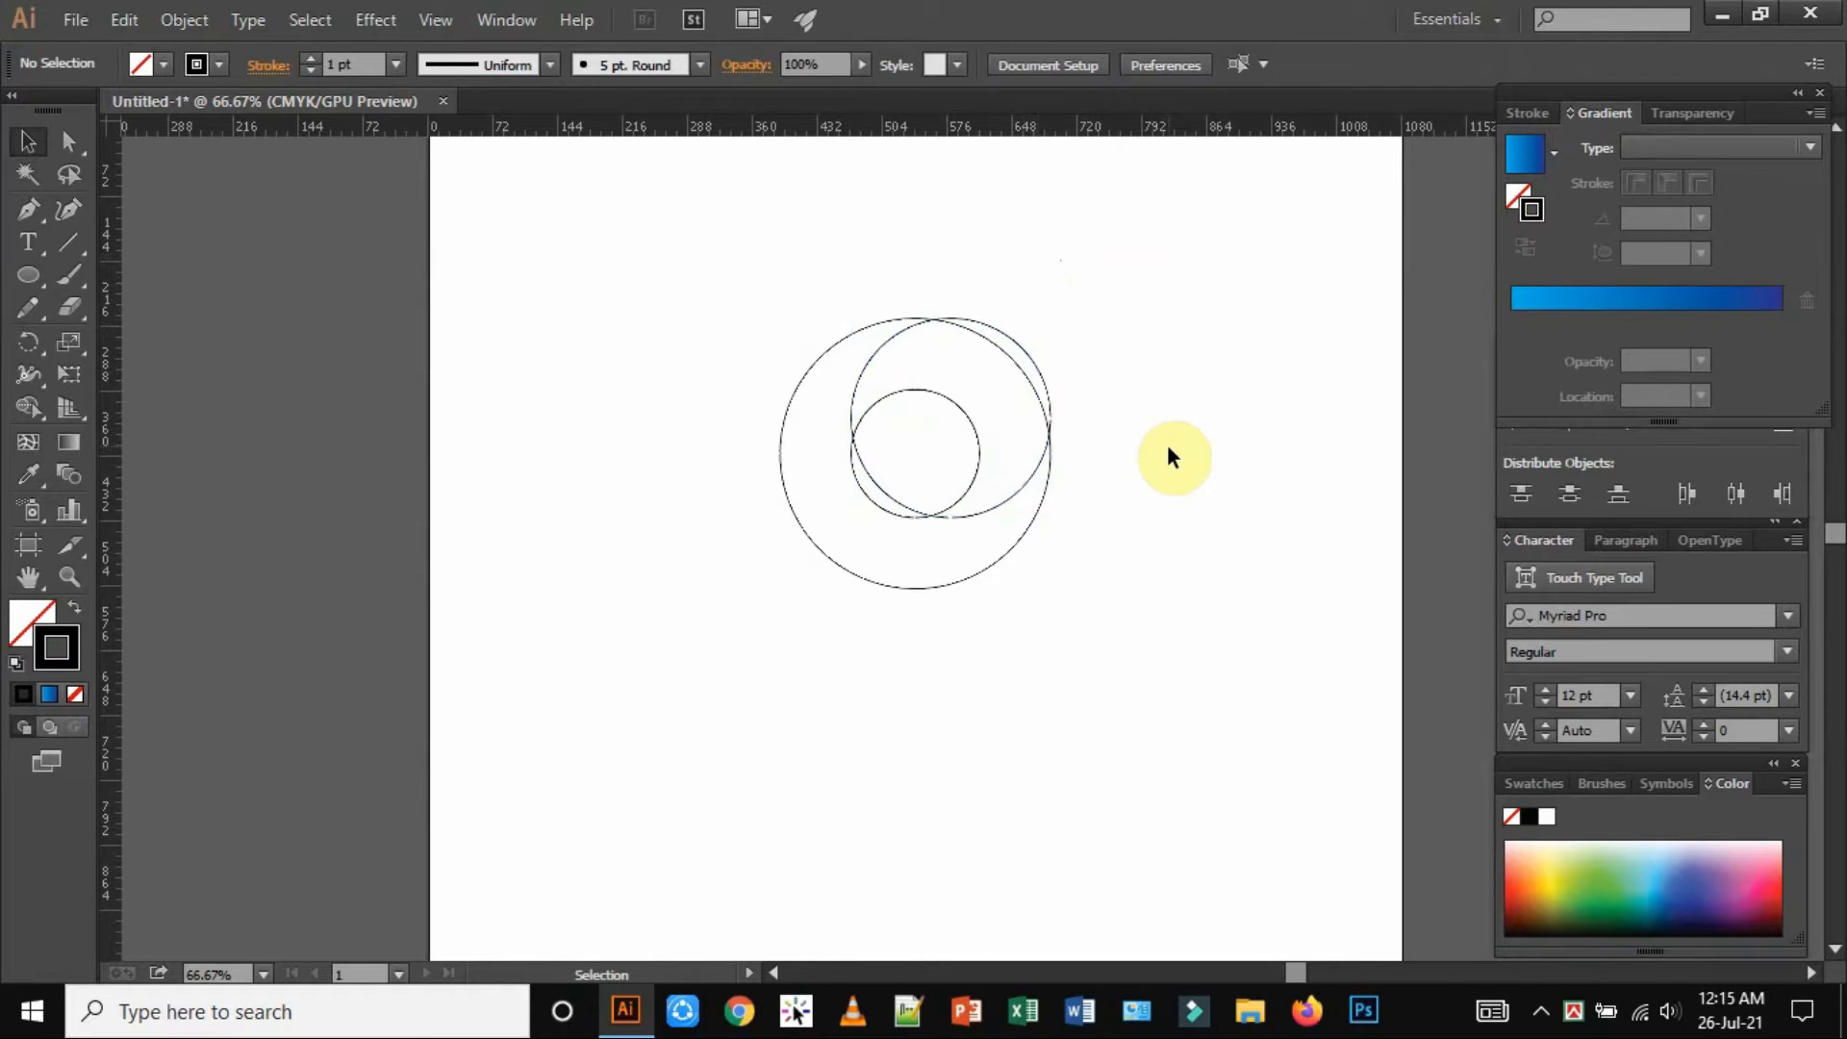
Place a horizontal guide along the top of the outer and medium circles to check their alignment
key("ctrl+plus")
key("ctrl+plus")
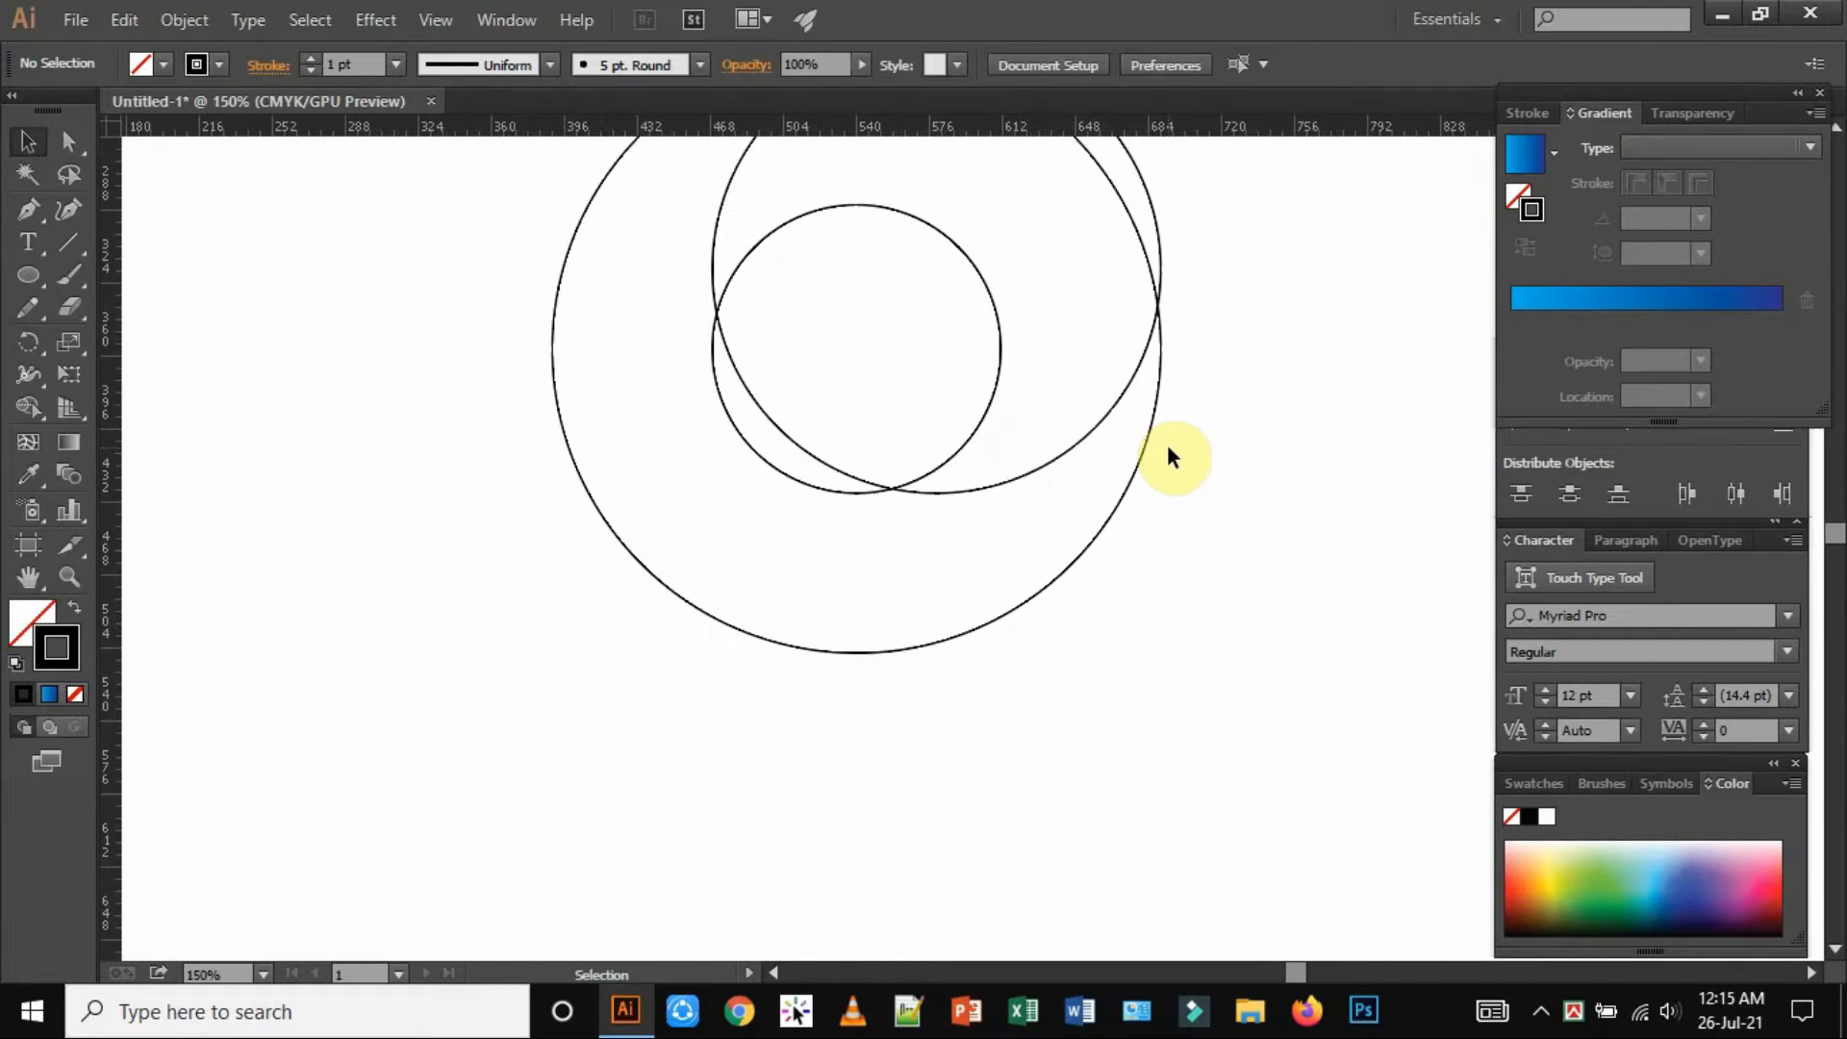
key("space")
left_click_drag(978, 276, 1001, 569)
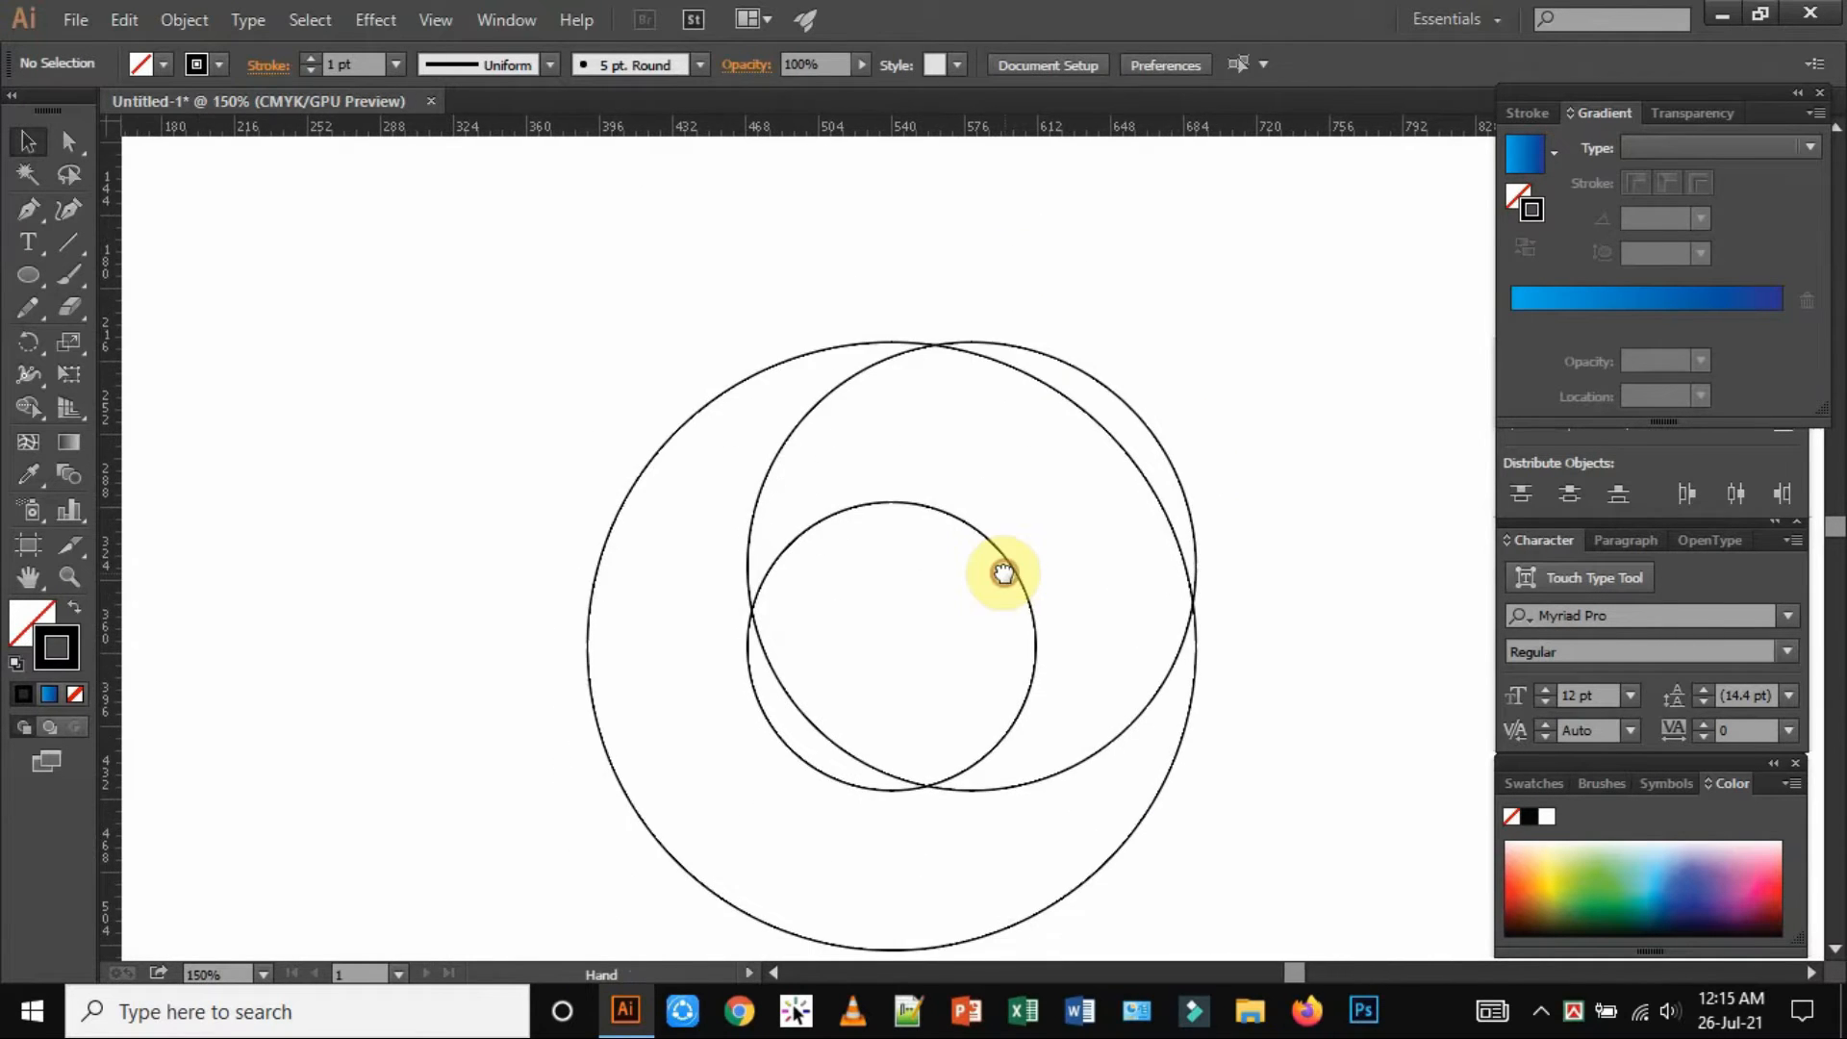
left_click_drag(844, 309, 1046, 377)
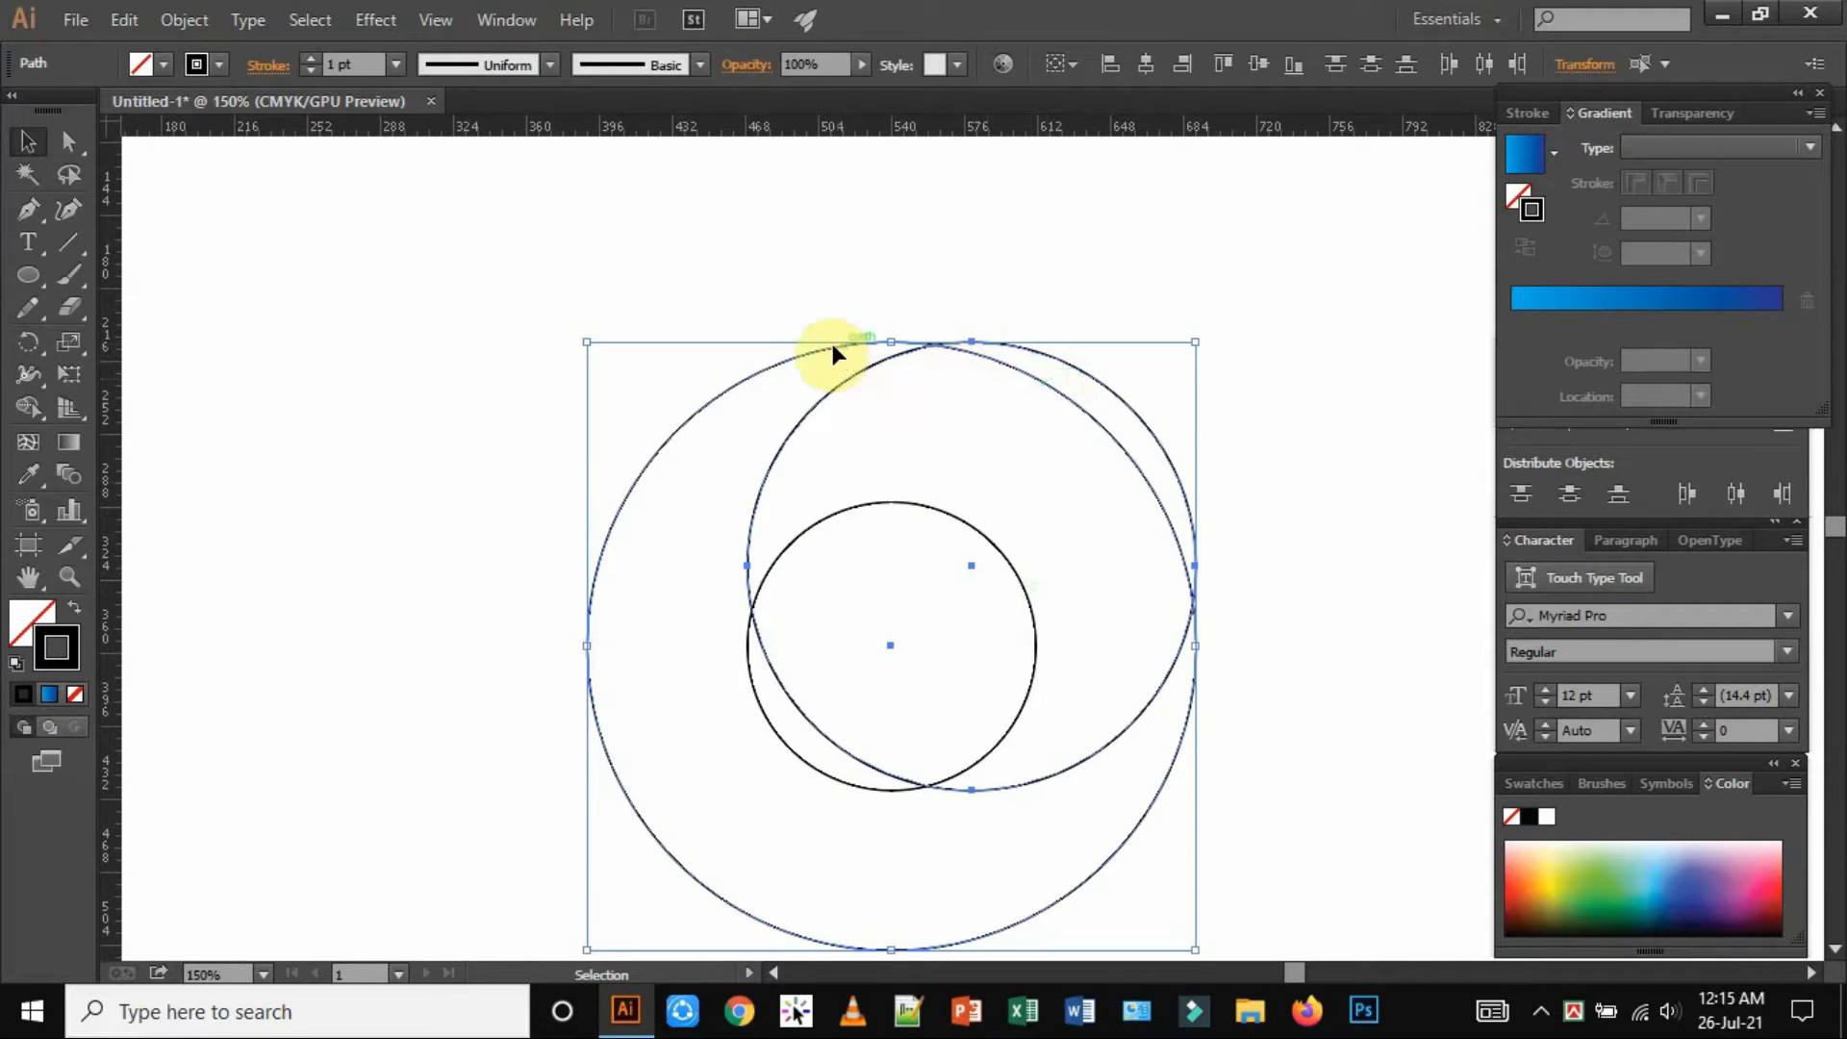
left_click(1301, 358)
left_click_drag(639, 135, 642, 341)
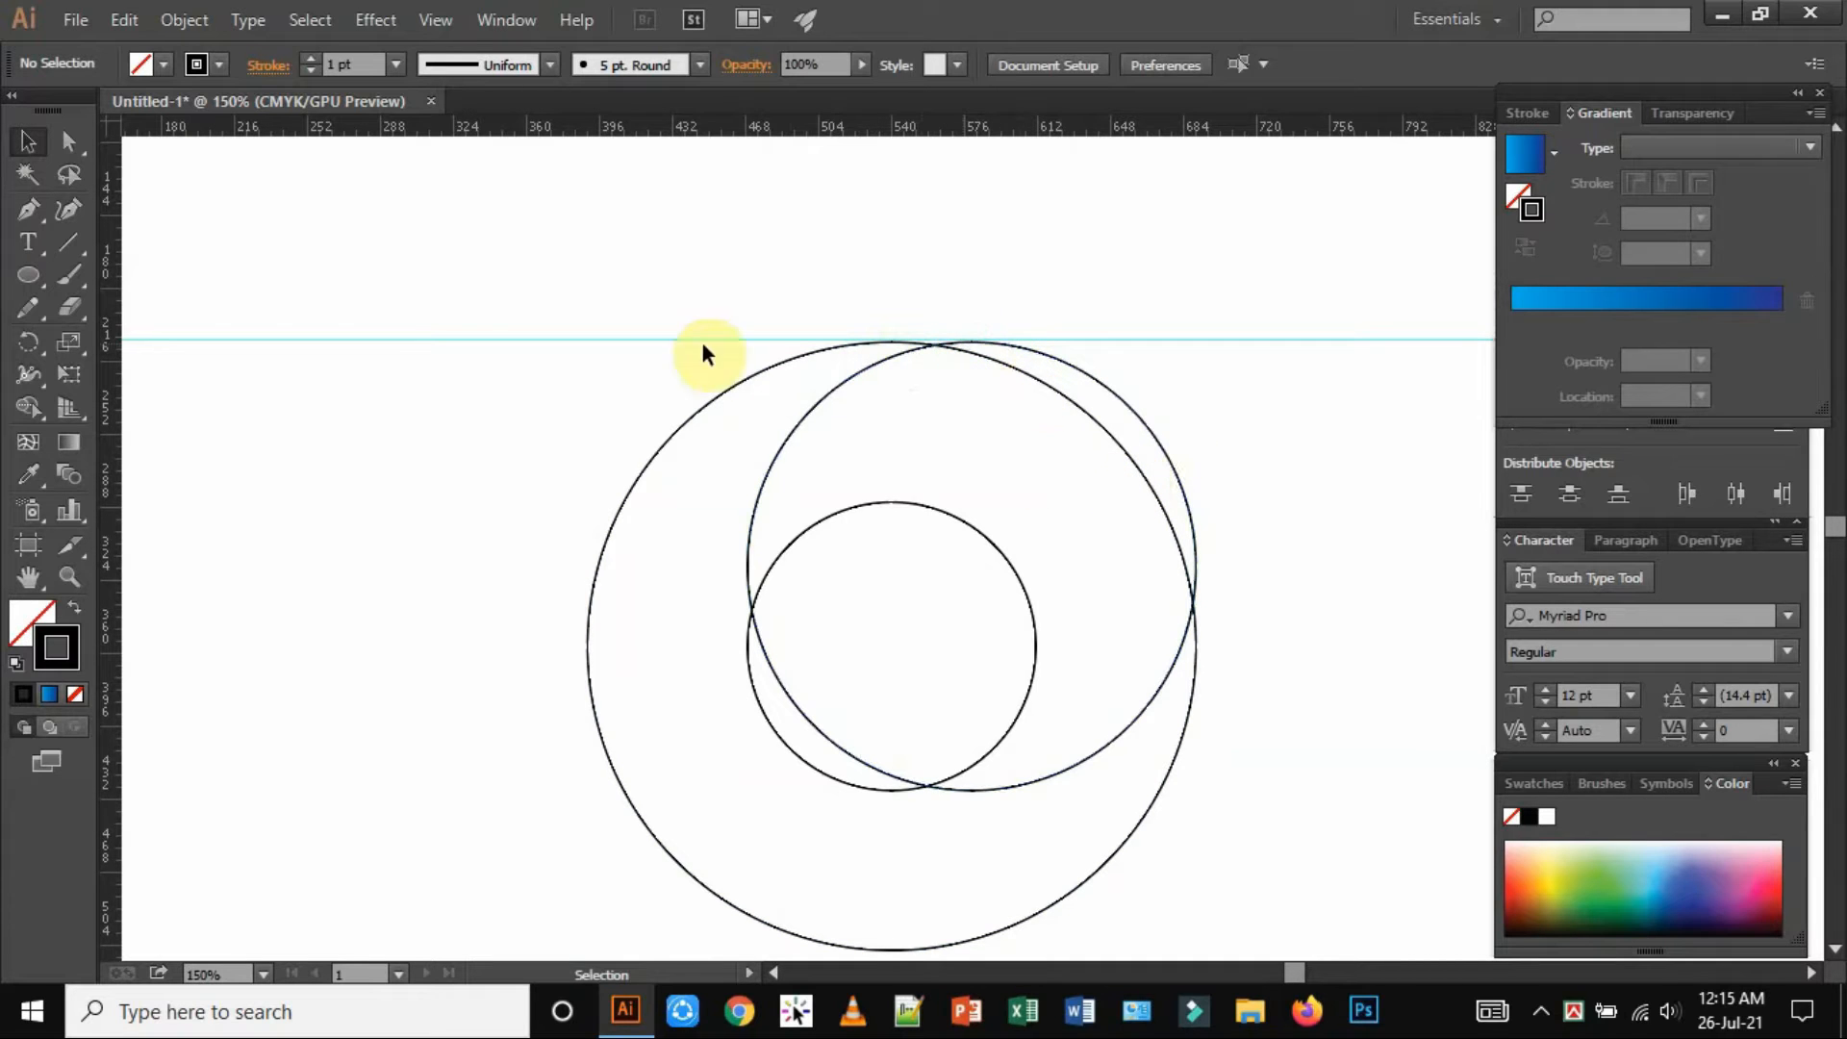
Duplicate the medium circle straight down by about 79 px so the copy reaches the bottom of the outer circle
left_click_drag(1014, 646, 952, 499)
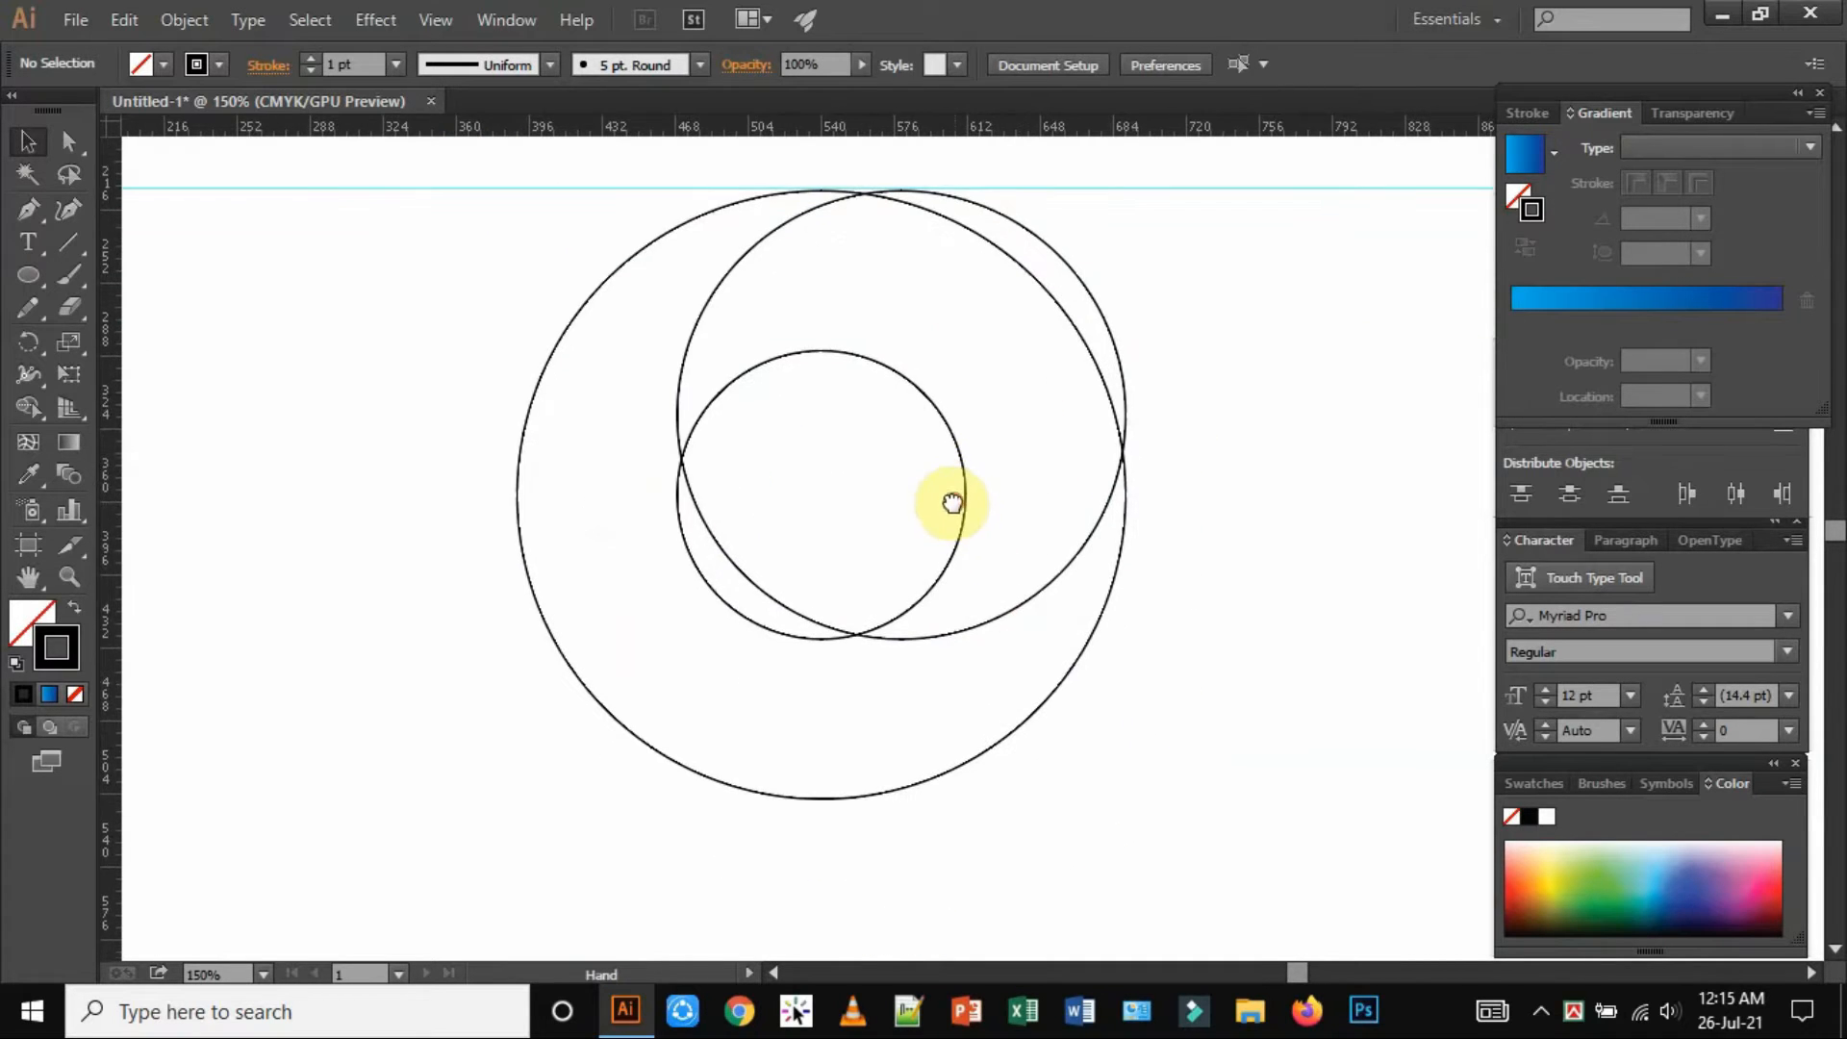
left_click(1065, 573)
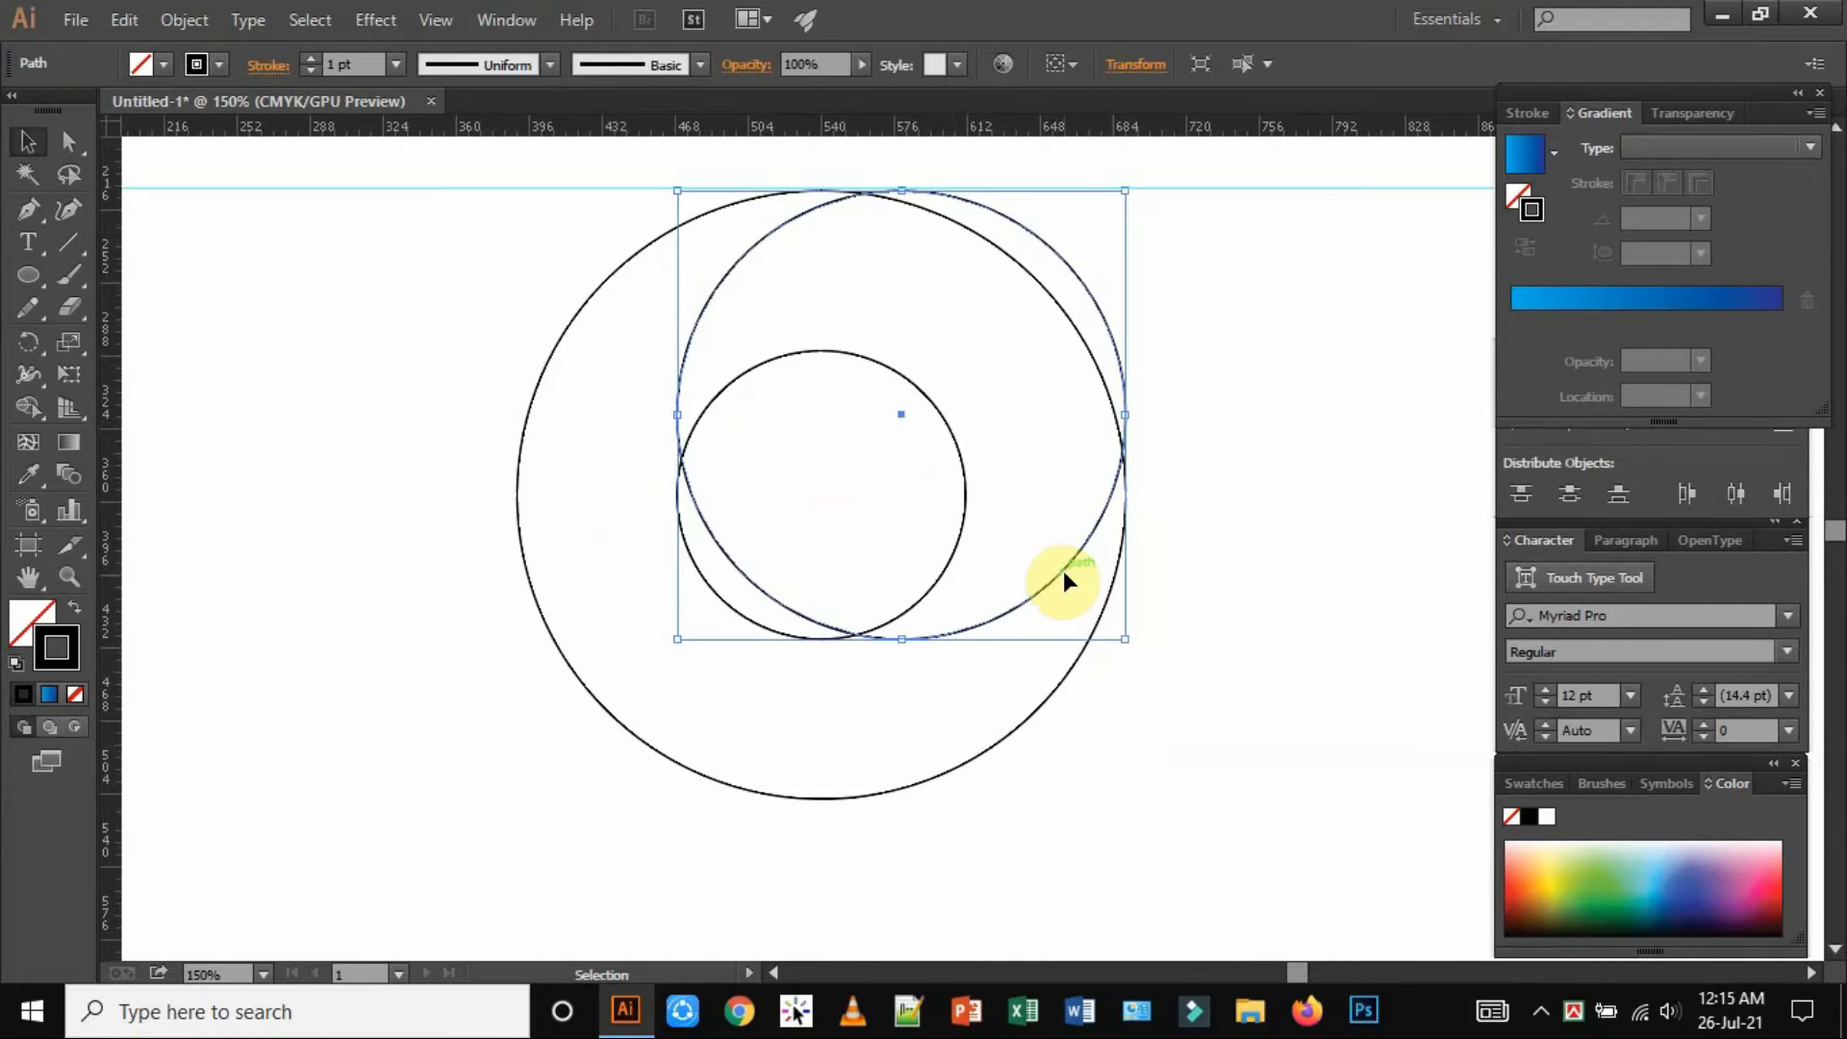
left_click_drag(1066, 593, 1071, 739)
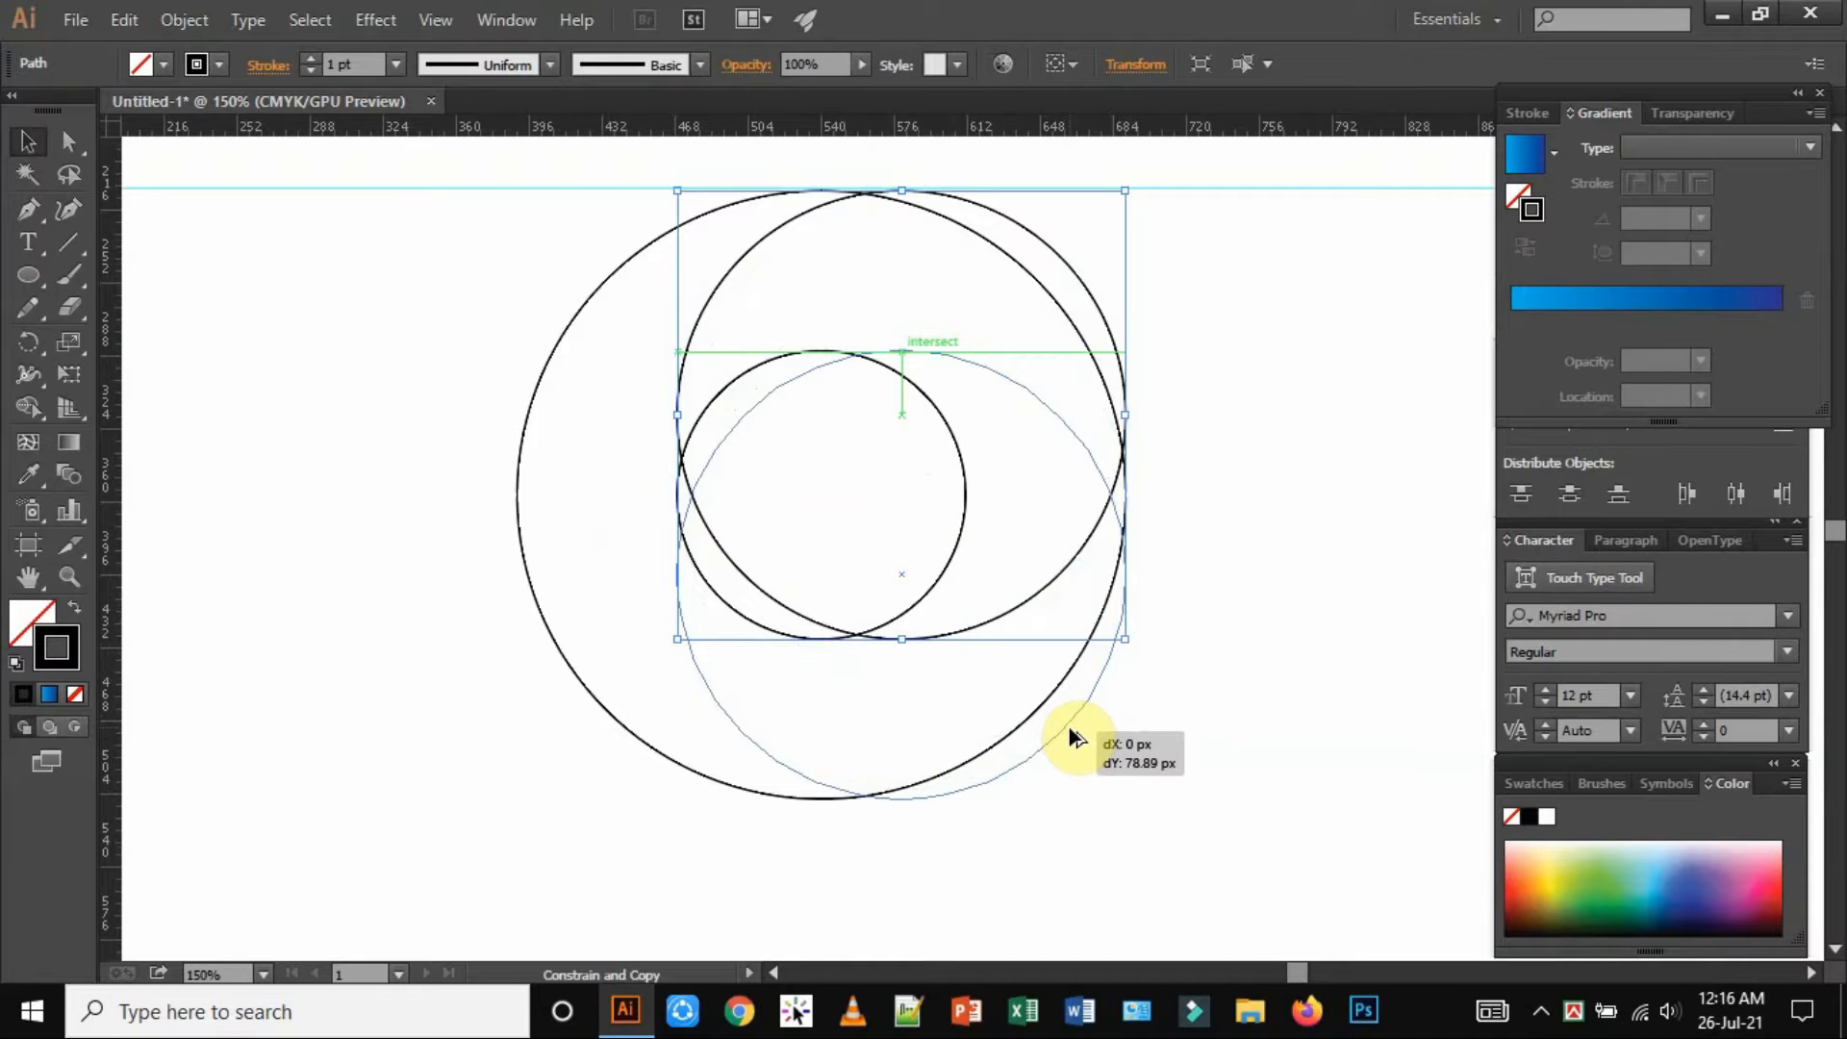
left_click_drag(1070, 728, 1070, 727)
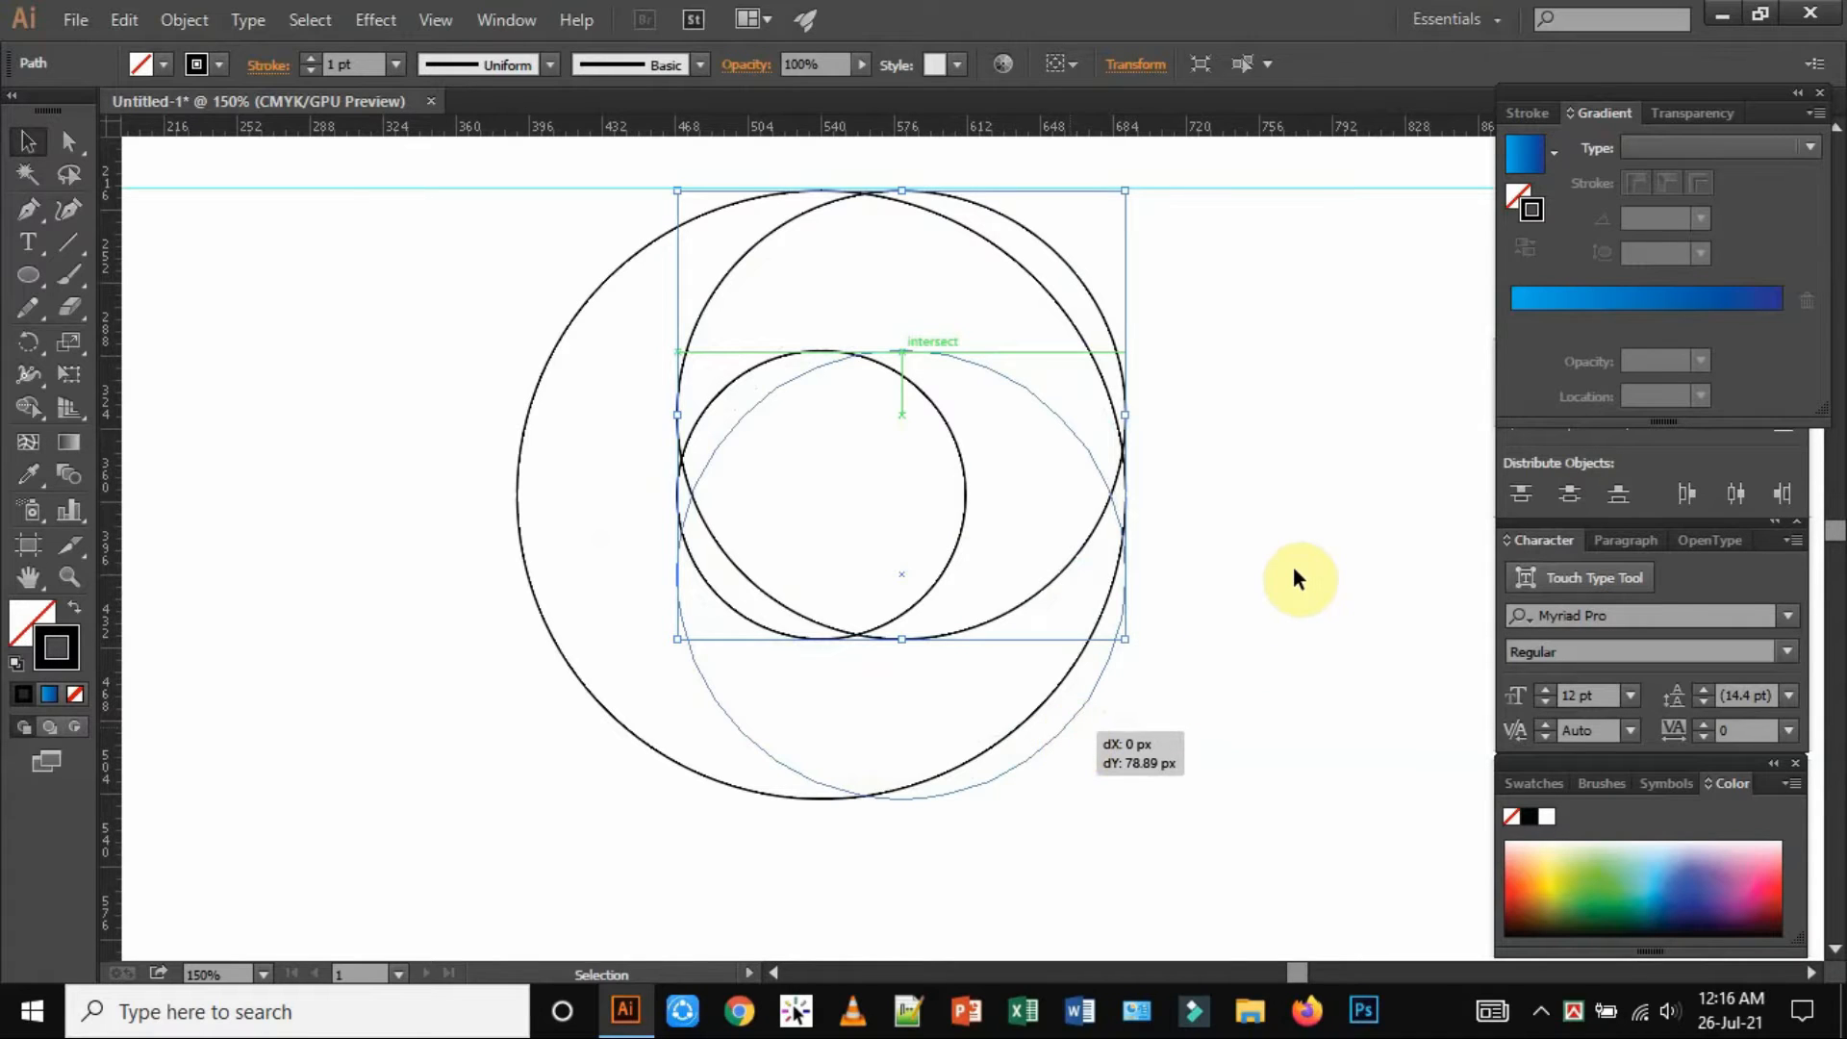
left_click(1293, 572)
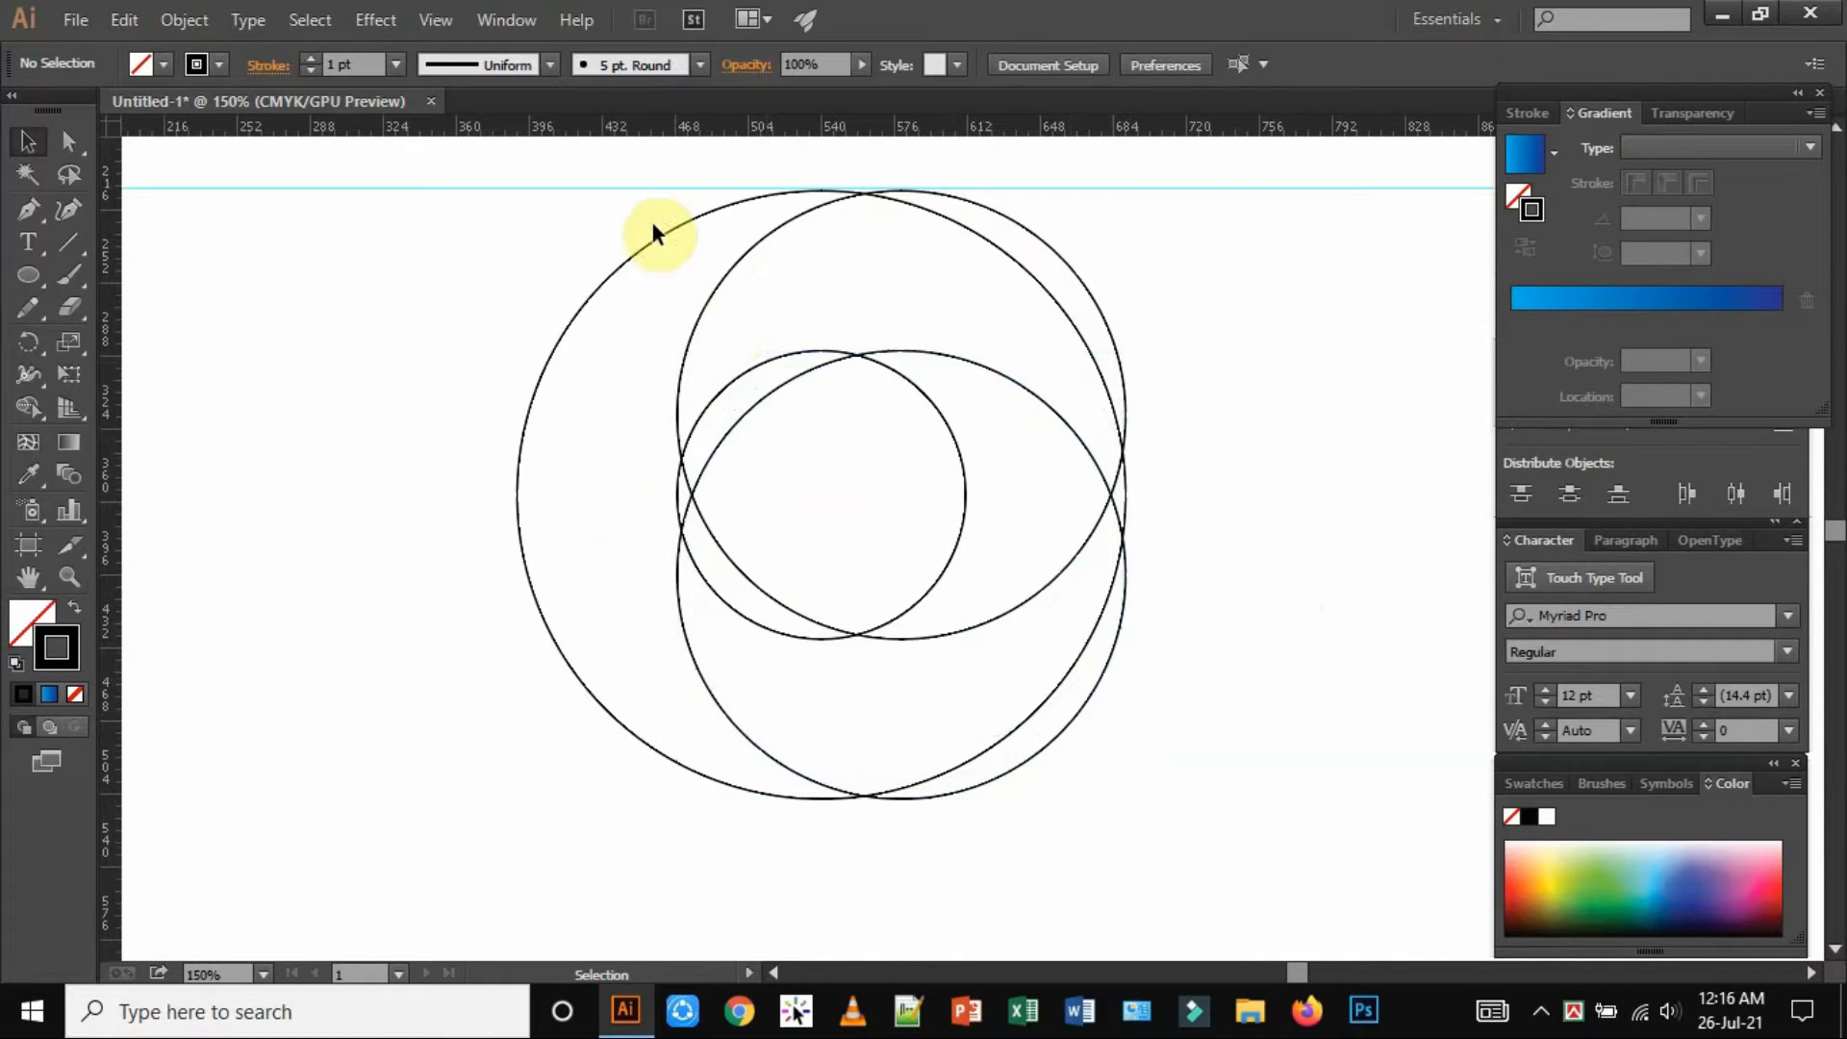
Select all four circles and centre them horizontally with Align to Selection
left_click_drag(467, 171, 1297, 863)
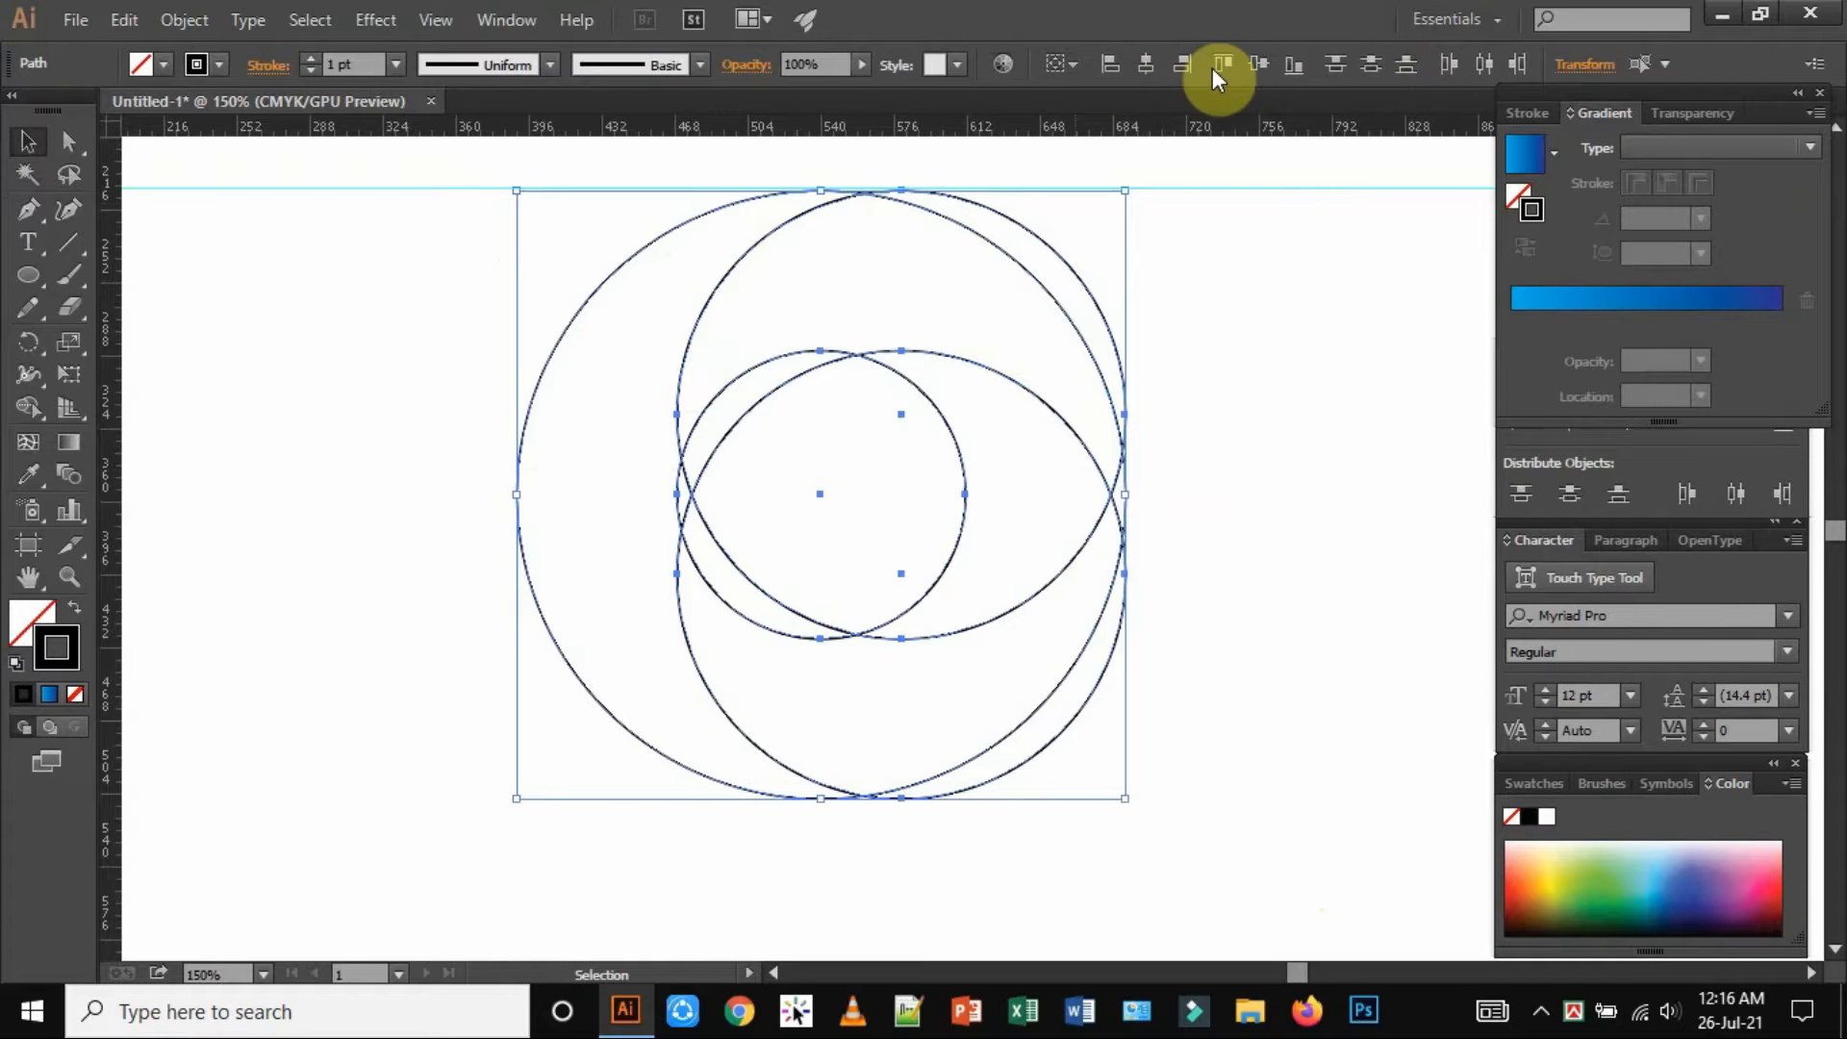
left_click(1078, 65)
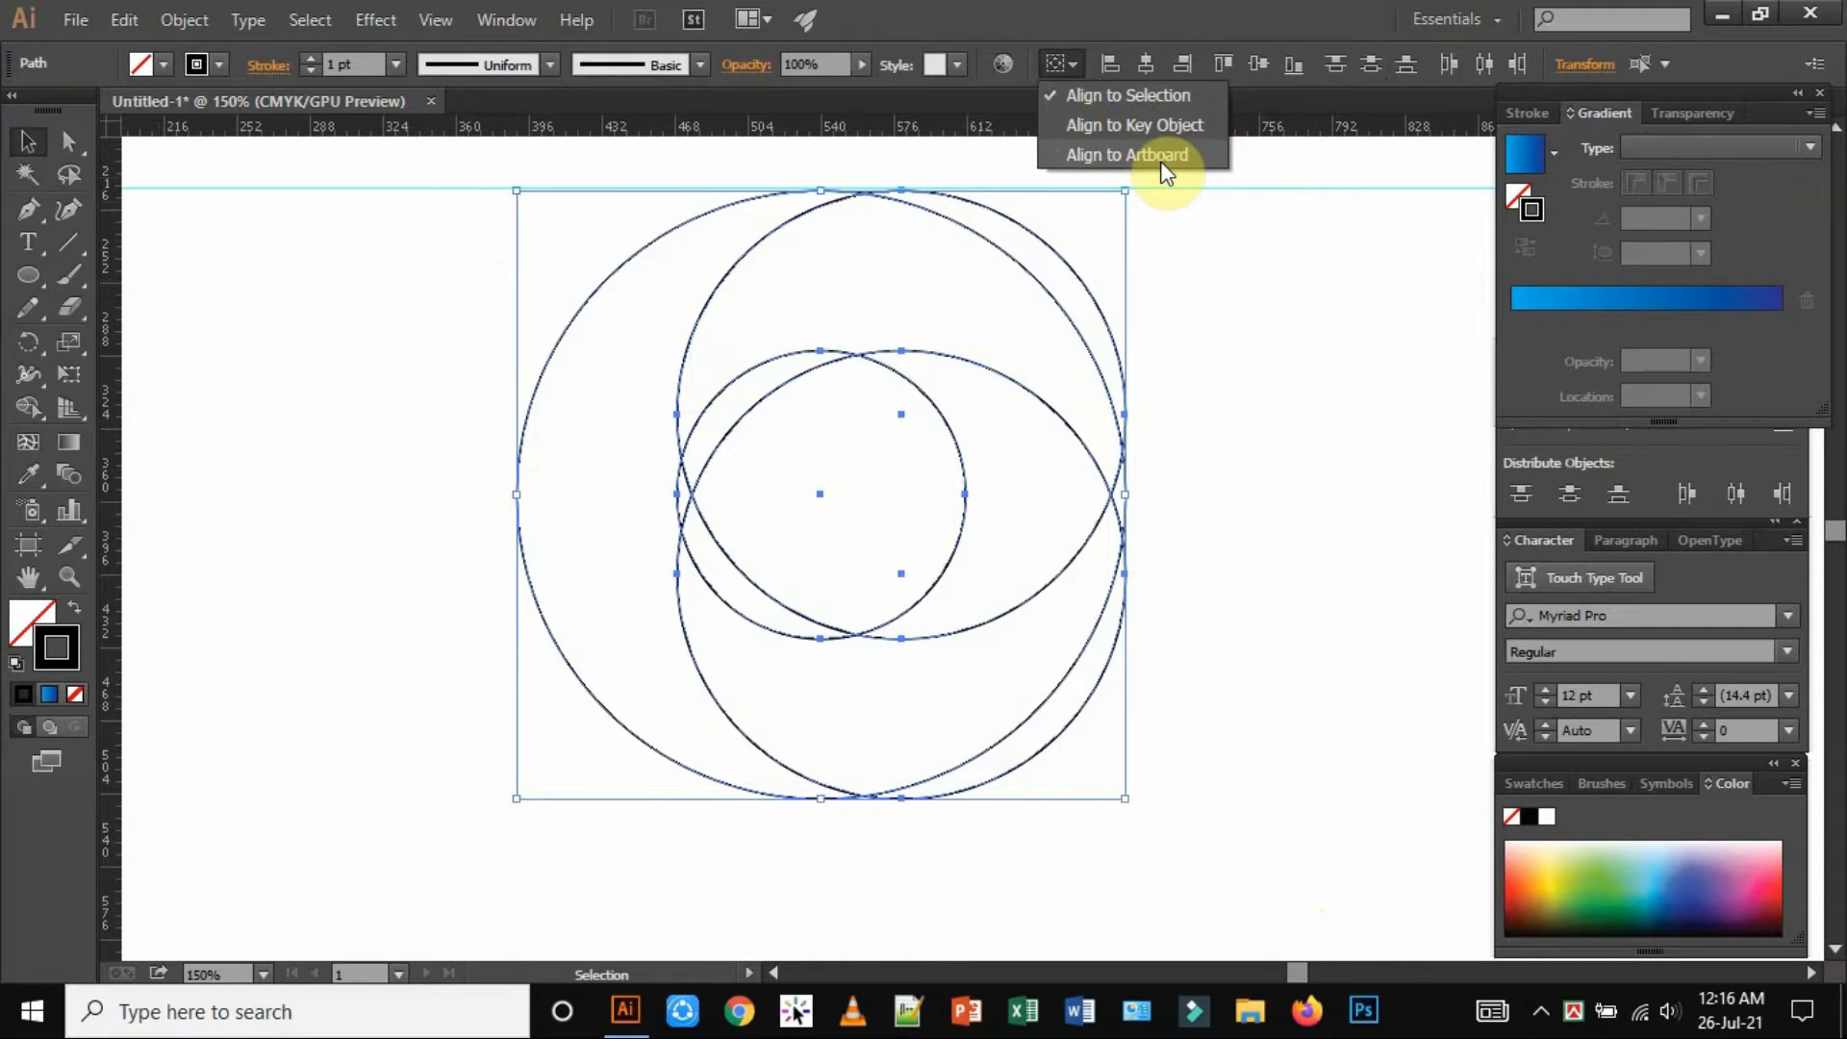
left_click(1083, 94)
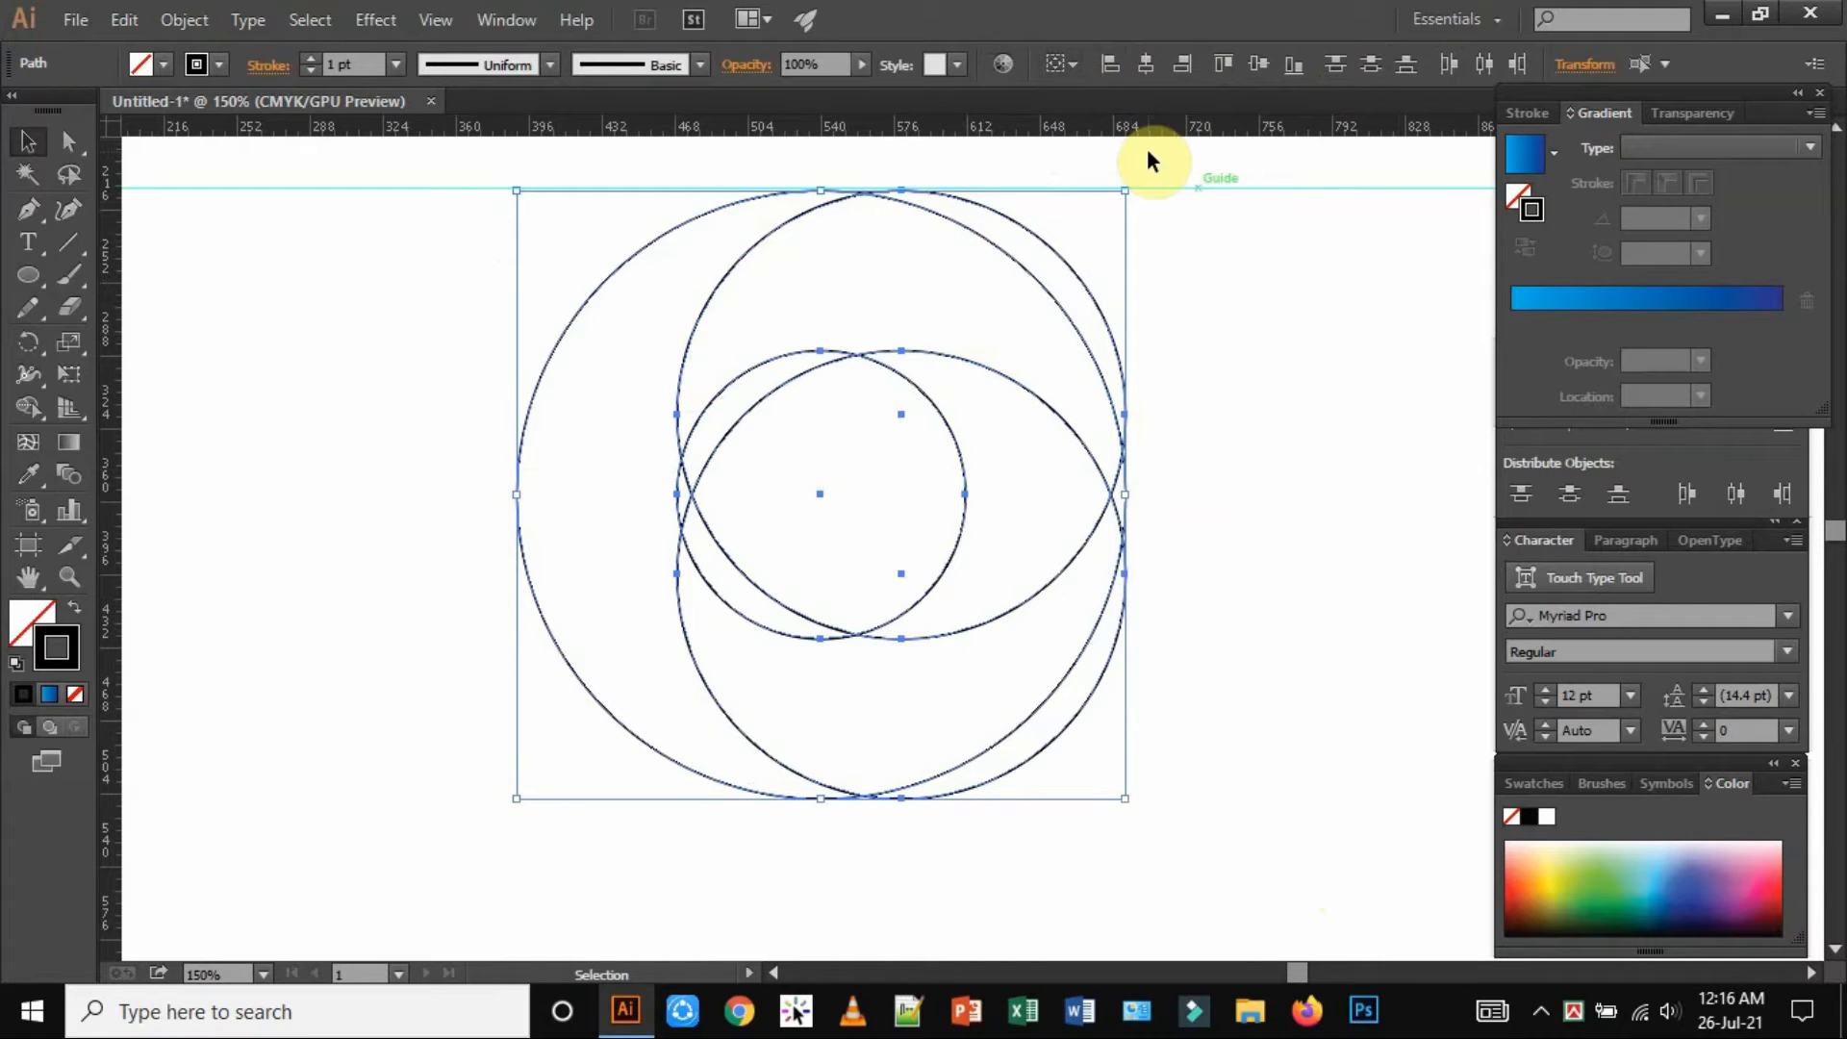
left_click(1146, 63)
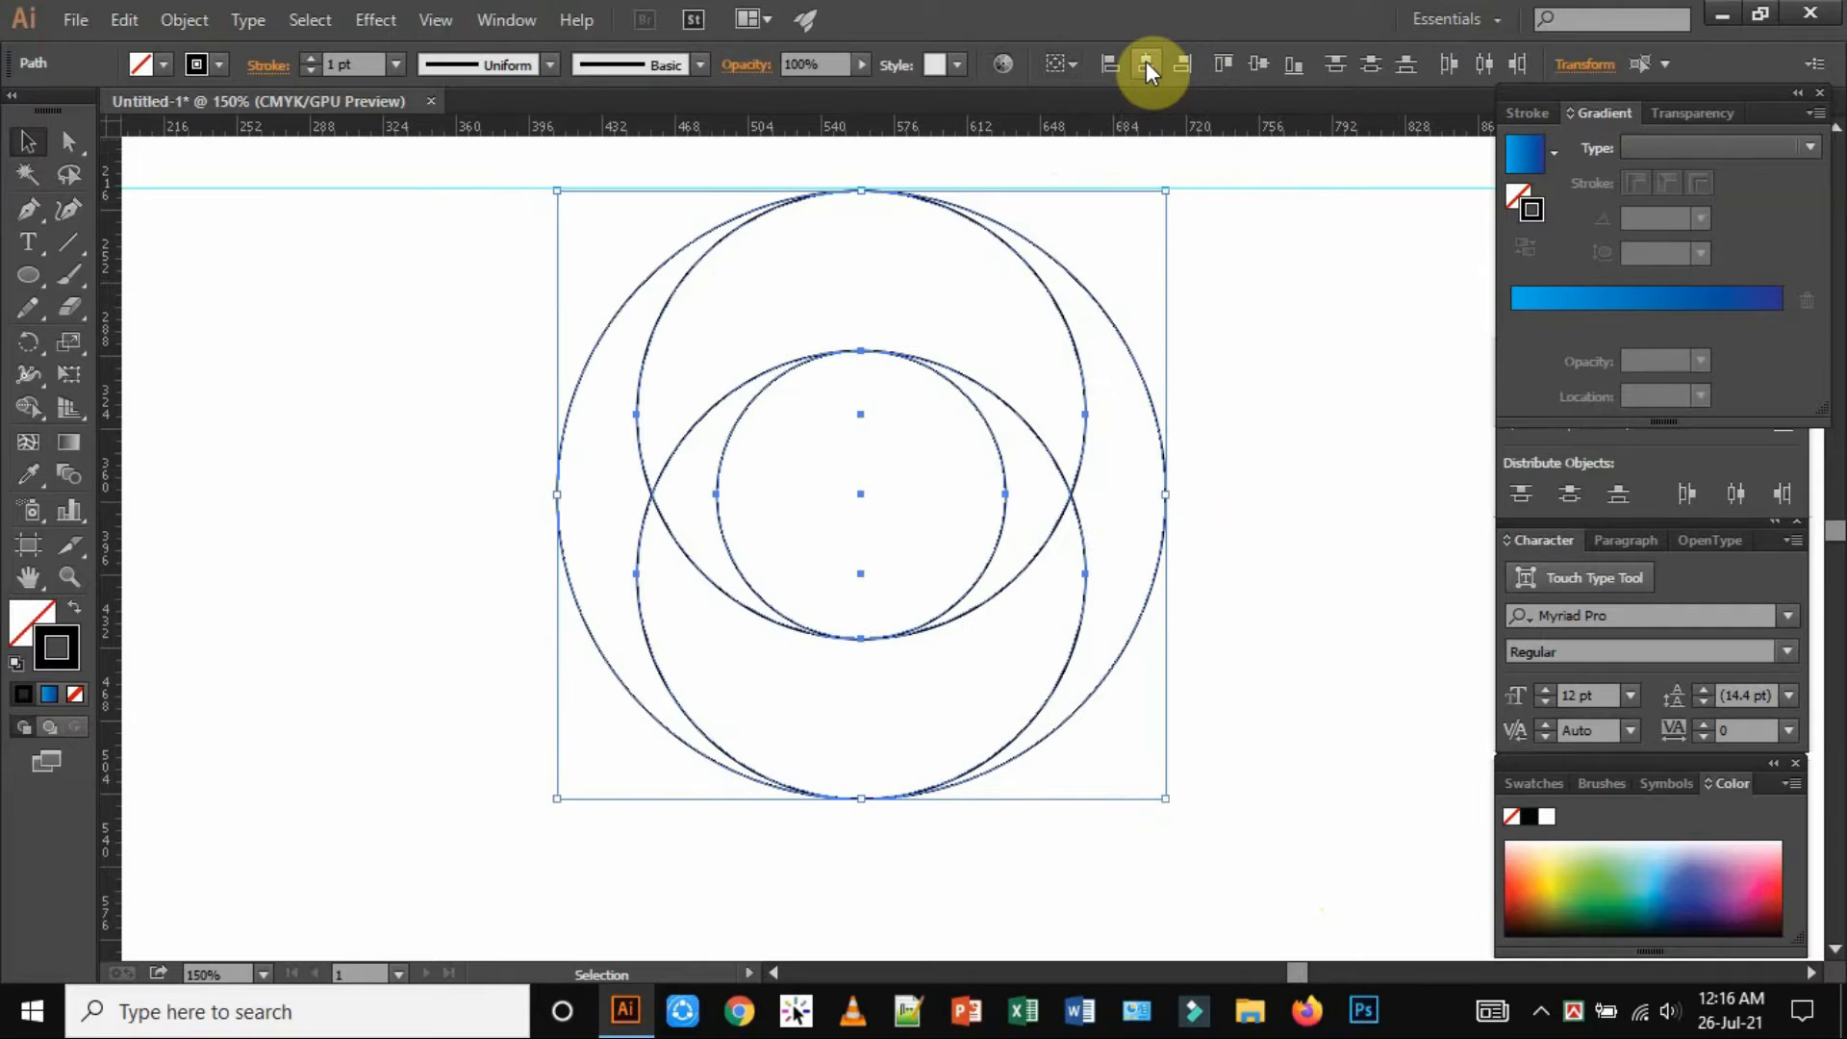
key("ctrl+minus")
key("ctrl+minus")
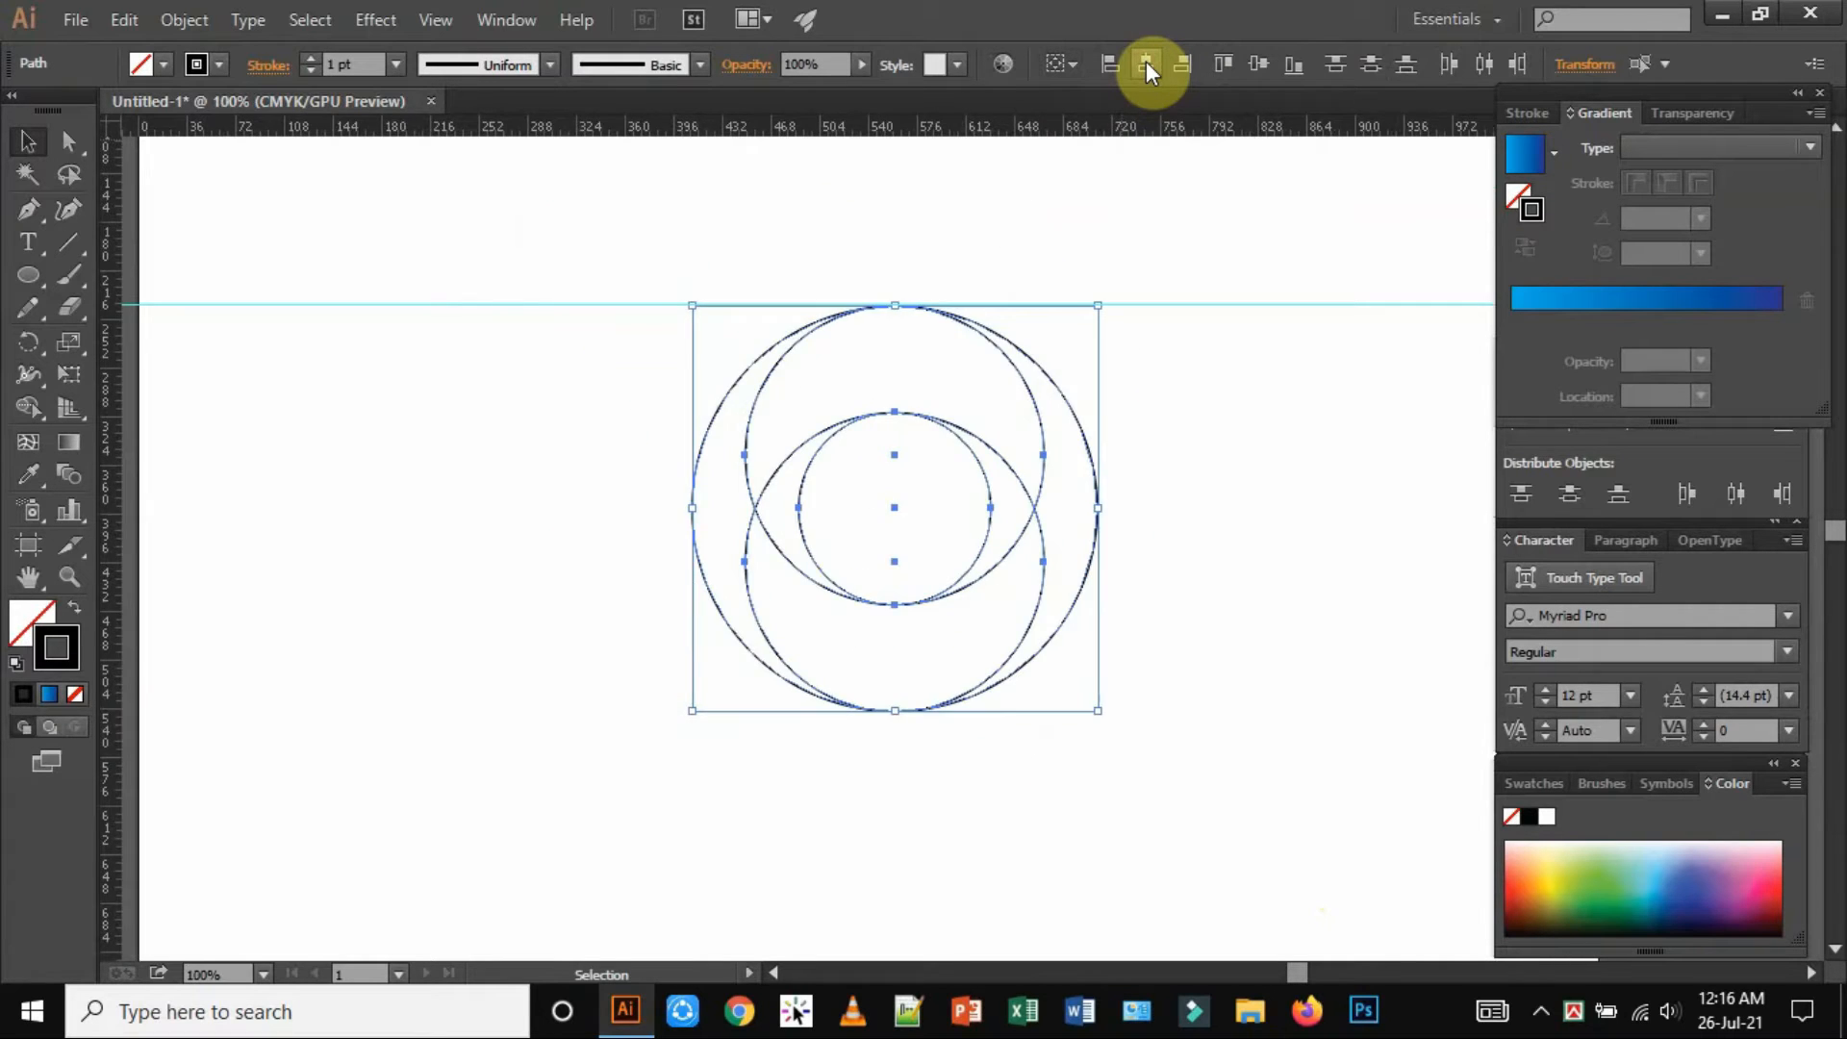
left_click(1216, 589)
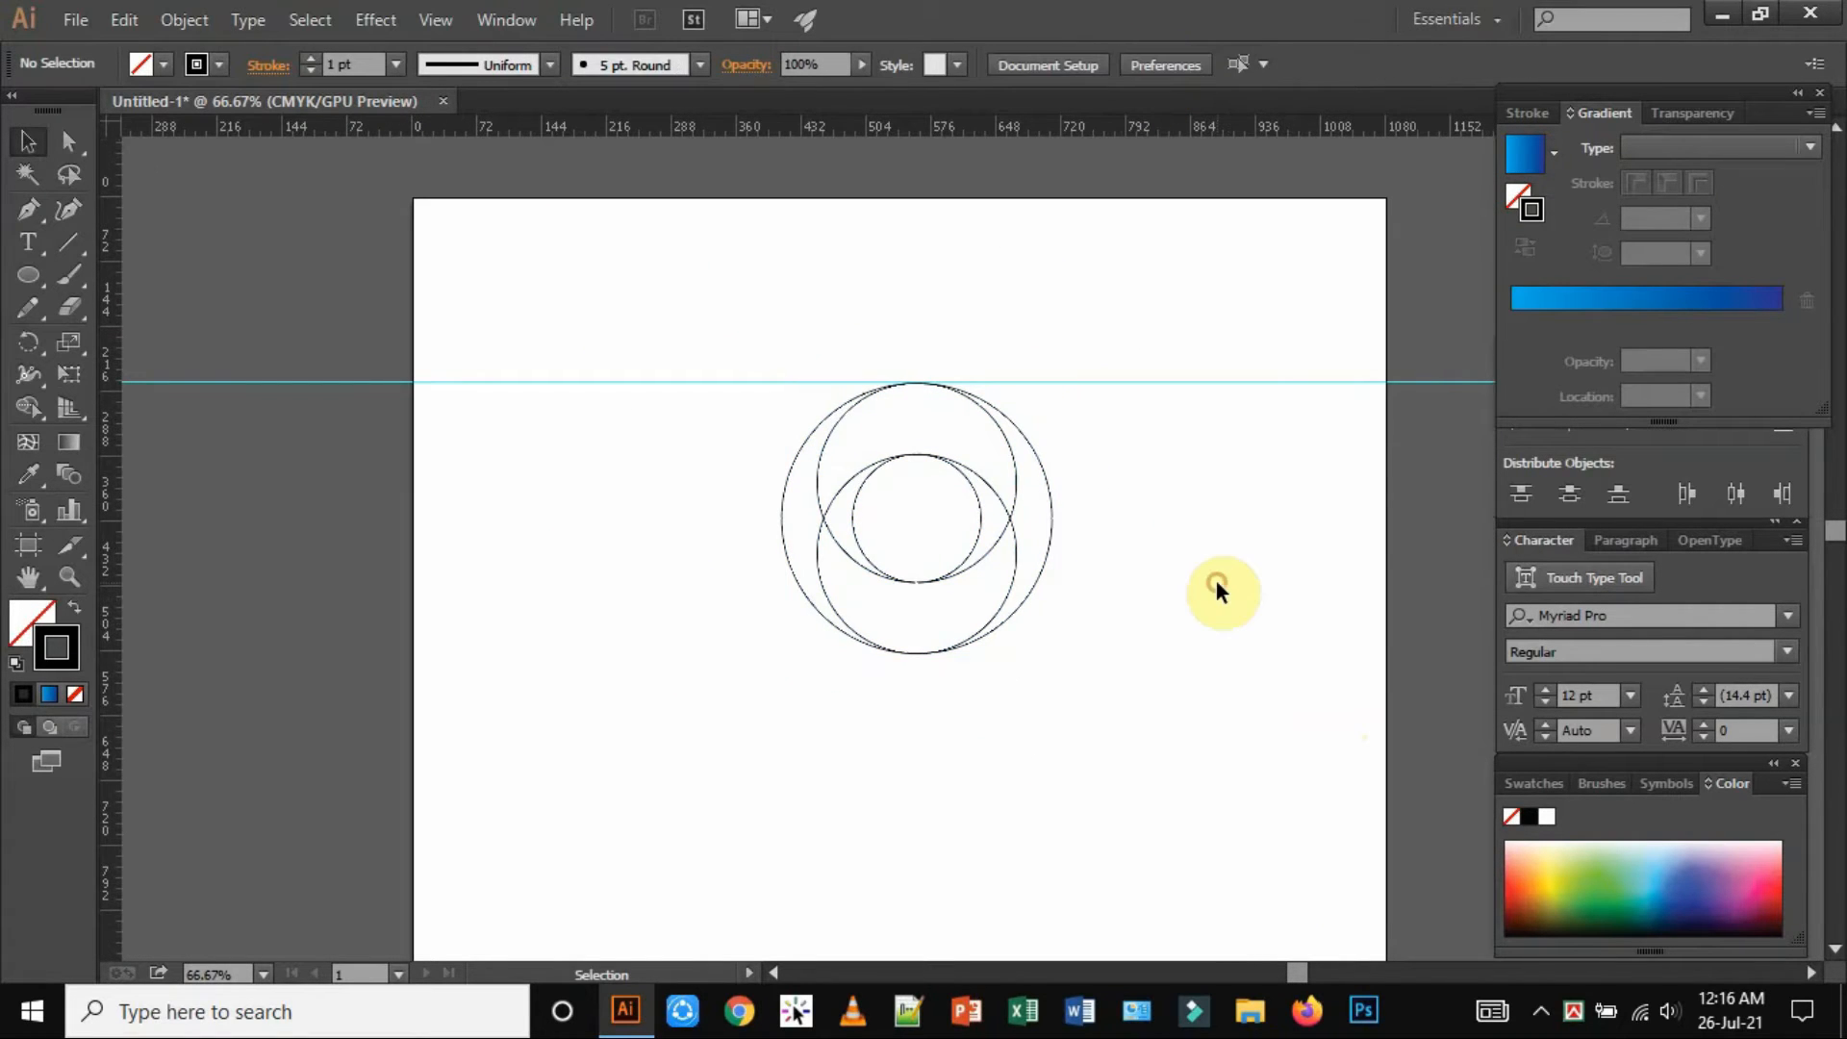
Duplicate the upper medium circle diagonally down-left by about 39 px each way so the copy touches the outer circle's left edge
left_click(1017, 468)
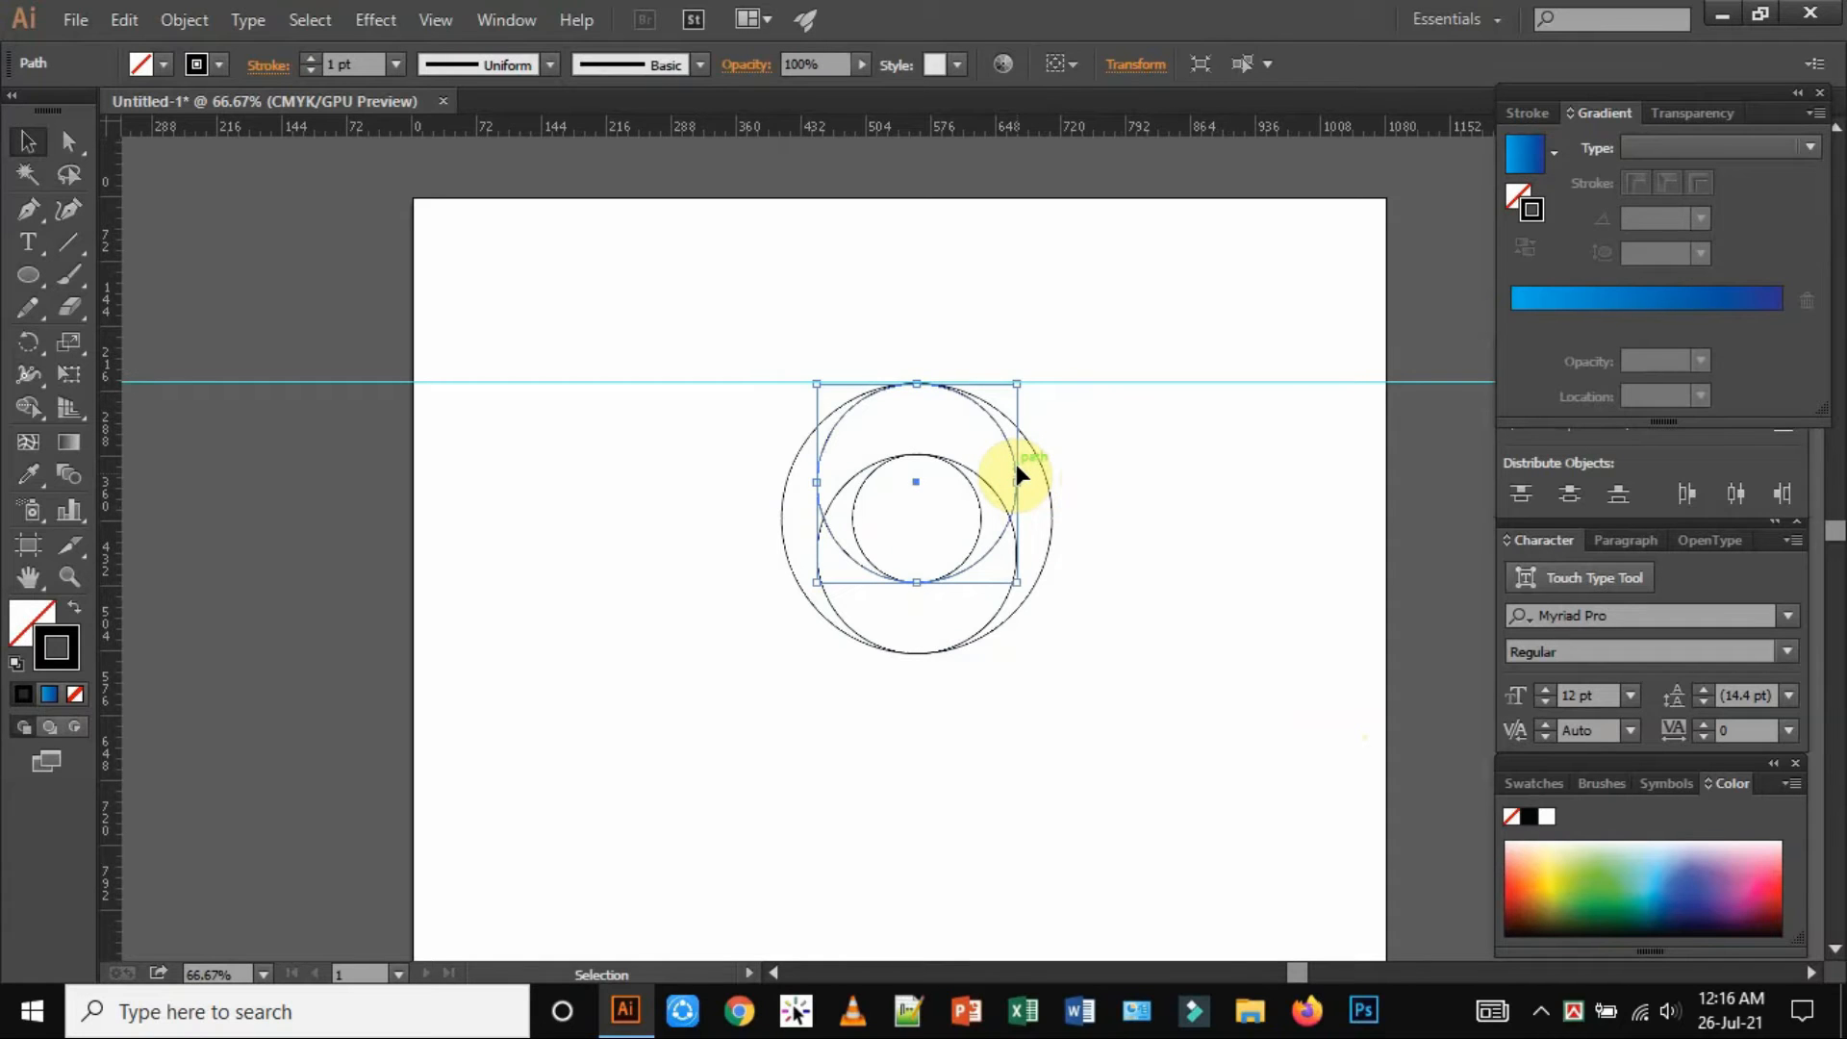
left_click_drag(1018, 469, 991, 515)
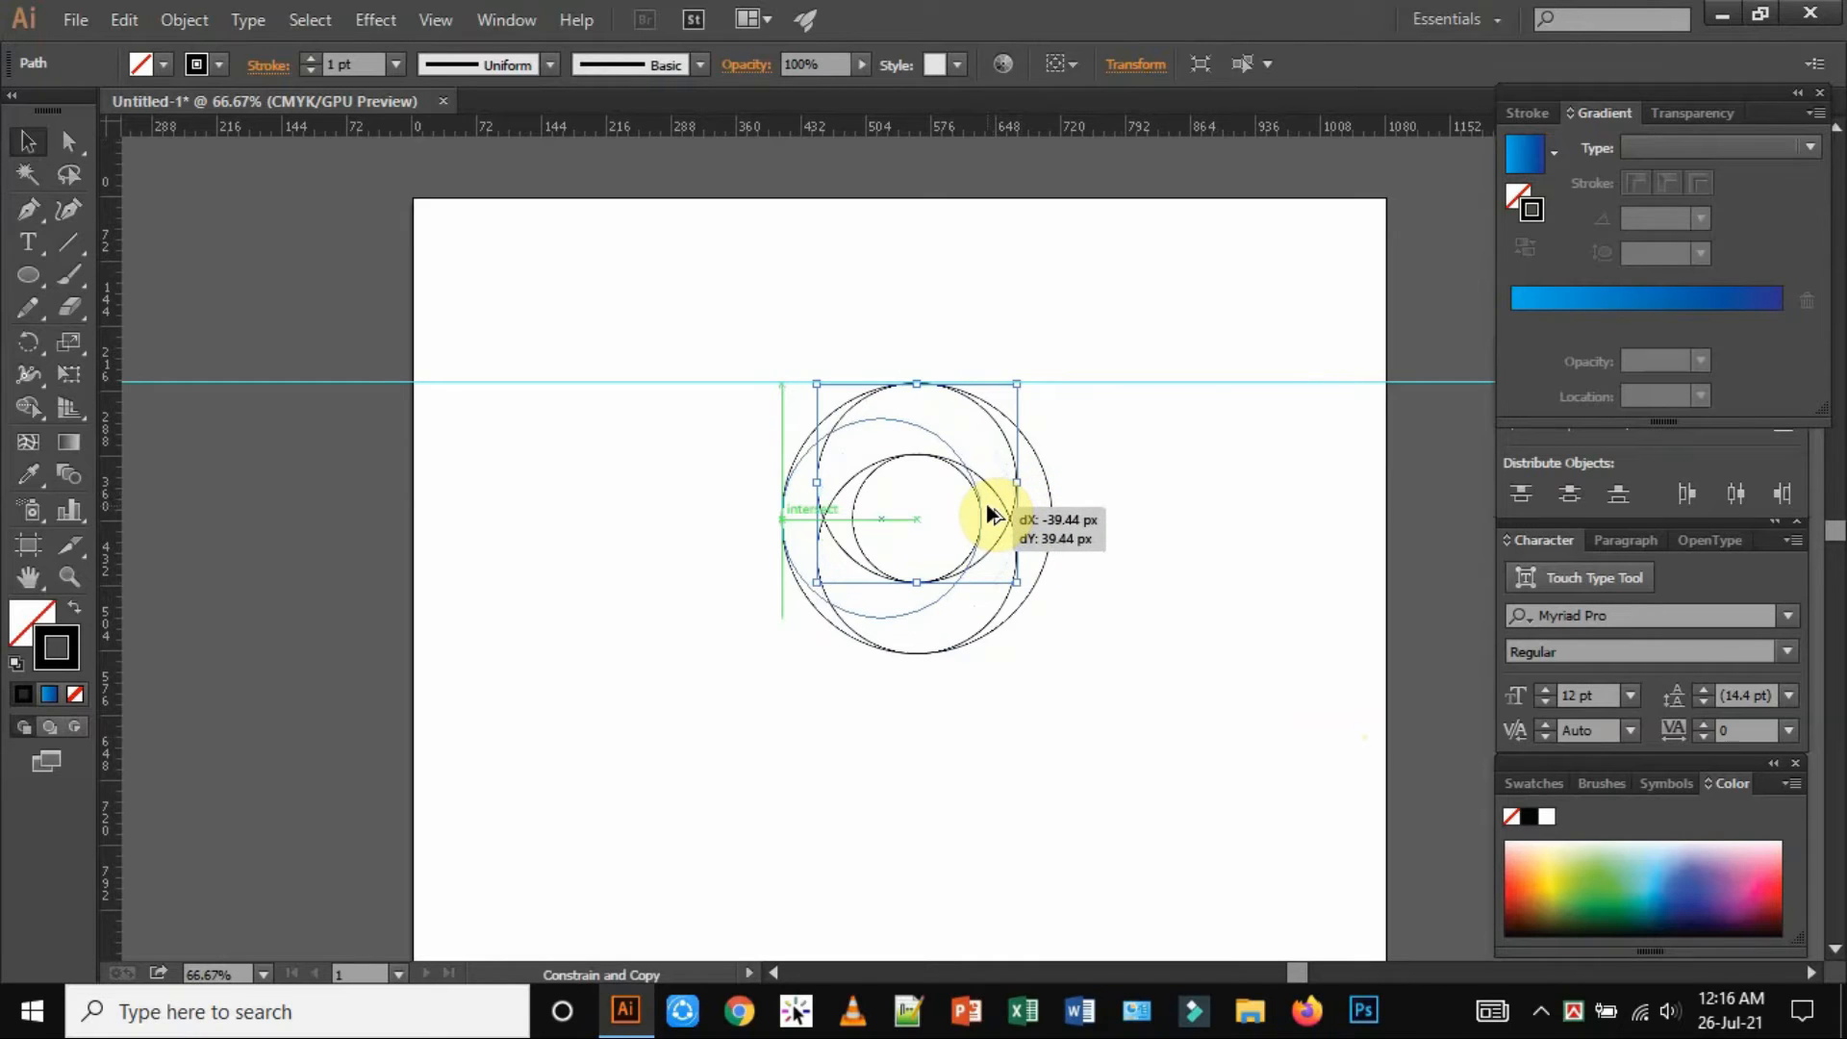
left_click_drag(991, 516, 992, 515)
left_click(1225, 633)
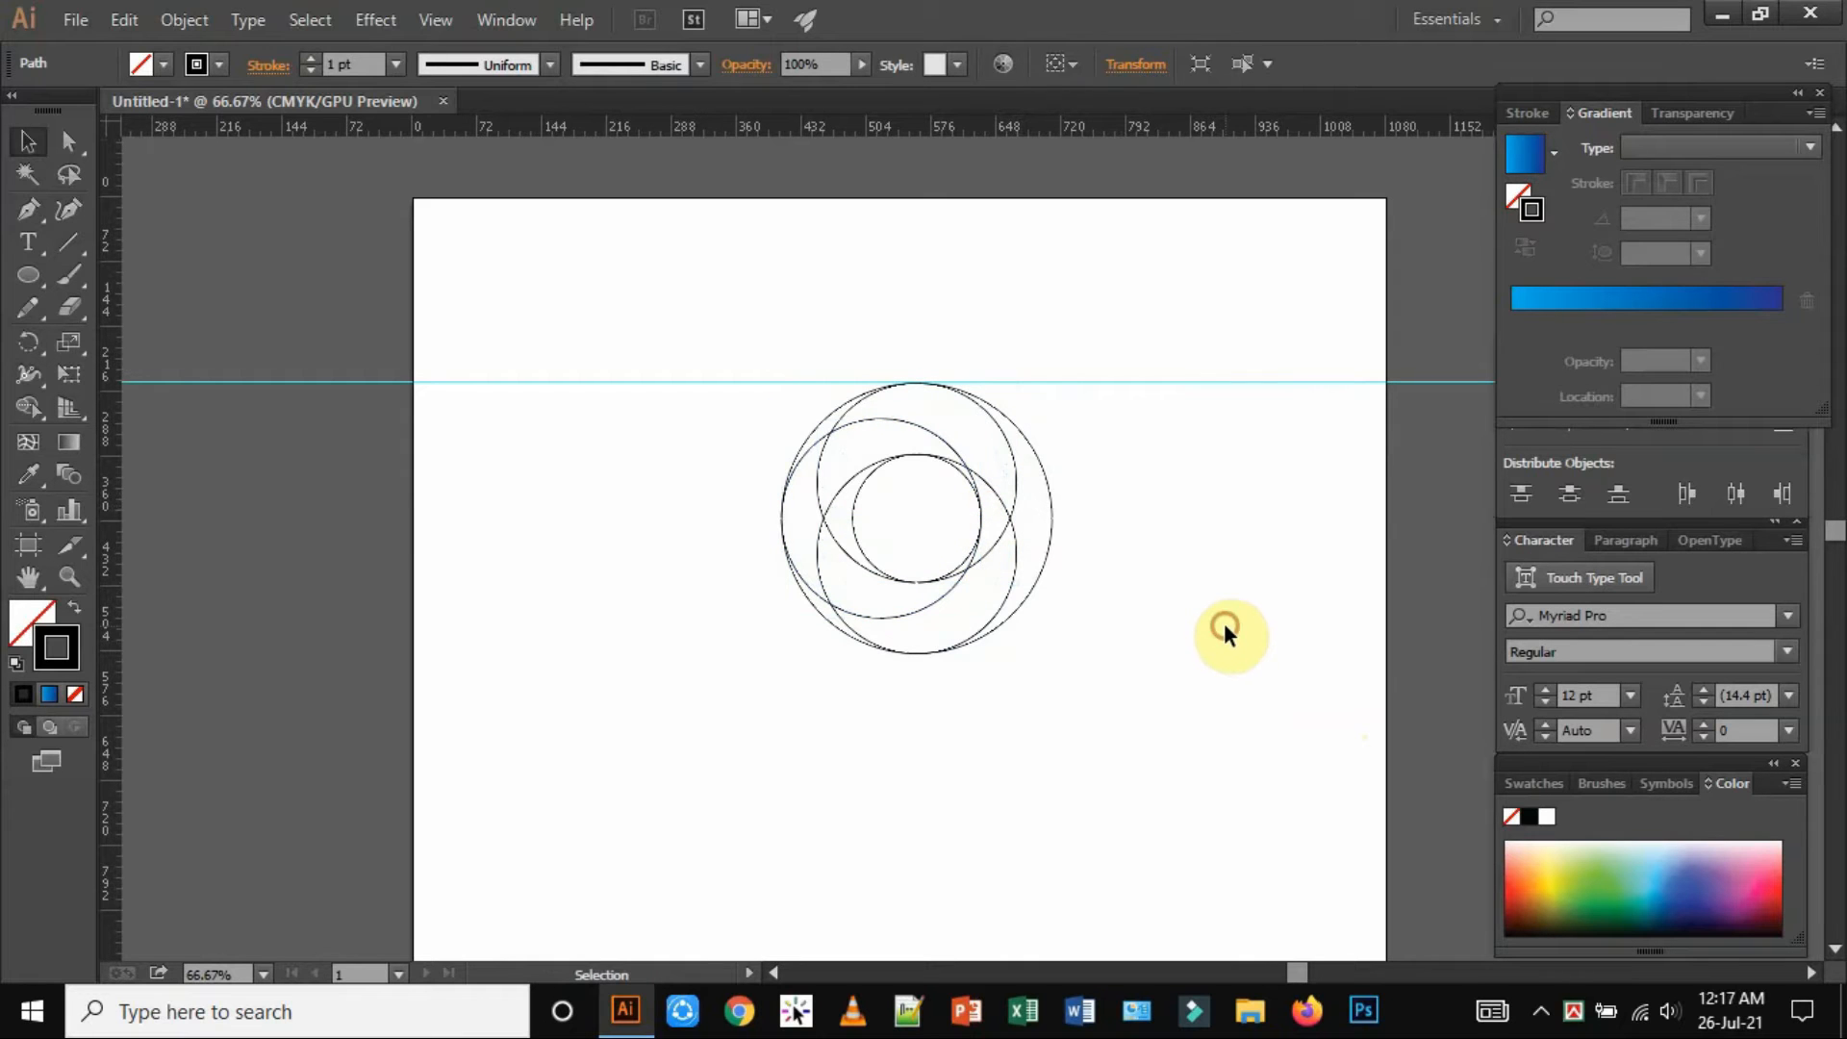
Examine up close whether the circles meet at the top and bottom of the outer and inner circles
key("ctrl+1")
key("ctrl+equal")
key("ctrl+equal")
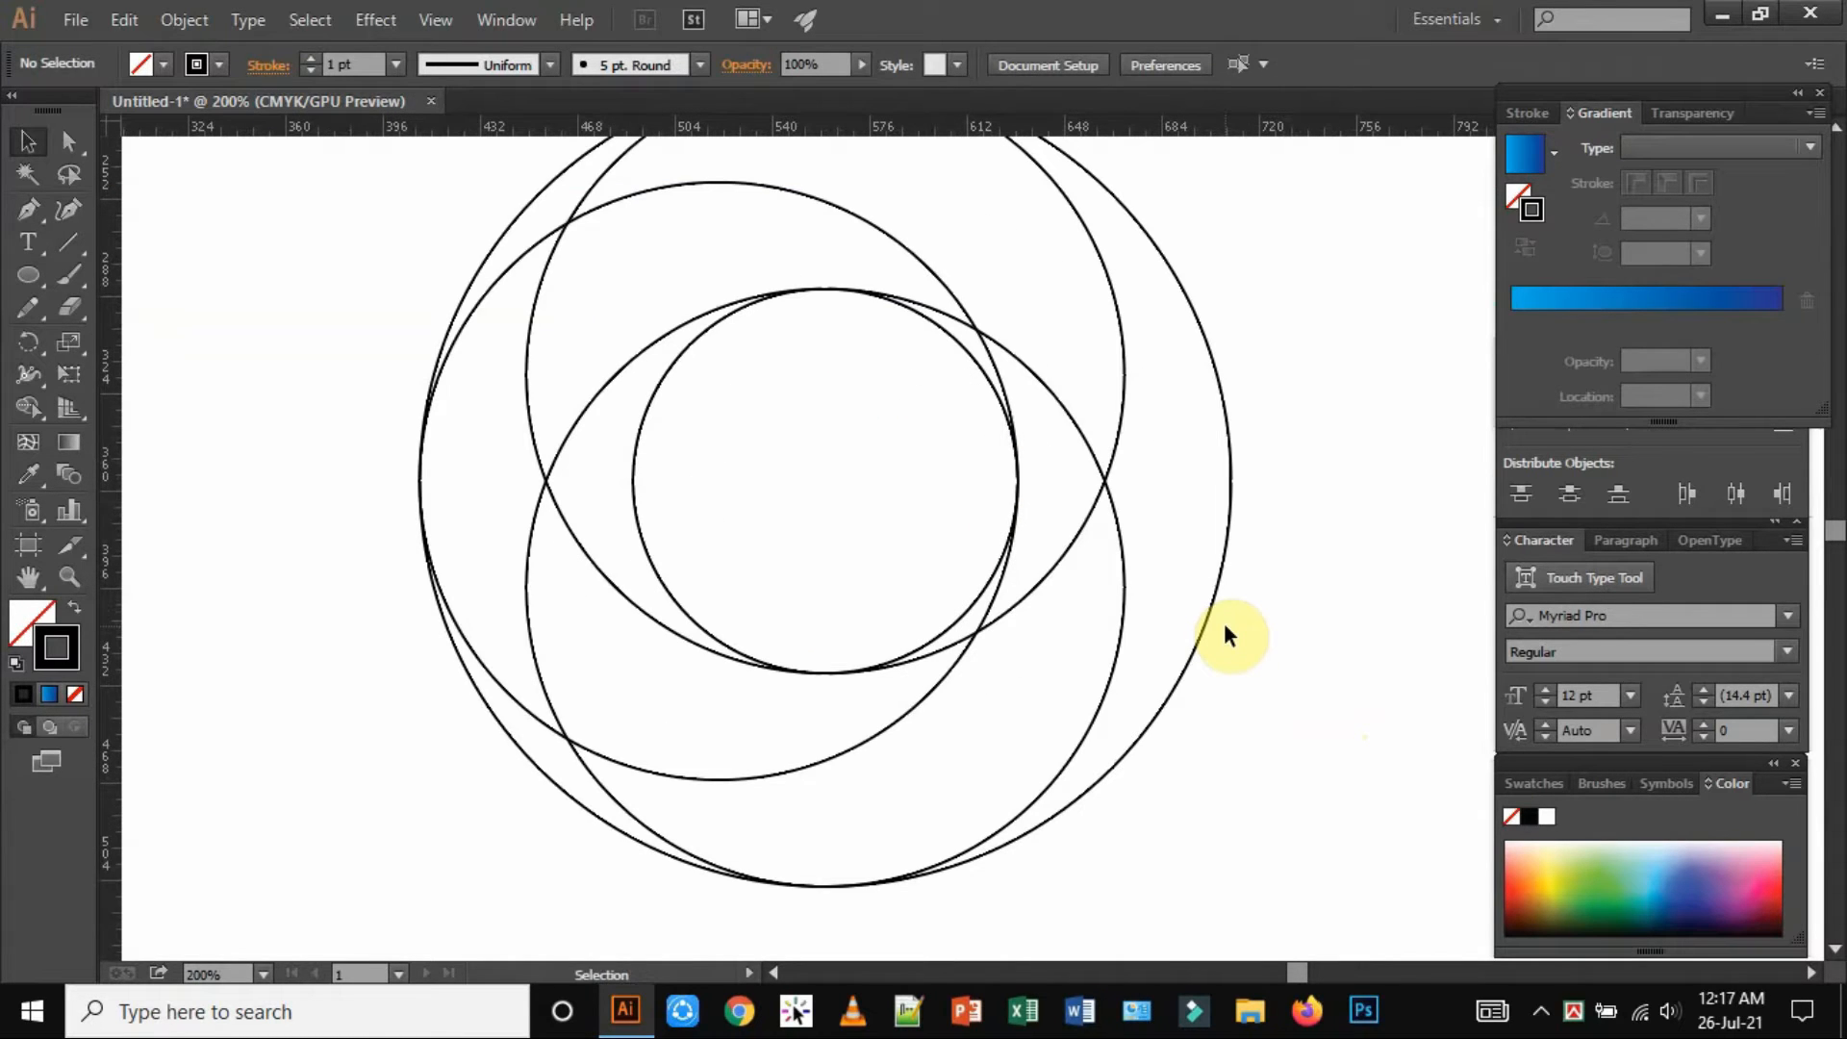
key("ctrl+equal")
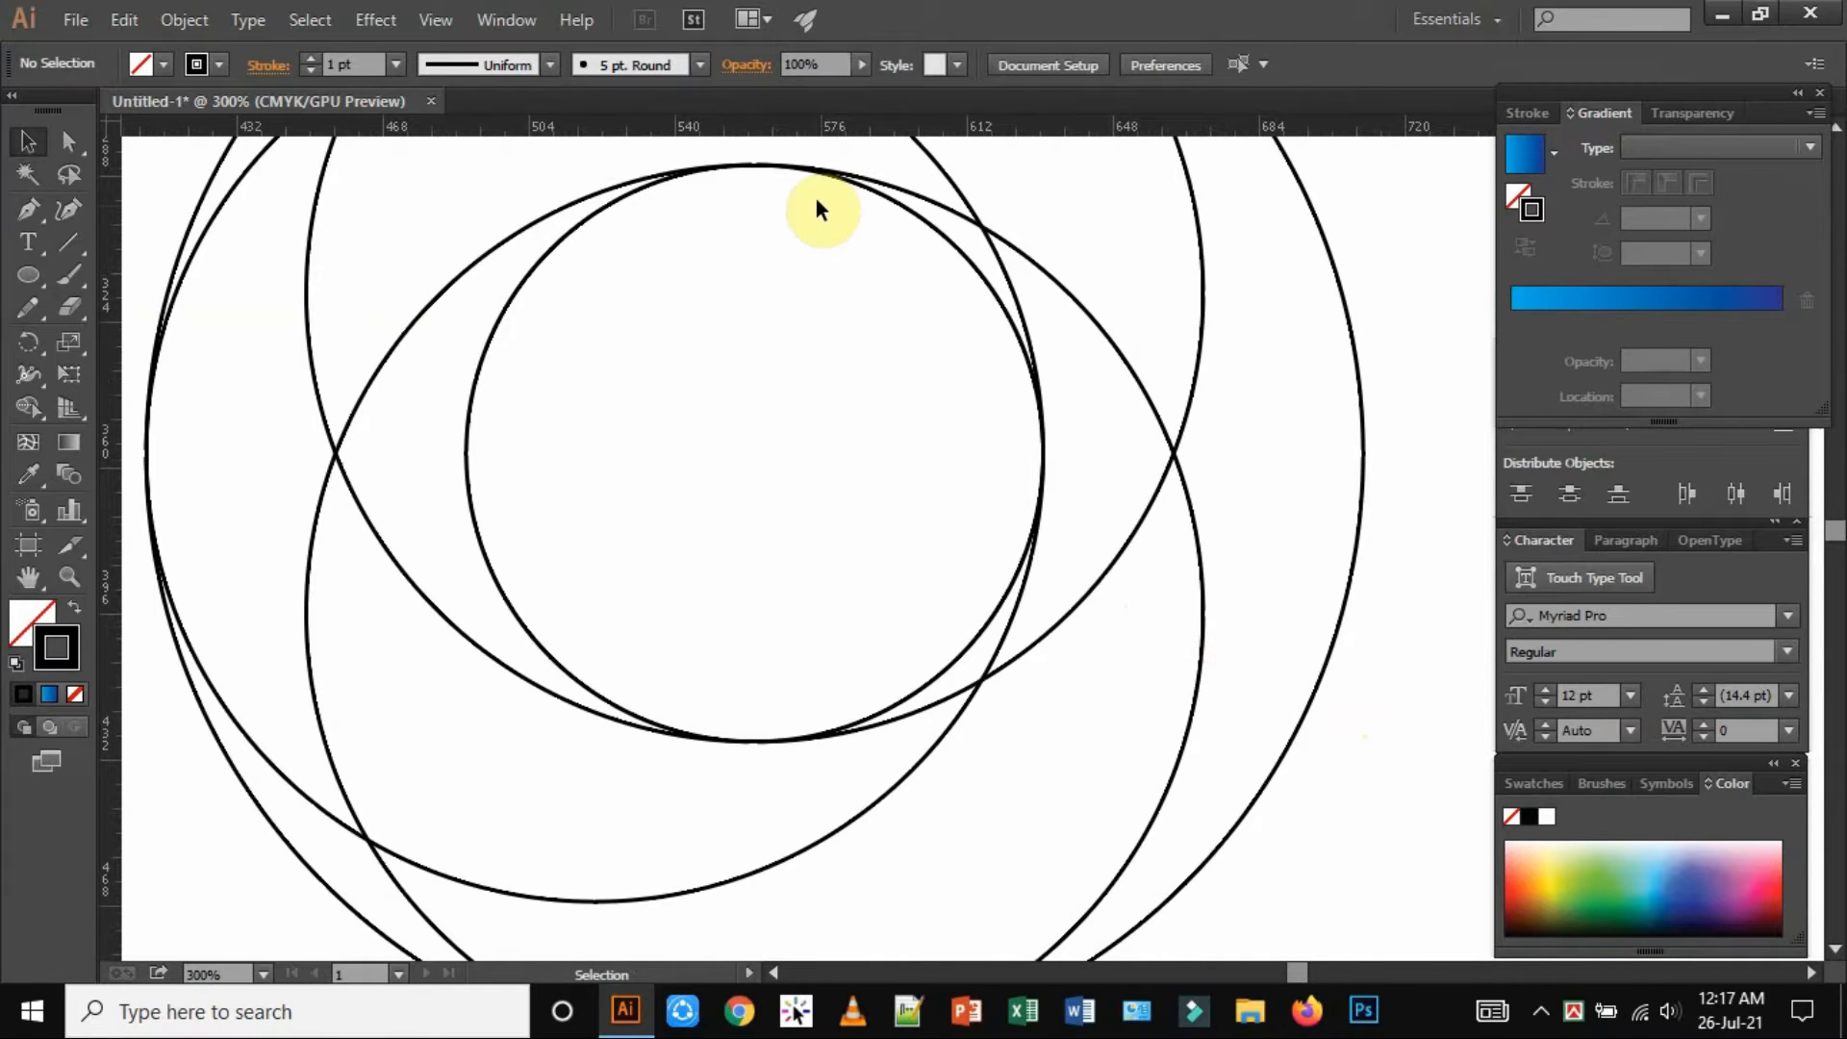
left_click_drag(814, 195, 1060, 545)
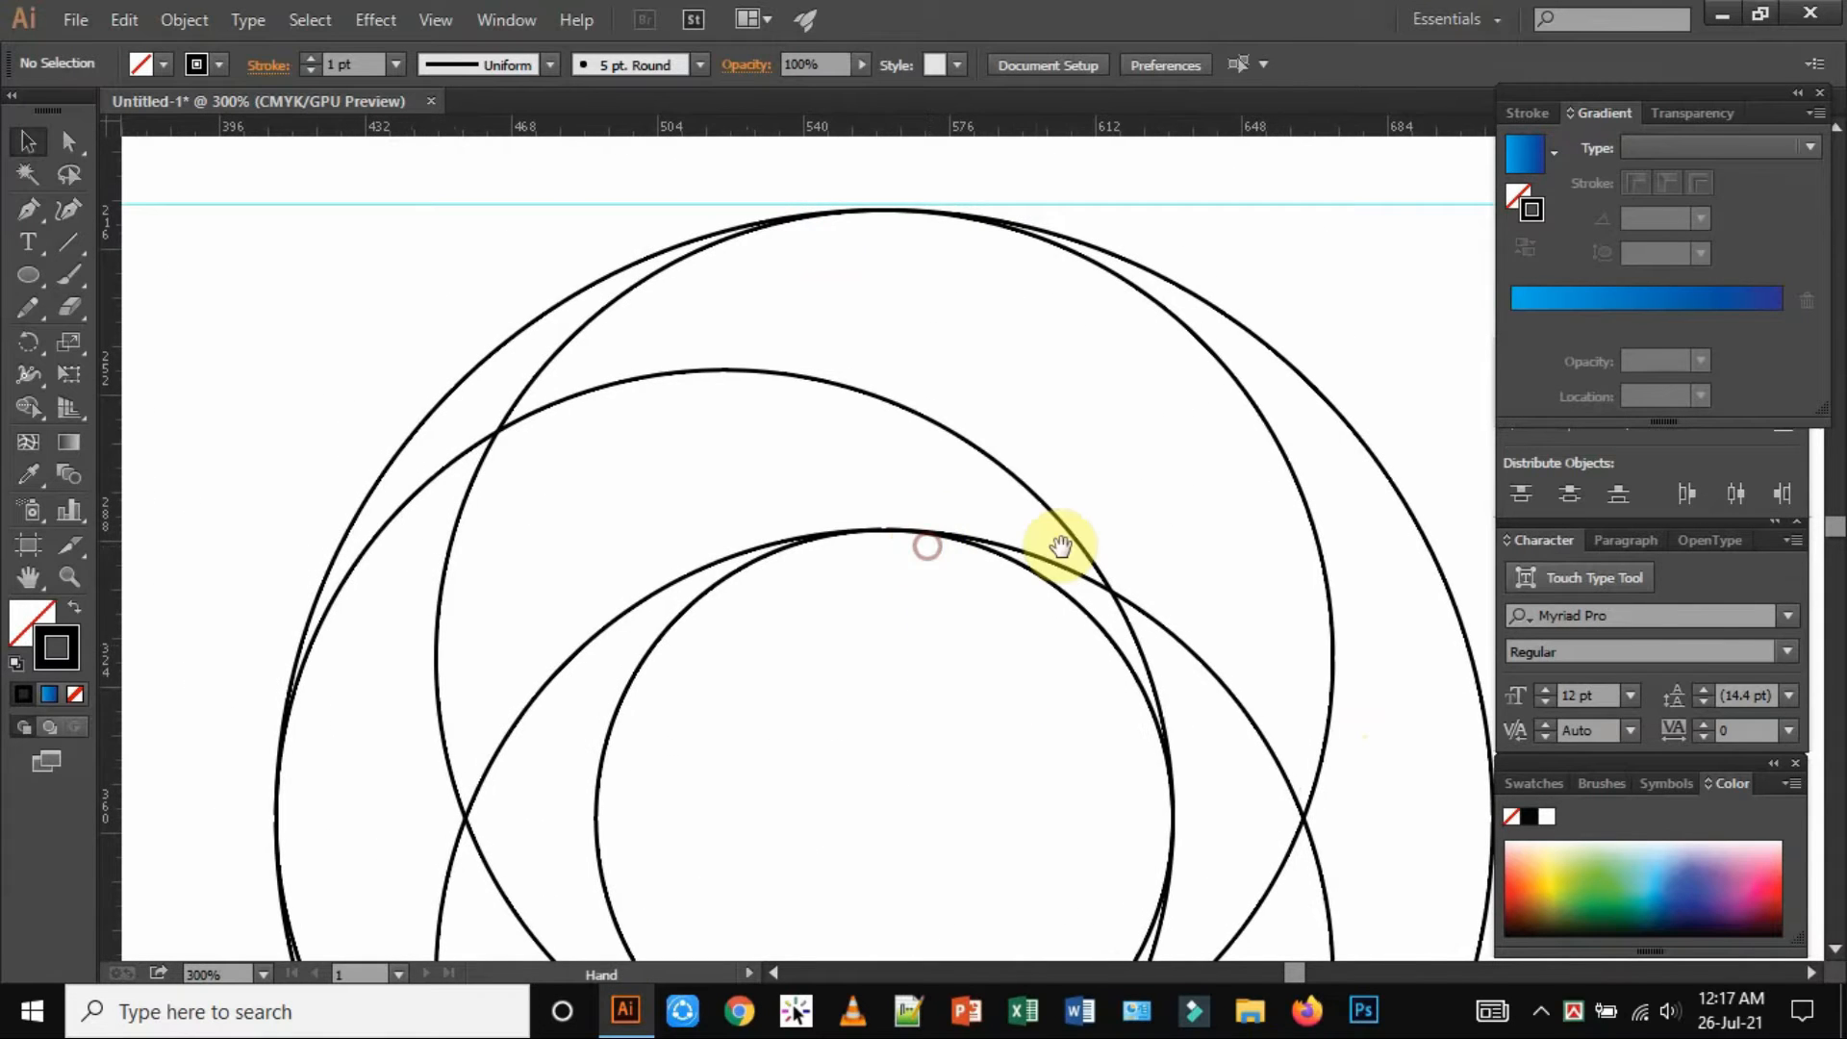
left_click_drag(1025, 442, 967, 544)
left_click(795, 297)
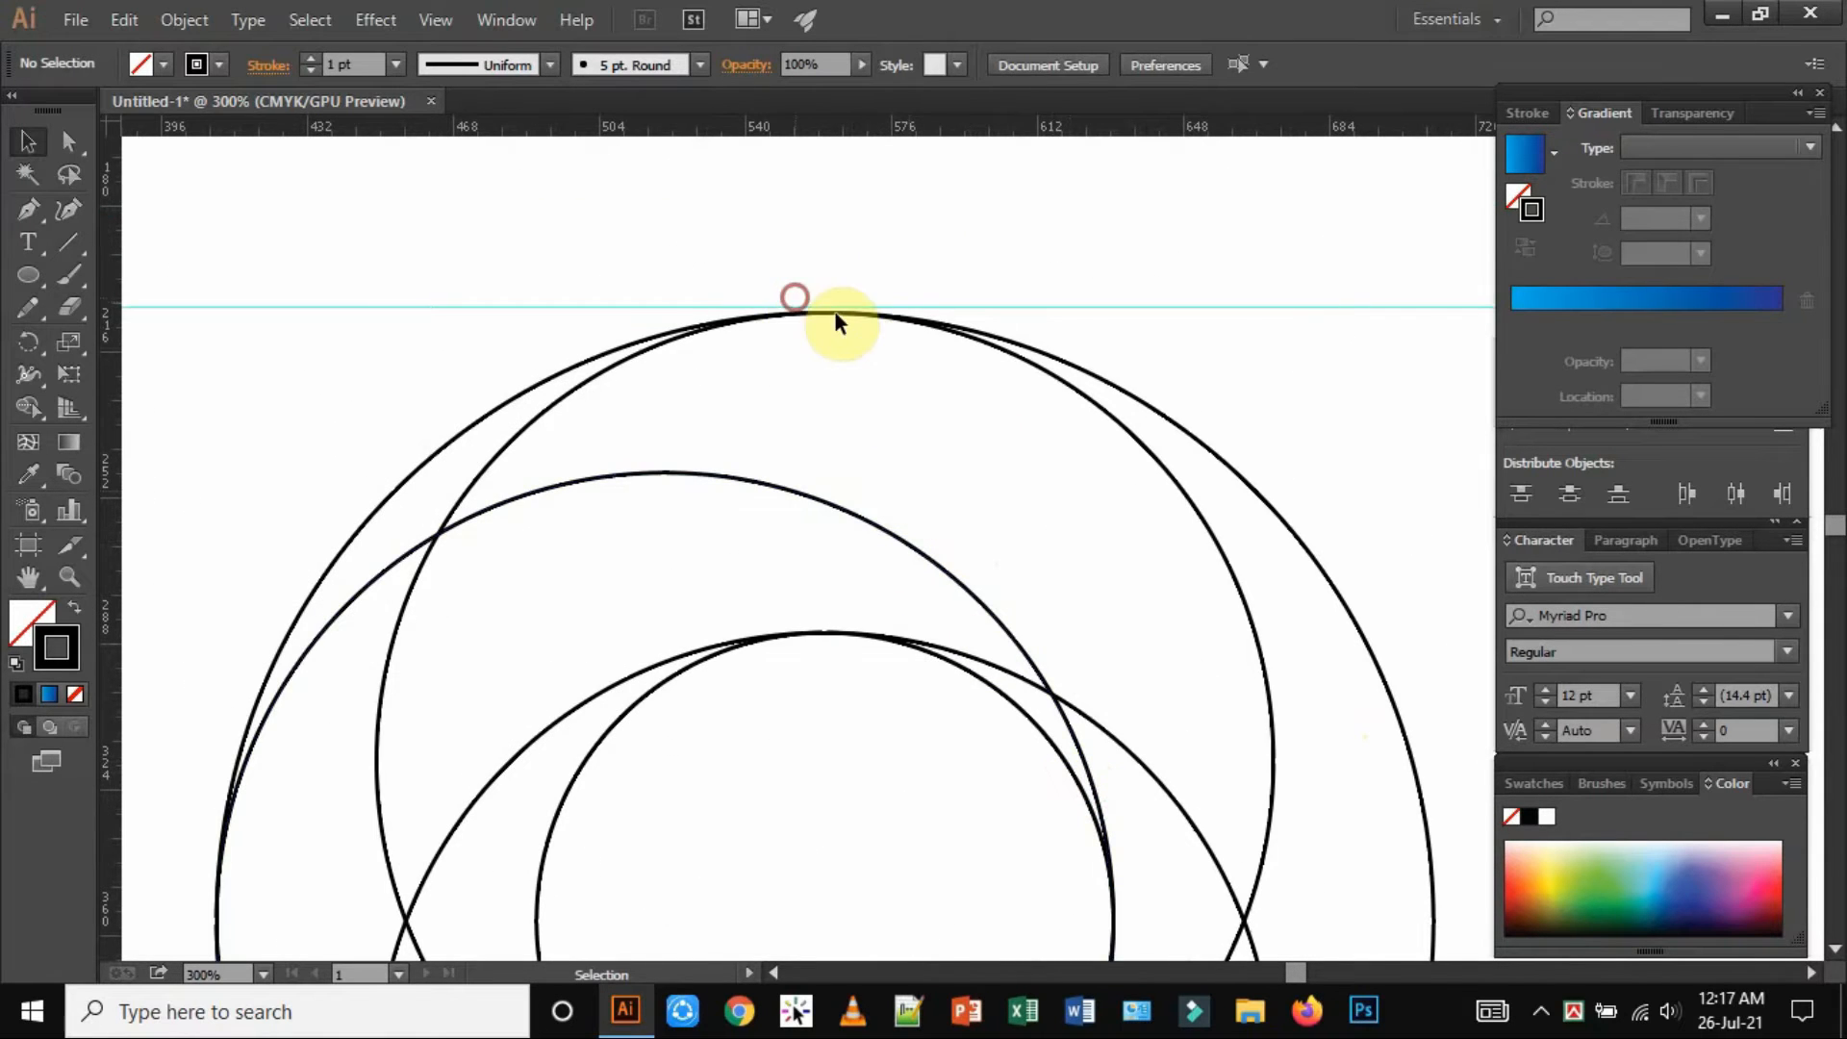
left_click_drag(834, 310, 864, 323)
key("space")
left_click_drag(906, 671, 907, 432)
left_click_drag(800, 413, 879, 548)
key("space")
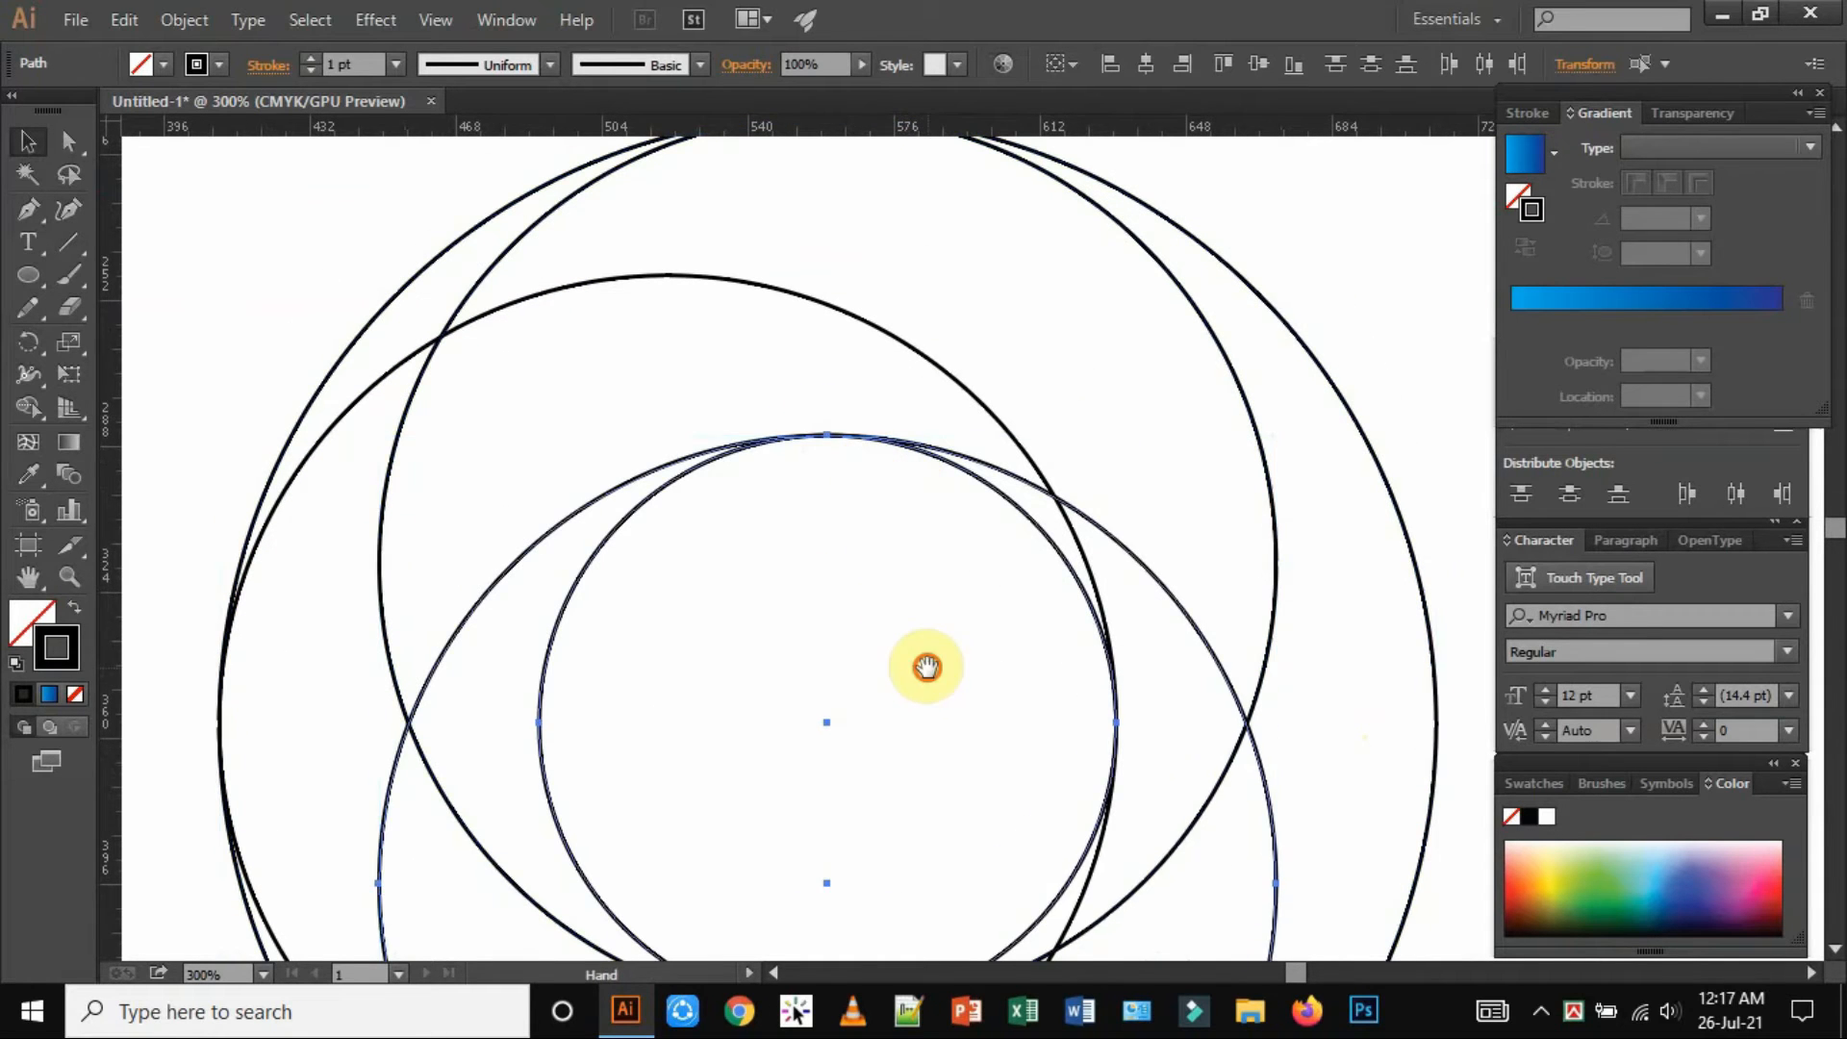
left_click_drag(928, 667, 934, 292)
left_click_drag(796, 610, 866, 640)
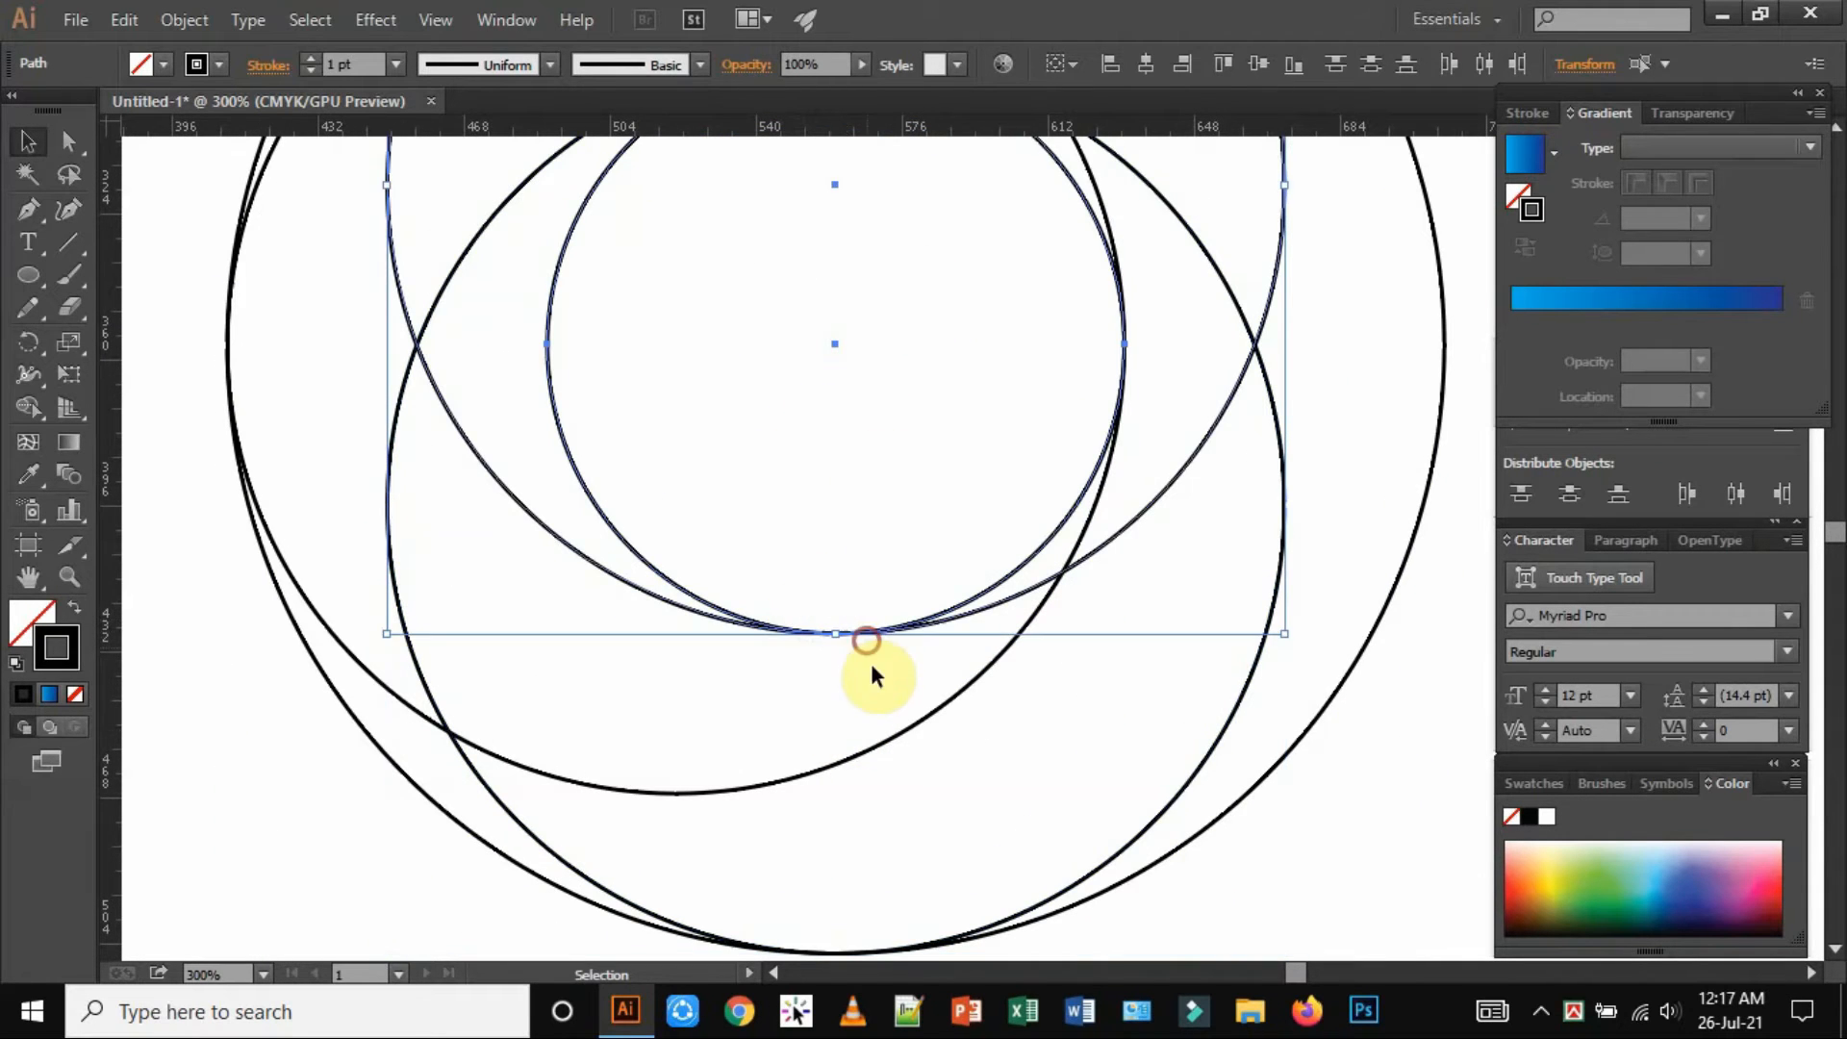
key("space")
left_click_drag(928, 742, 915, 412)
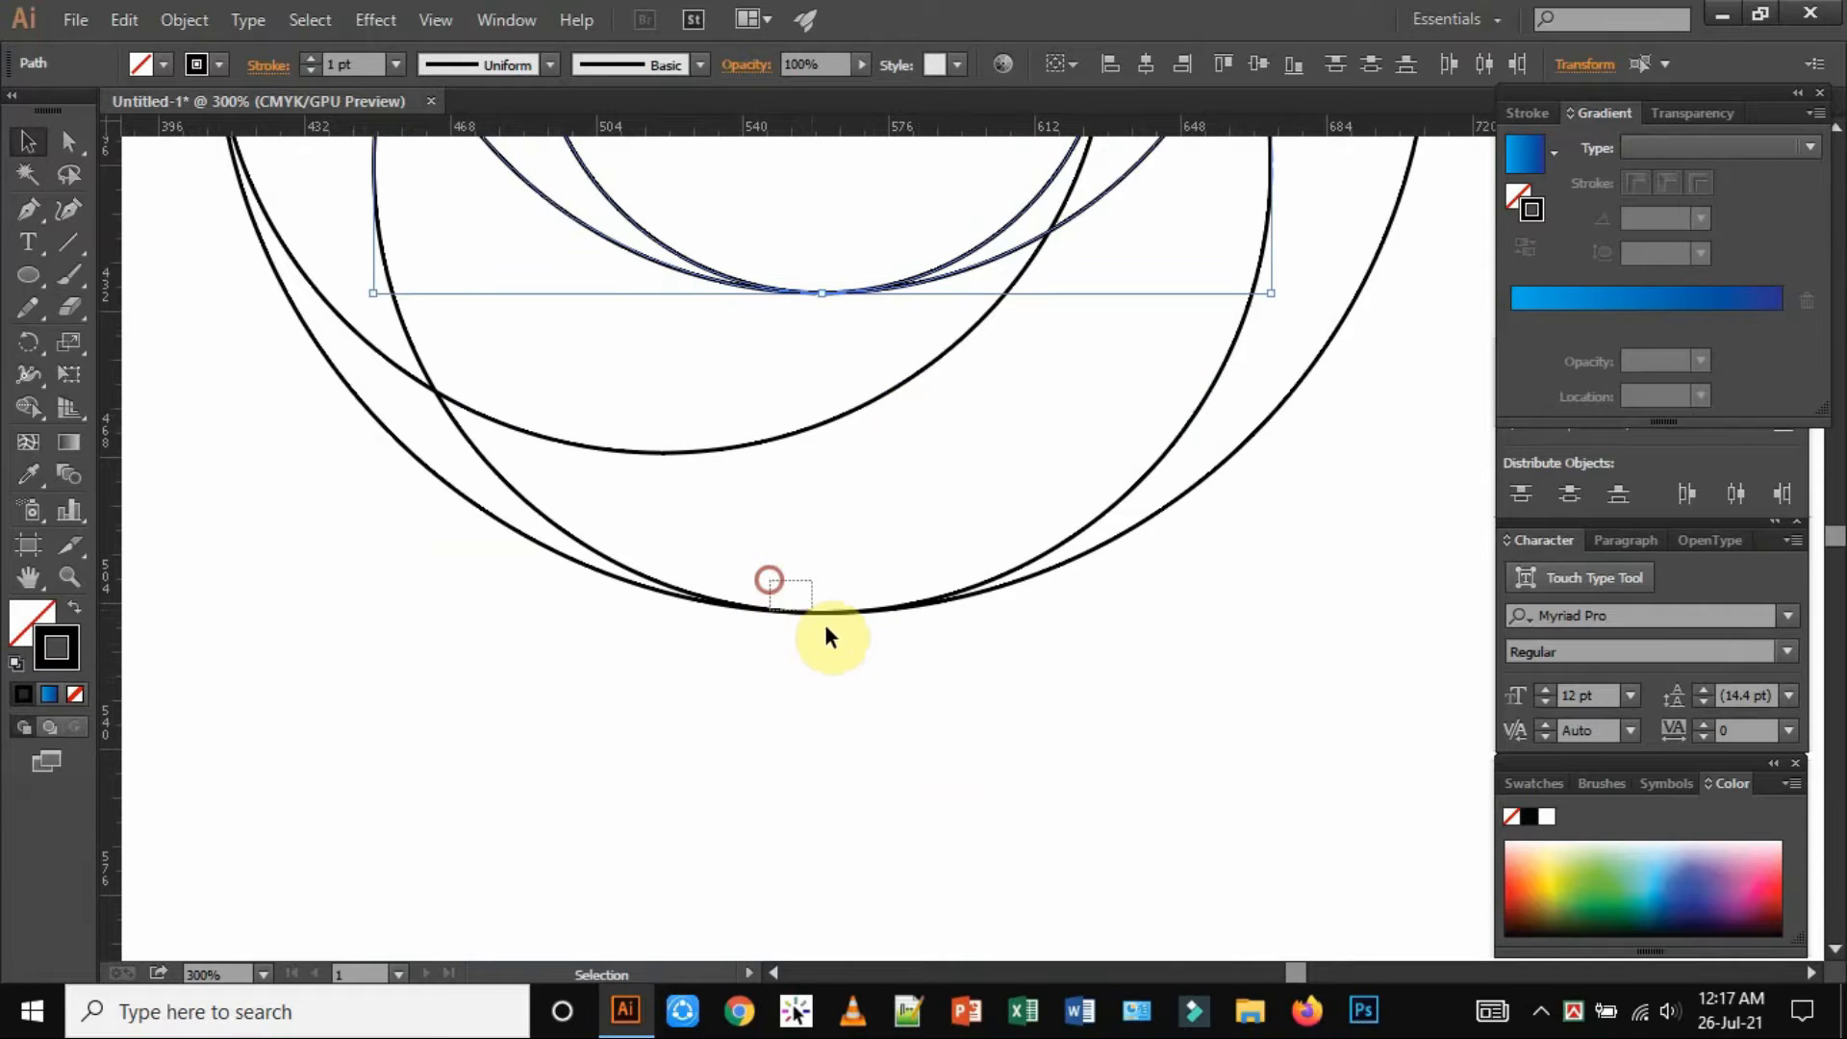
left_click_drag(829, 637, 857, 651)
Examine whether the off-centre circle touches the outer circle's left edge and the inner circle's right edge
key("space")
left_click_drag(816, 213, 846, 730)
left_click_drag(275, 428, 350, 569)
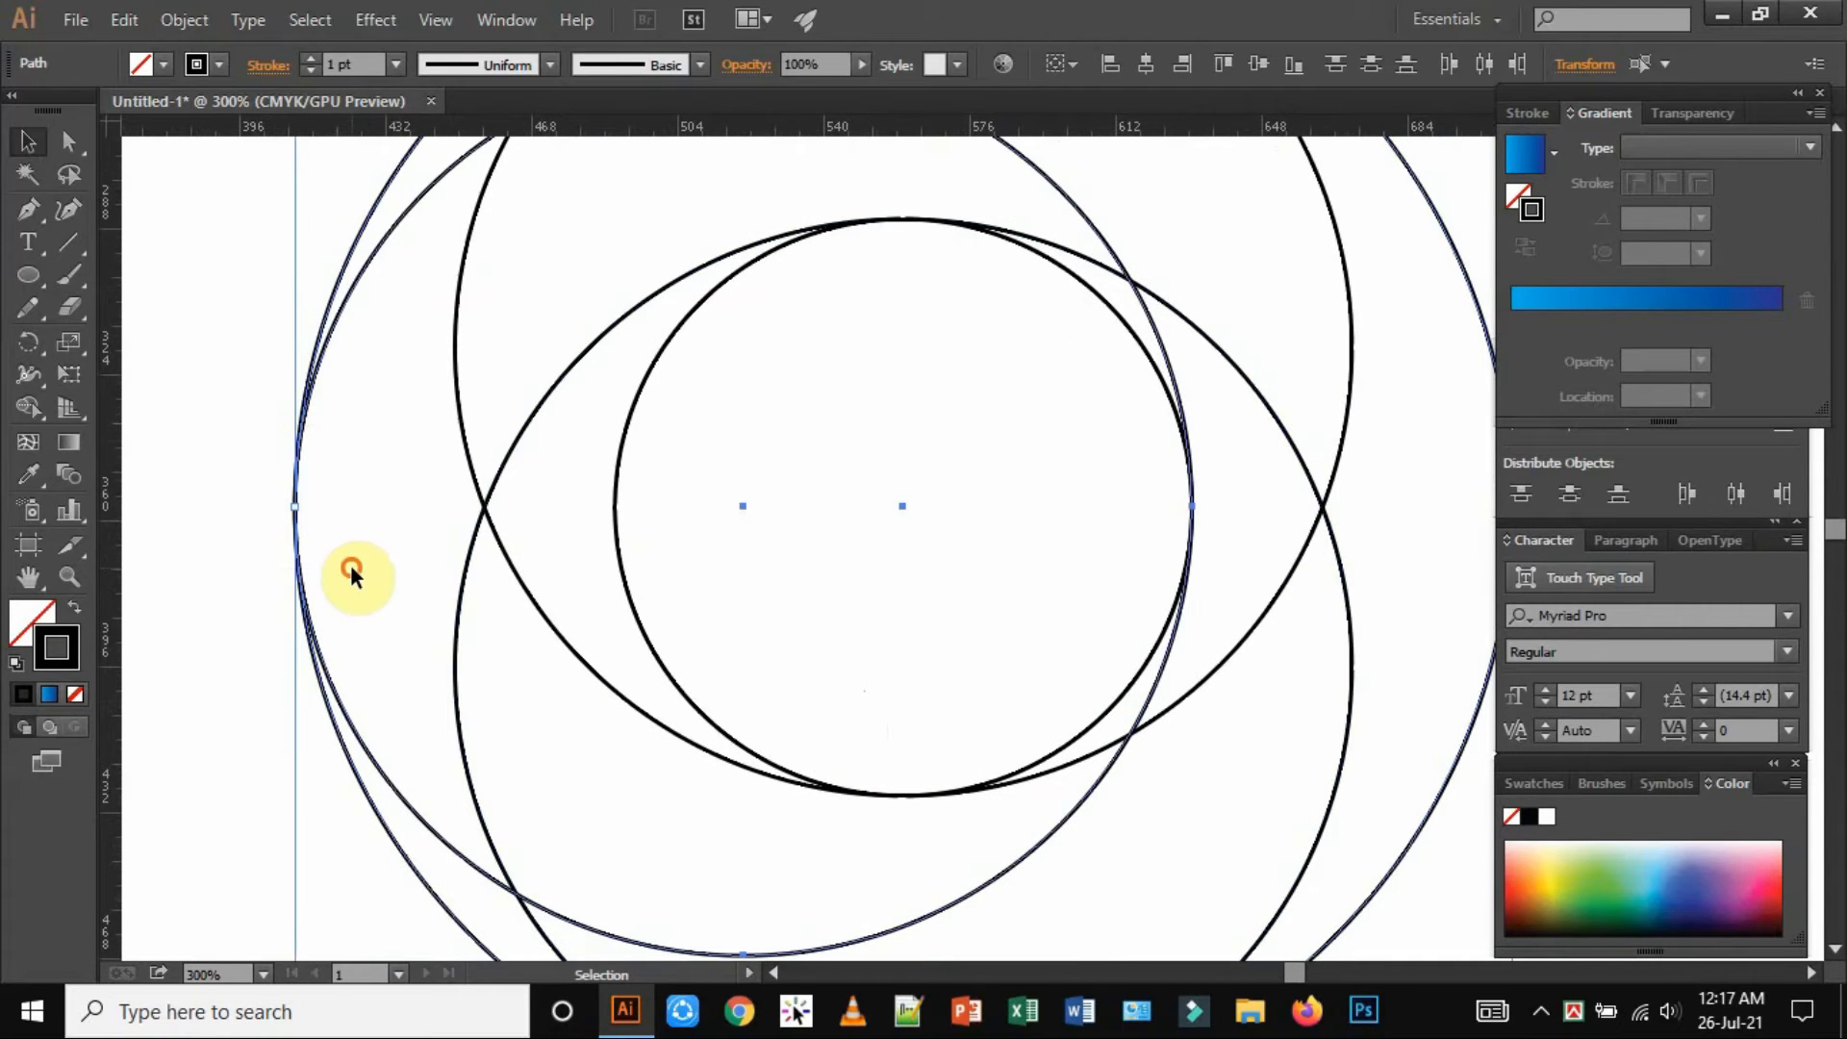
key("space")
left_click_drag(1071, 540, 713, 536)
left_click_drag(769, 416, 837, 546)
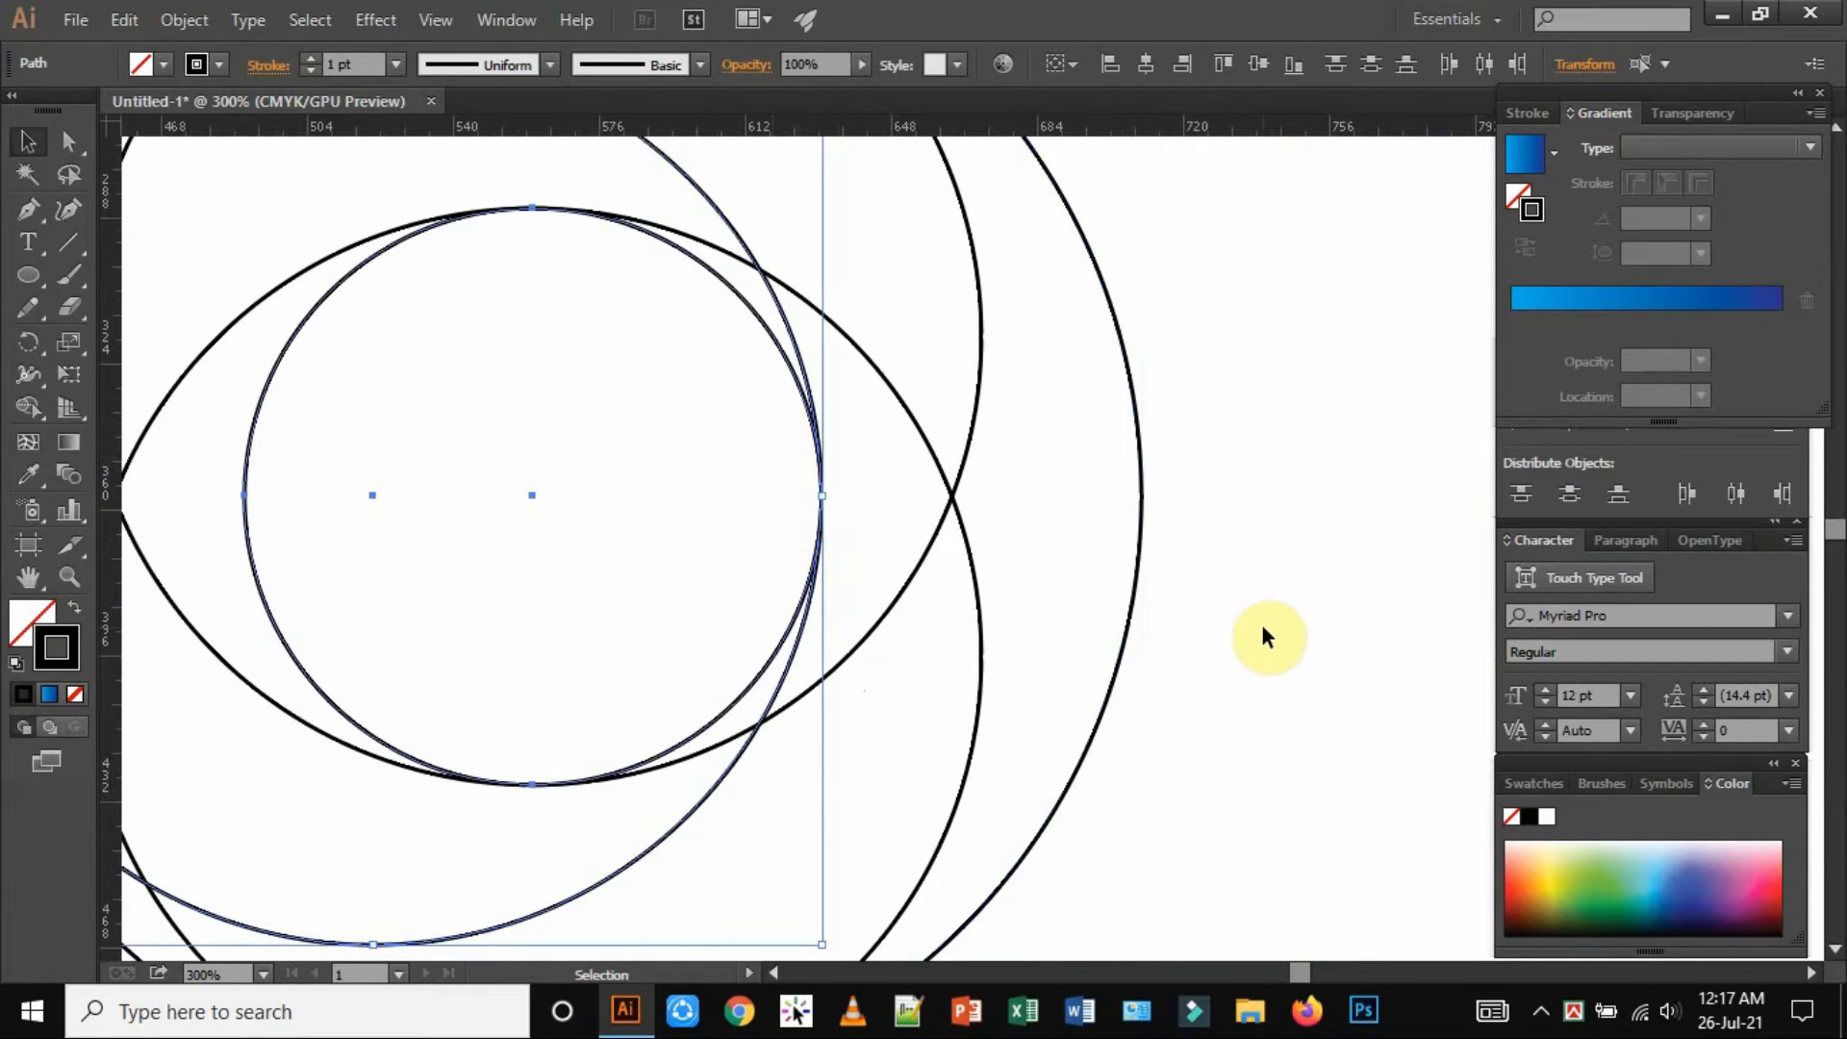
key("ctrl+minus")
key("ctrl+minus")
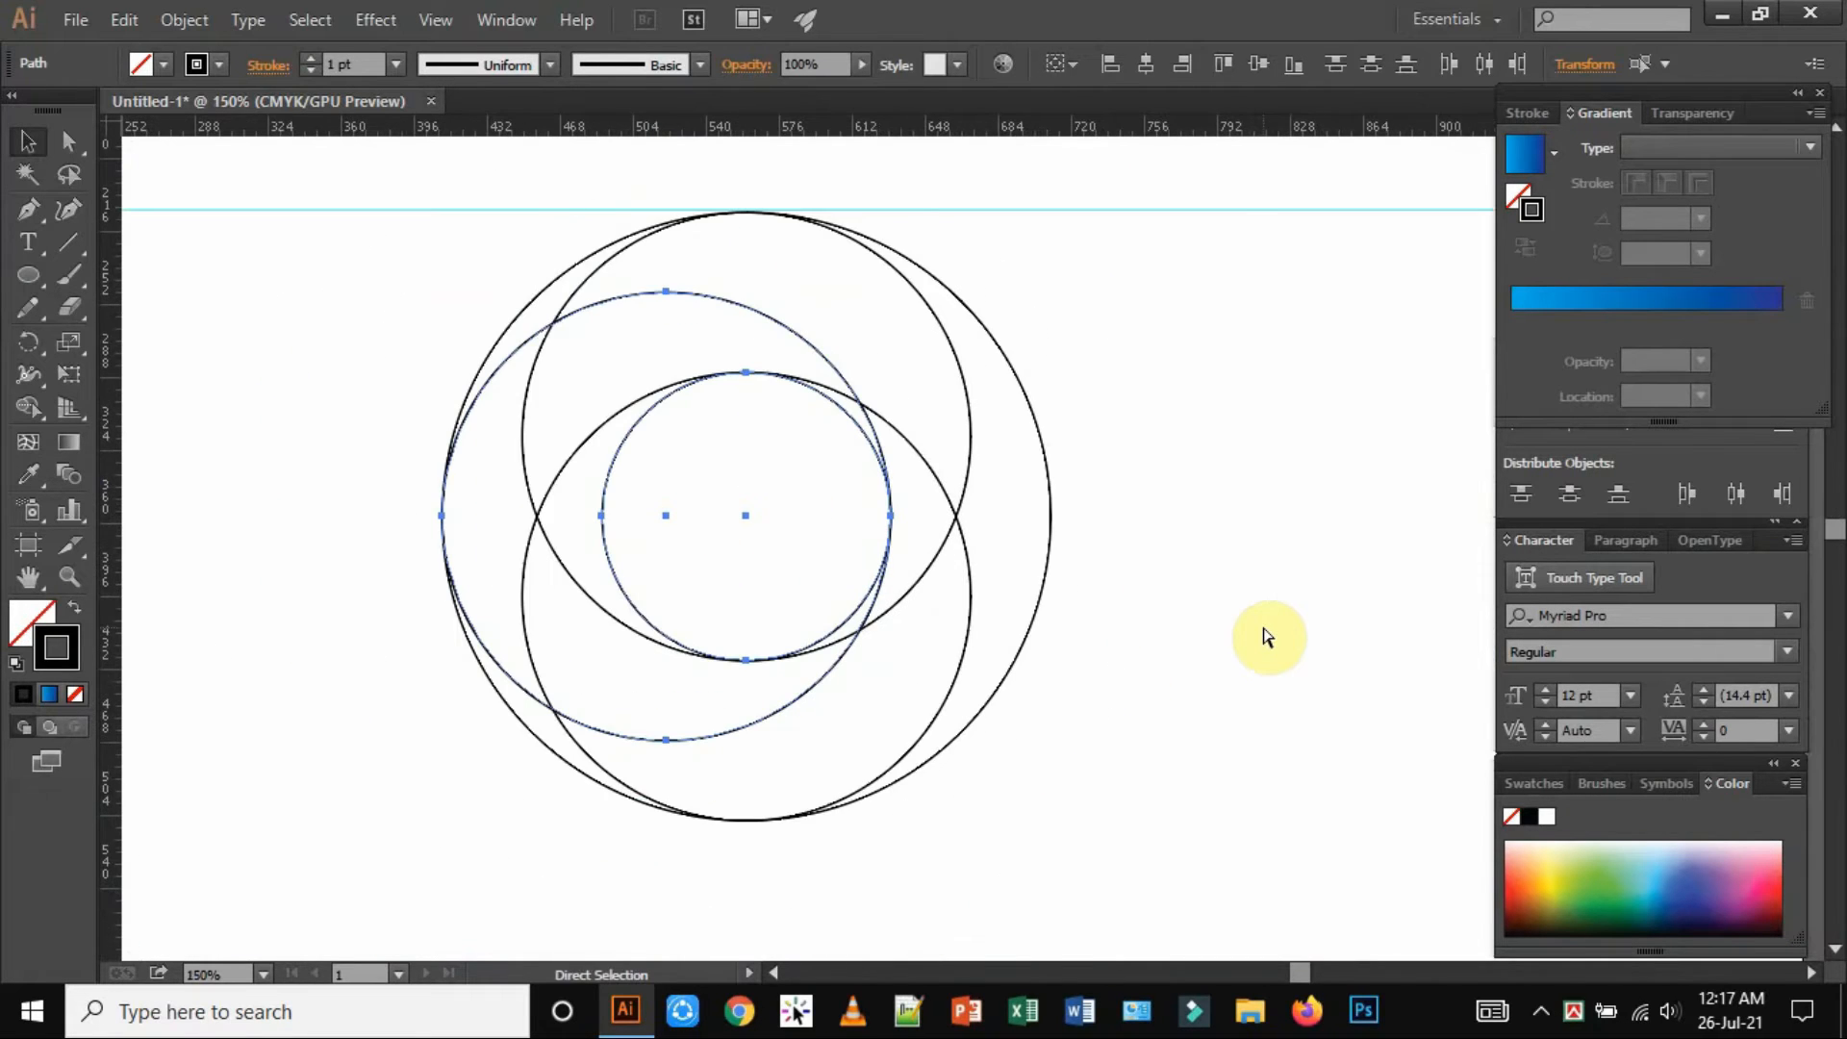
left_click(1261, 624)
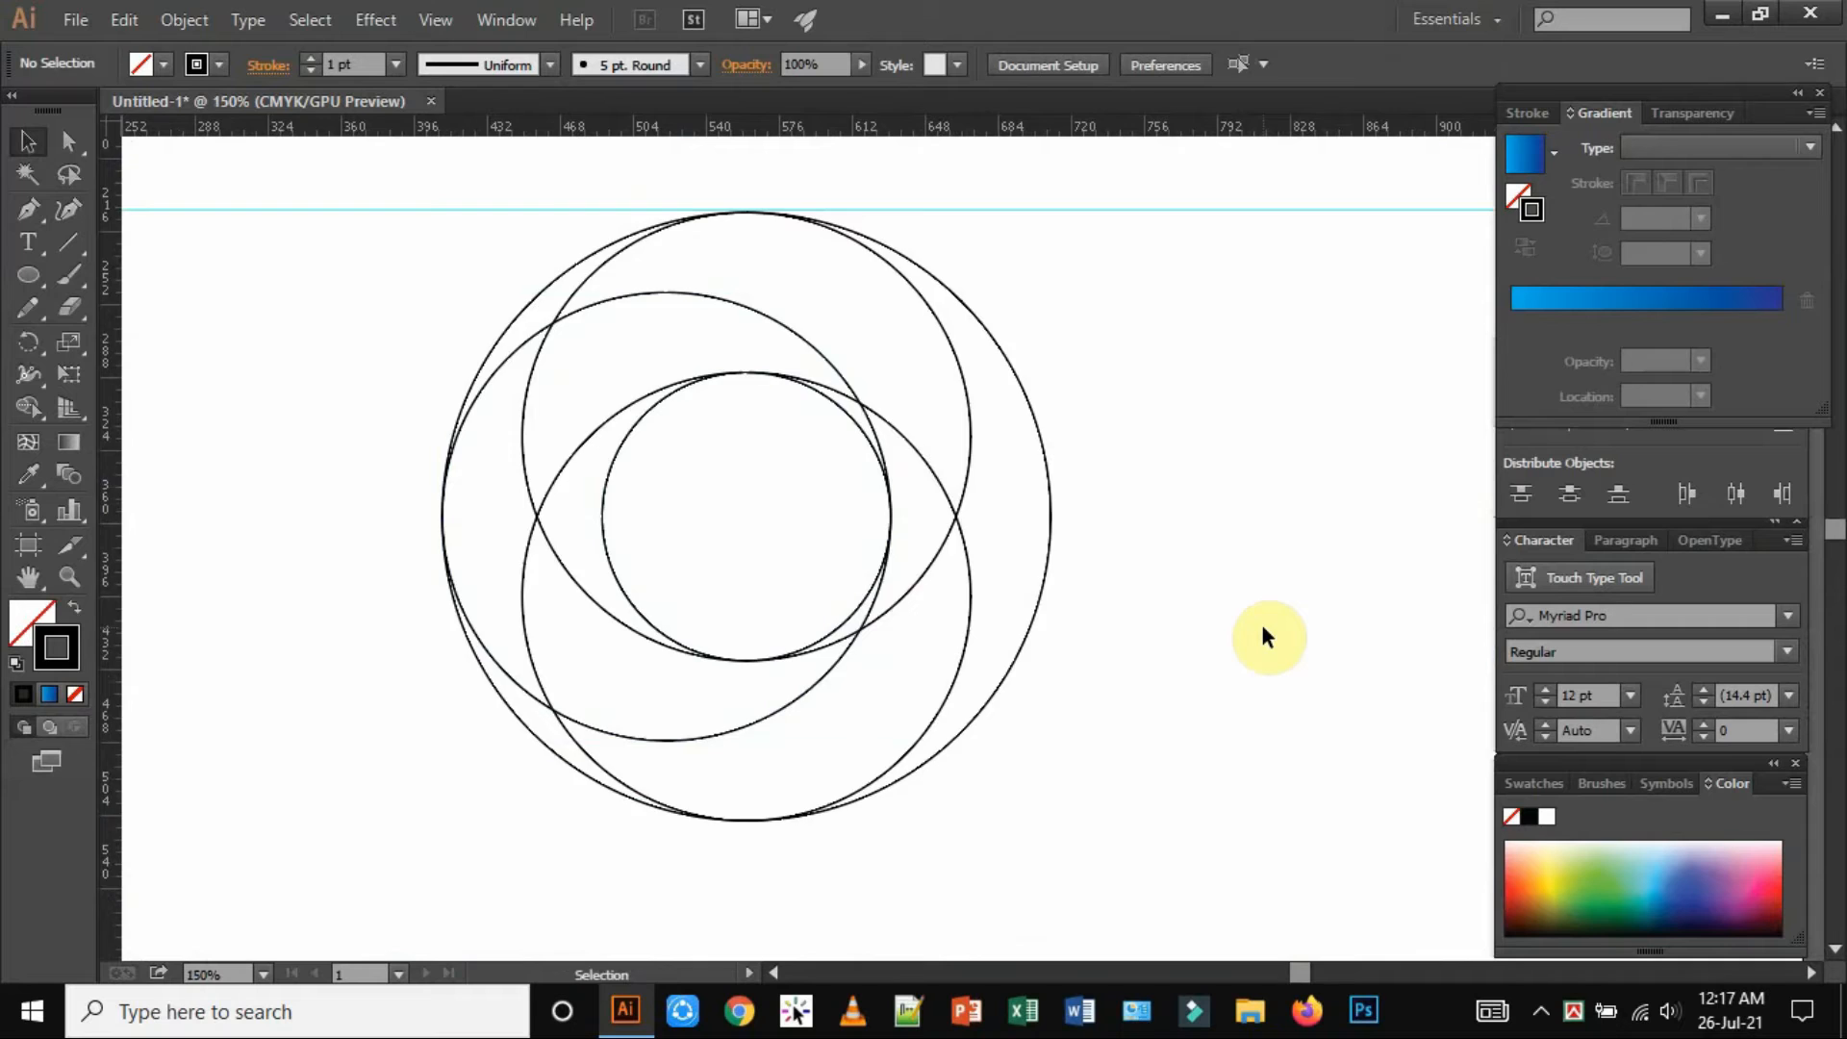
Group all five circles and duplicate the group straight down by about 334 px
key("ctrl+minus")
left_click(886, 453)
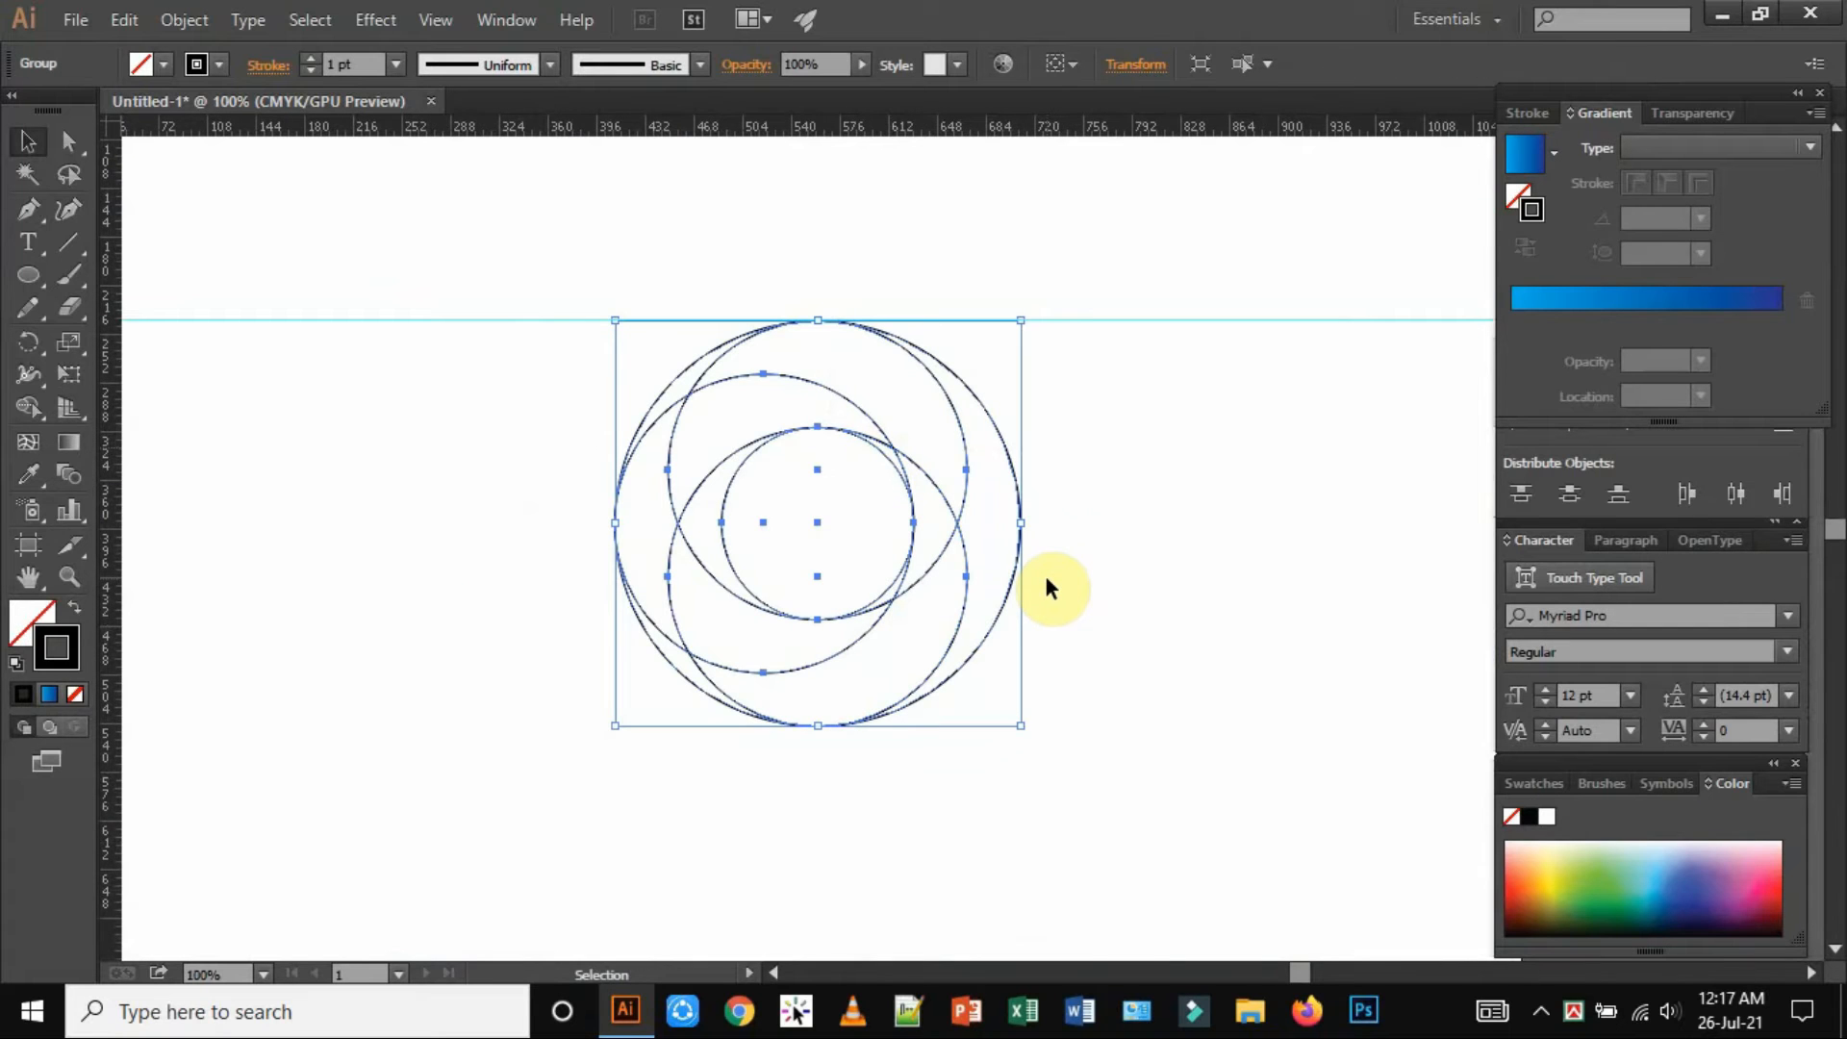
key("ctrl+minus")
key("ctrl+minus")
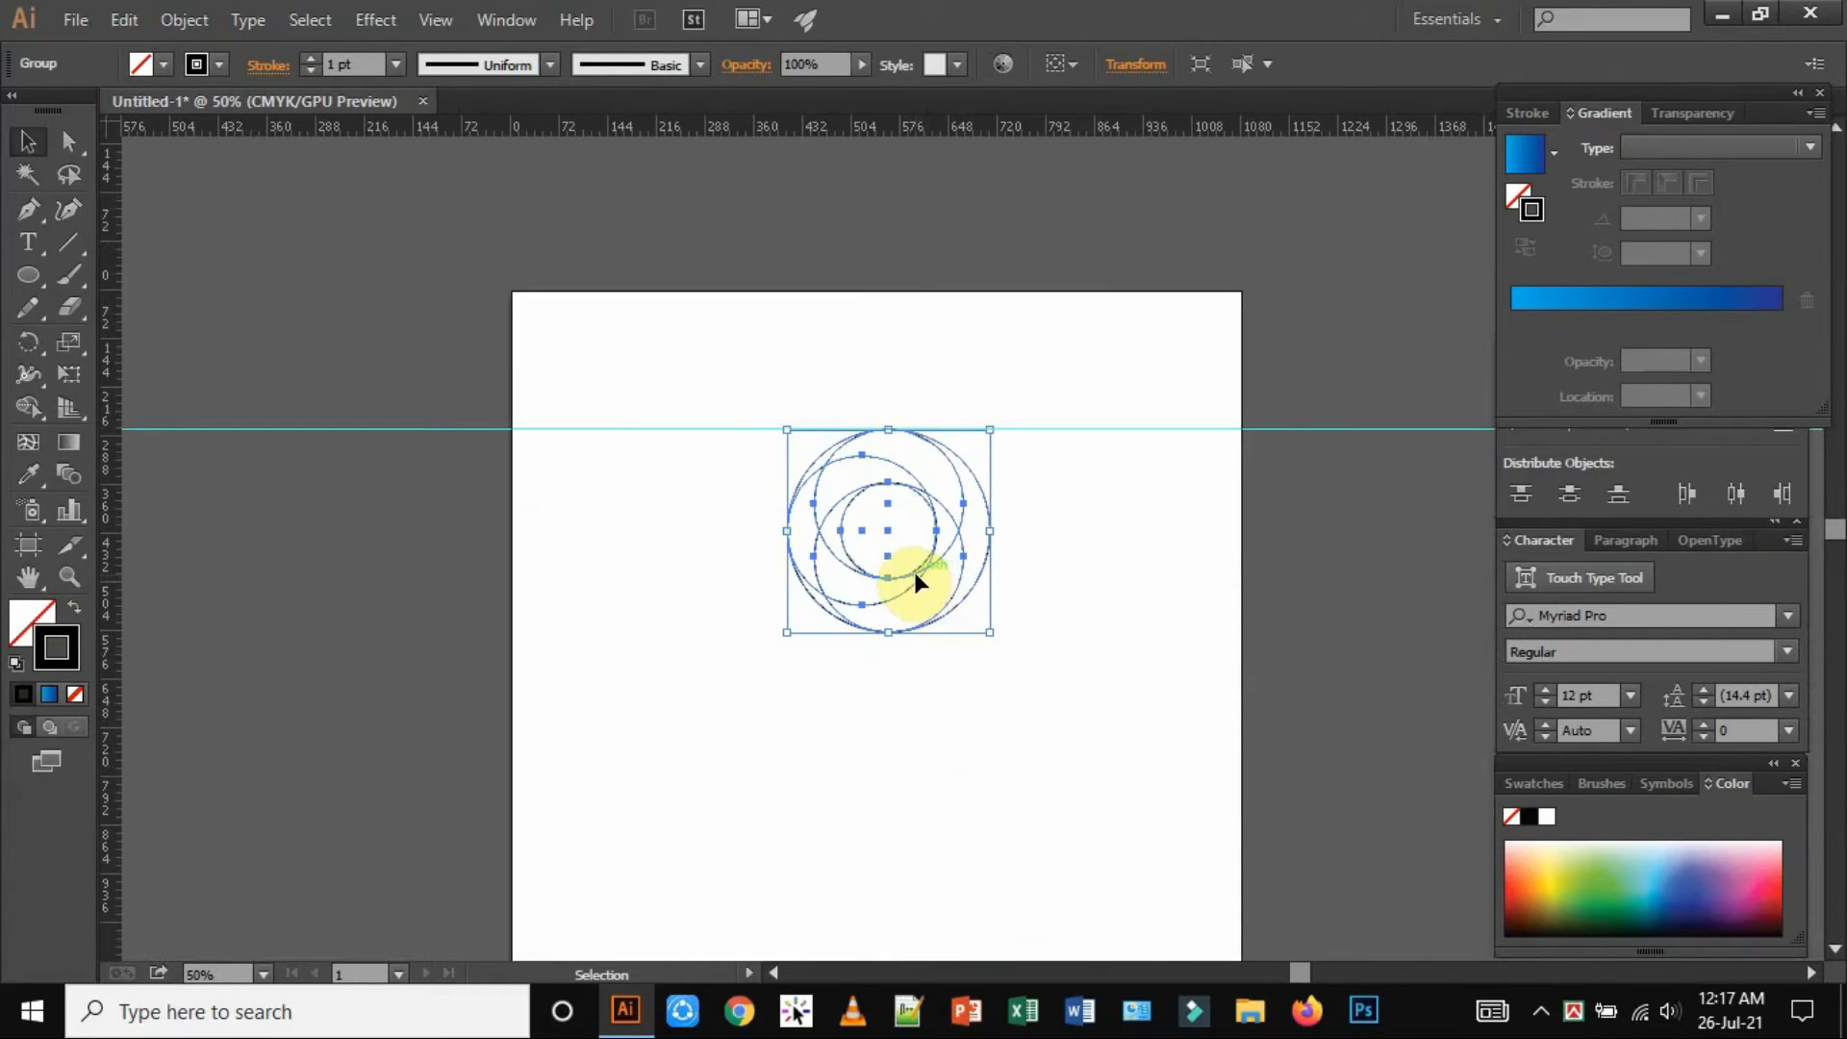
left_click_drag(914, 572, 912, 798)
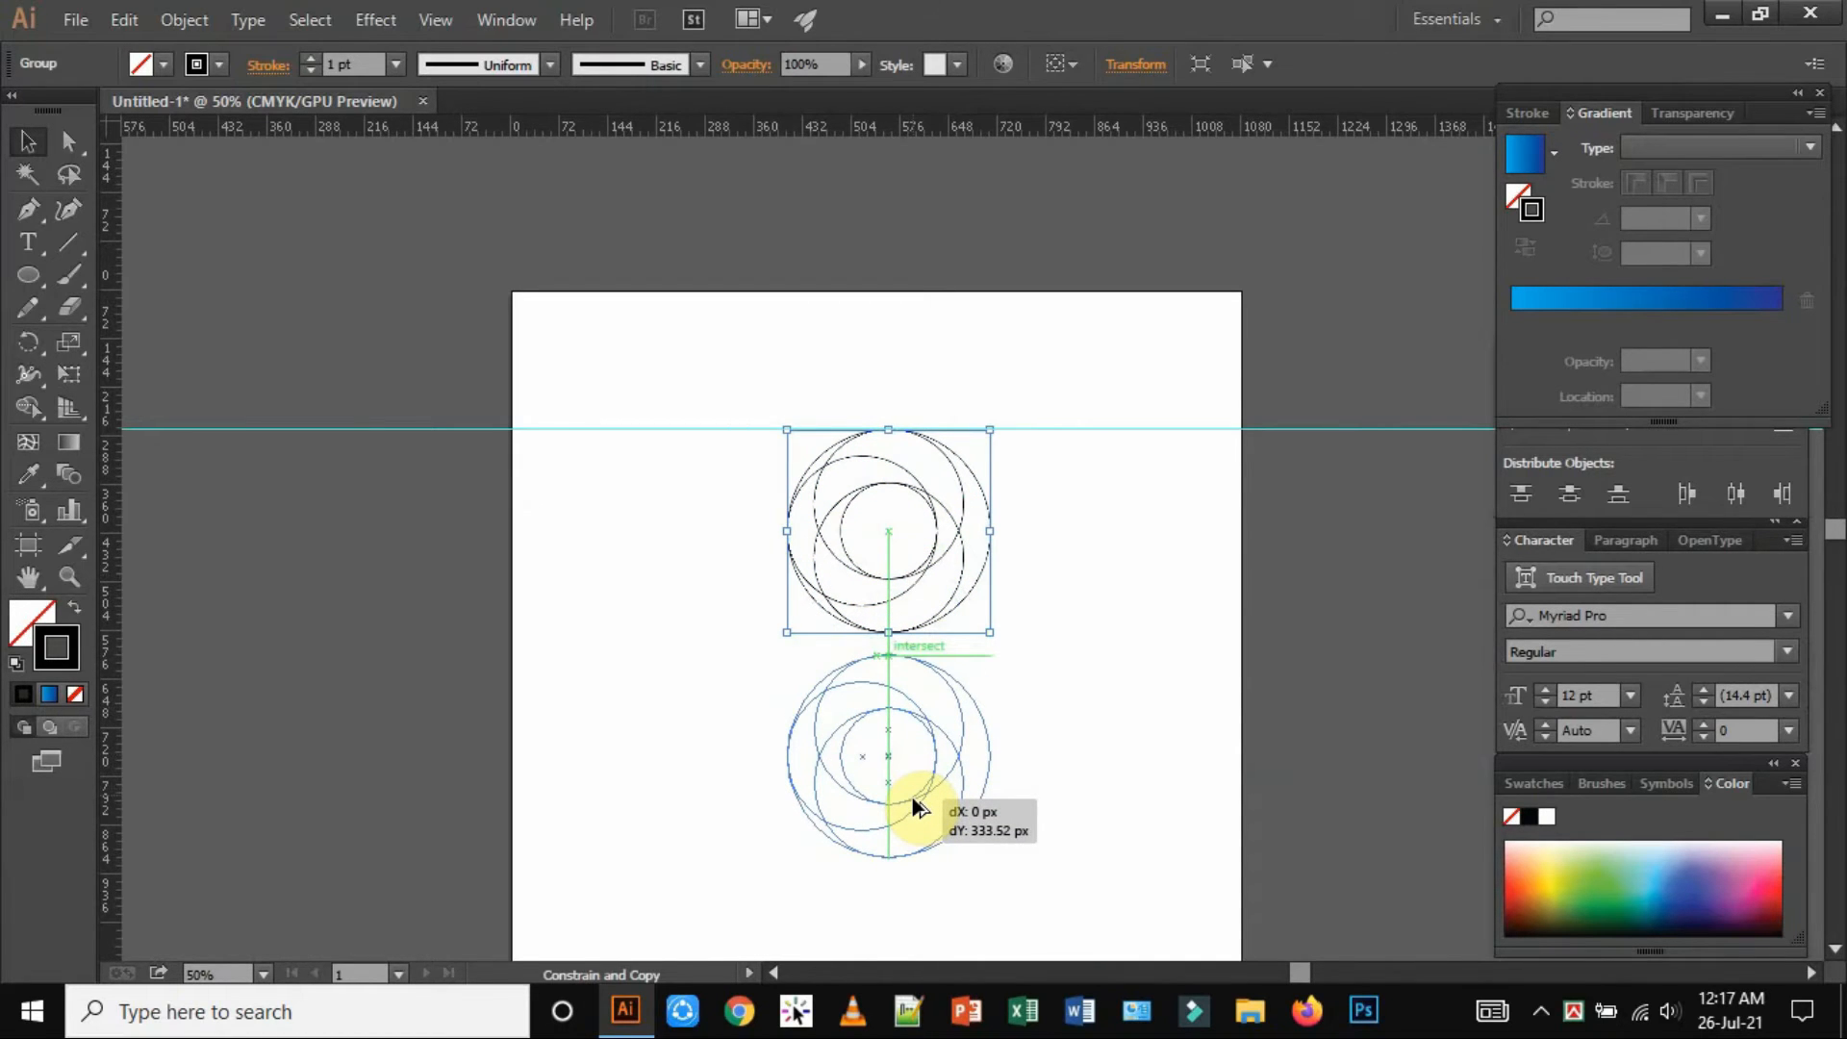
left_click_drag(912, 799, 910, 795)
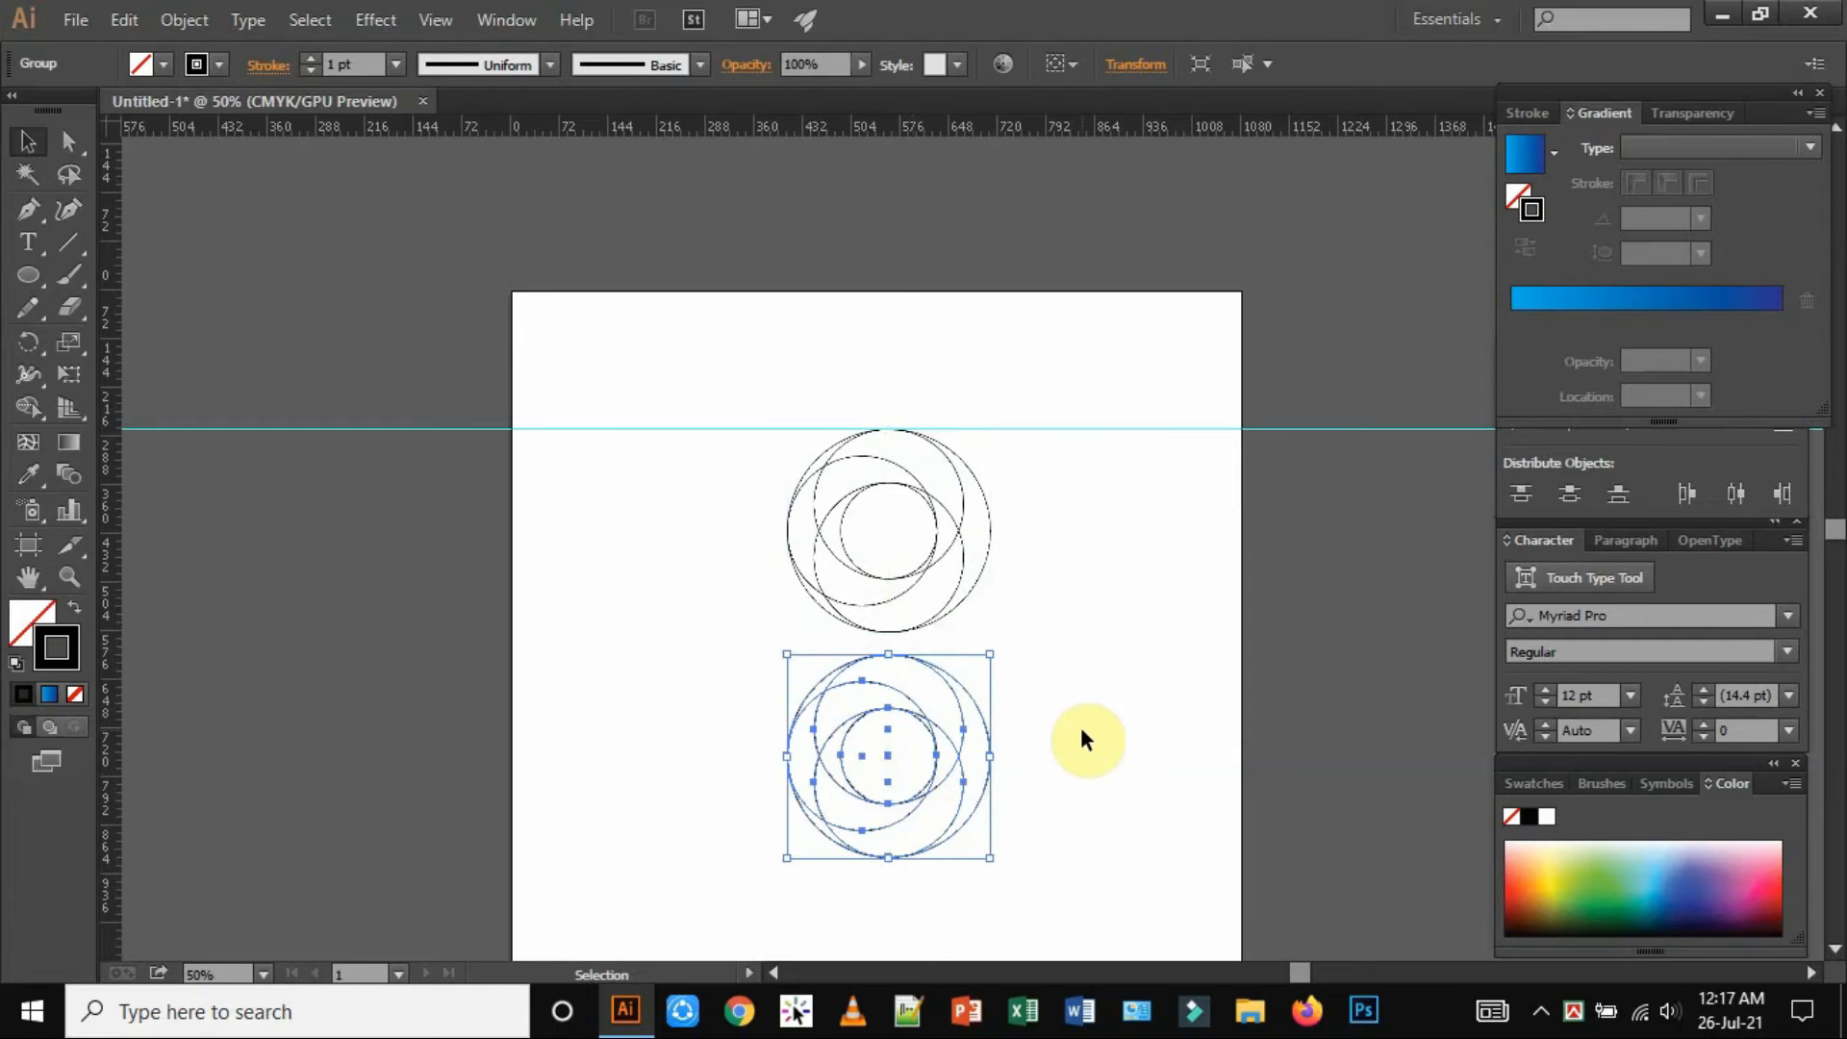
left_click(1082, 731)
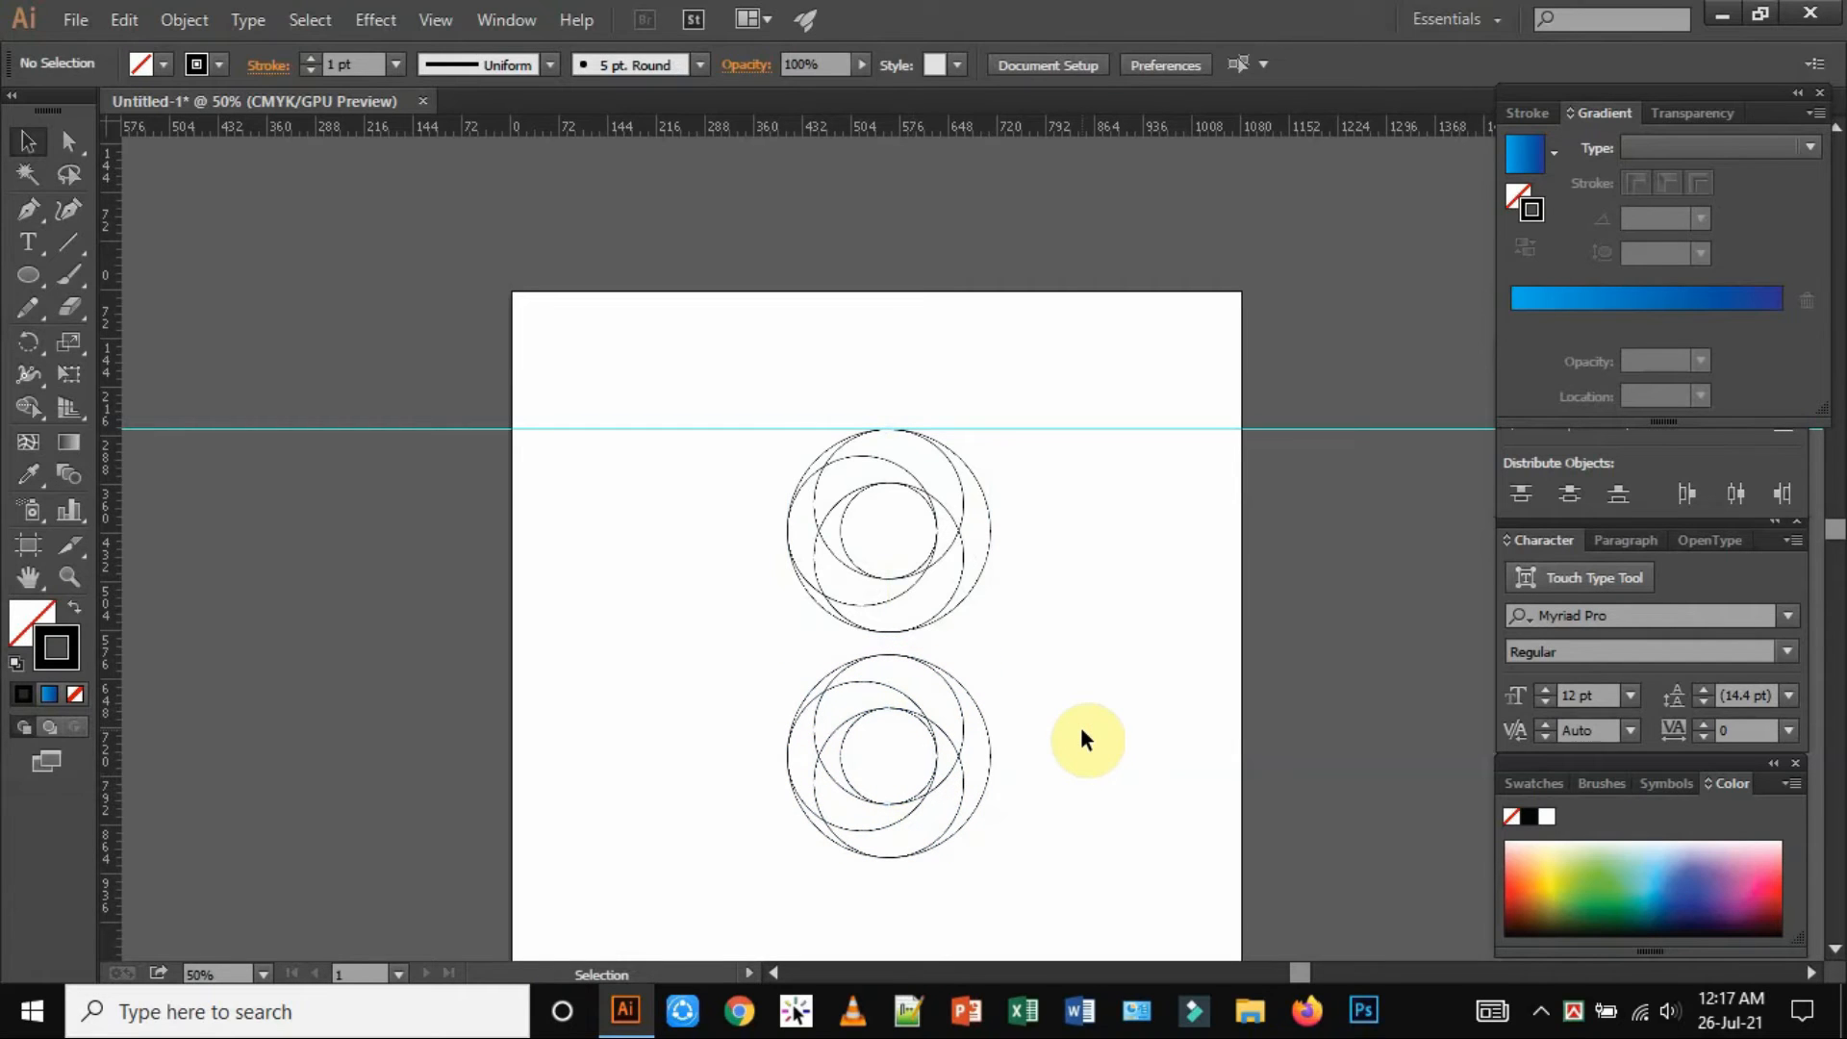
Rotate the lower circle group half a turn so its off-centre circle touches the outer circle's right edge
left_click(905, 710)
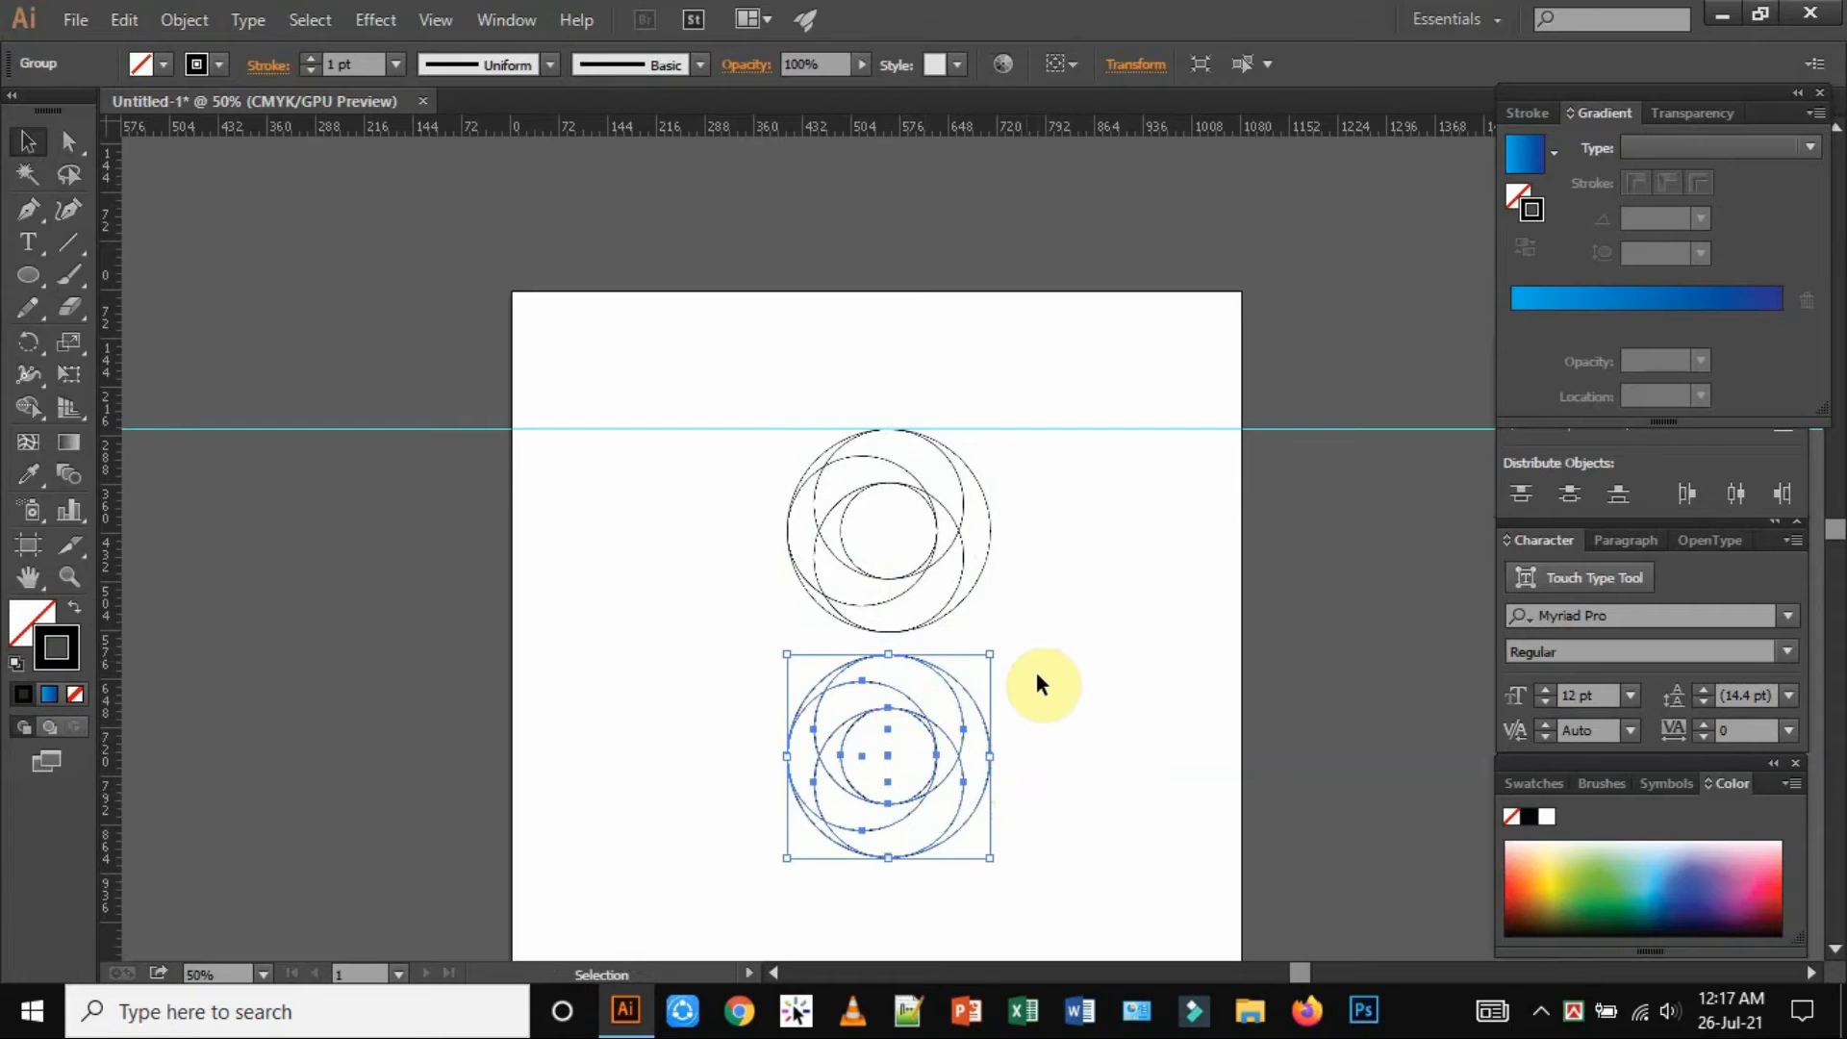
left_click(1104, 708)
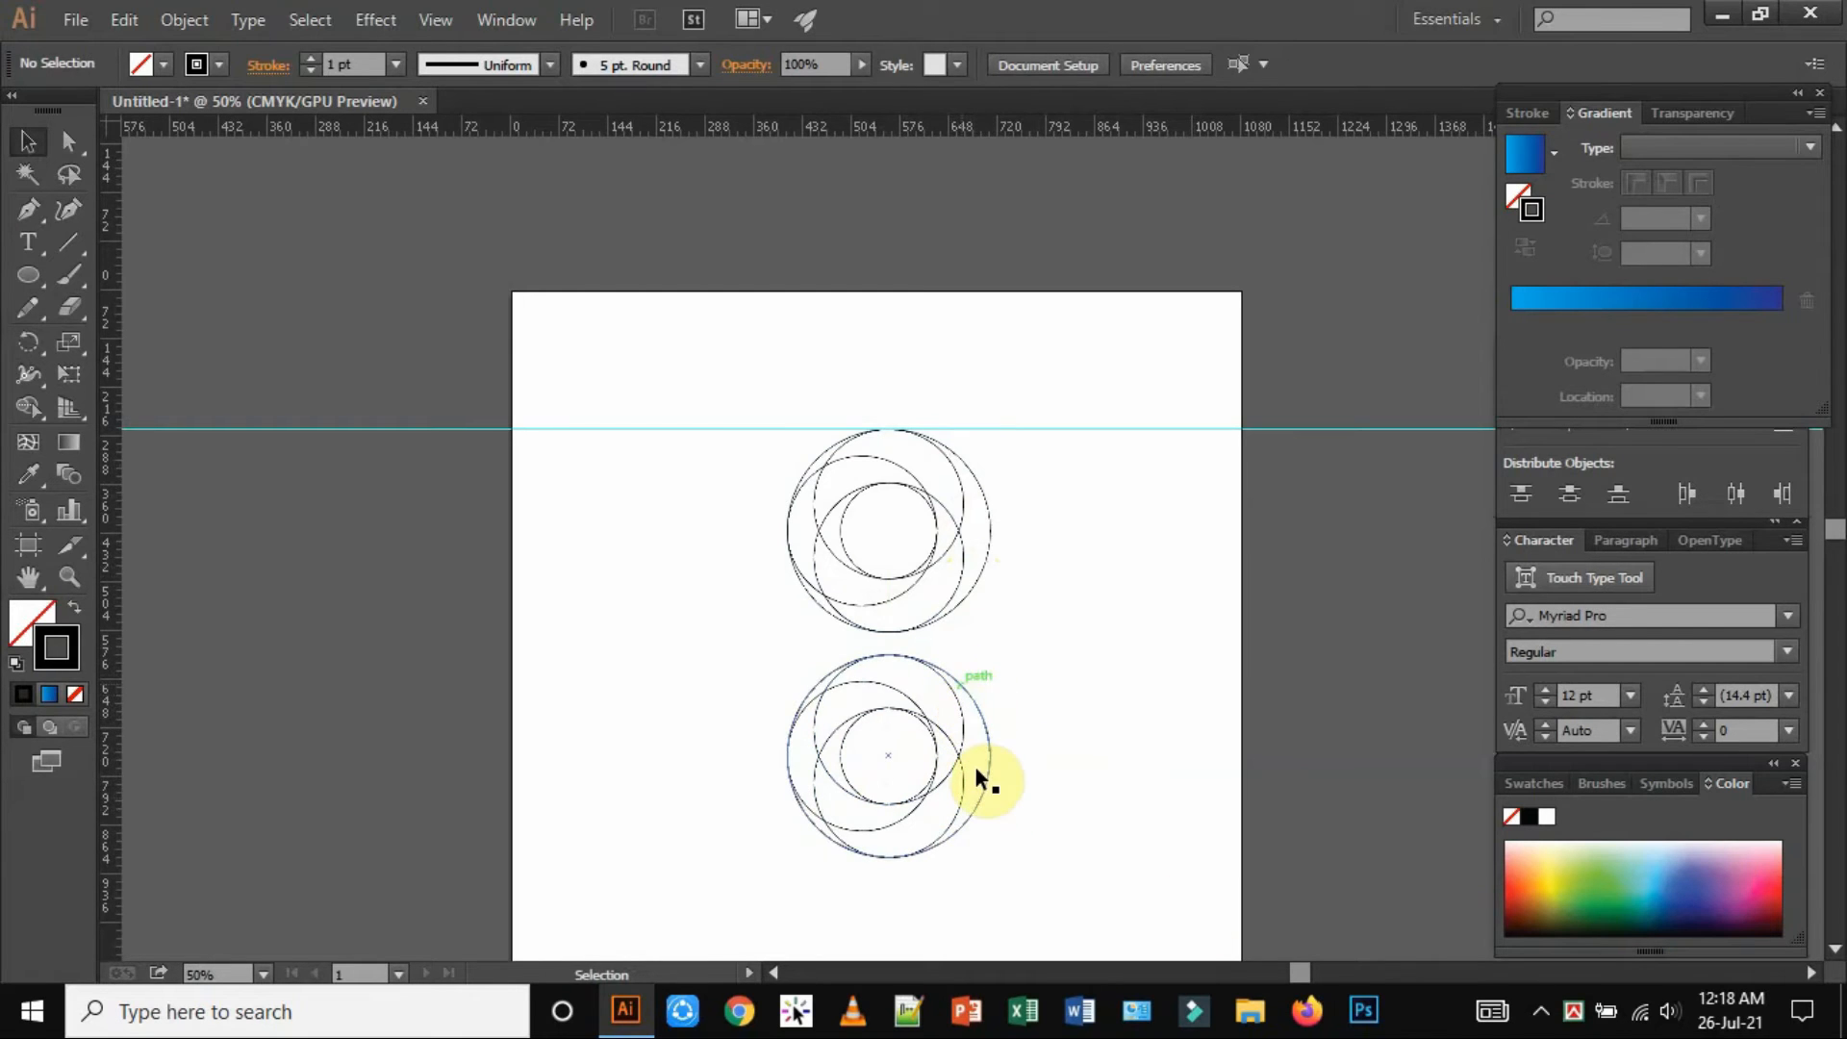
left_click_drag(728, 687, 730, 854)
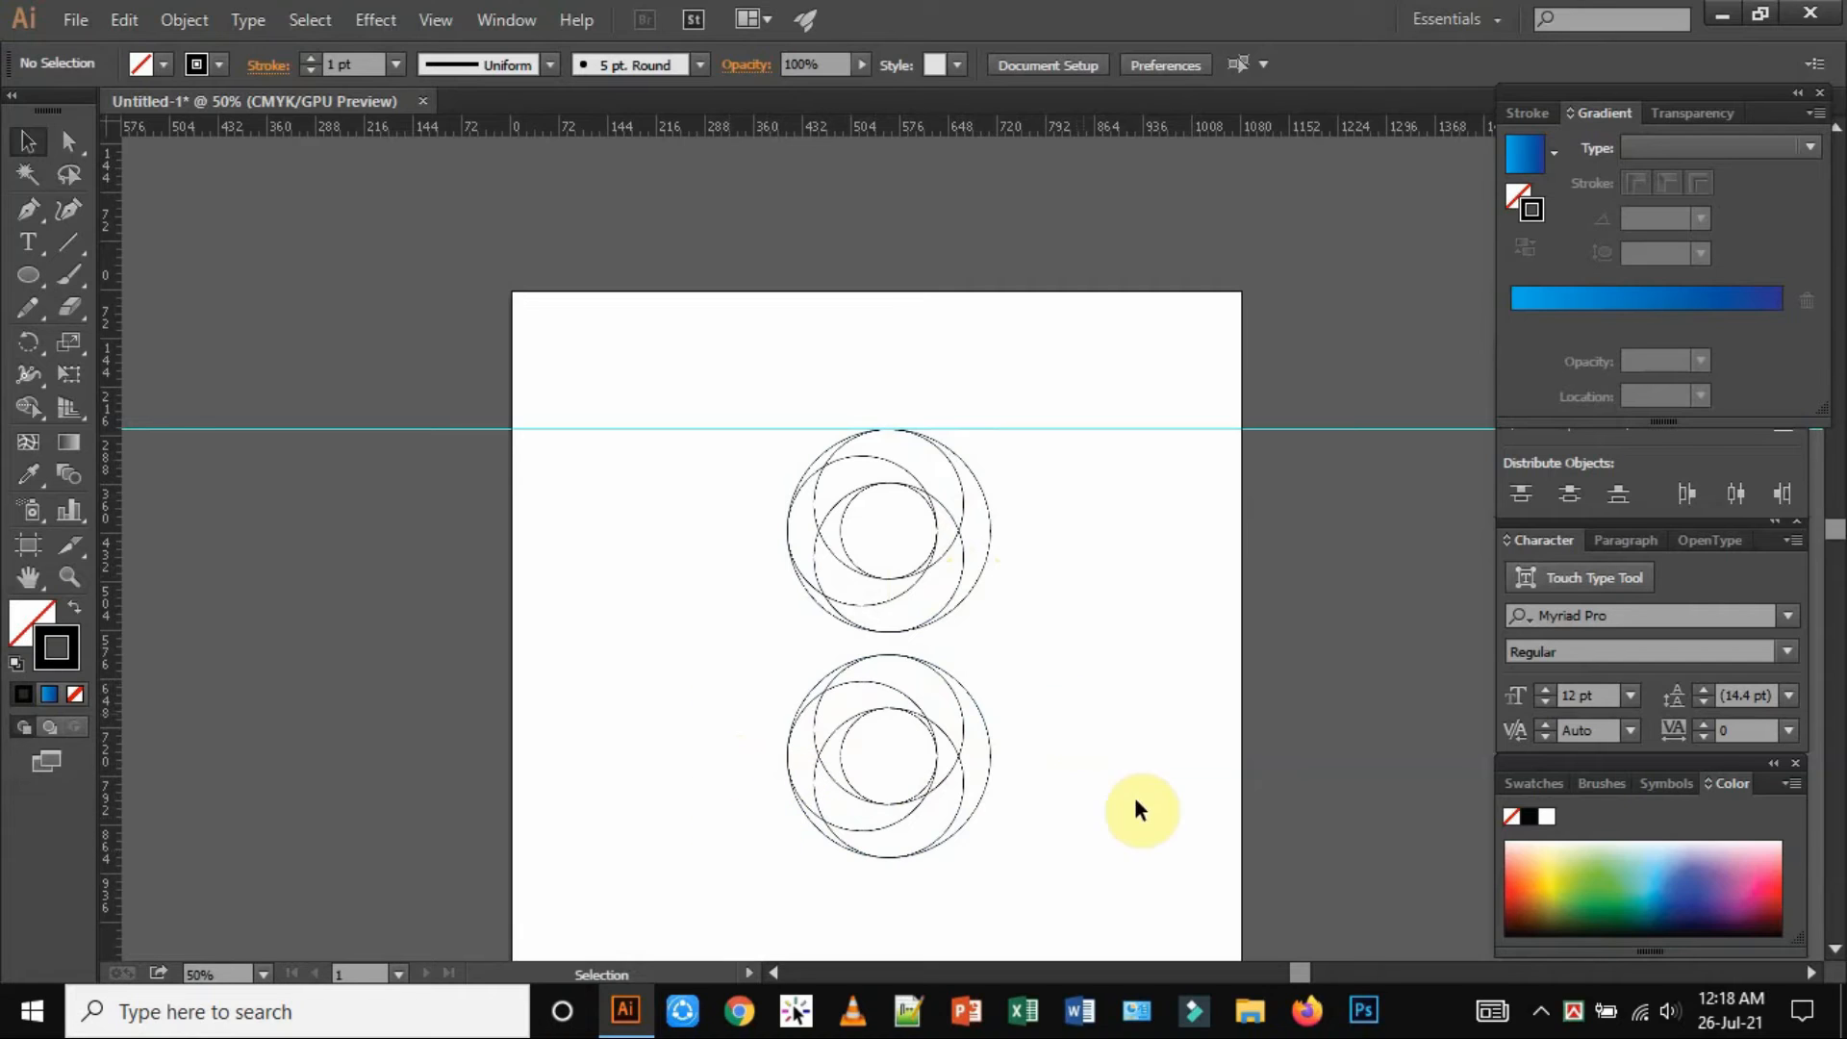
left_click(963, 752)
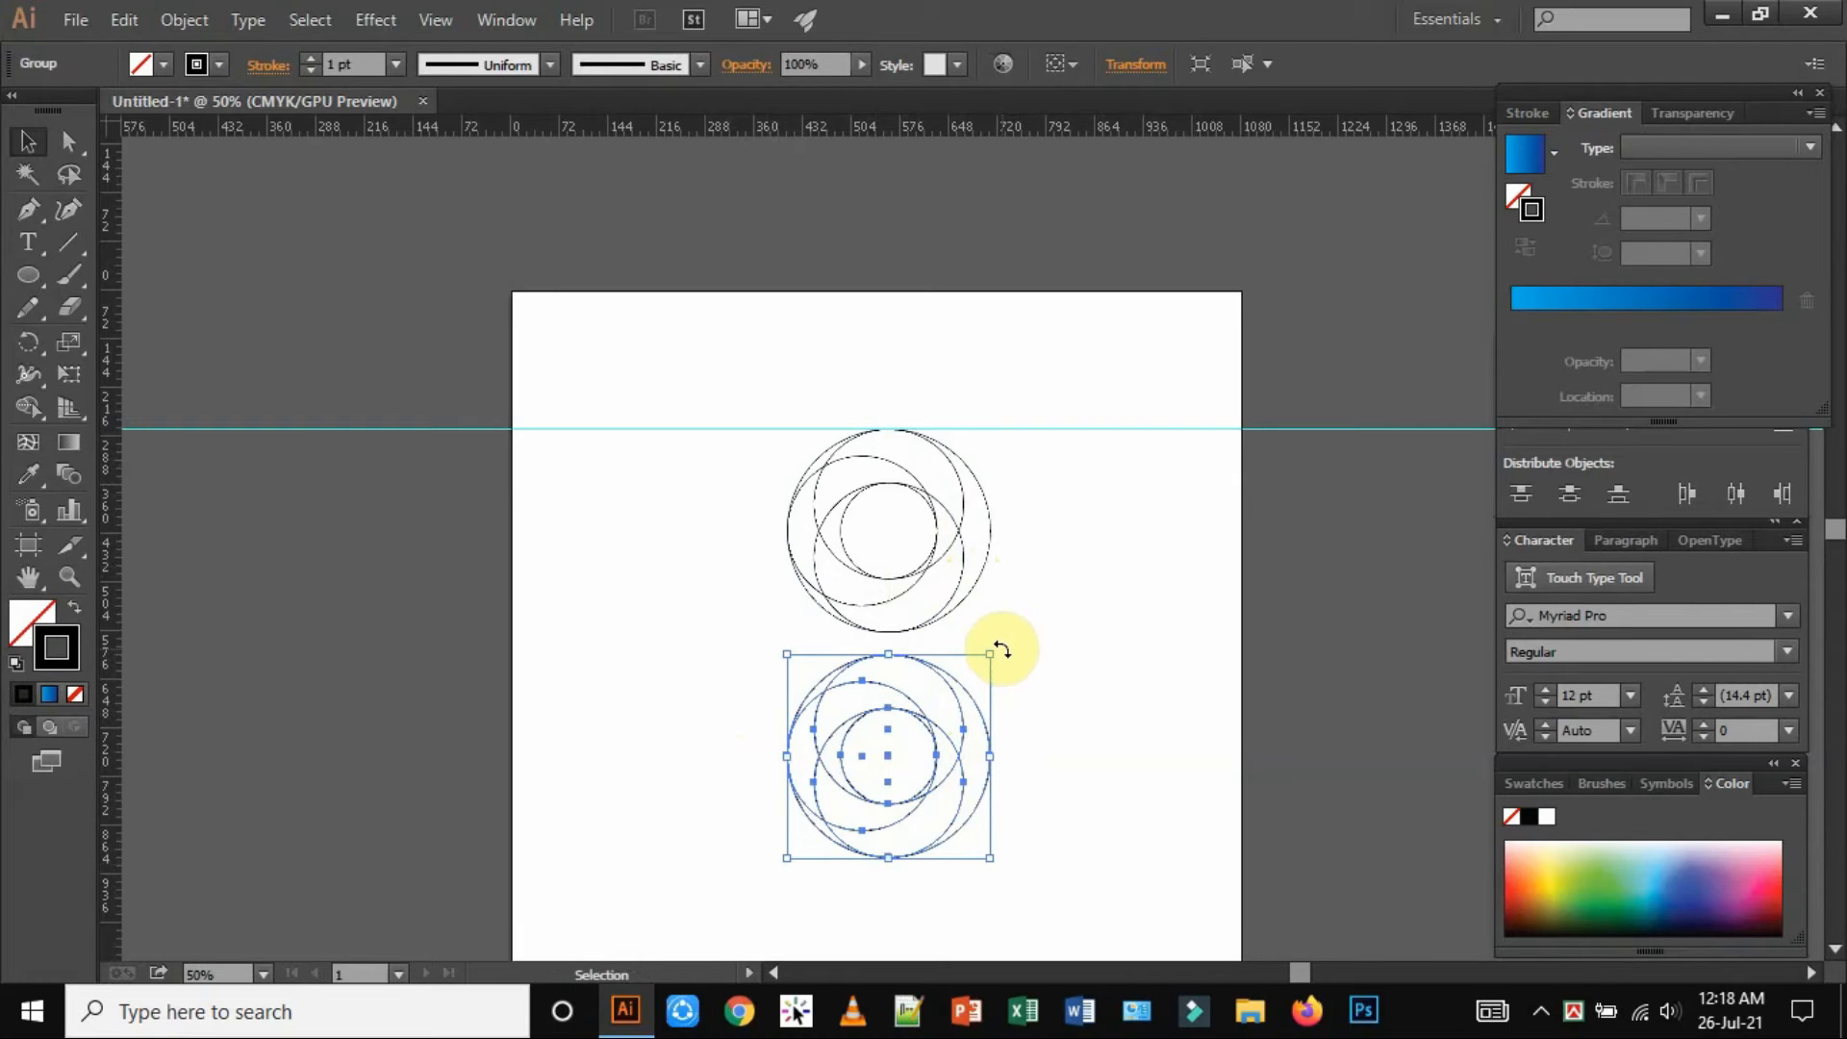
left_click_drag(1000, 648, 811, 697)
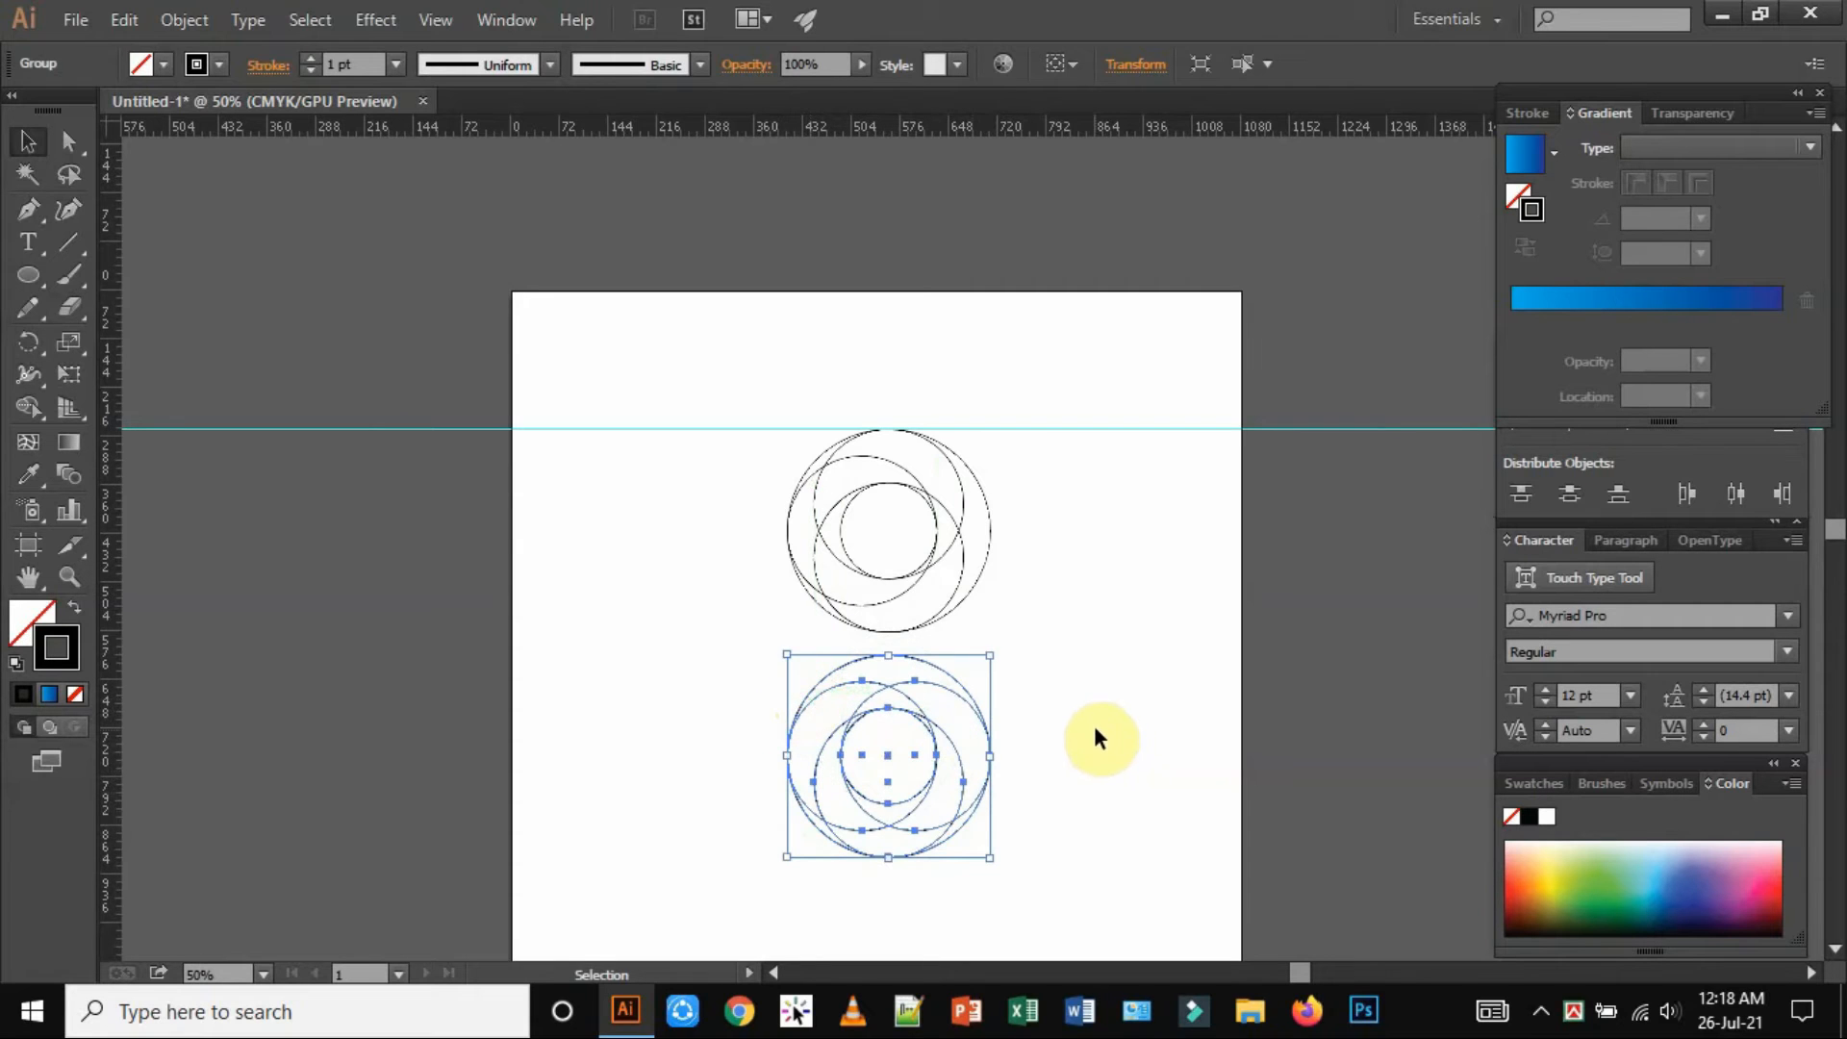
left_click(1063, 731)
Move the lower group straight up until the top of its outer circle meets the bottom of the upper group's inner circle
key("ctrl+plus")
key("ctrl+plus")
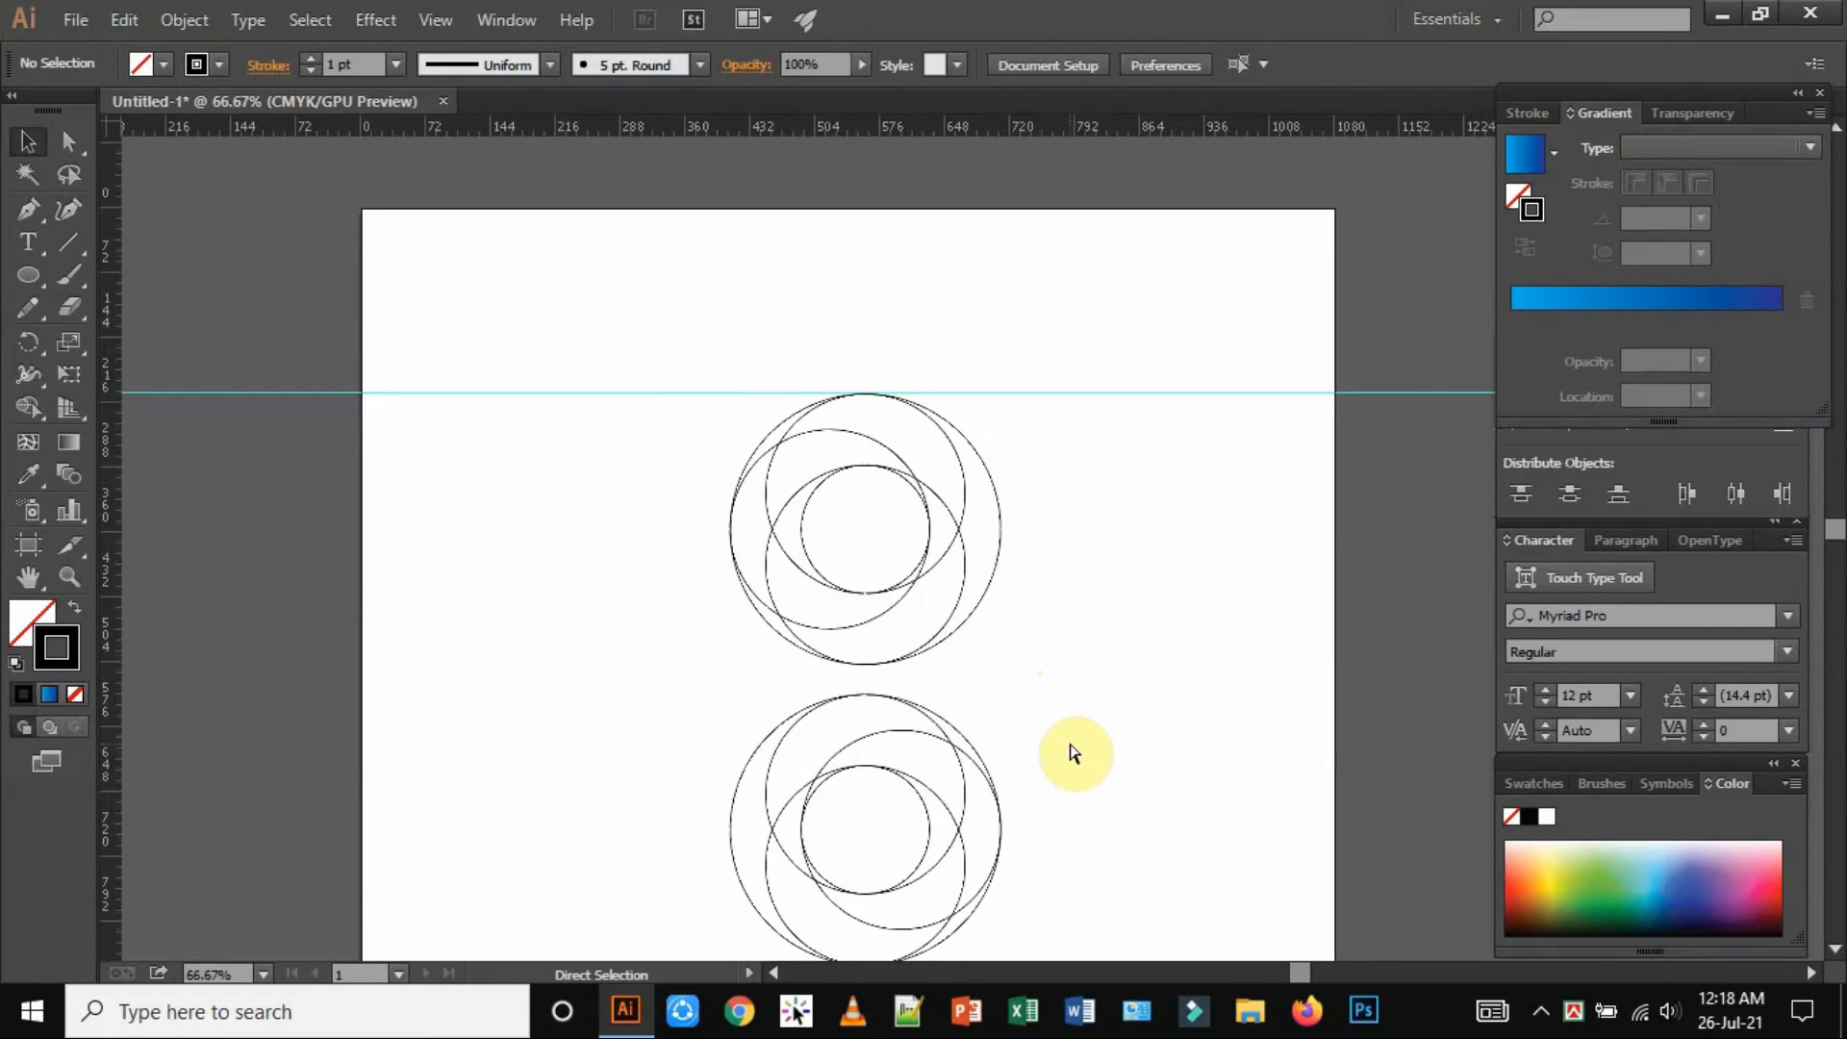
scroll(945, 615, "down", 2)
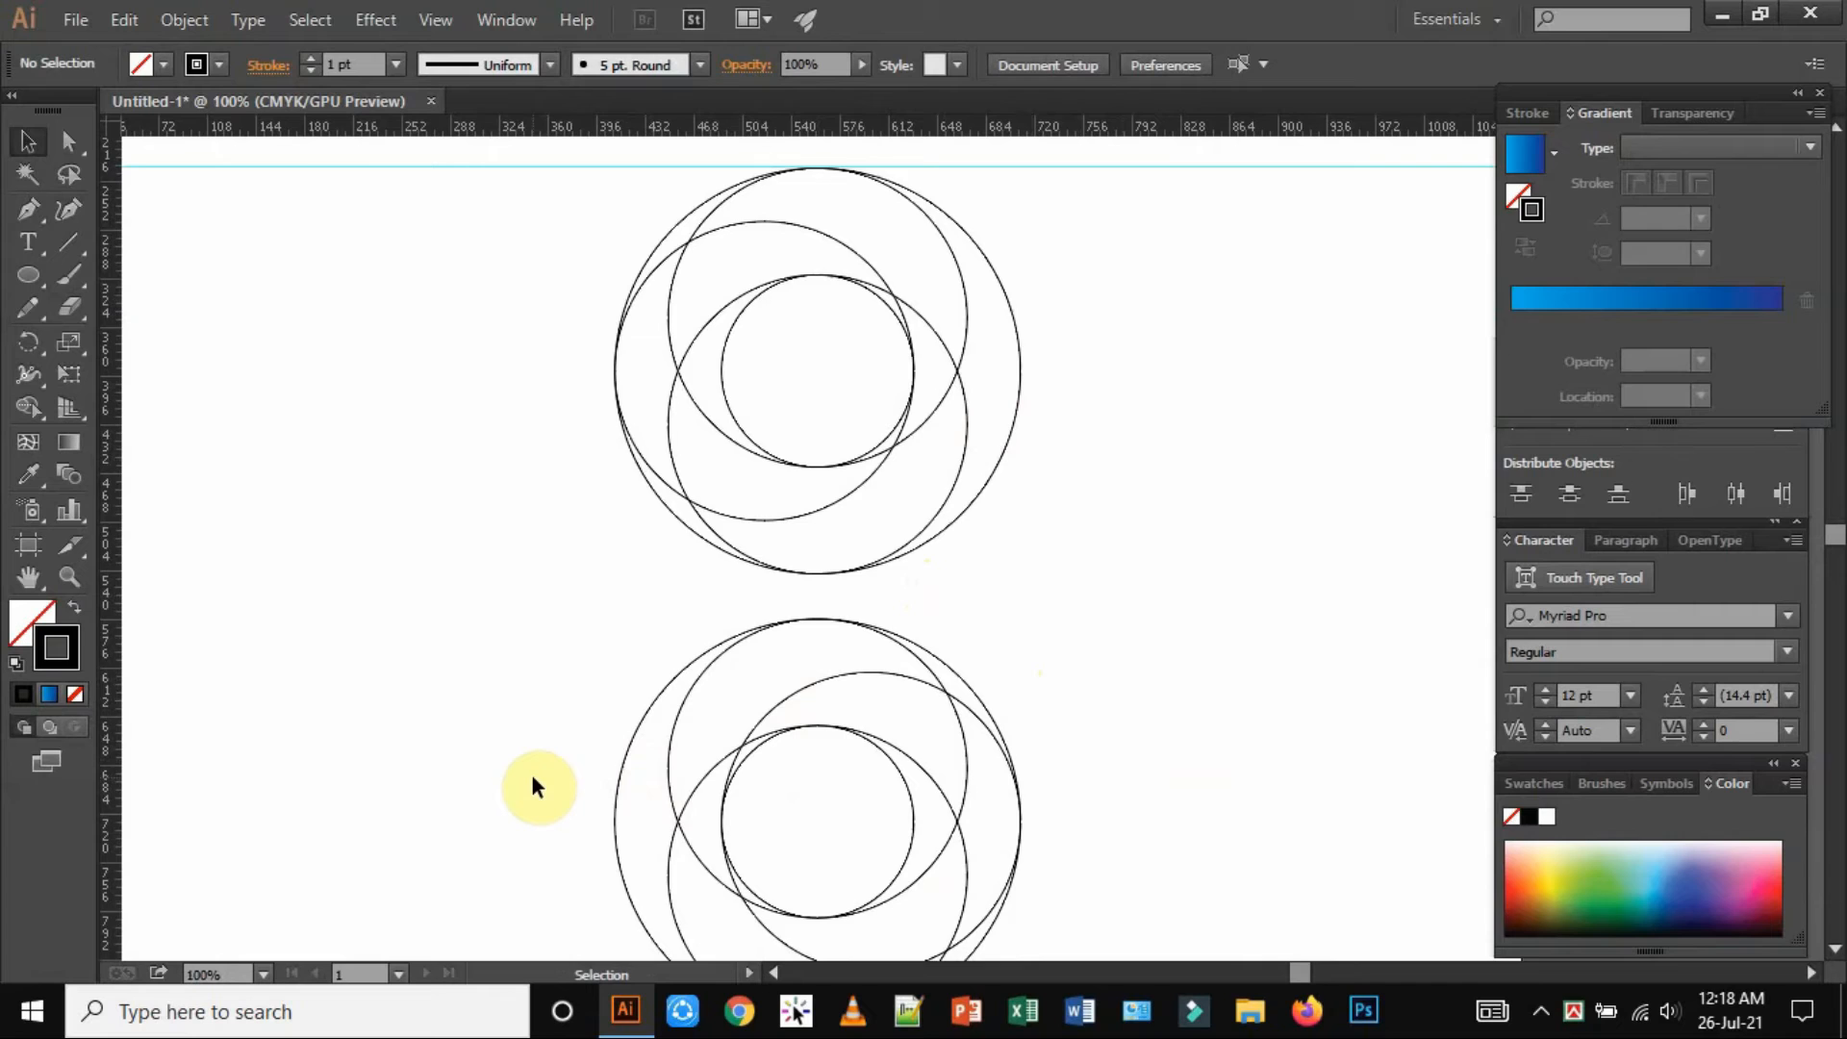
key("ctrl+minus")
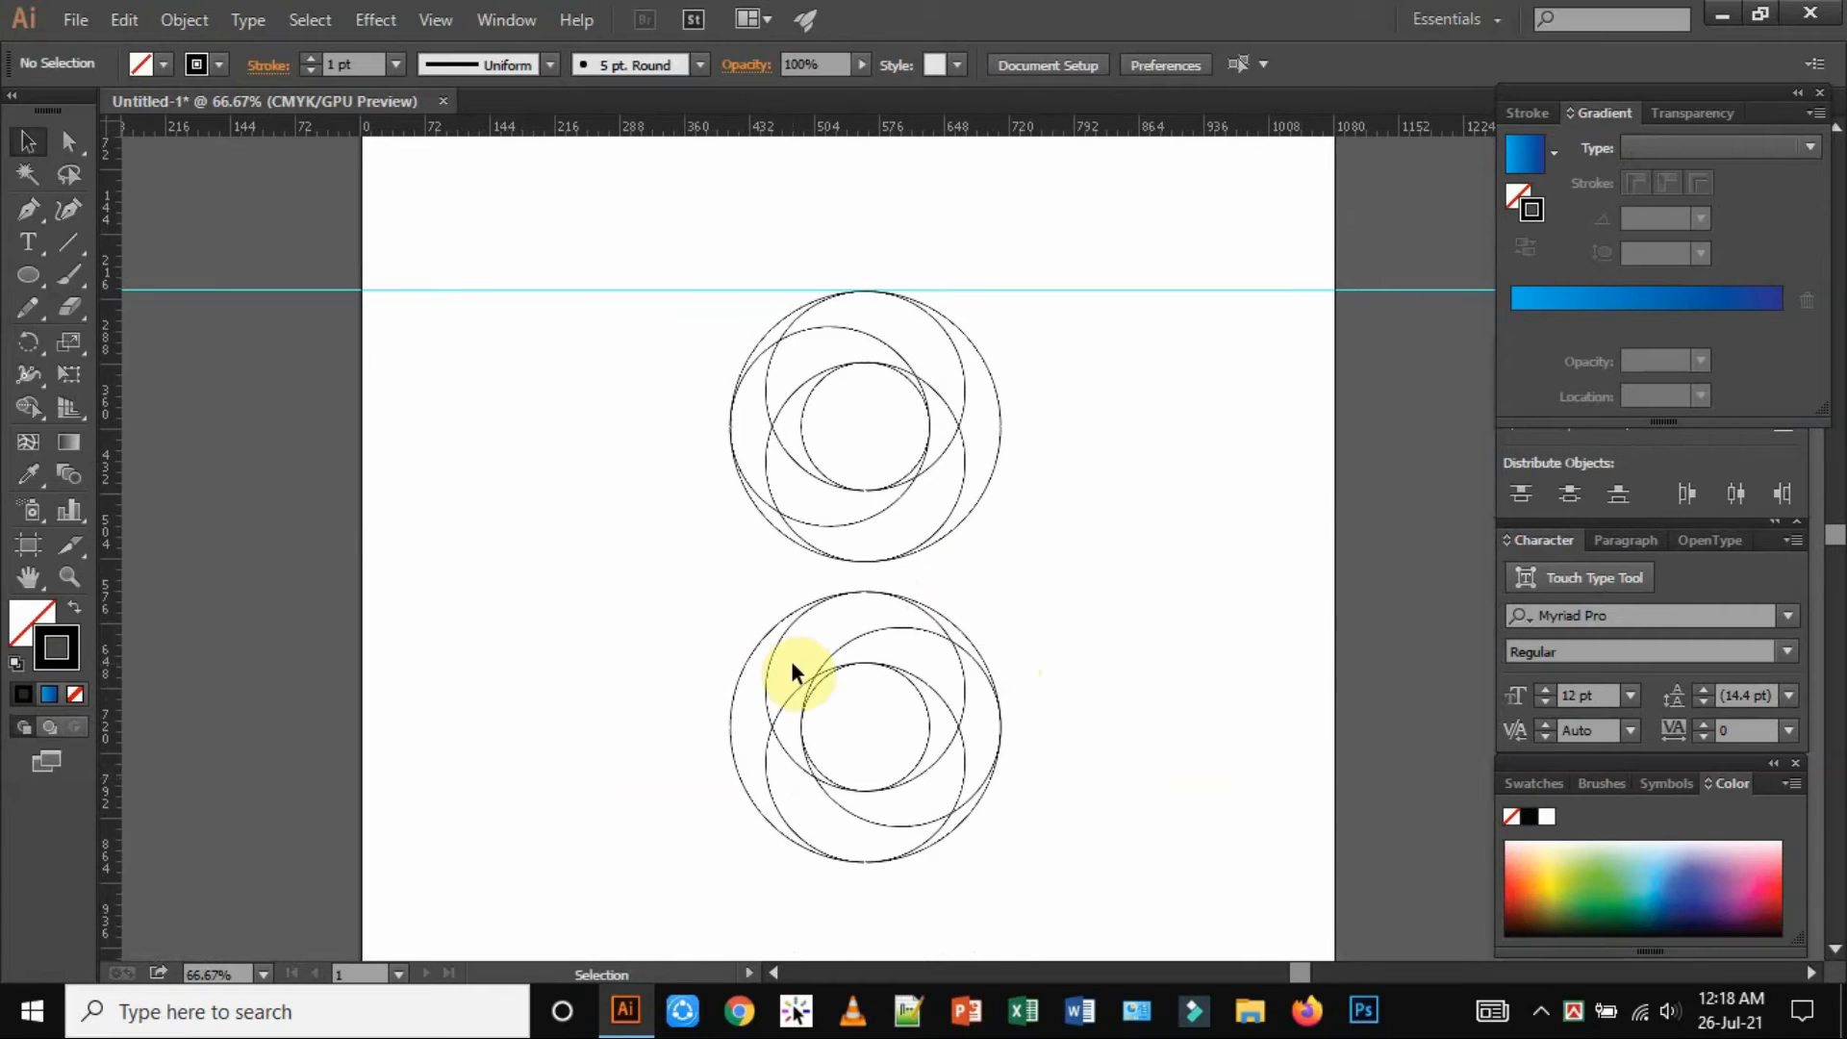
left_click(881, 664)
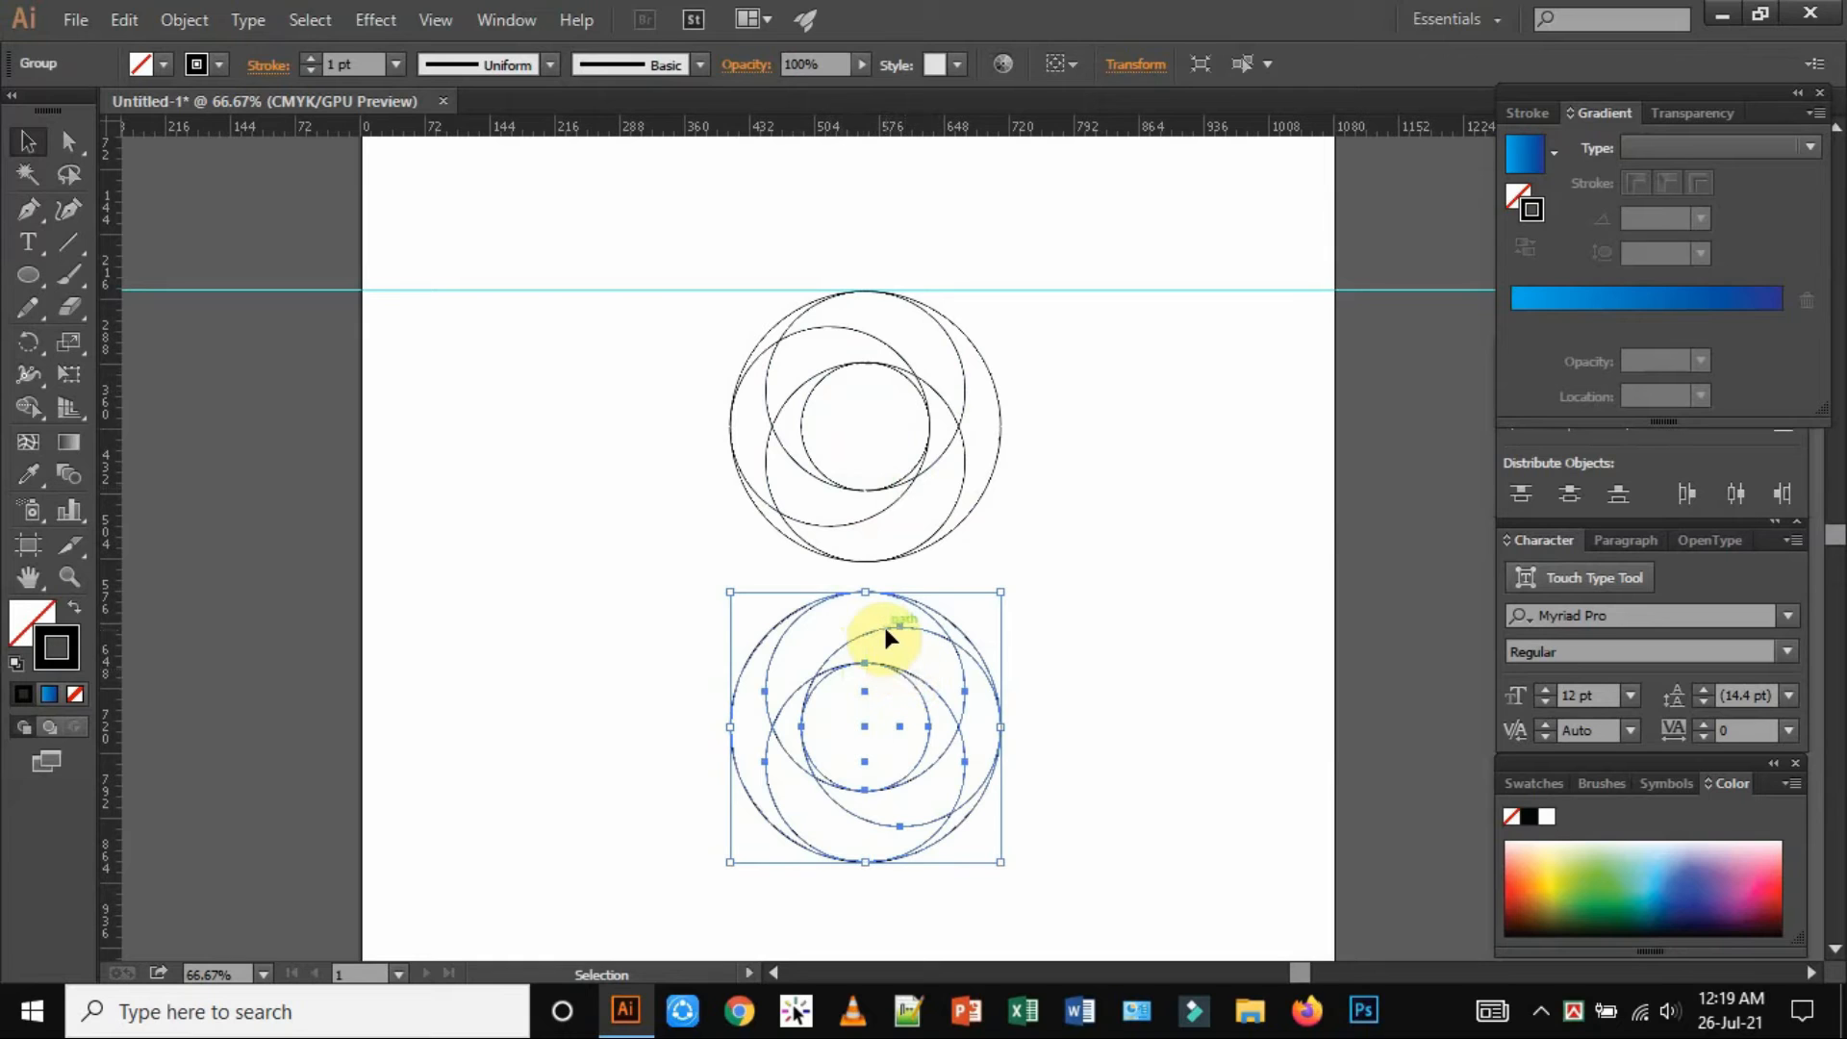
left_click_drag(885, 630, 895, 526)
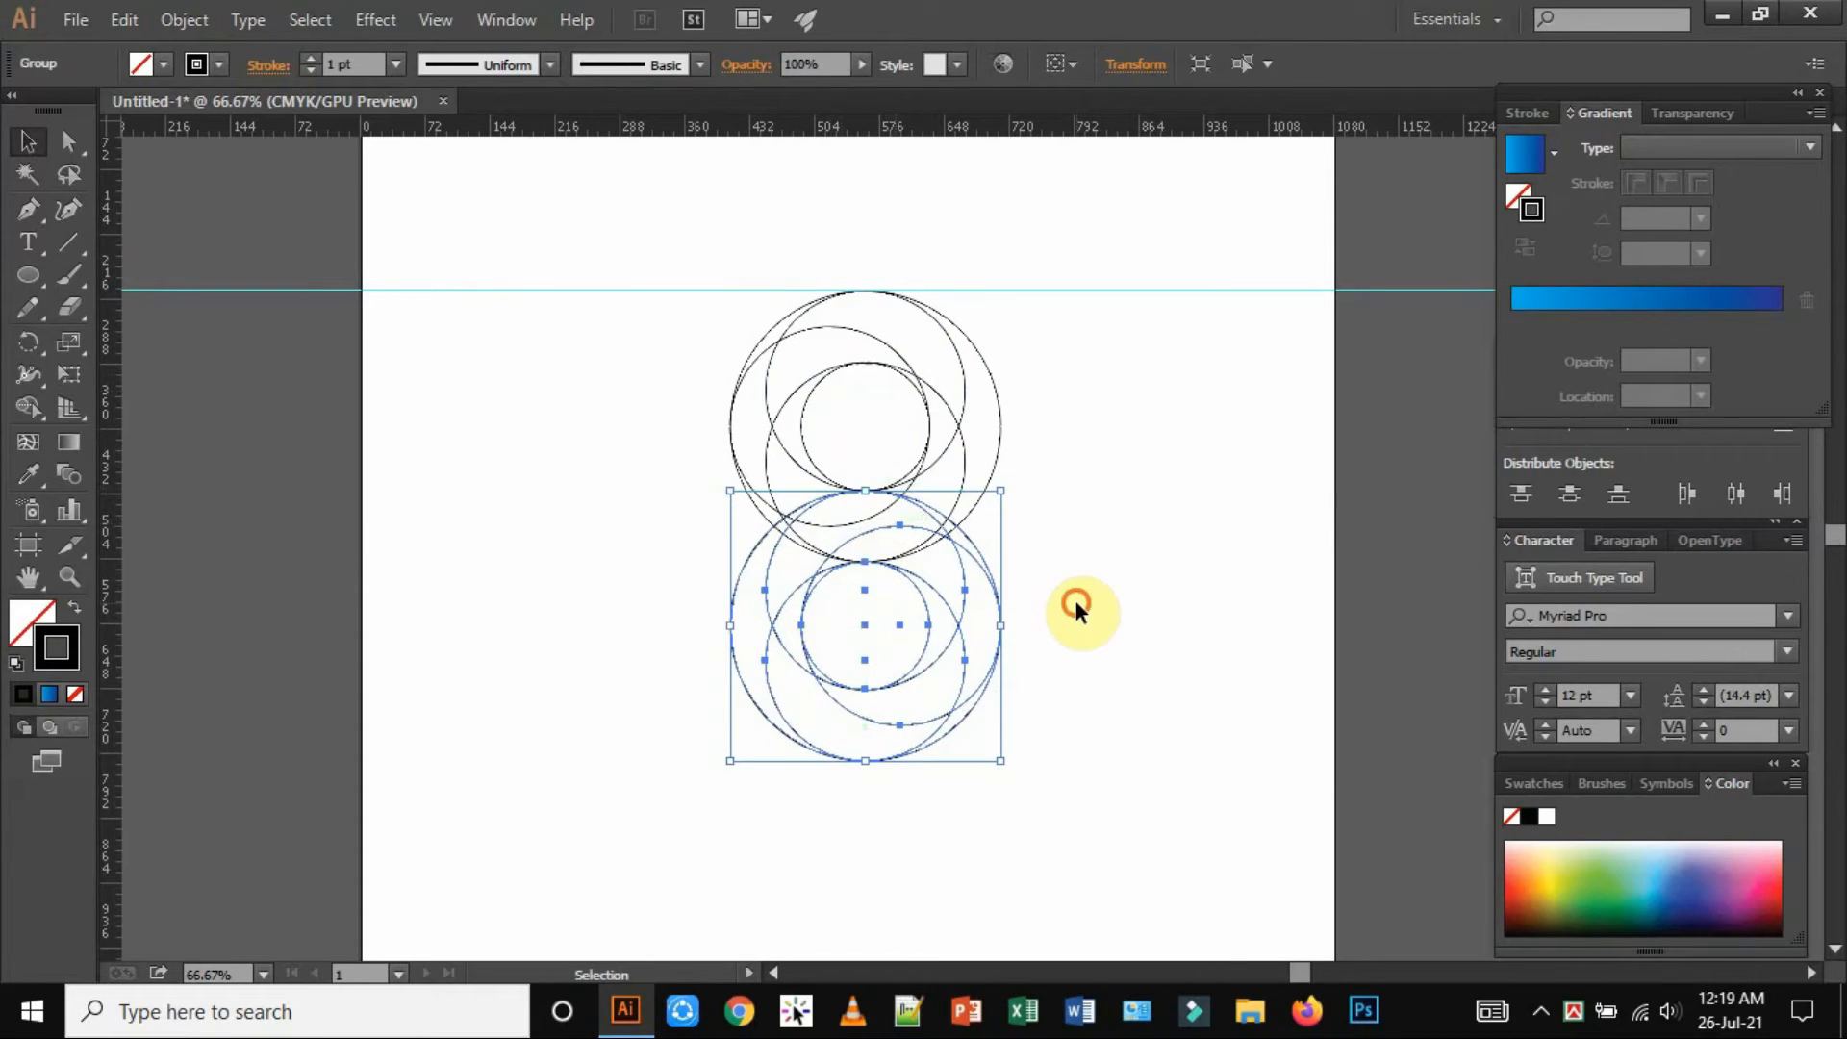
left_click(1077, 605)
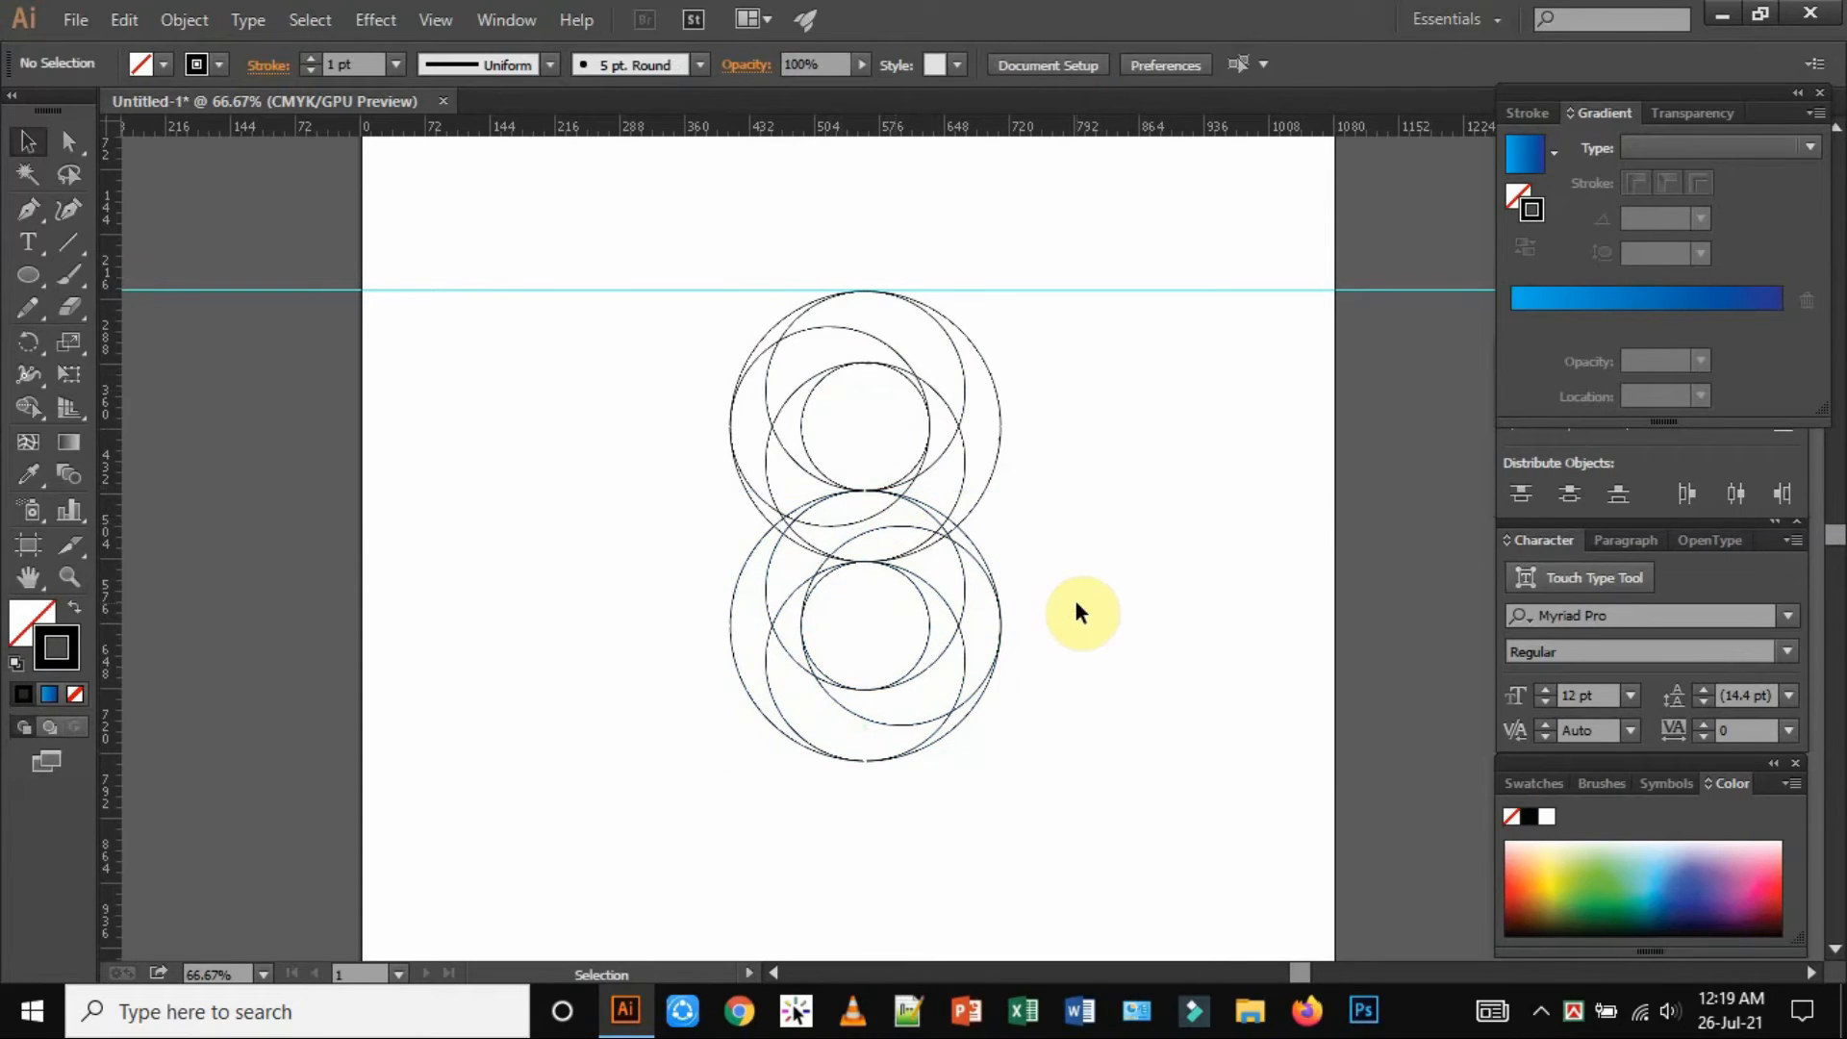
Select both circle groups and activate the Shape Builder tool
left_click(954, 545, "ctrl")
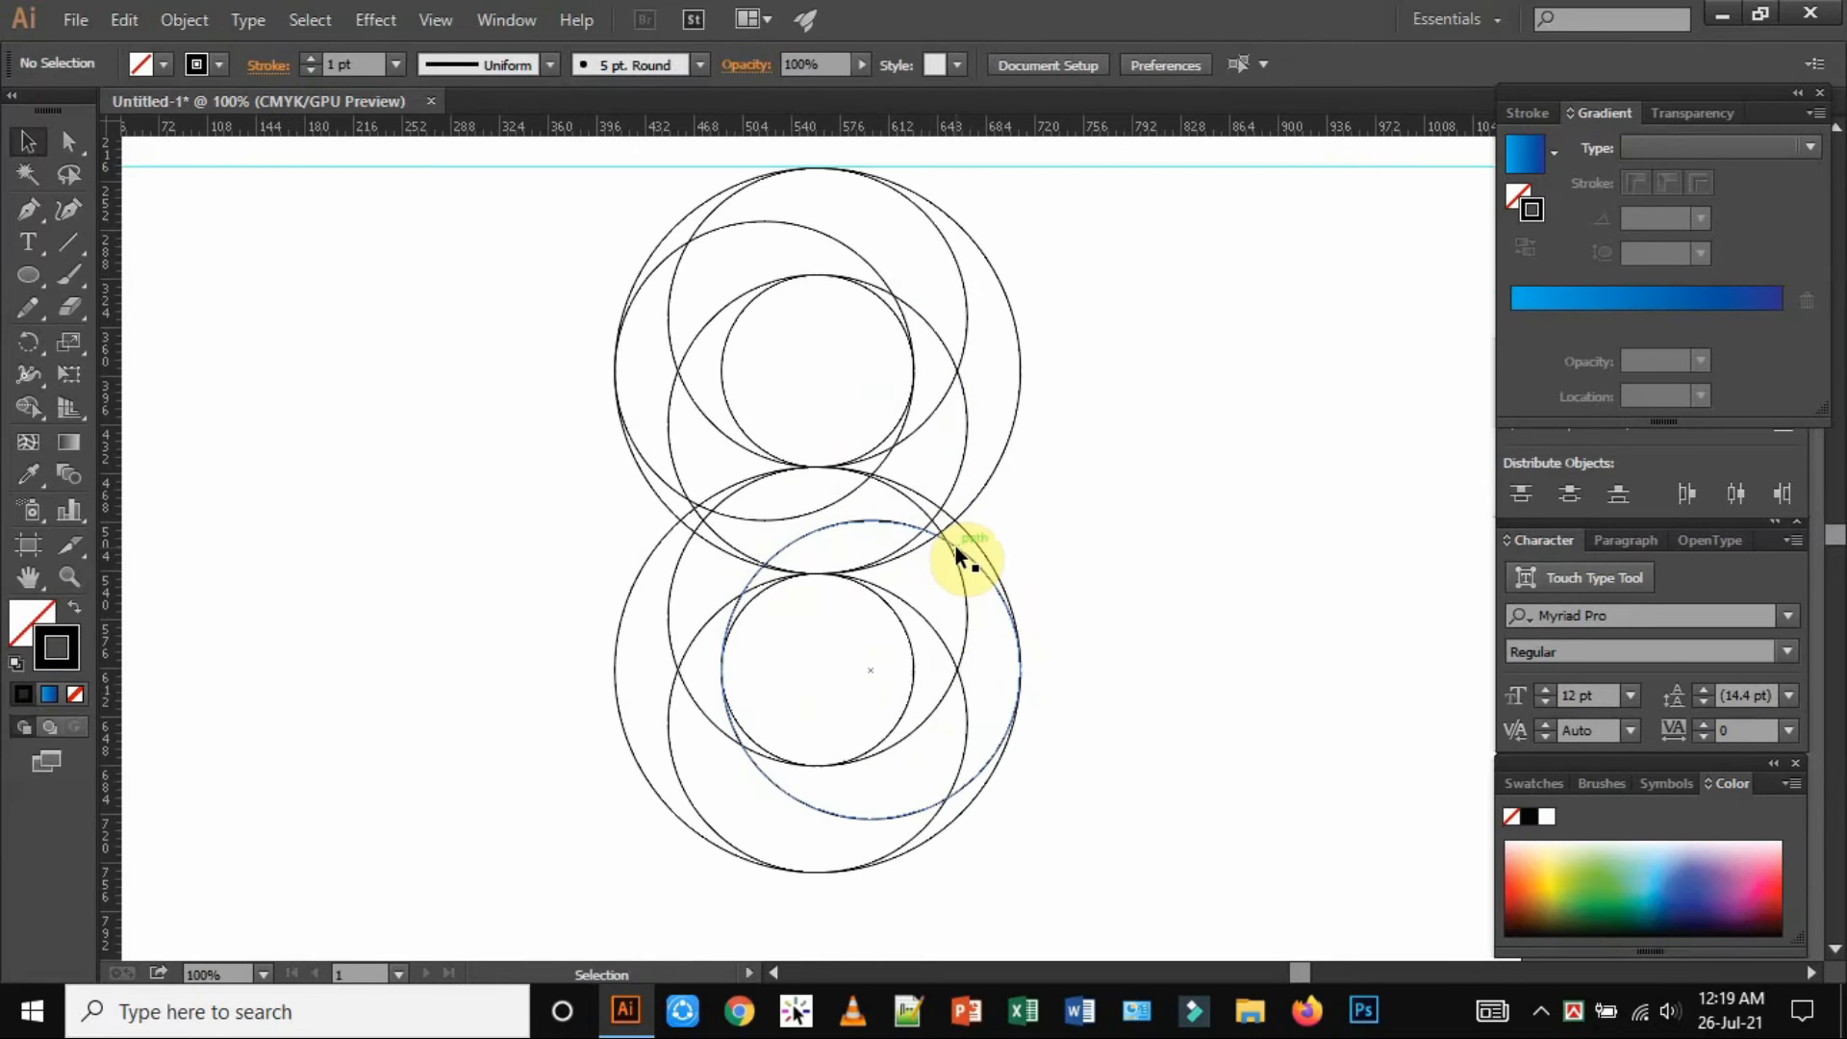
left_click_drag(542, 146, 1237, 912)
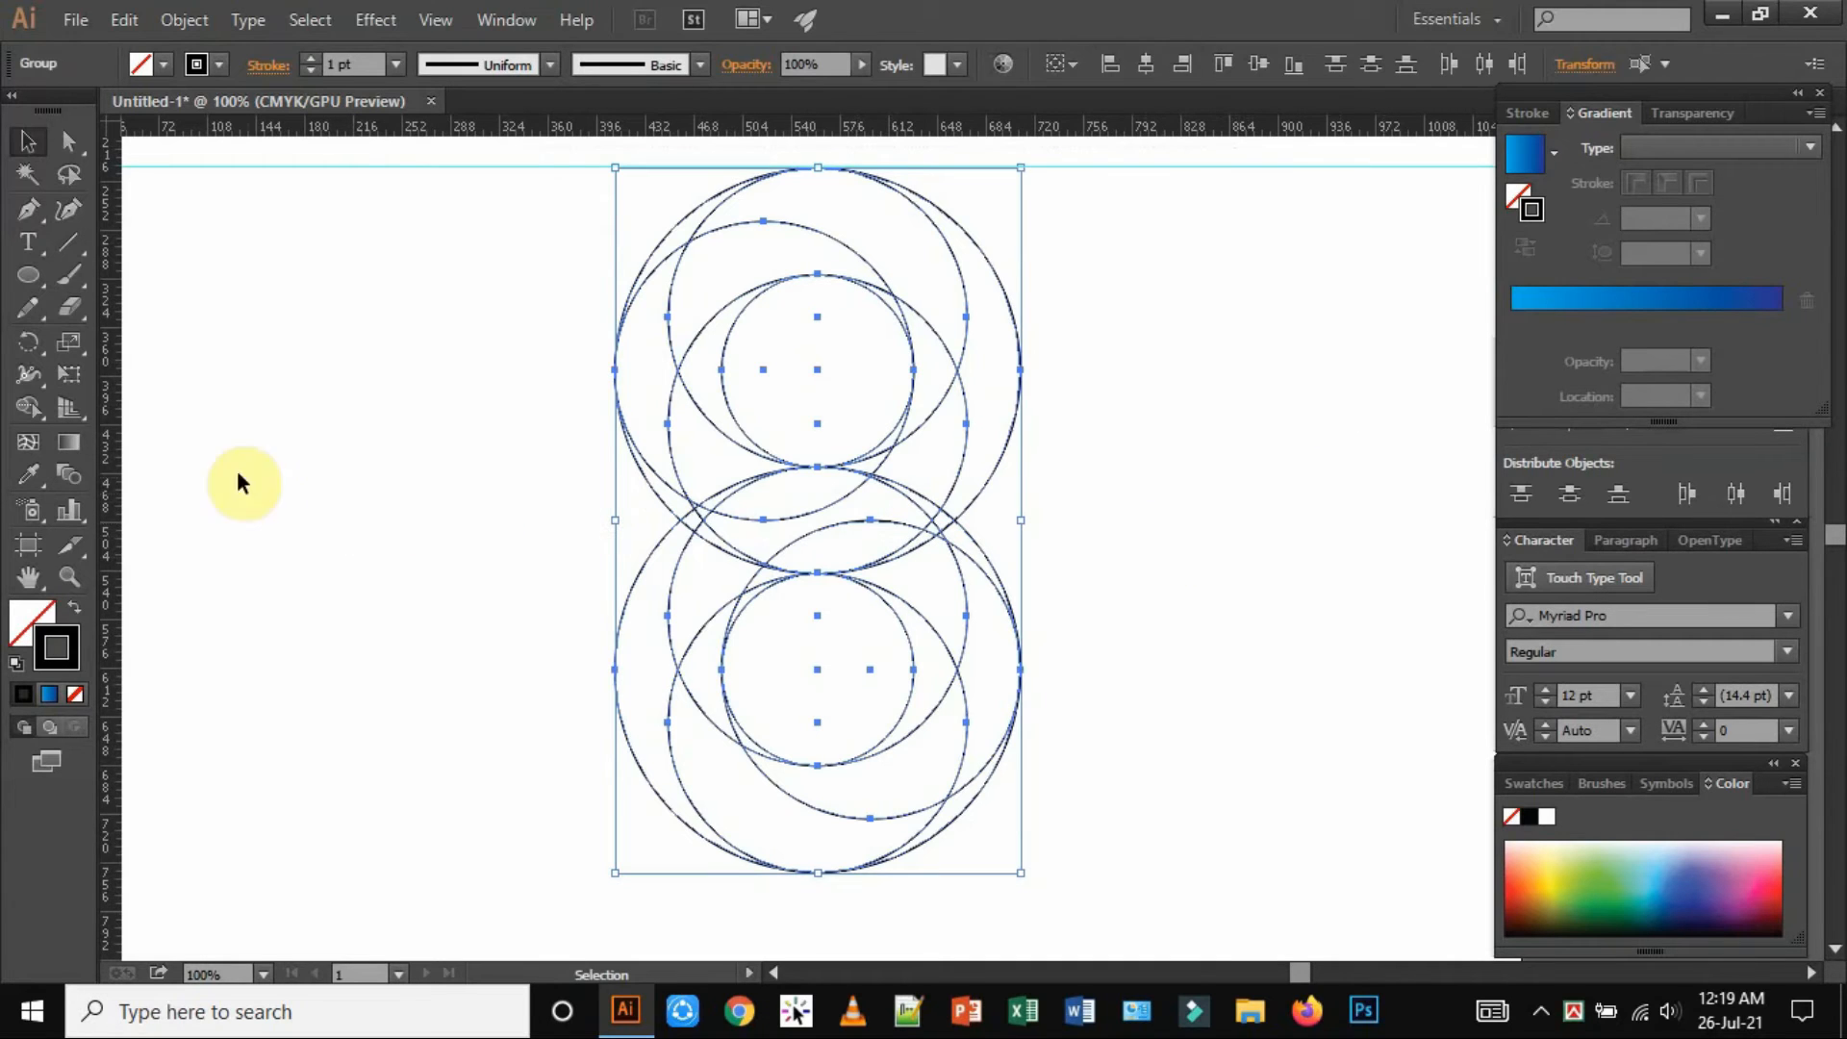
left_click(36, 402)
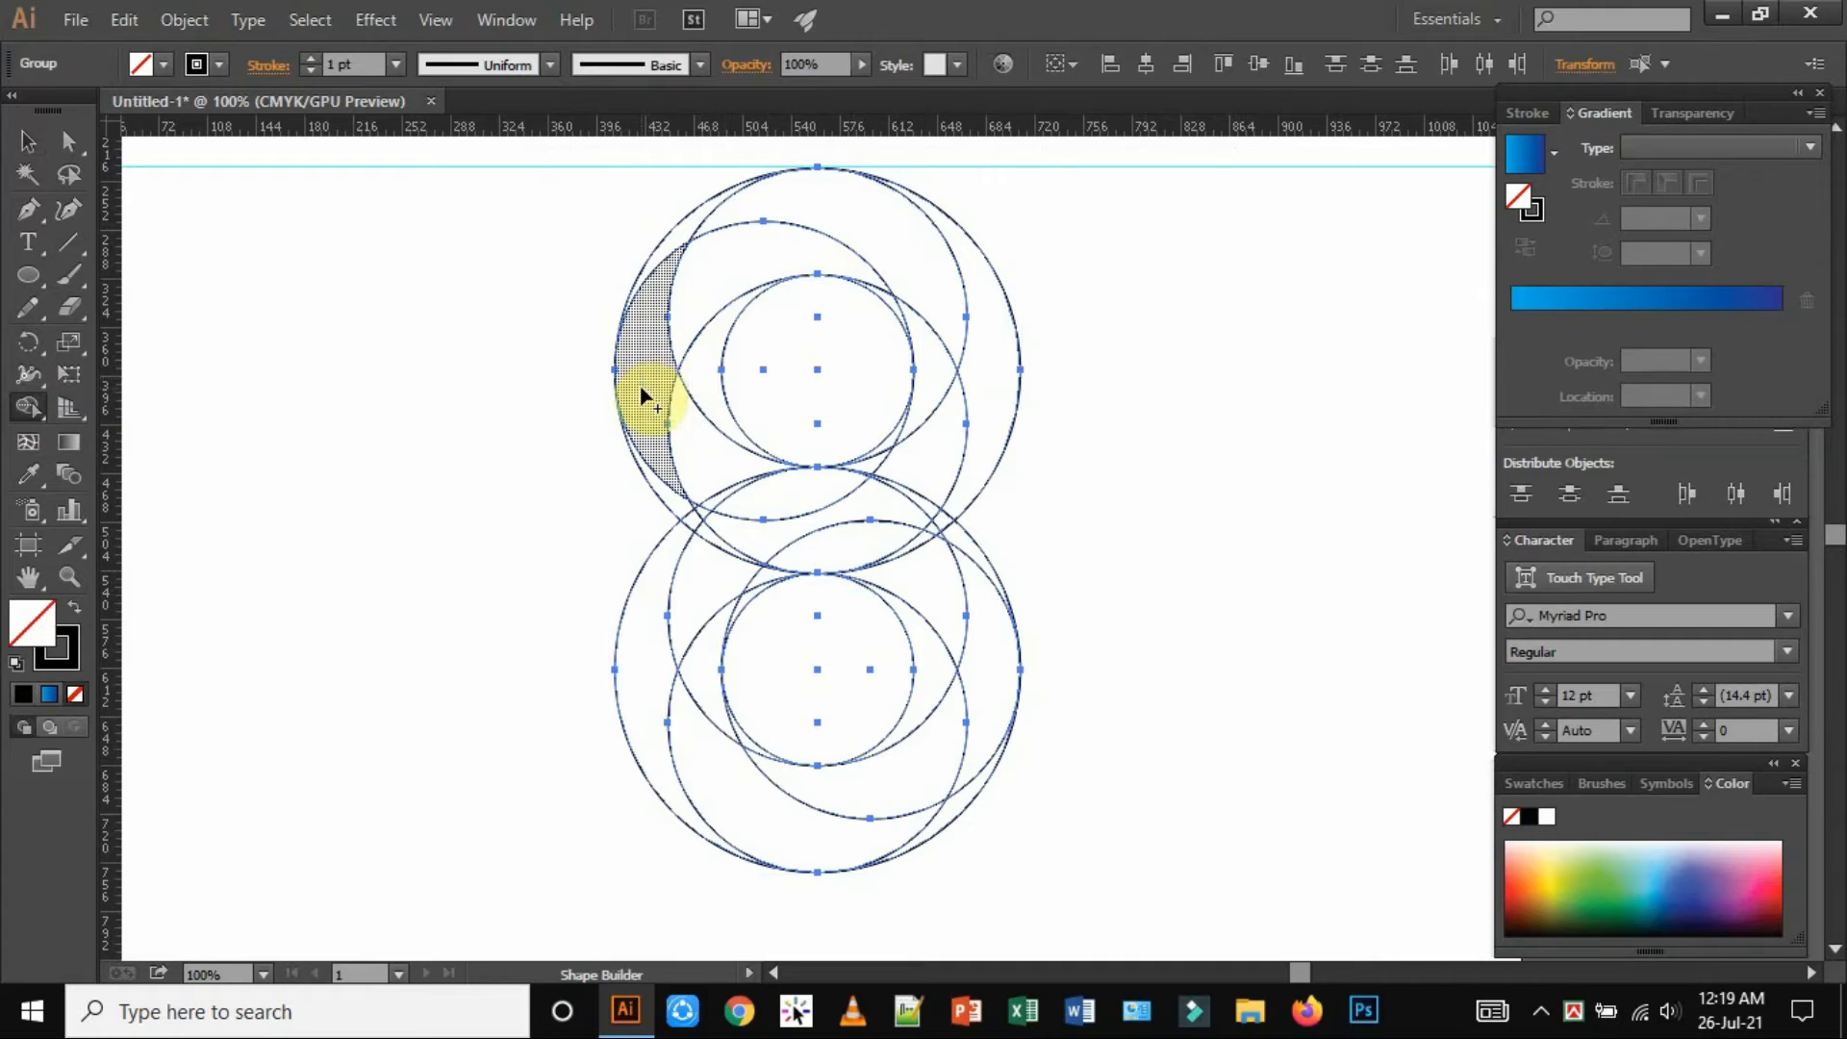
Try to merge the upper group's left crescent with the regions arching over its inner circle using Shape Builder
mouse_move(642, 395)
left_mouse_down()
mouse_move(708, 264)
mouse_move(791, 216)
left_mouse_up()
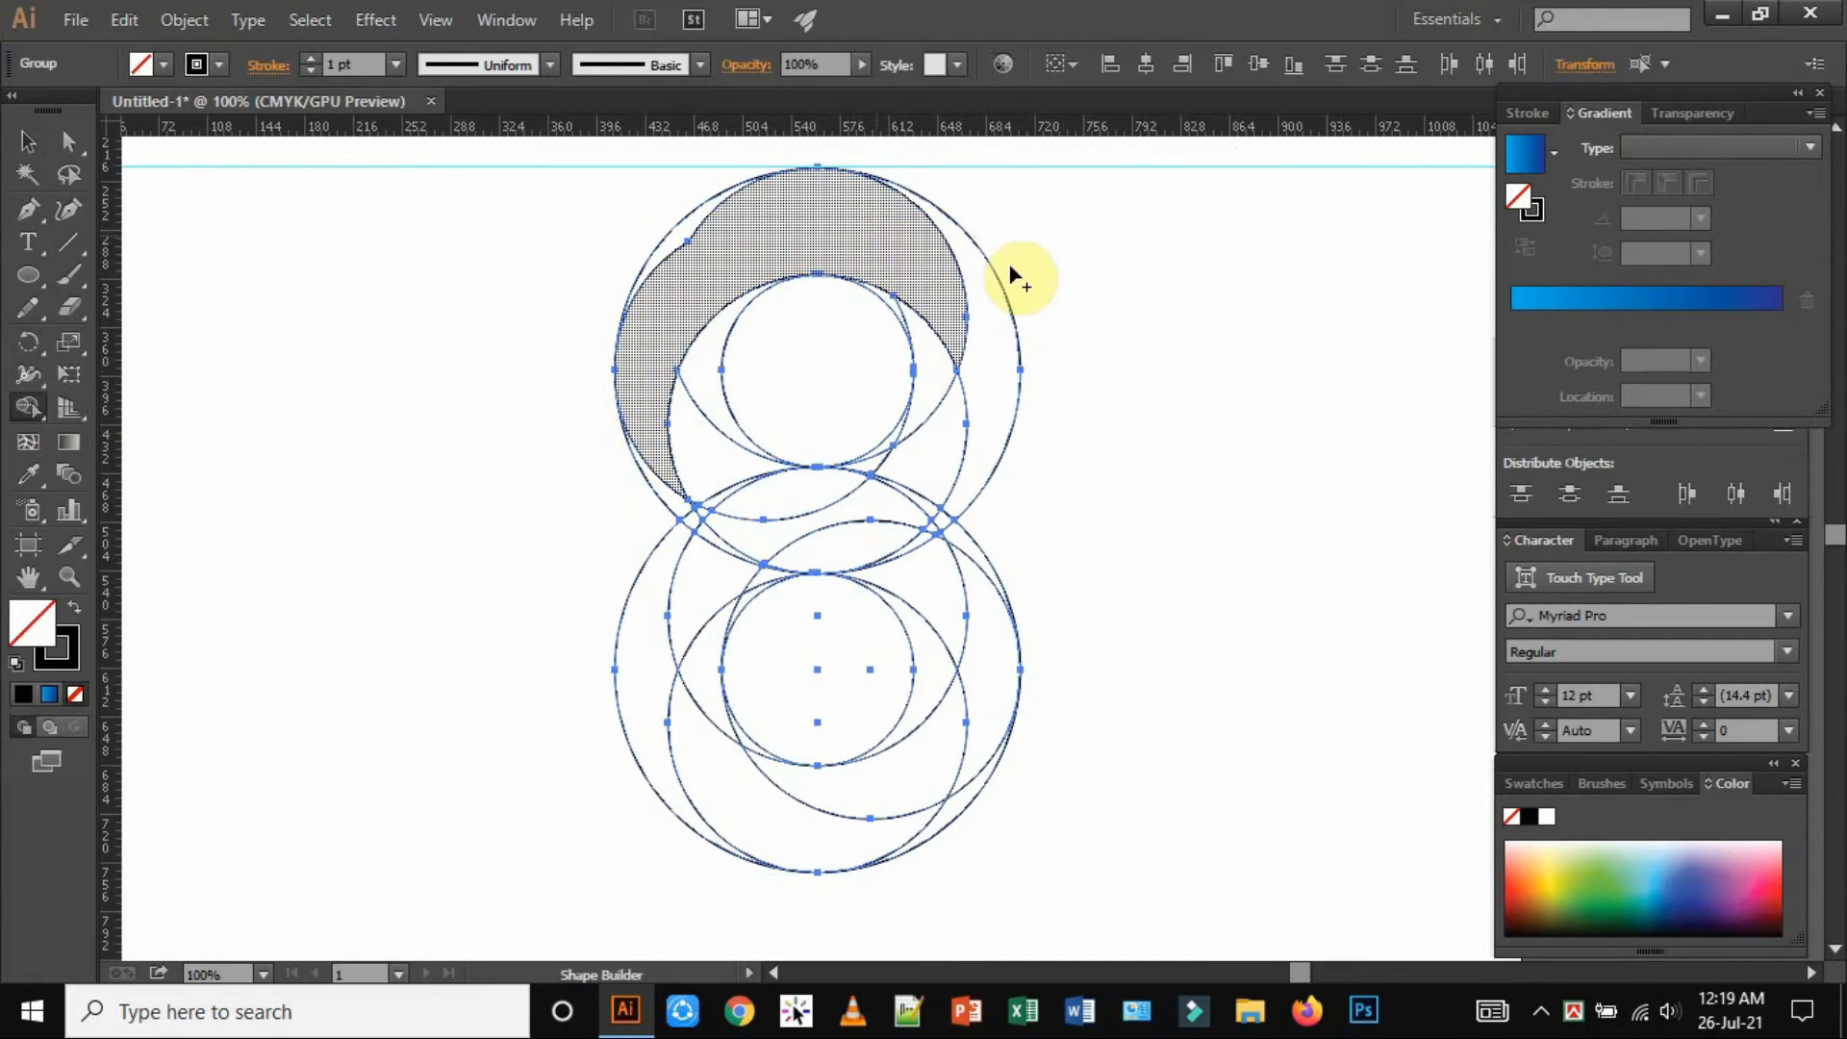
key("ctrl+z")
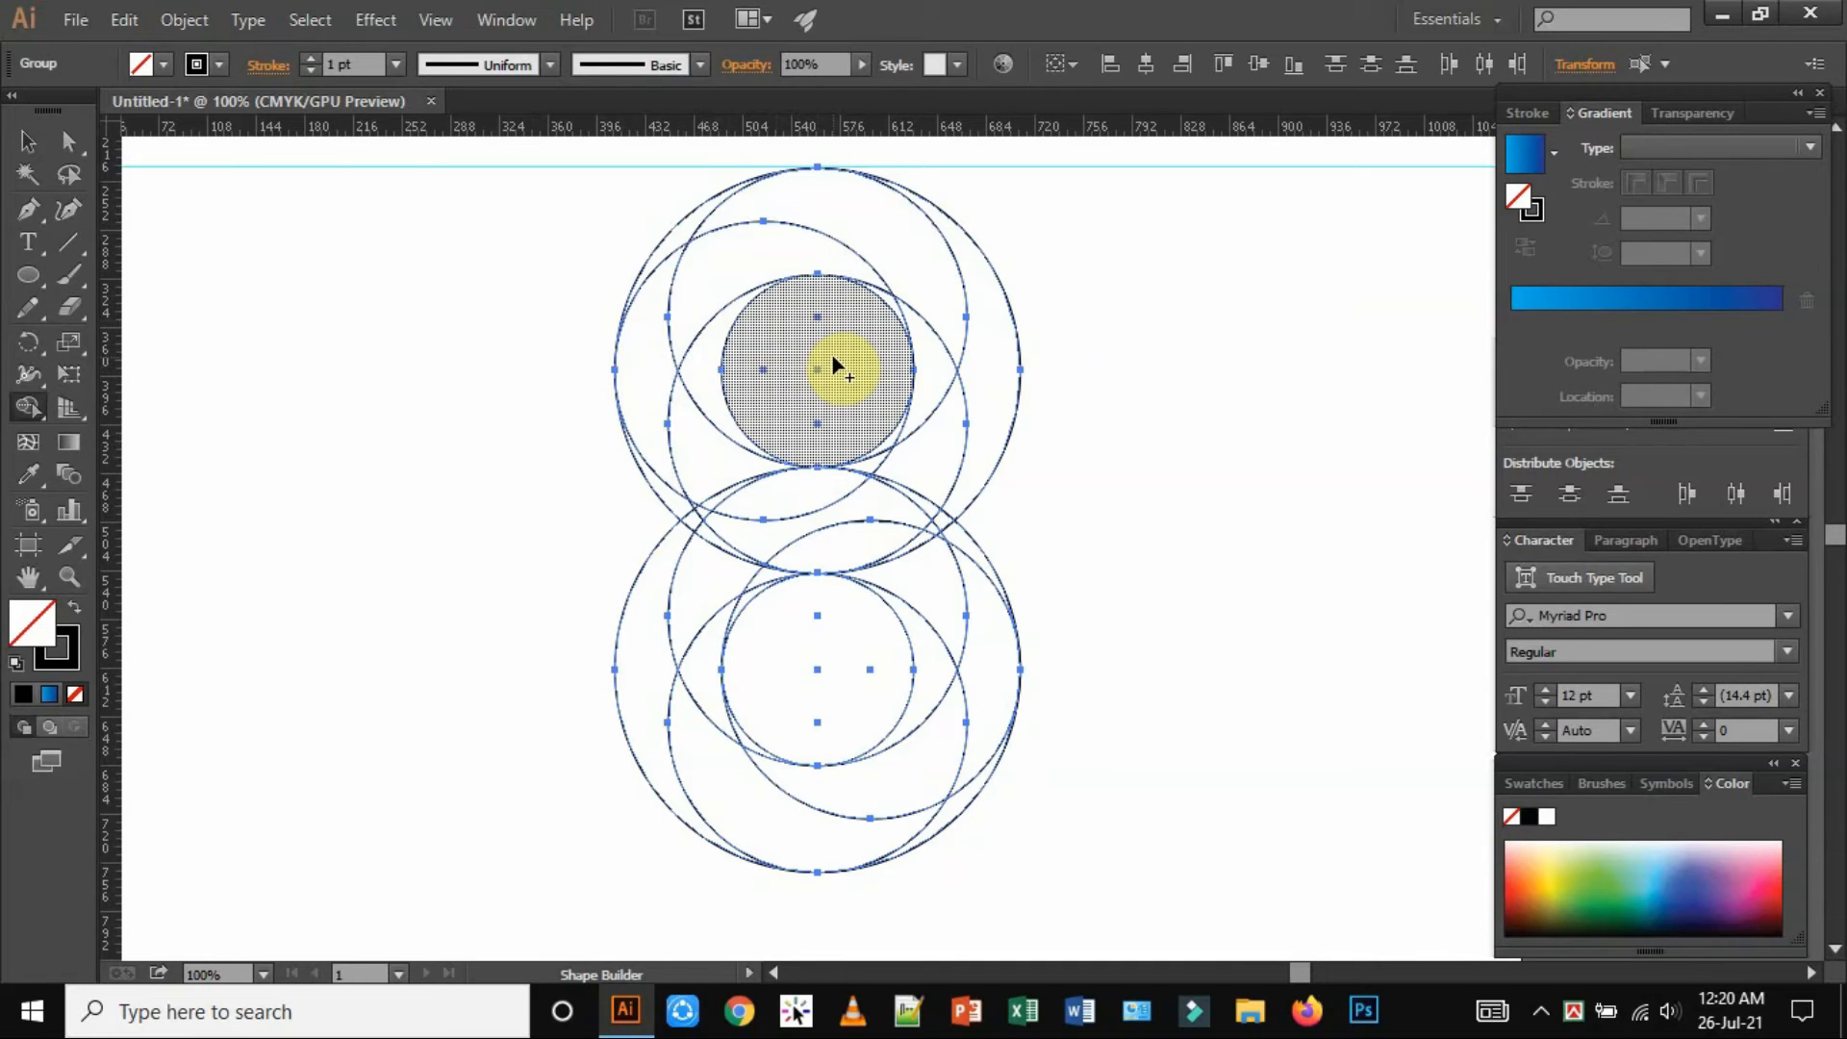
Merge the upper group's left crescent with the arch over its inner circle, and the outer top arch with the regions curving down its right side
key("ctrl+plus")
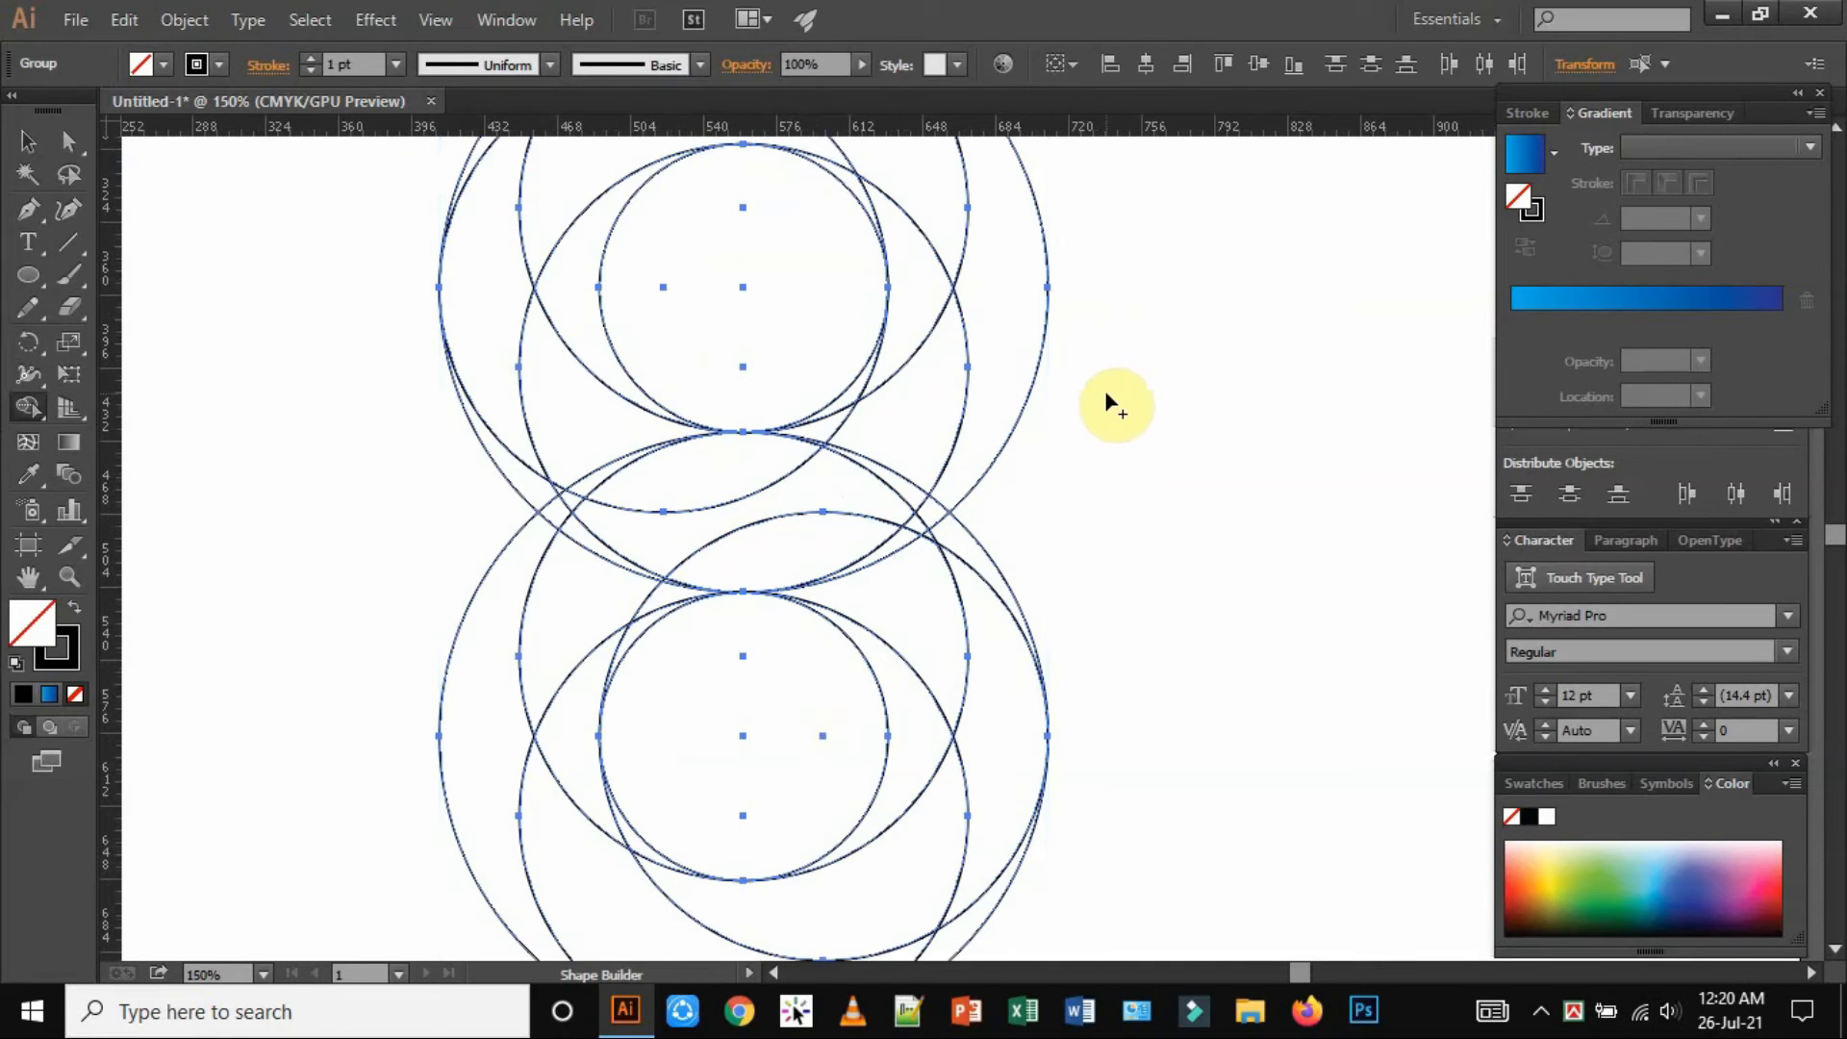
left_click(769, 232)
left_click_drag(768, 232, 876, 437)
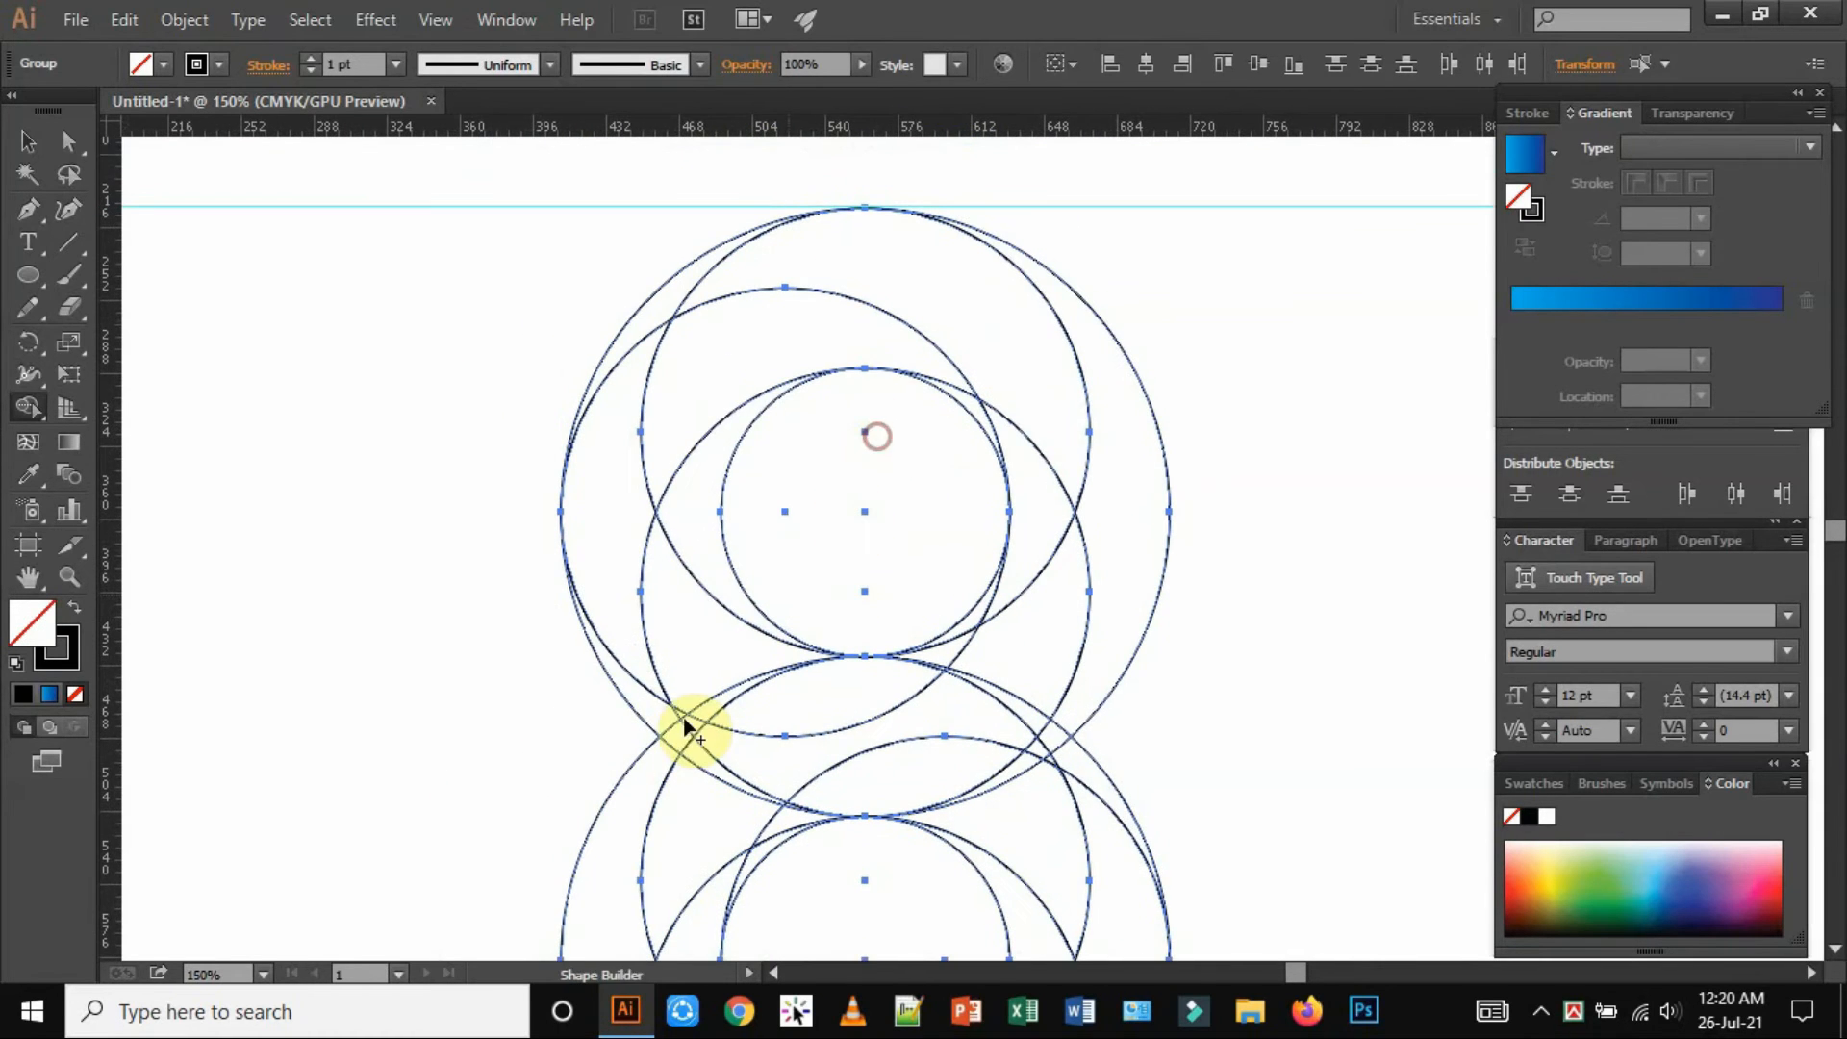
left_click(655, 702)
mouse_move(656, 709)
left_mouse_down()
mouse_move(626, 561)
mouse_move(643, 465)
mouse_move(709, 363)
mouse_move(804, 350)
mouse_move(932, 371)
mouse_move(990, 419)
left_mouse_up()
mouse_move(680, 289)
left_mouse_down()
mouse_move(866, 272)
mouse_move(948, 292)
mouse_move(1004, 355)
mouse_move(1030, 455)
left_mouse_up()
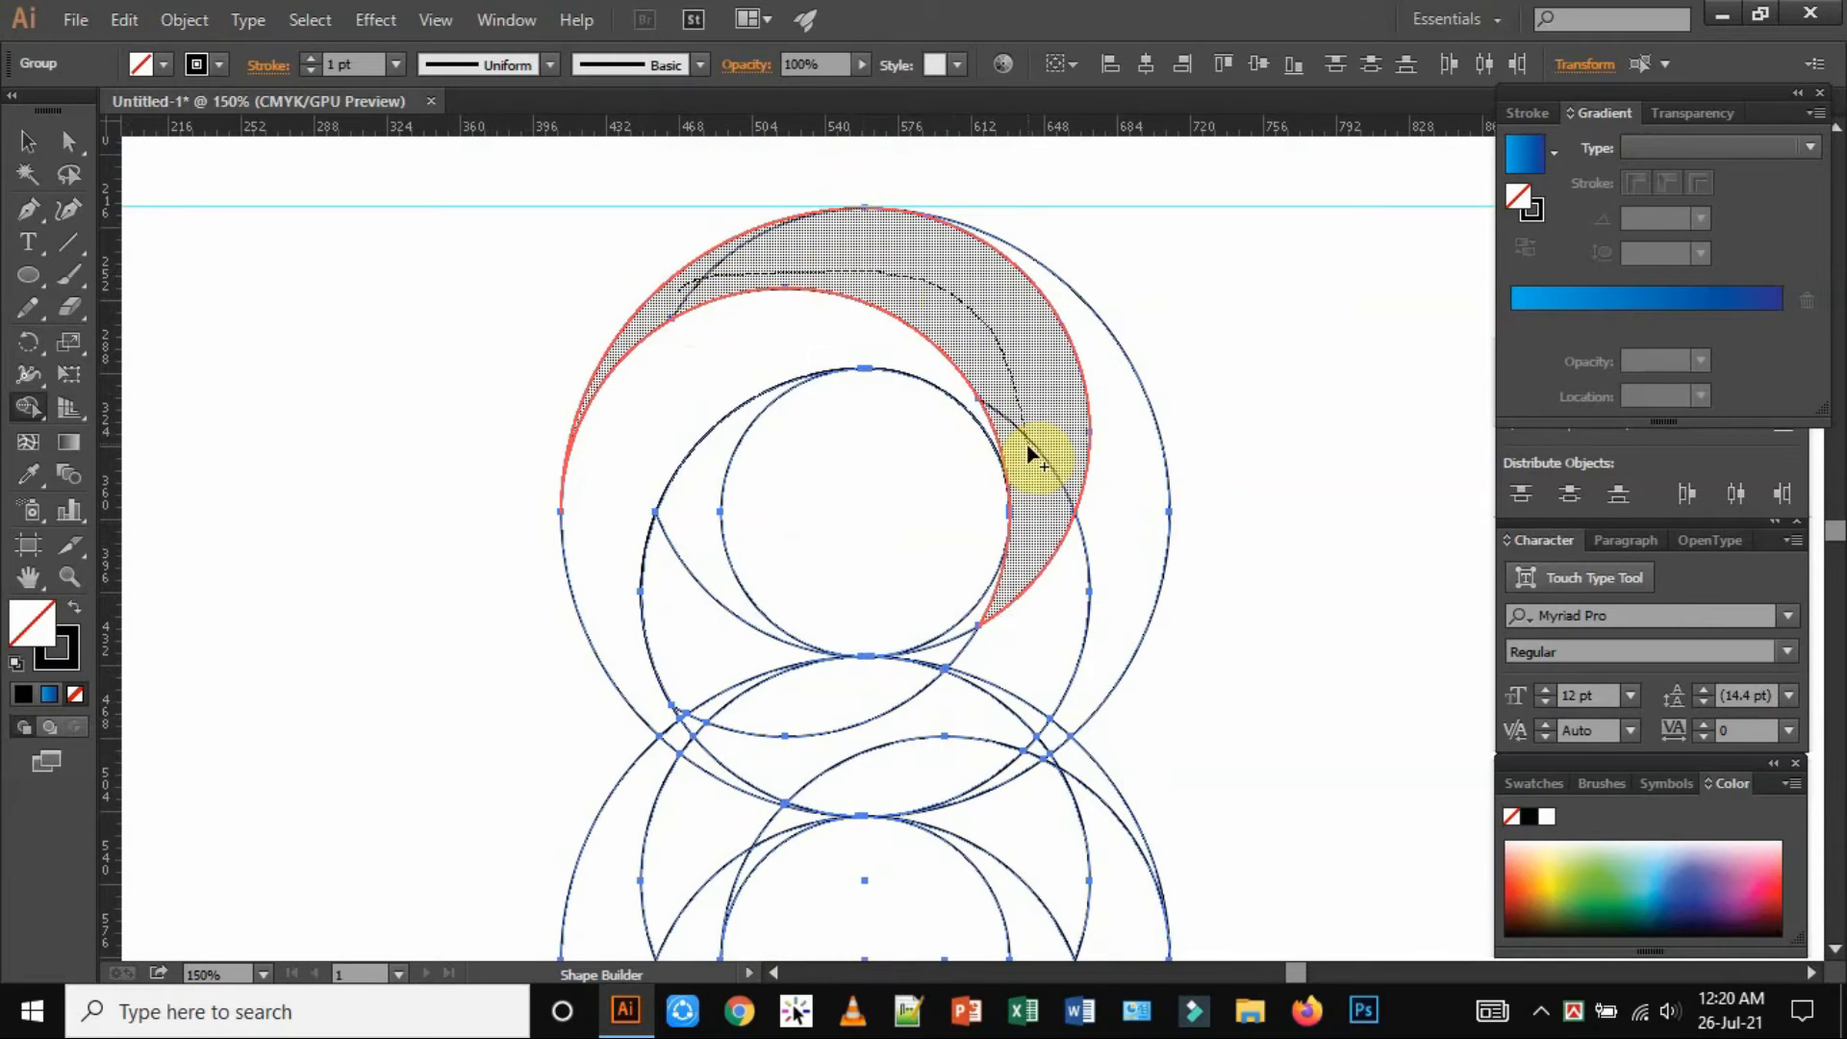
left_click_drag(1033, 556, 982, 610)
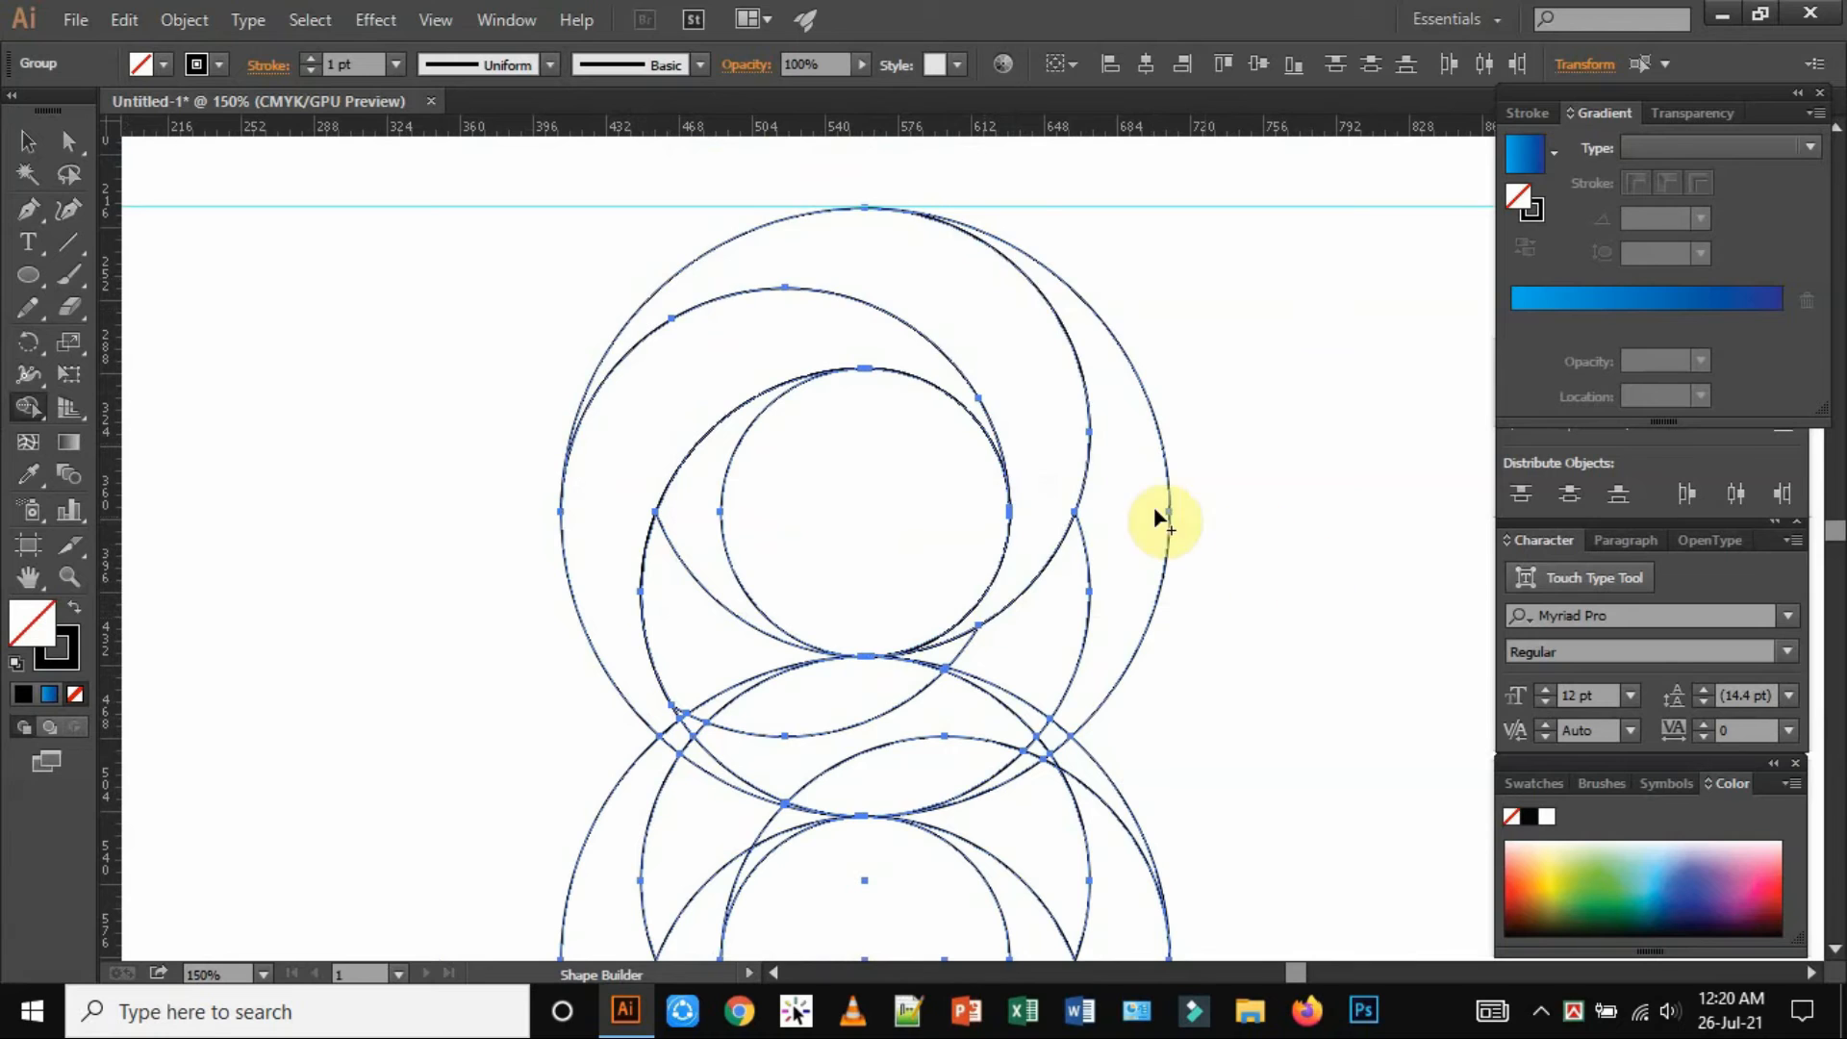
Merge the upper group's right crescent diagonally through the overlap regions between the circles into the lower group's left crescent, forming one S-shaped band
left_click_drag(1056, 540, 1093, 421)
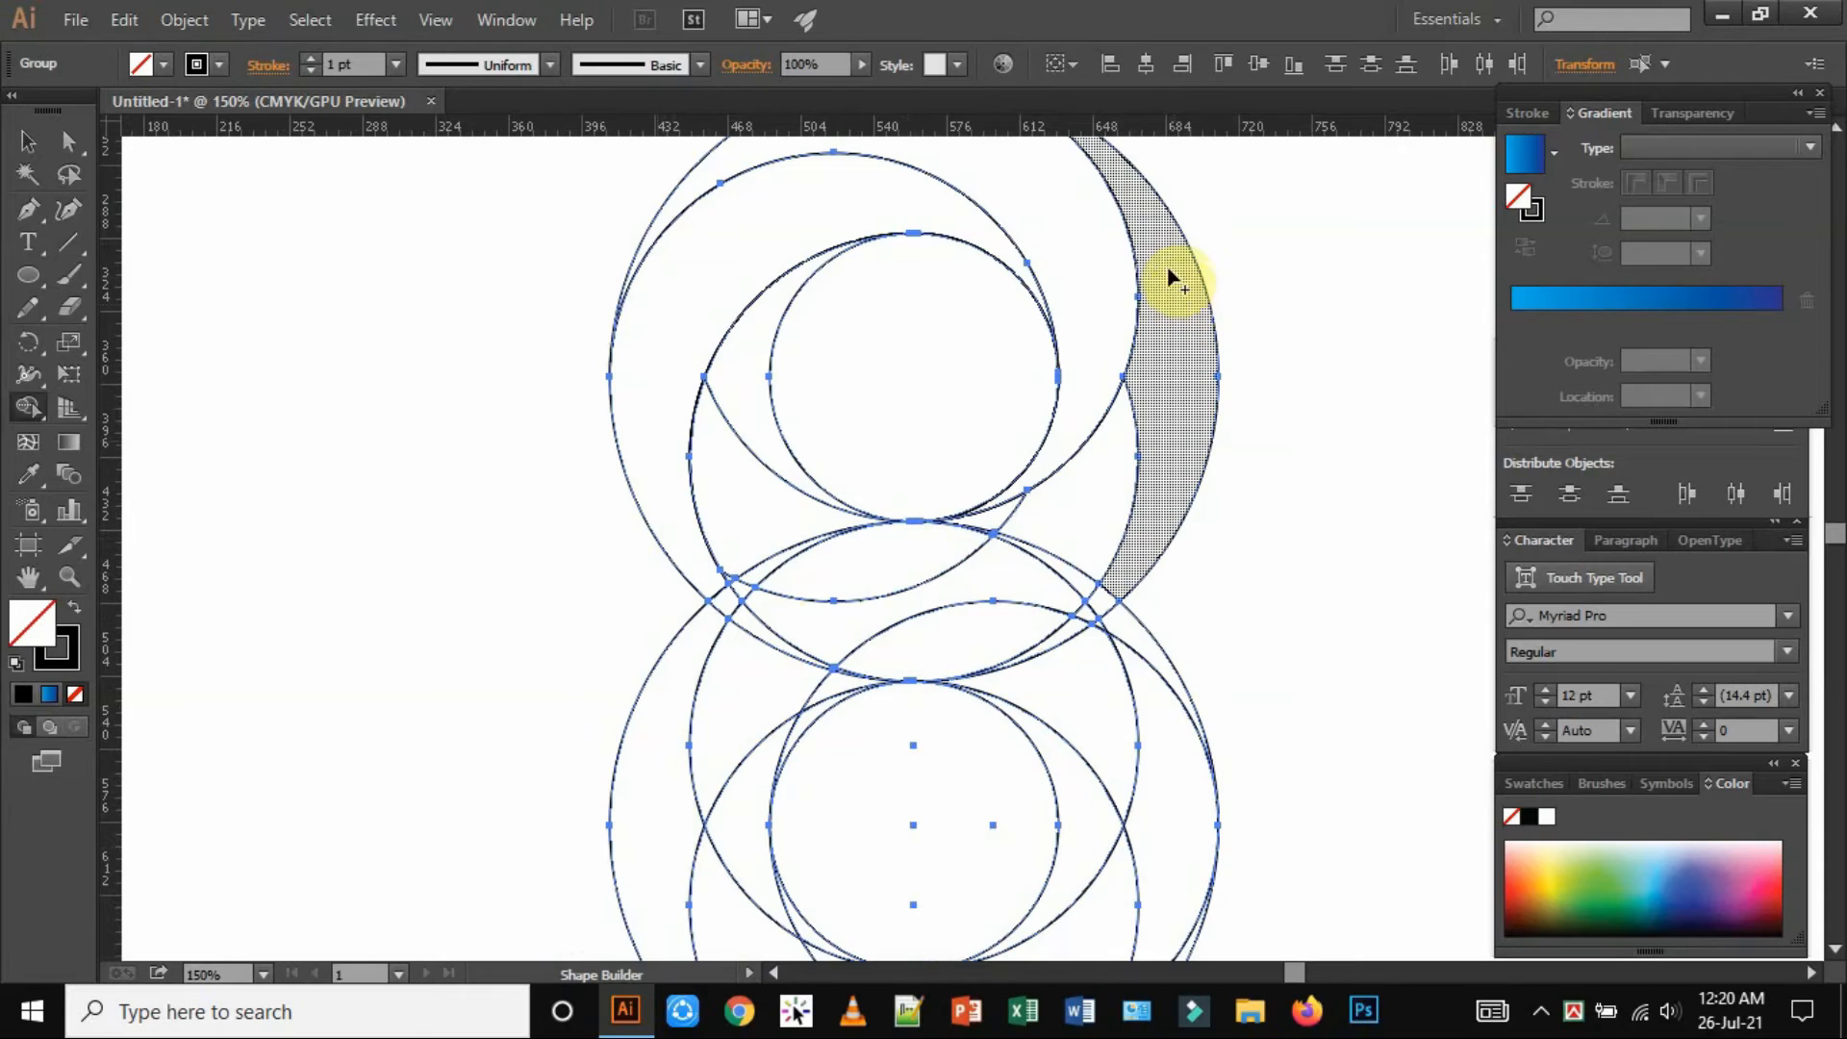
mouse_move(1162, 255)
left_mouse_down()
mouse_move(1164, 380)
mouse_move(1122, 492)
mouse_move(772, 649)
mouse_move(652, 769)
left_mouse_up()
mouse_move(1087, 488)
left_mouse_down()
mouse_move(1049, 514)
mouse_move(782, 560)
mouse_move(715, 614)
mouse_move(752, 658)
left_mouse_up()
mouse_move(1129, 508)
left_mouse_down()
mouse_move(1106, 597)
mouse_move(1043, 639)
mouse_move(784, 693)
mouse_move(847, 688)
left_mouse_up()
left_click_drag(942, 628, 825, 681)
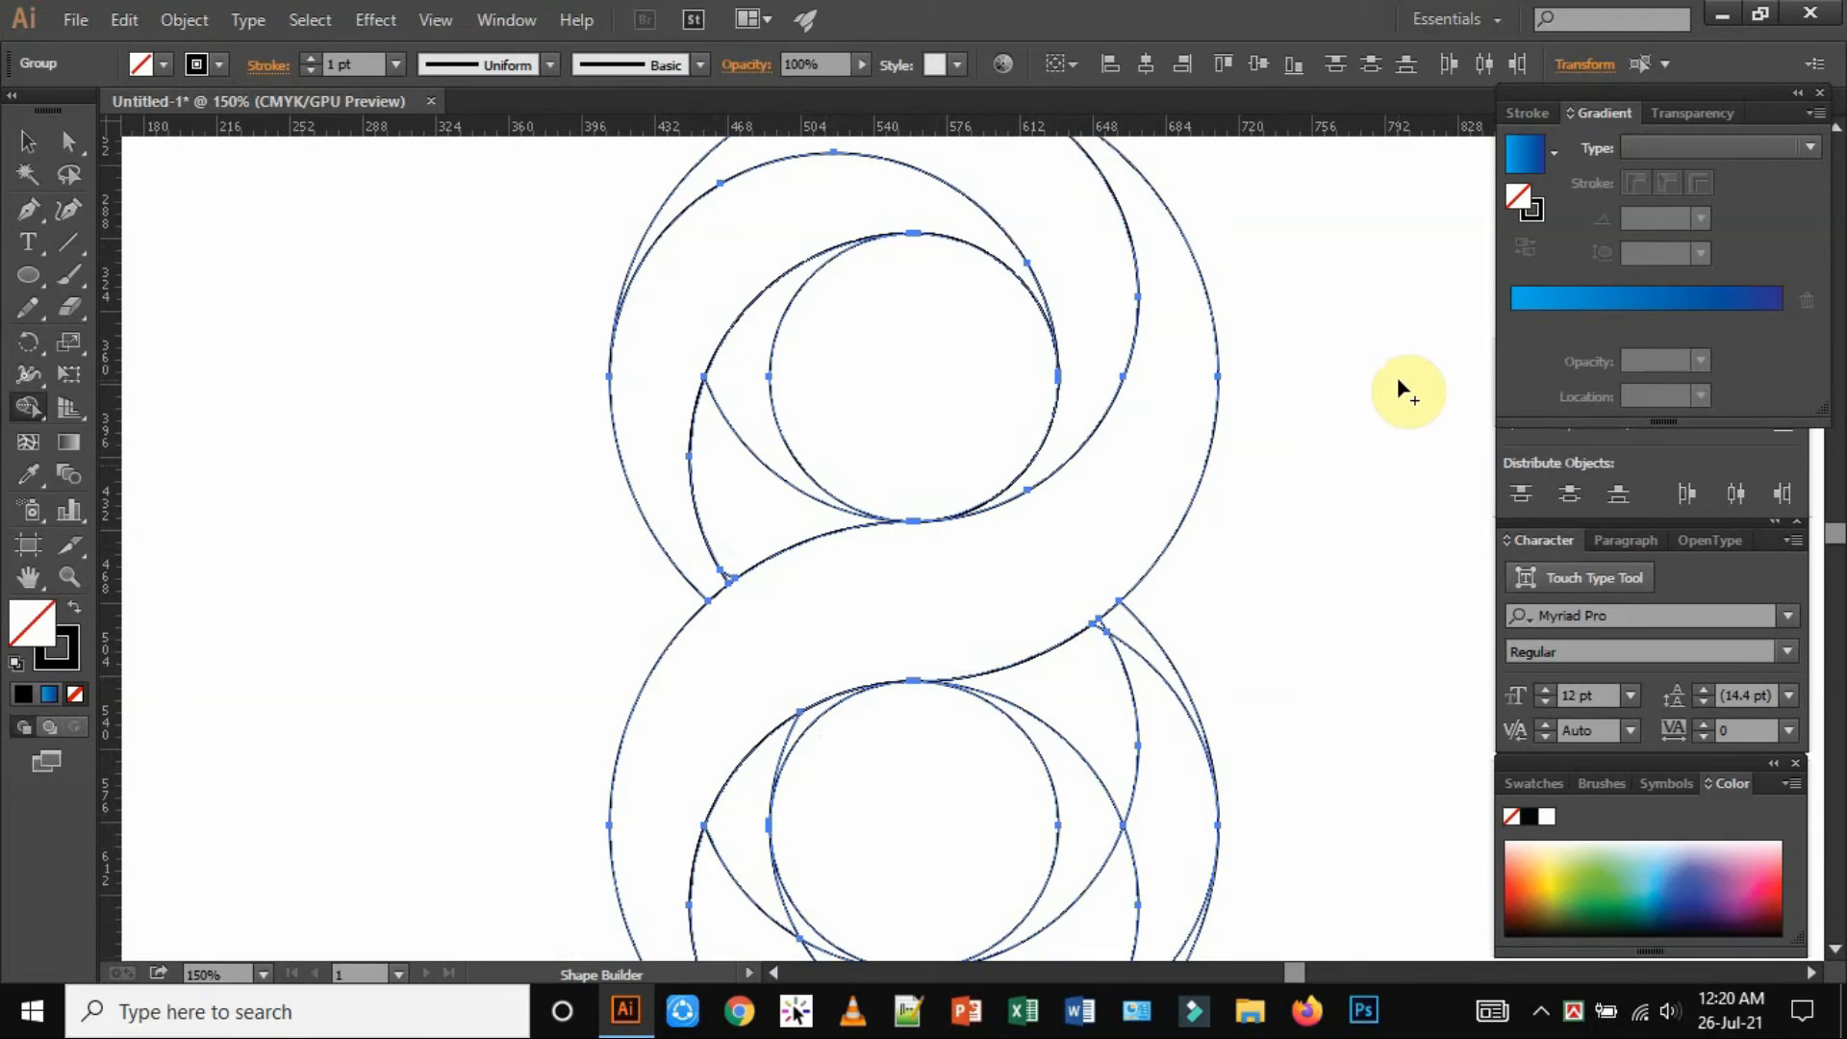
Merge the lower group's bottom arch with the regions curving up its left side, and its right crescent with the regions beneath the inner circle
key("space")
left_click_drag(1087, 658, 1076, 277)
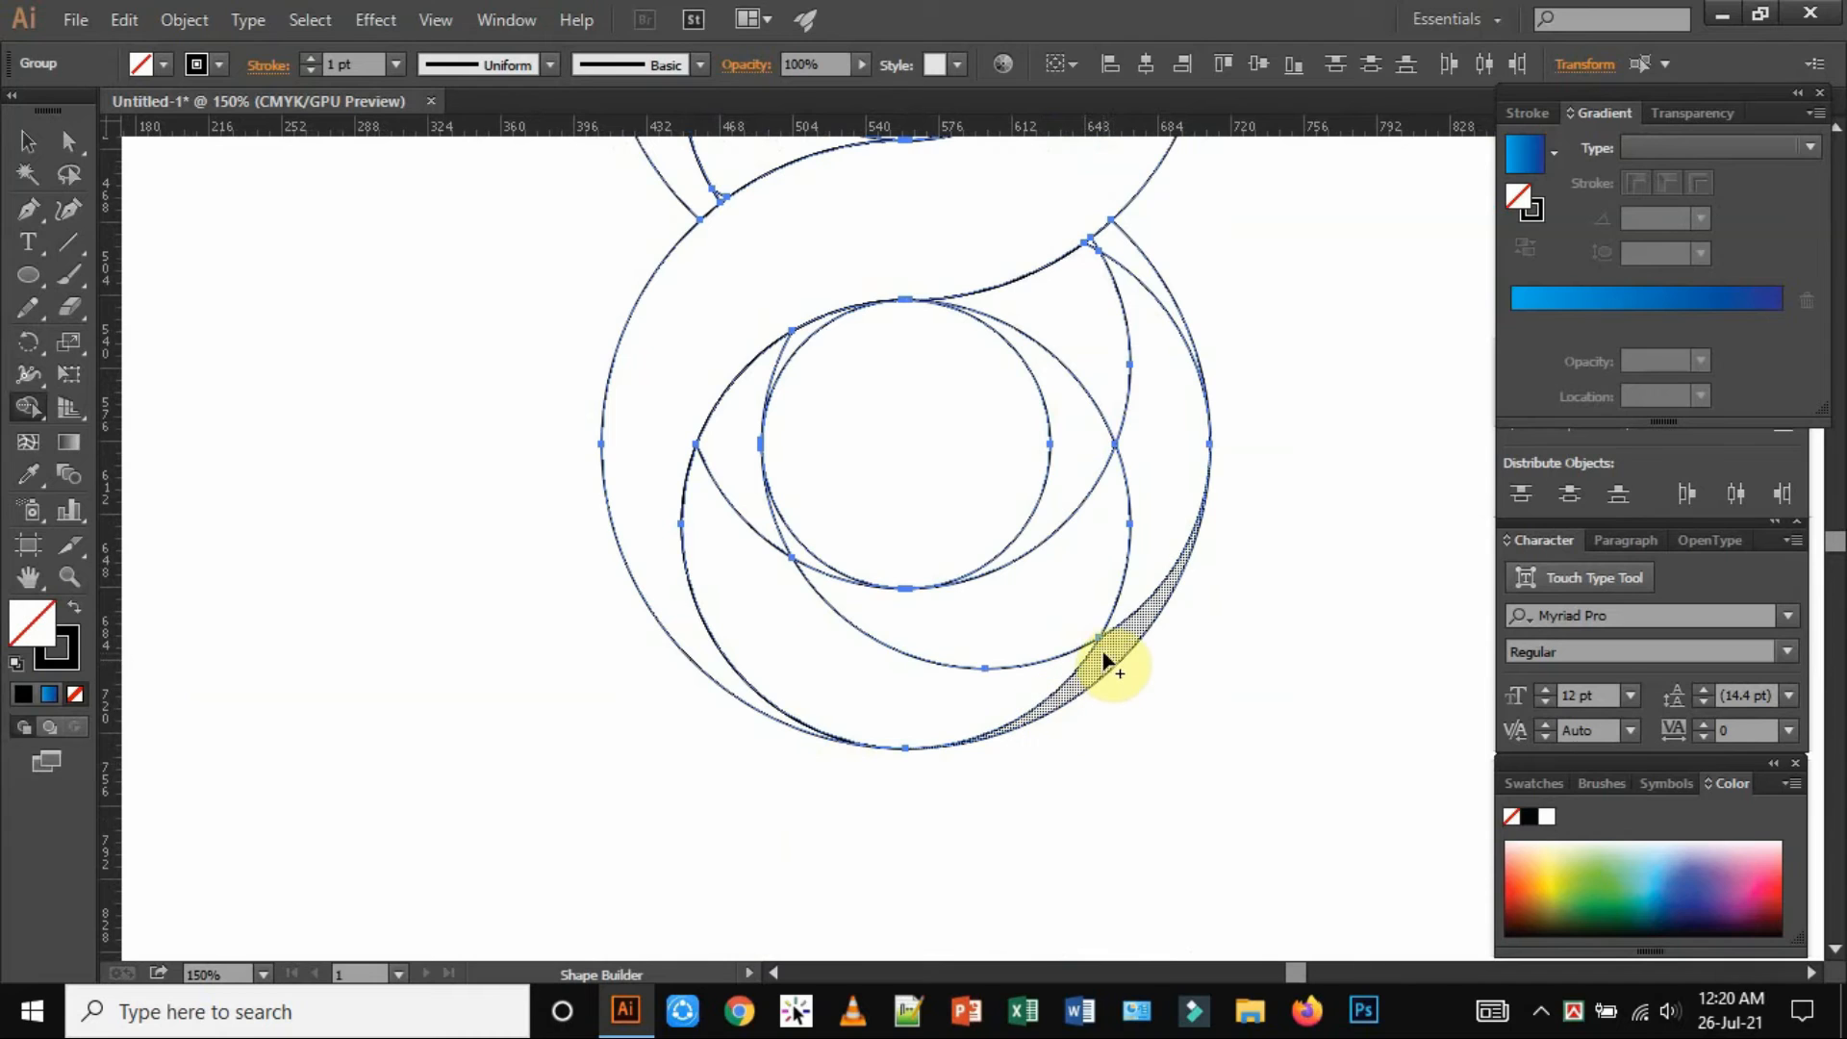
mouse_move(1104, 656)
left_mouse_down()
mouse_move(1045, 675)
mouse_move(848, 671)
mouse_move(763, 566)
mouse_move(747, 462)
mouse_move(785, 349)
left_mouse_up()
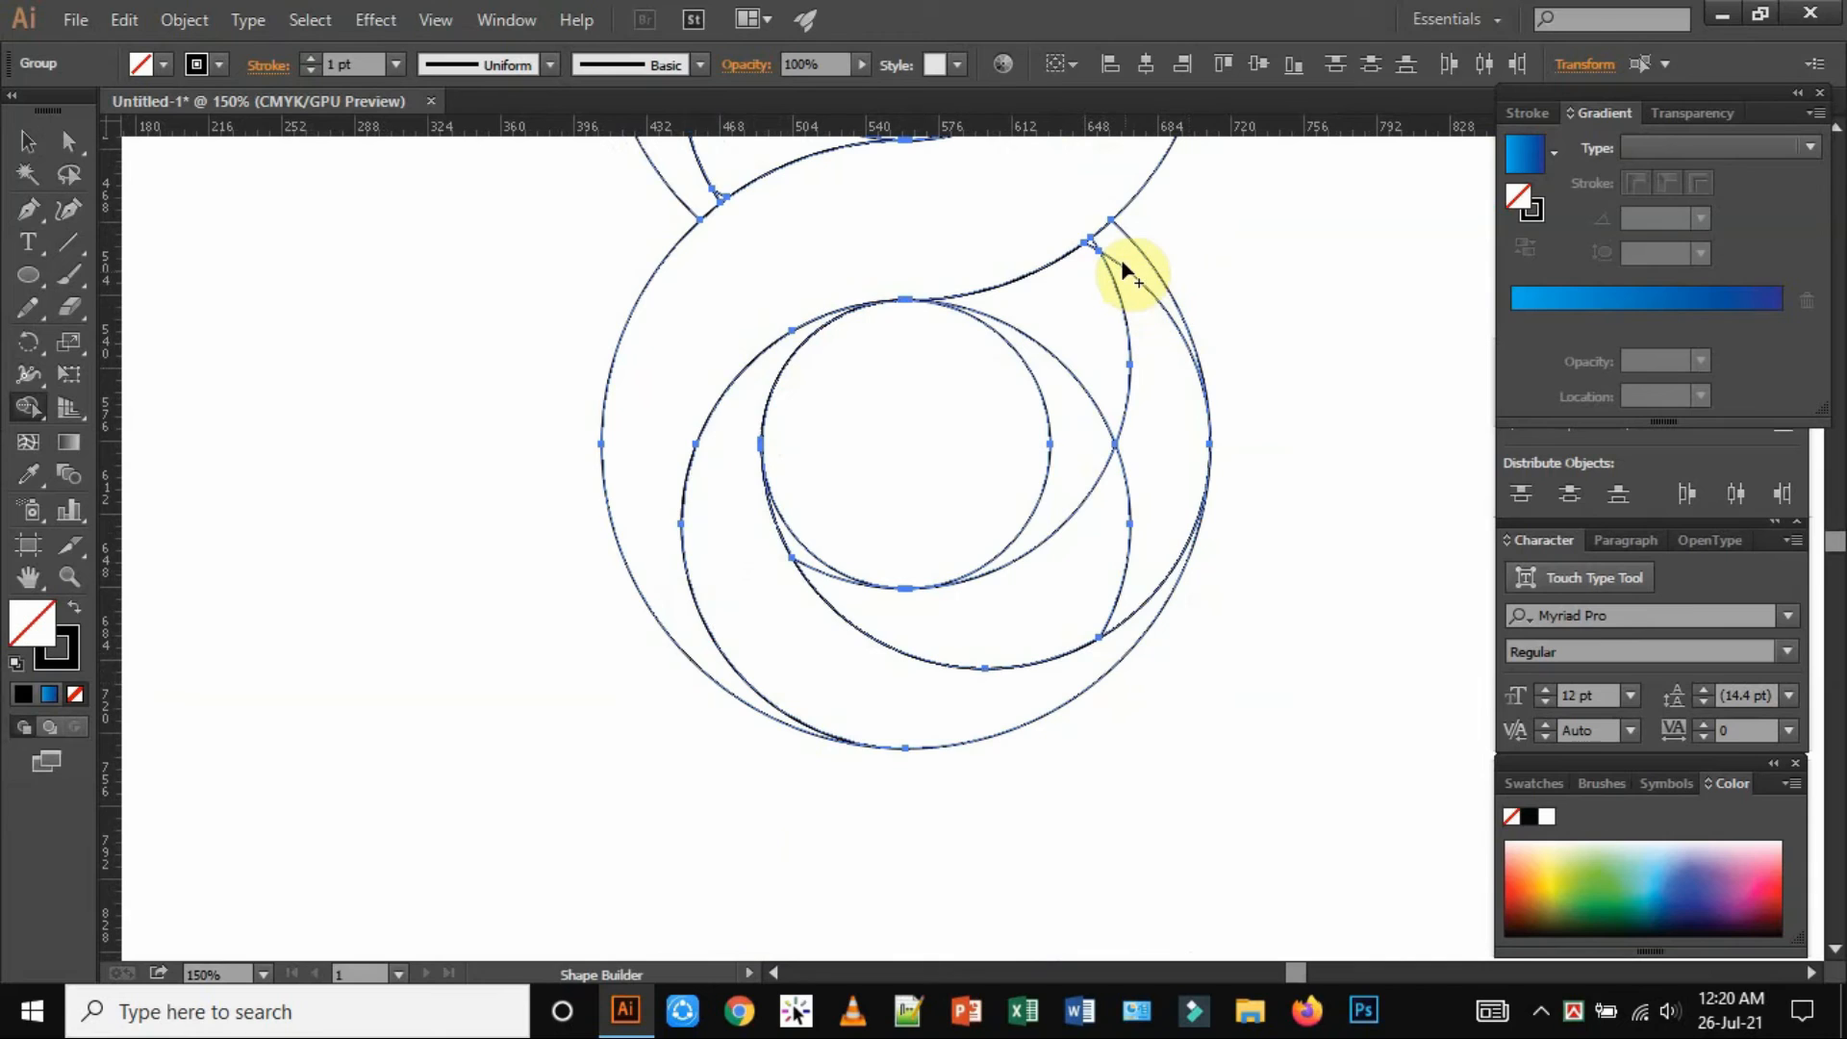
mouse_move(1118, 256)
left_mouse_down()
mouse_move(1146, 347)
mouse_move(1128, 524)
mouse_move(1001, 600)
mouse_move(864, 598)
mouse_move(800, 558)
left_mouse_up()
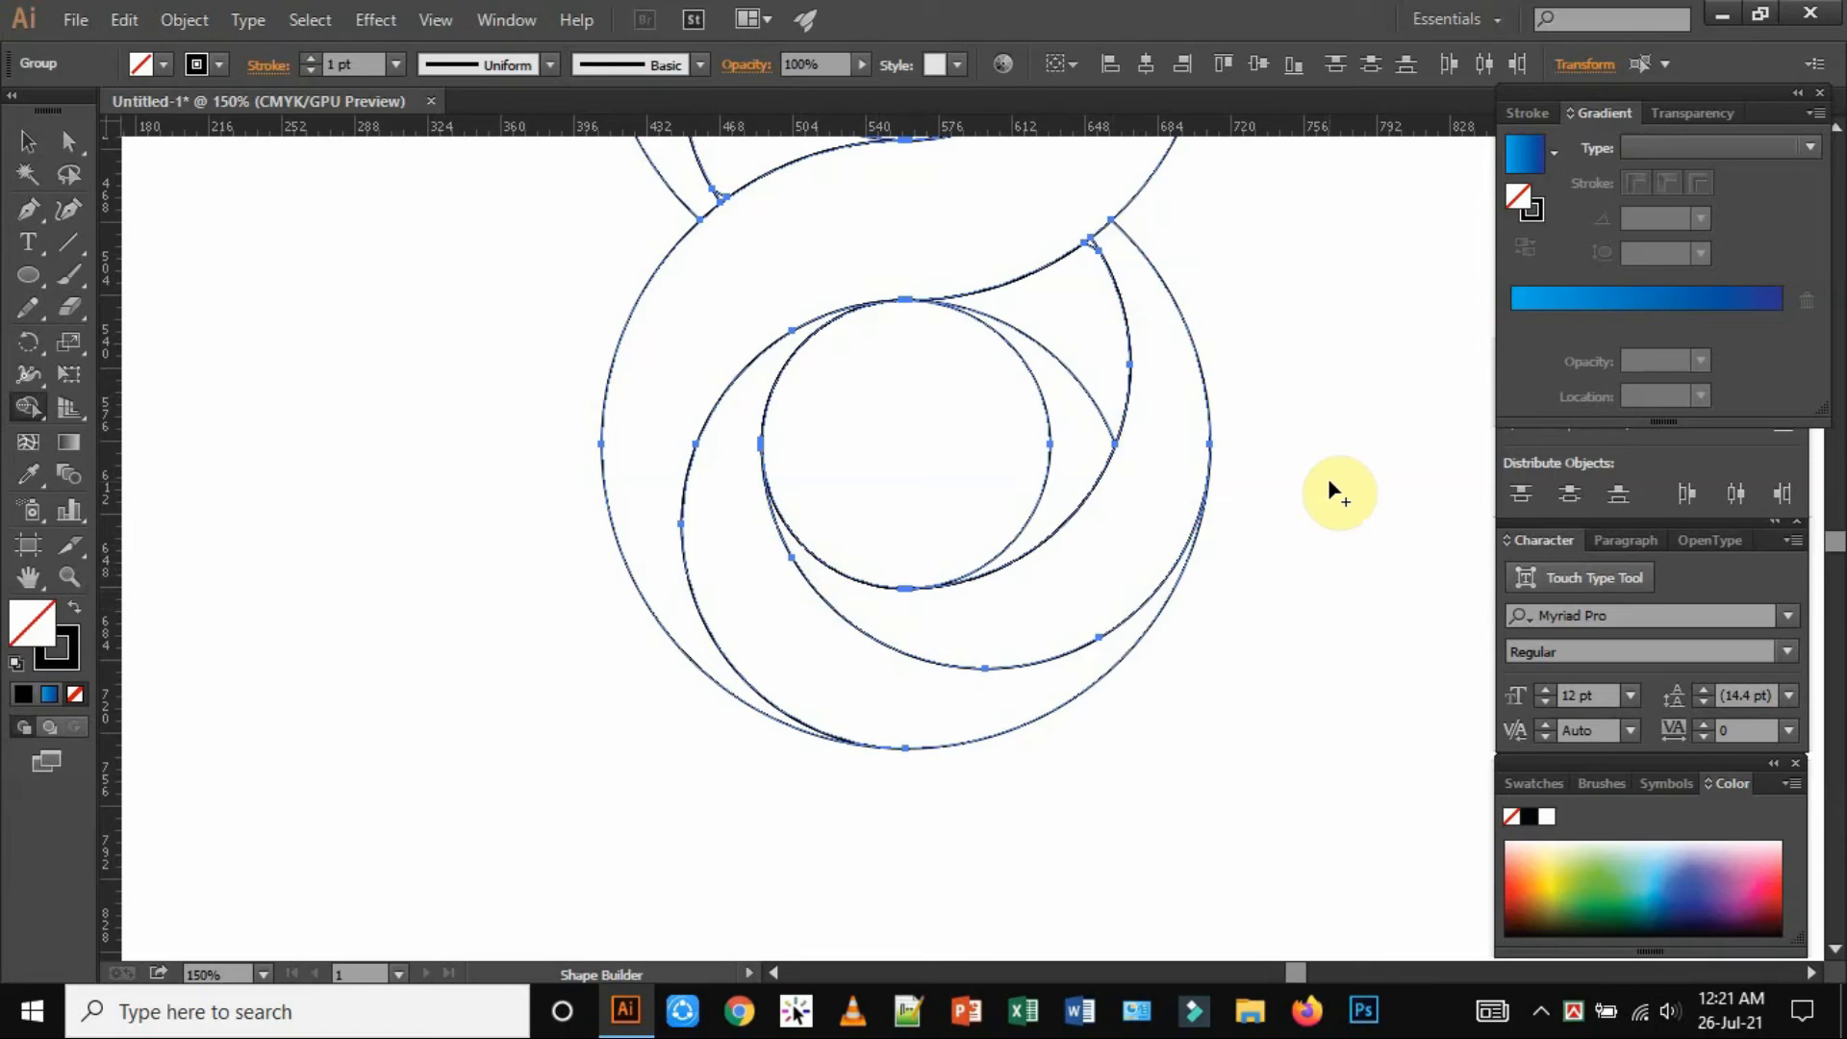
key("ctrl+0")
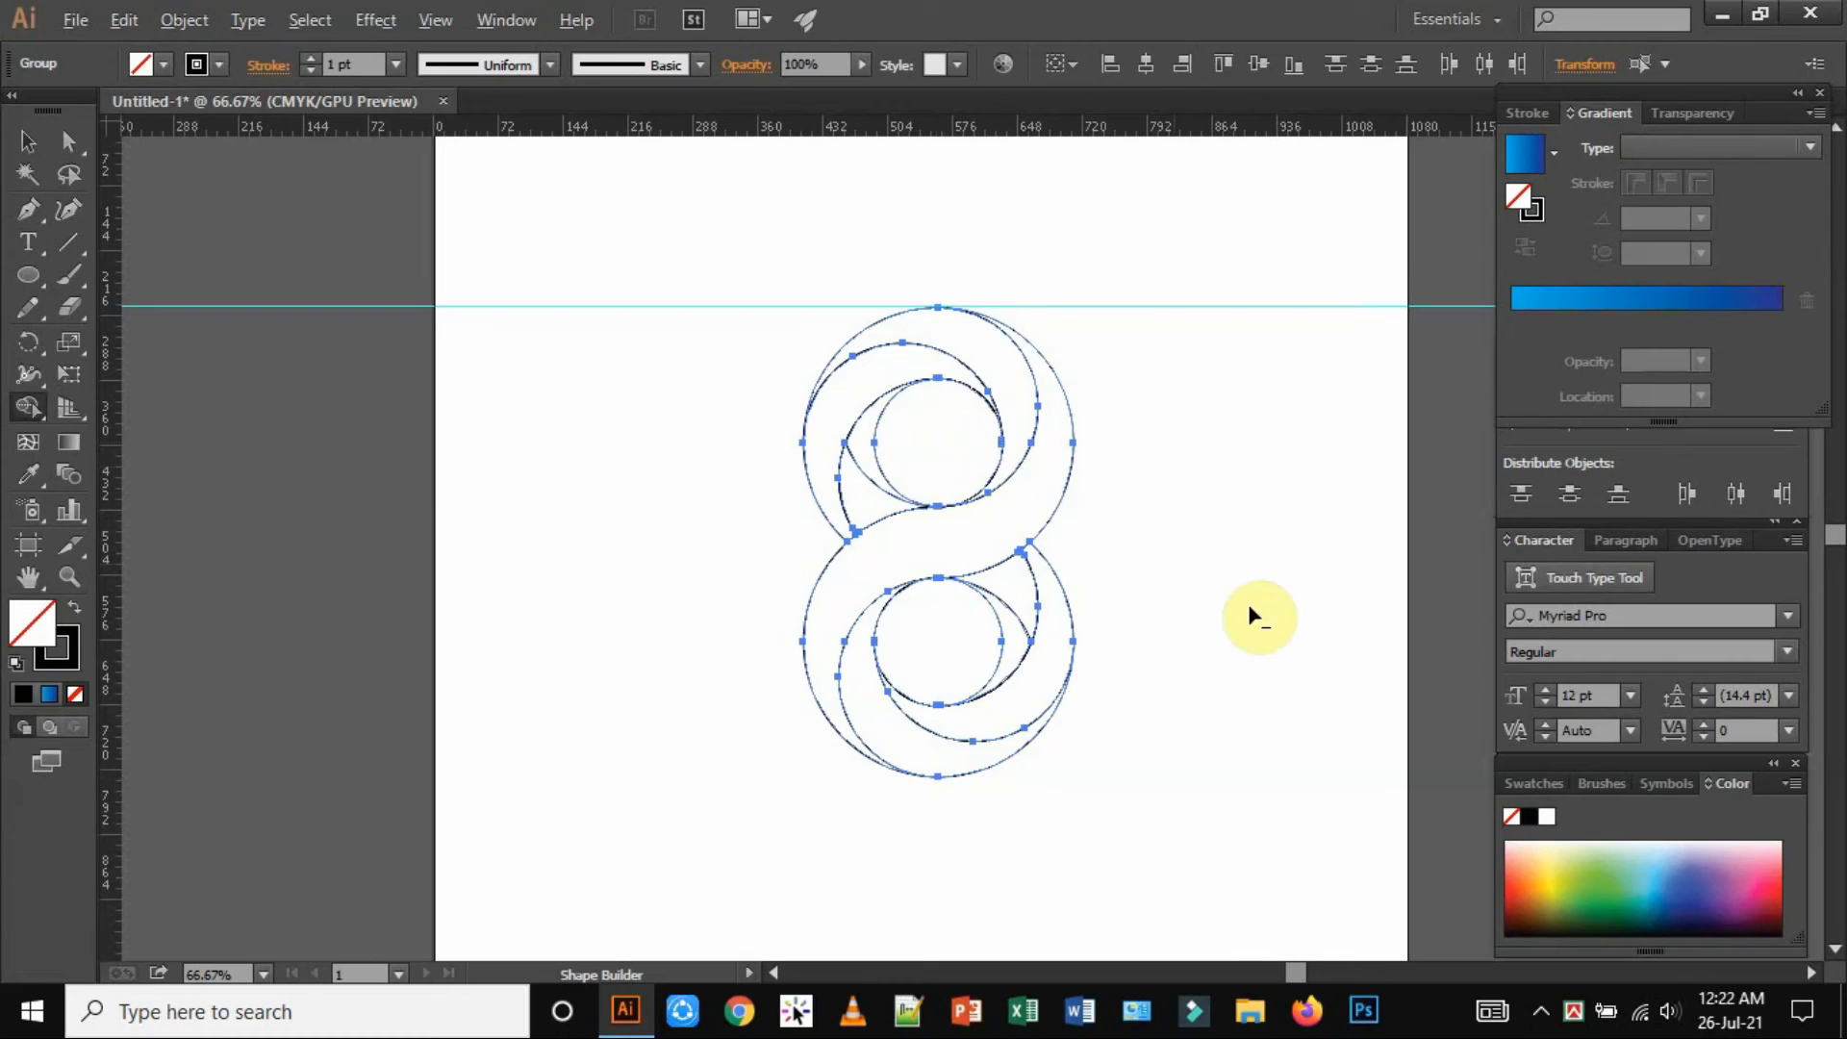
Remove the inner circle regions from the upper and lower loops with Shape Builder, and deselect the artwork
left_click(925, 433, "alt")
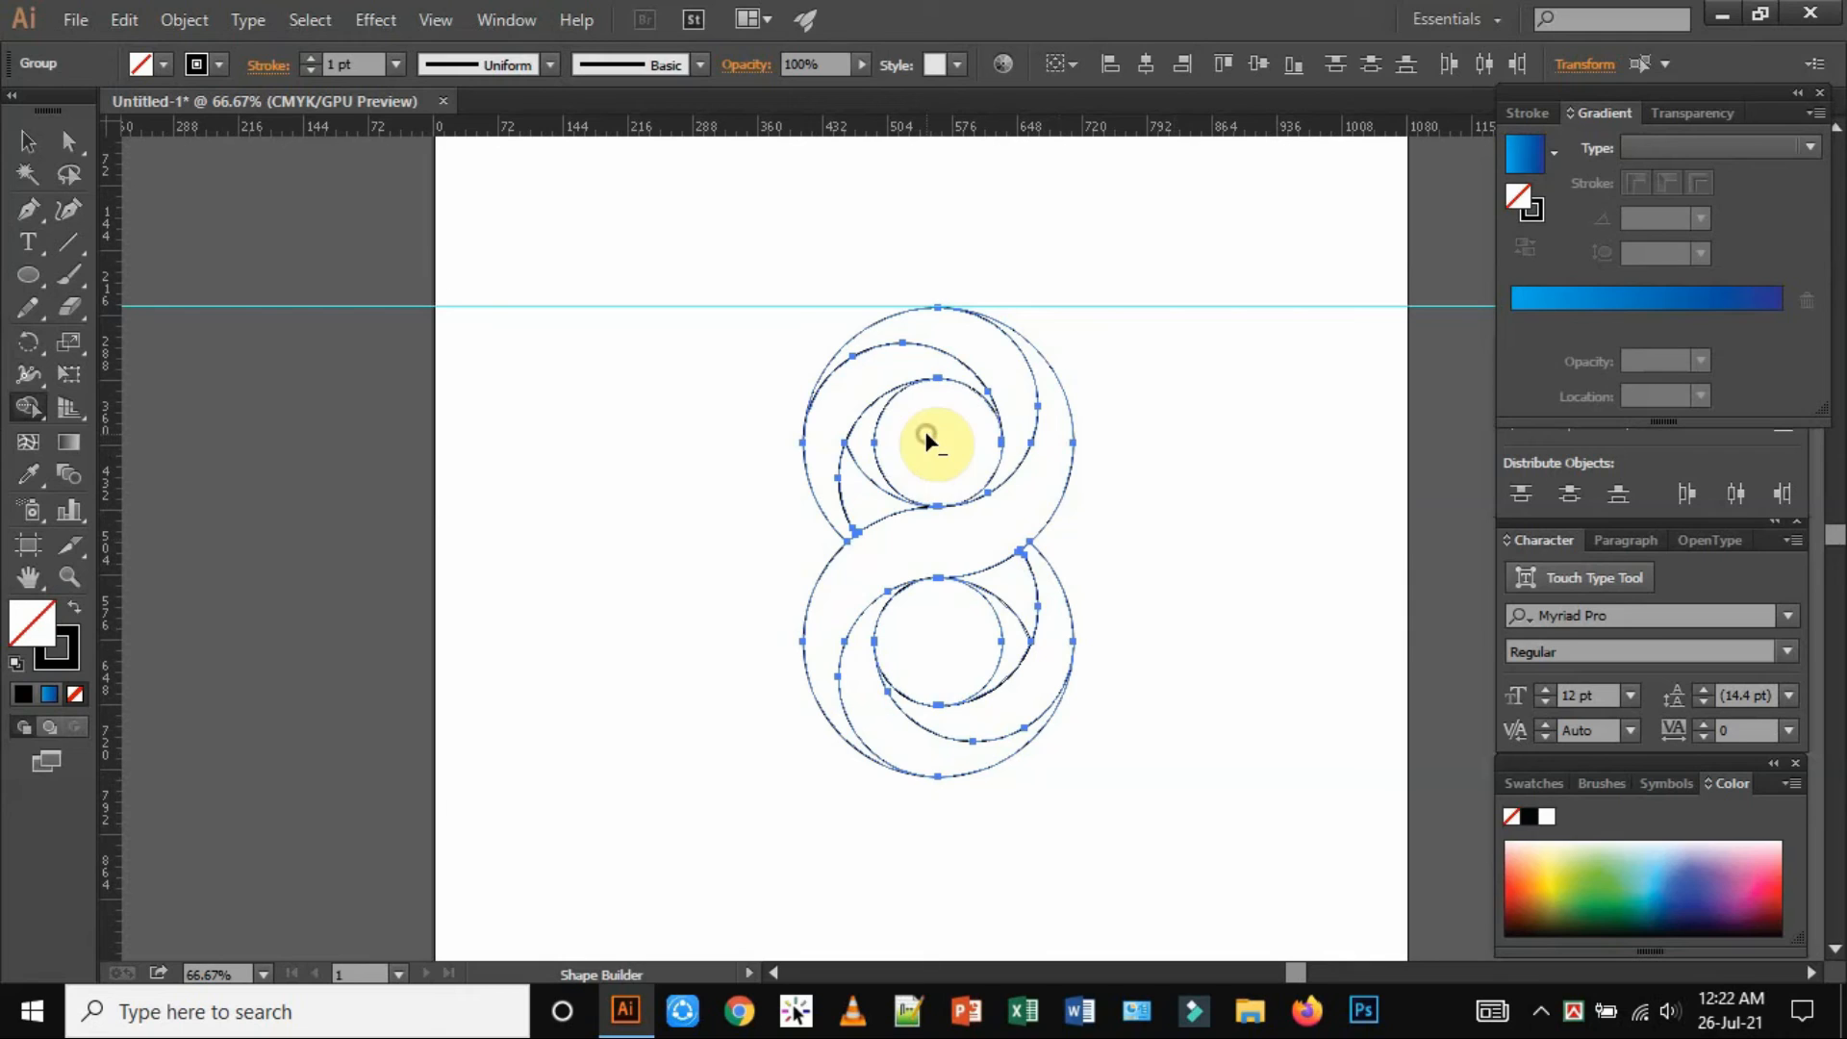
left_click(949, 649, "alt")
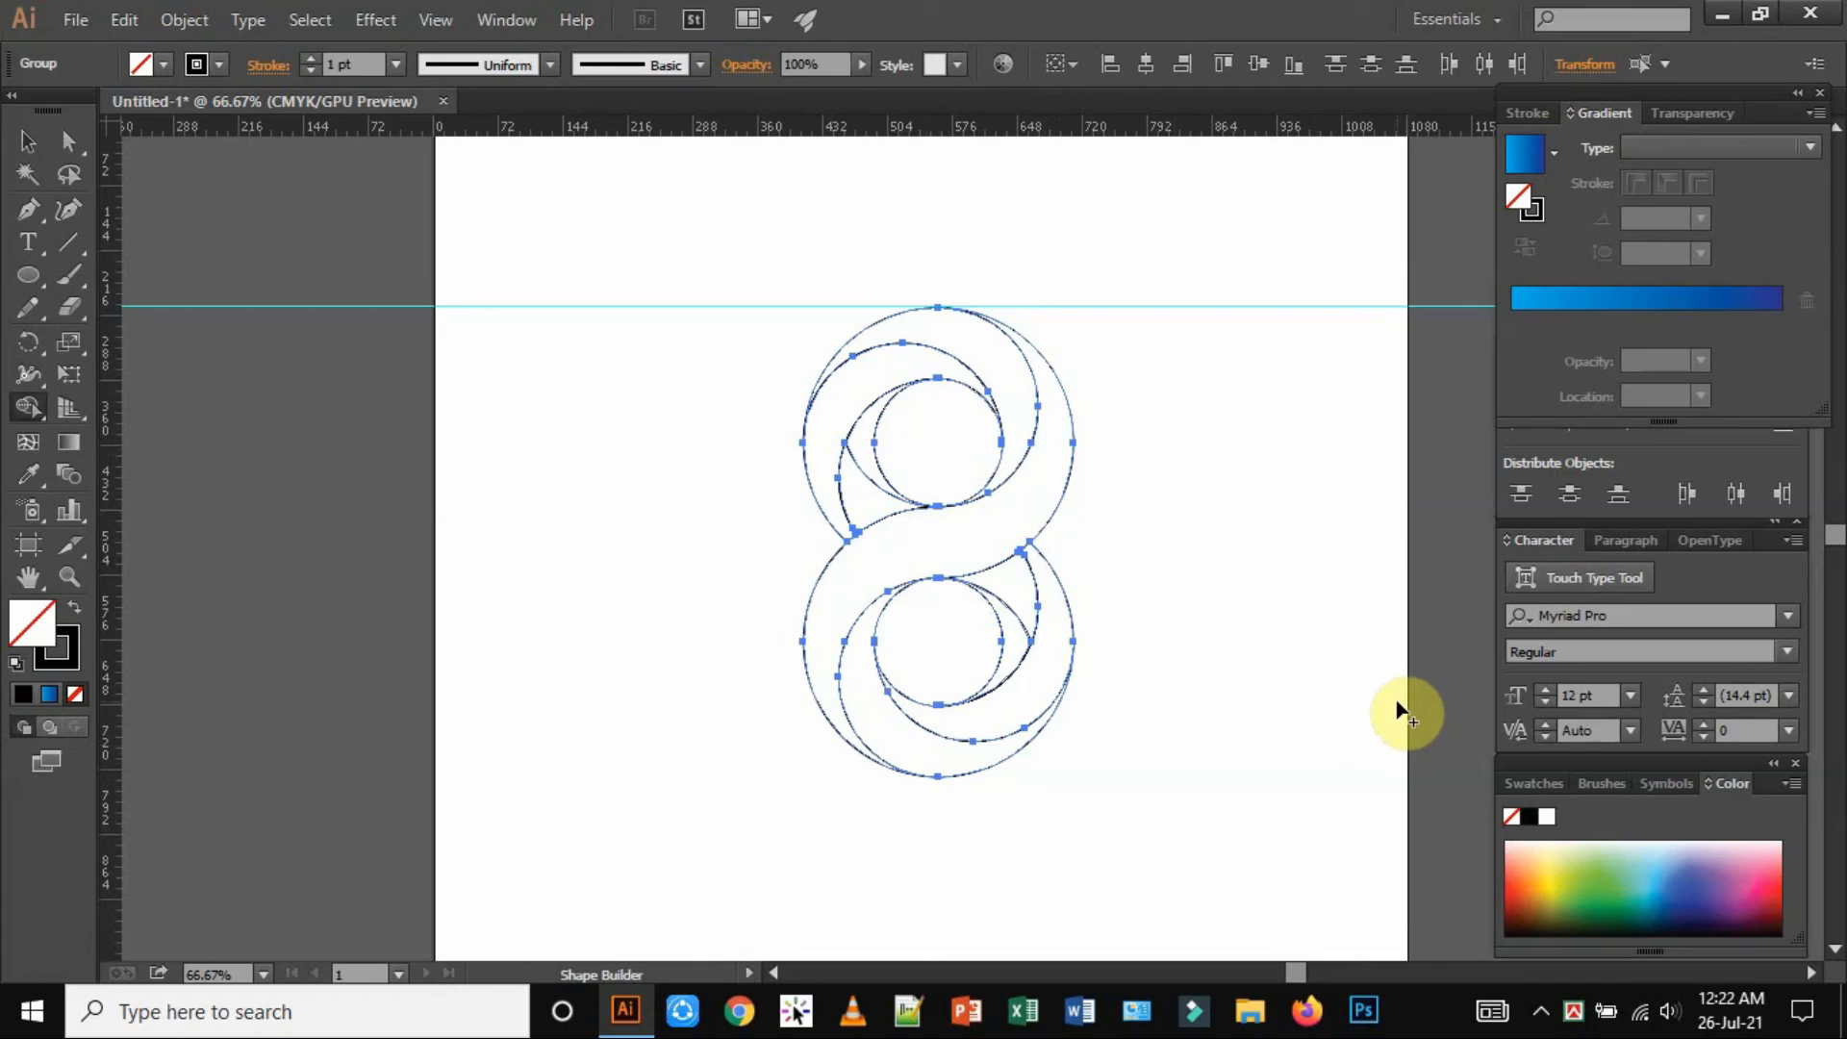
key("v")
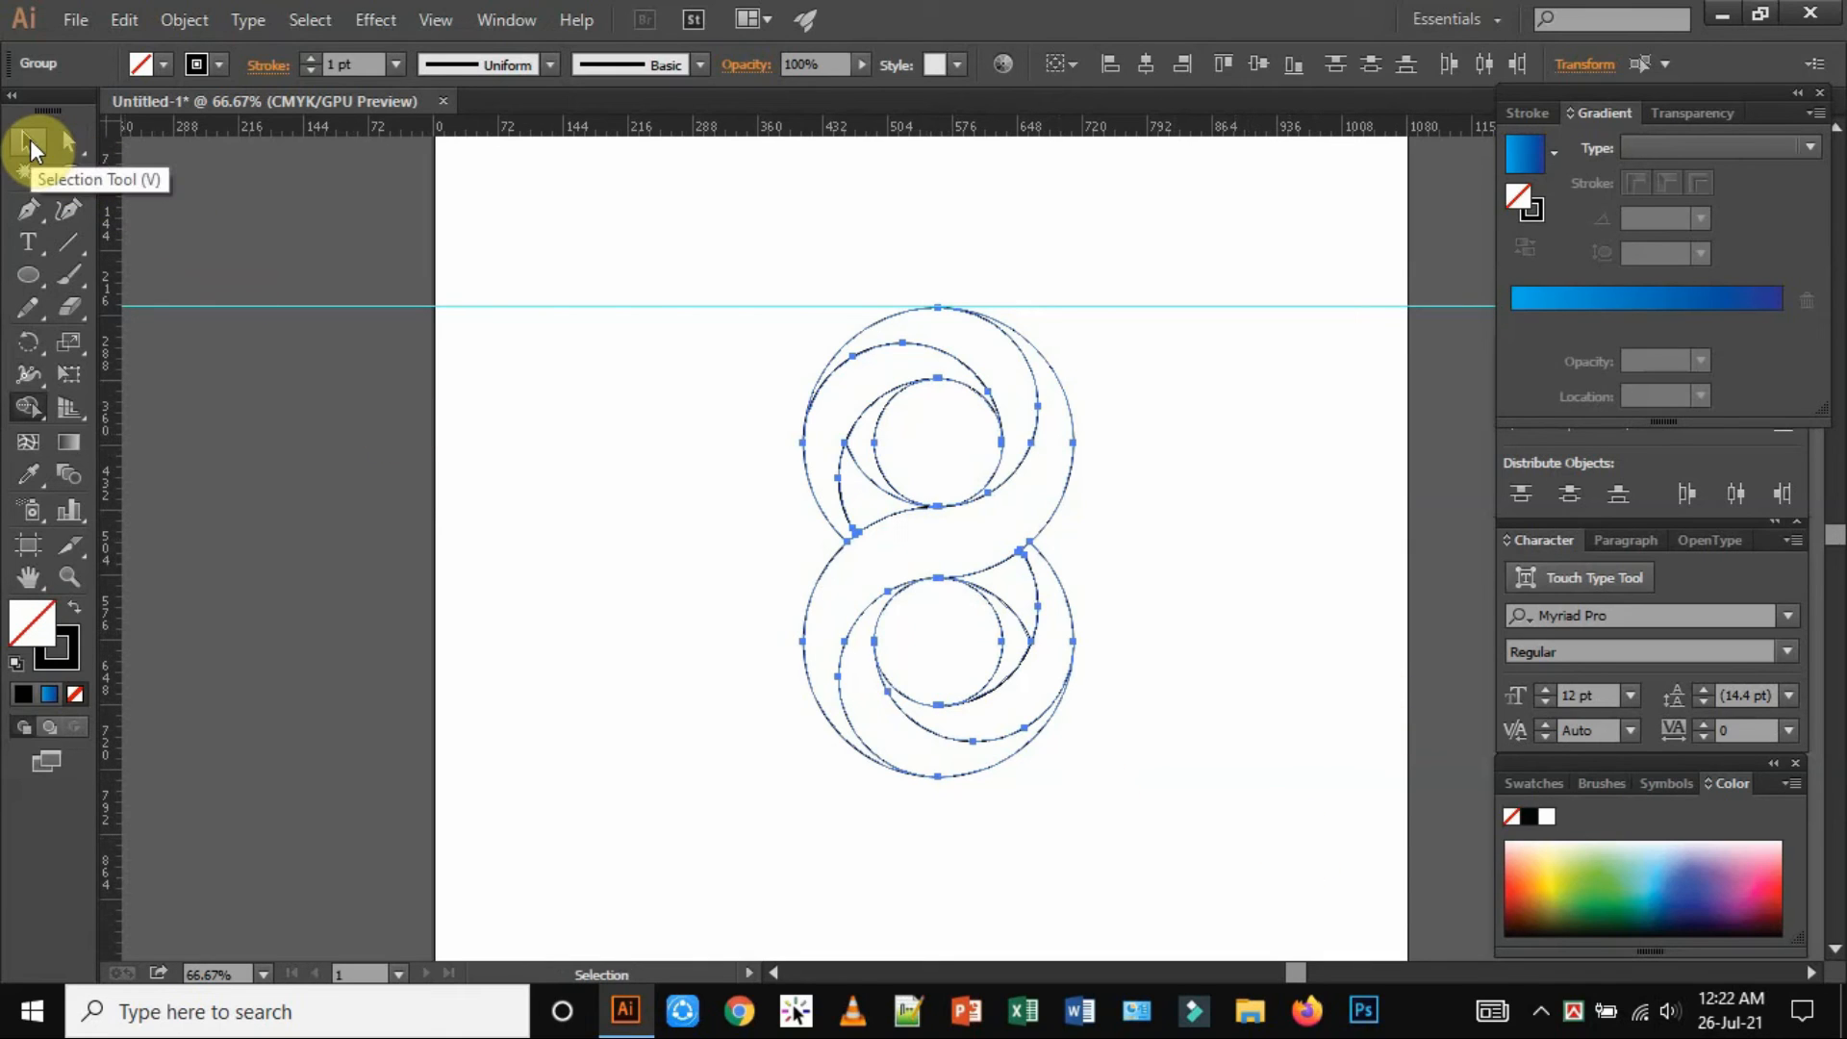
left_click(29, 142)
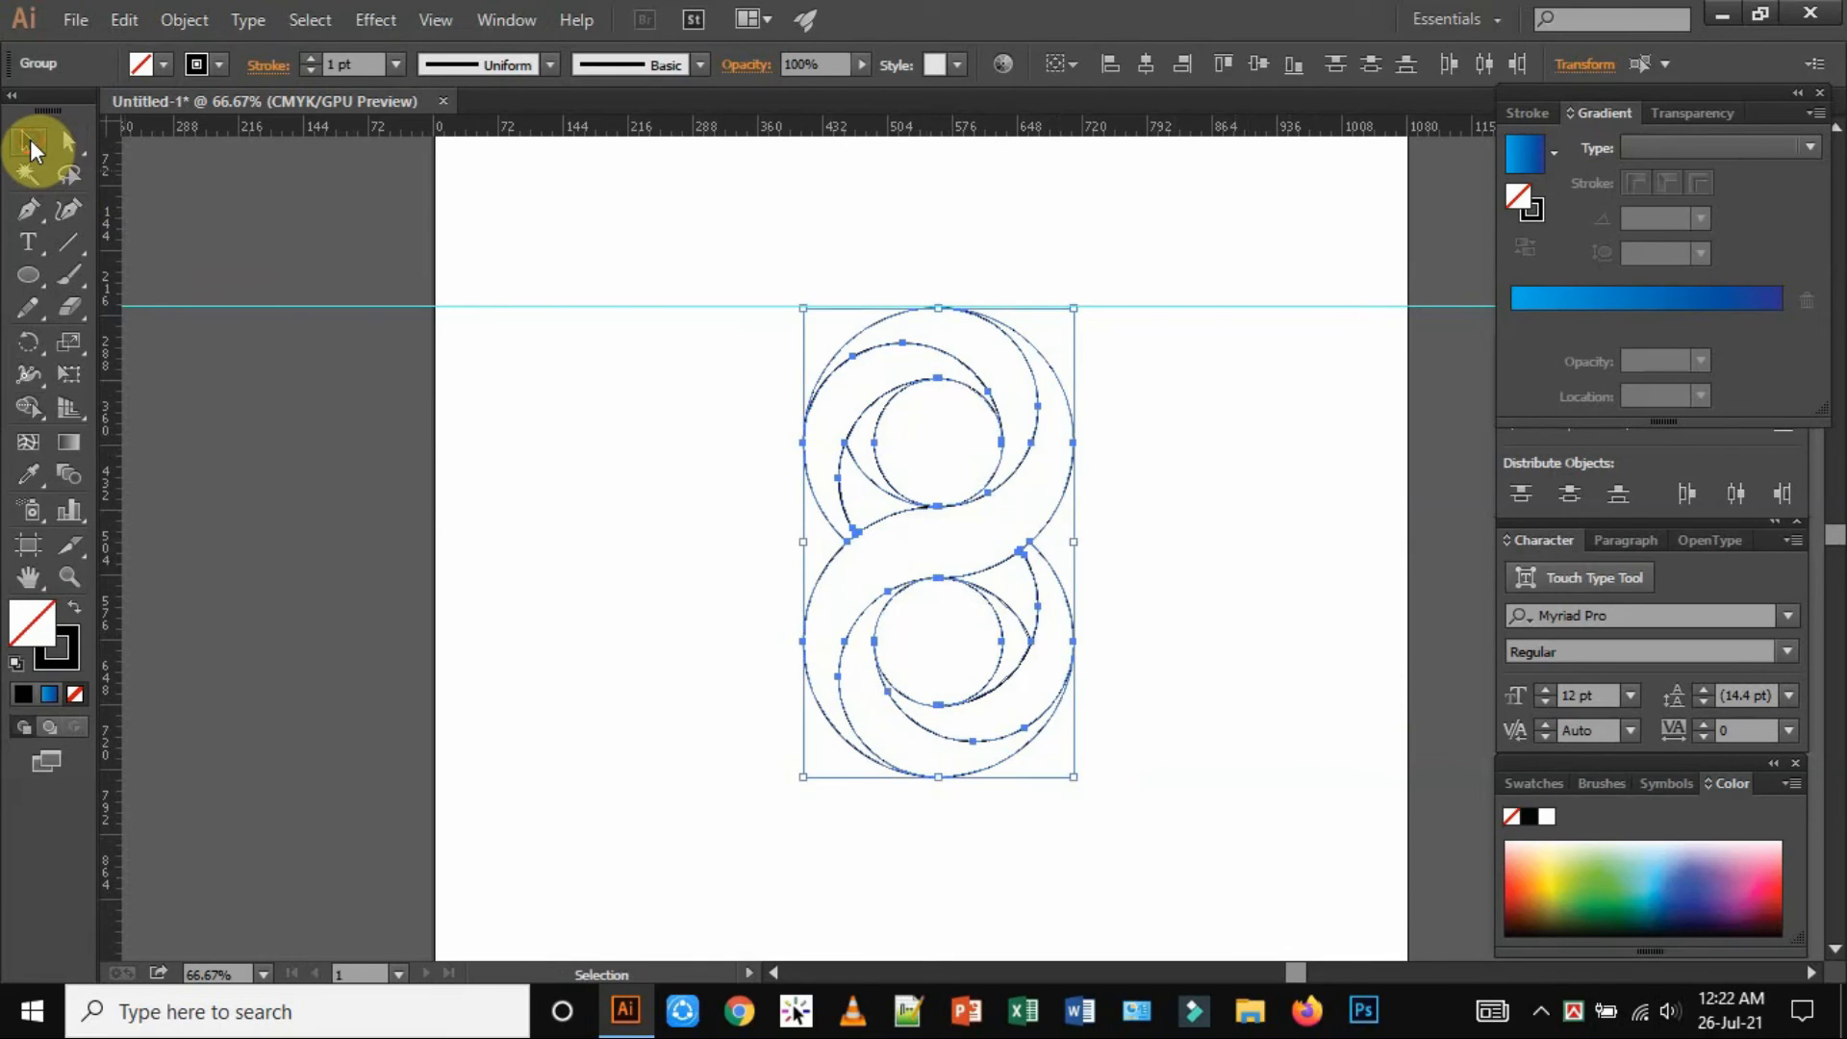
left_click(1238, 516)
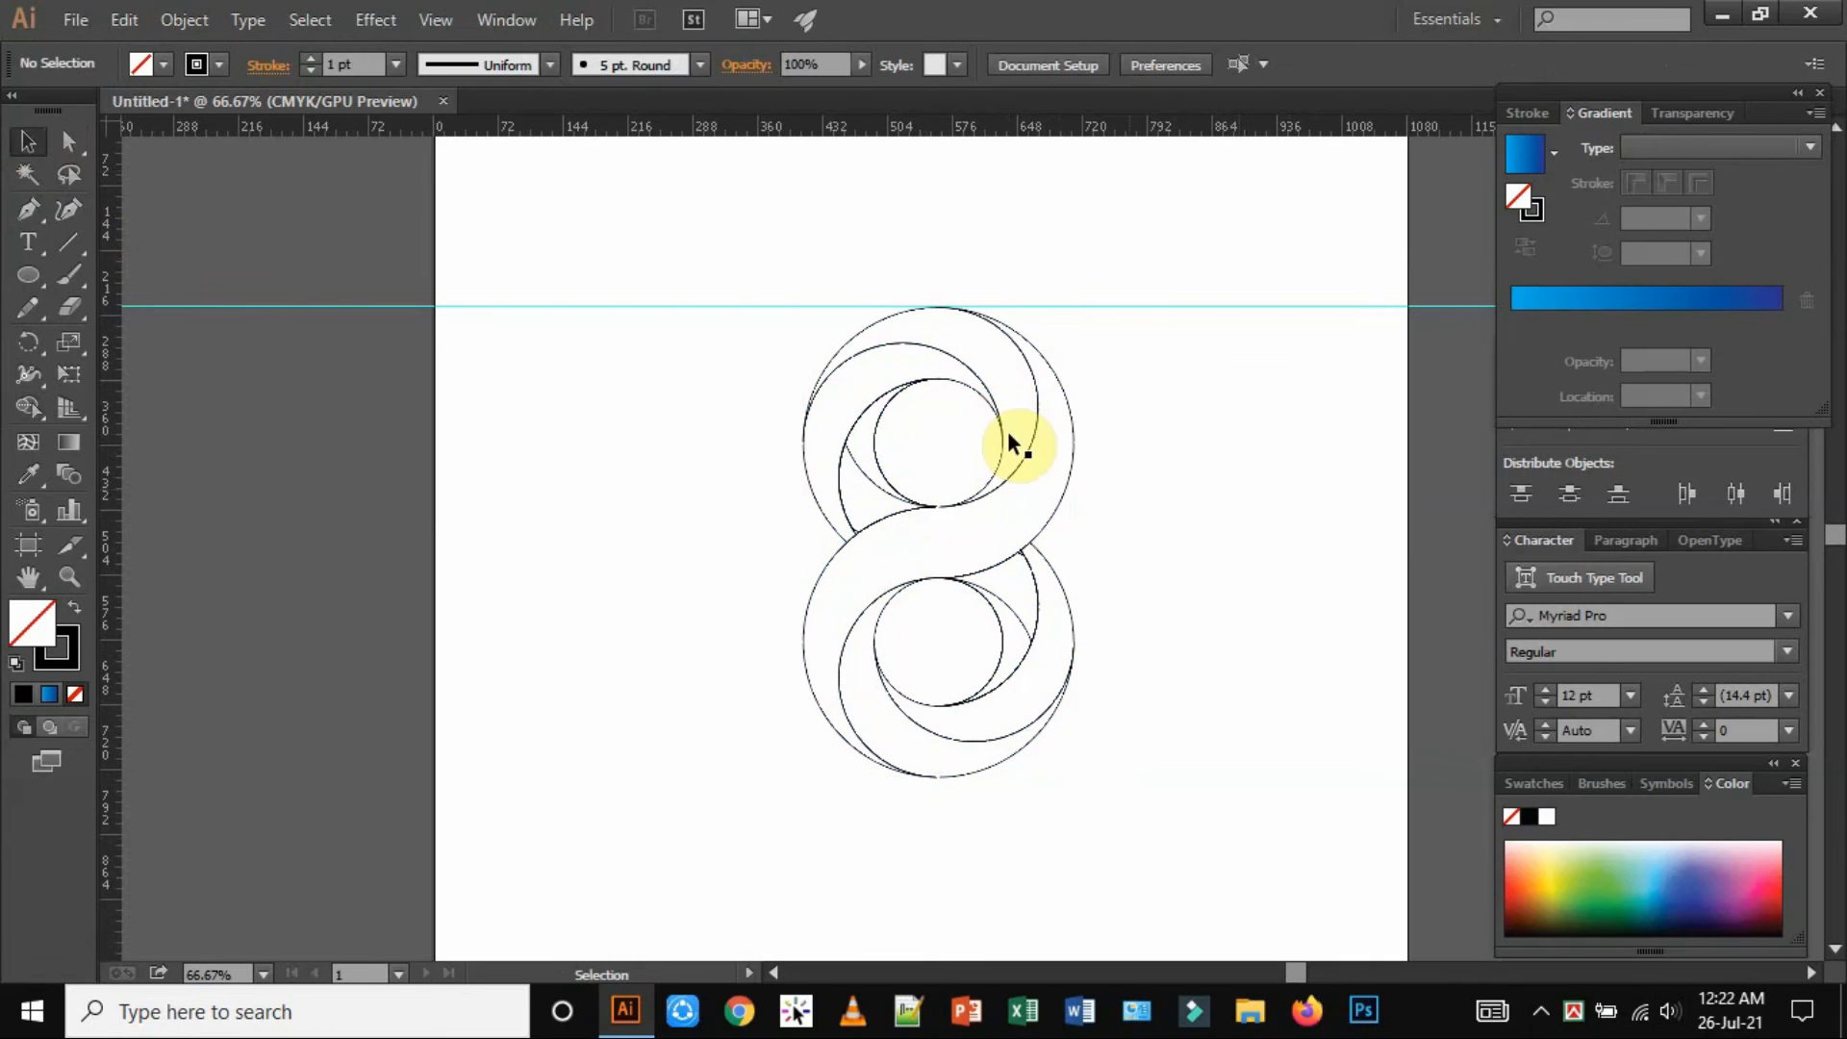
Ungroup the upper and lower groups and check that the crescents and the S-shaped band can be selected as separate paths
left_click(977, 383)
right_click(980, 385)
left_click(1118, 541)
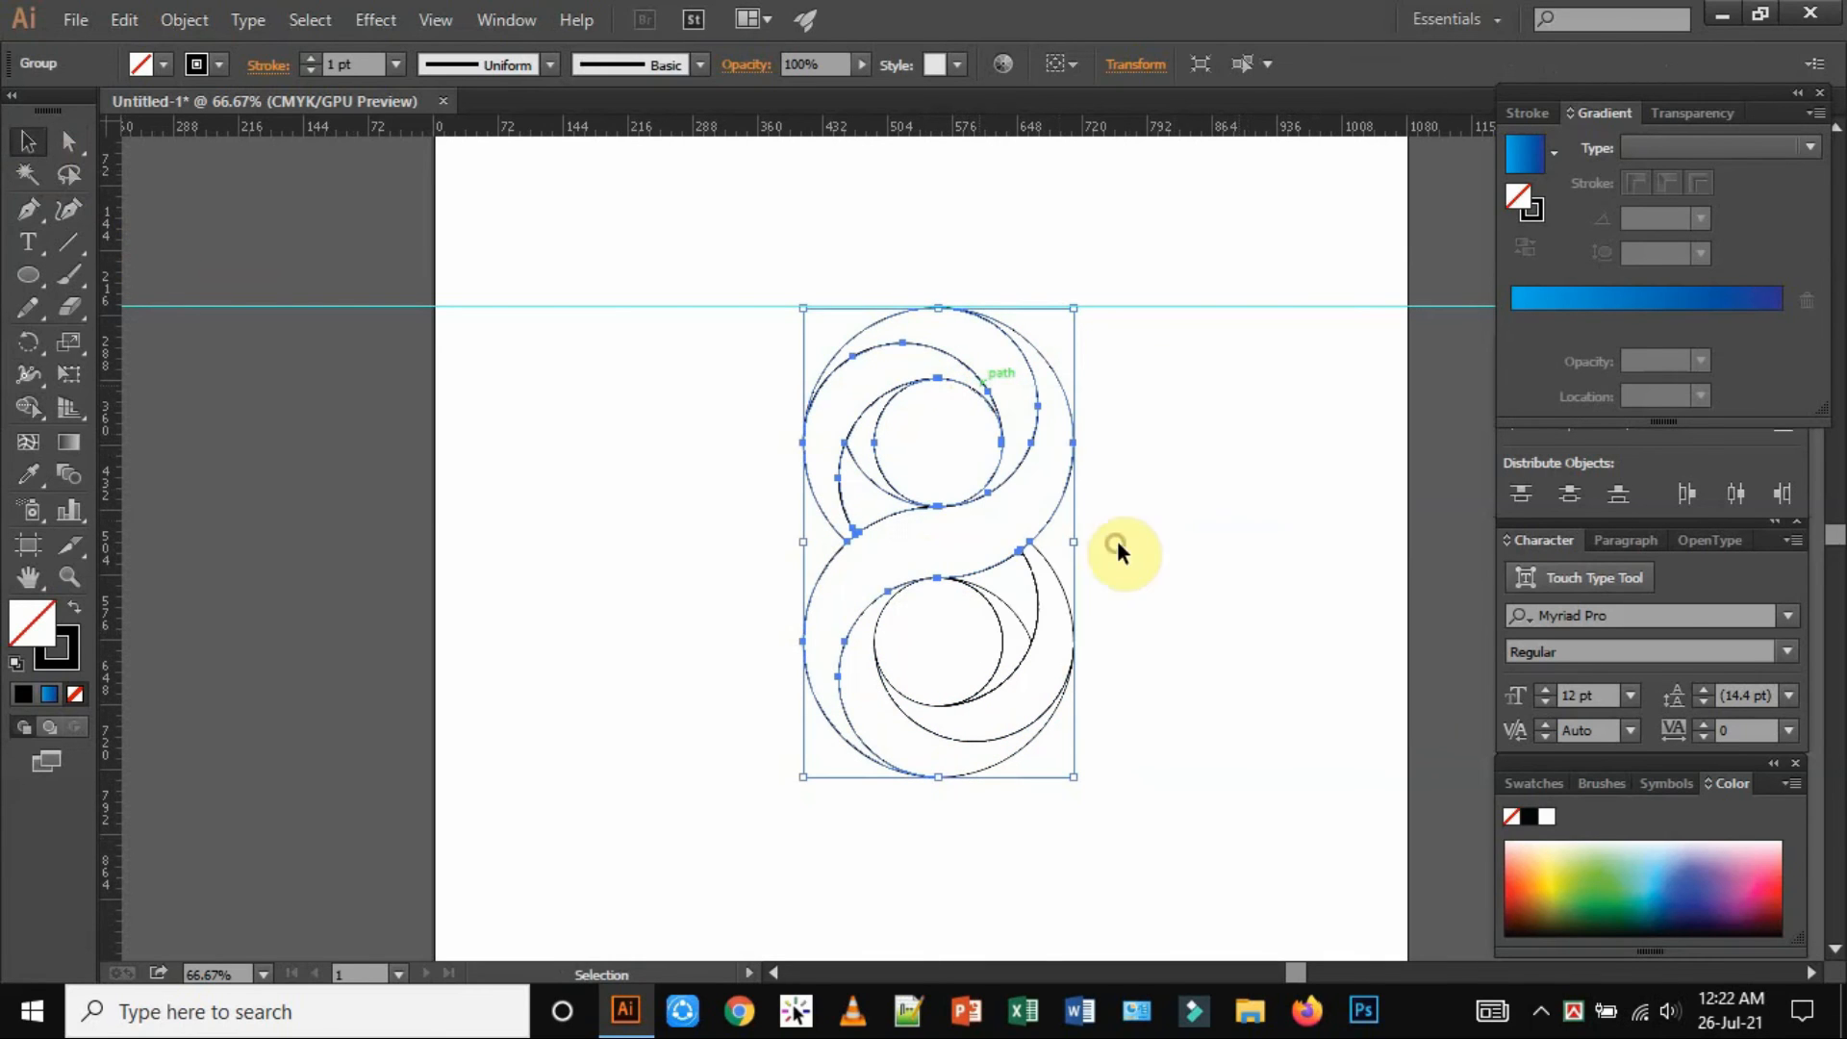
left_click(1212, 606)
left_click(1024, 639)
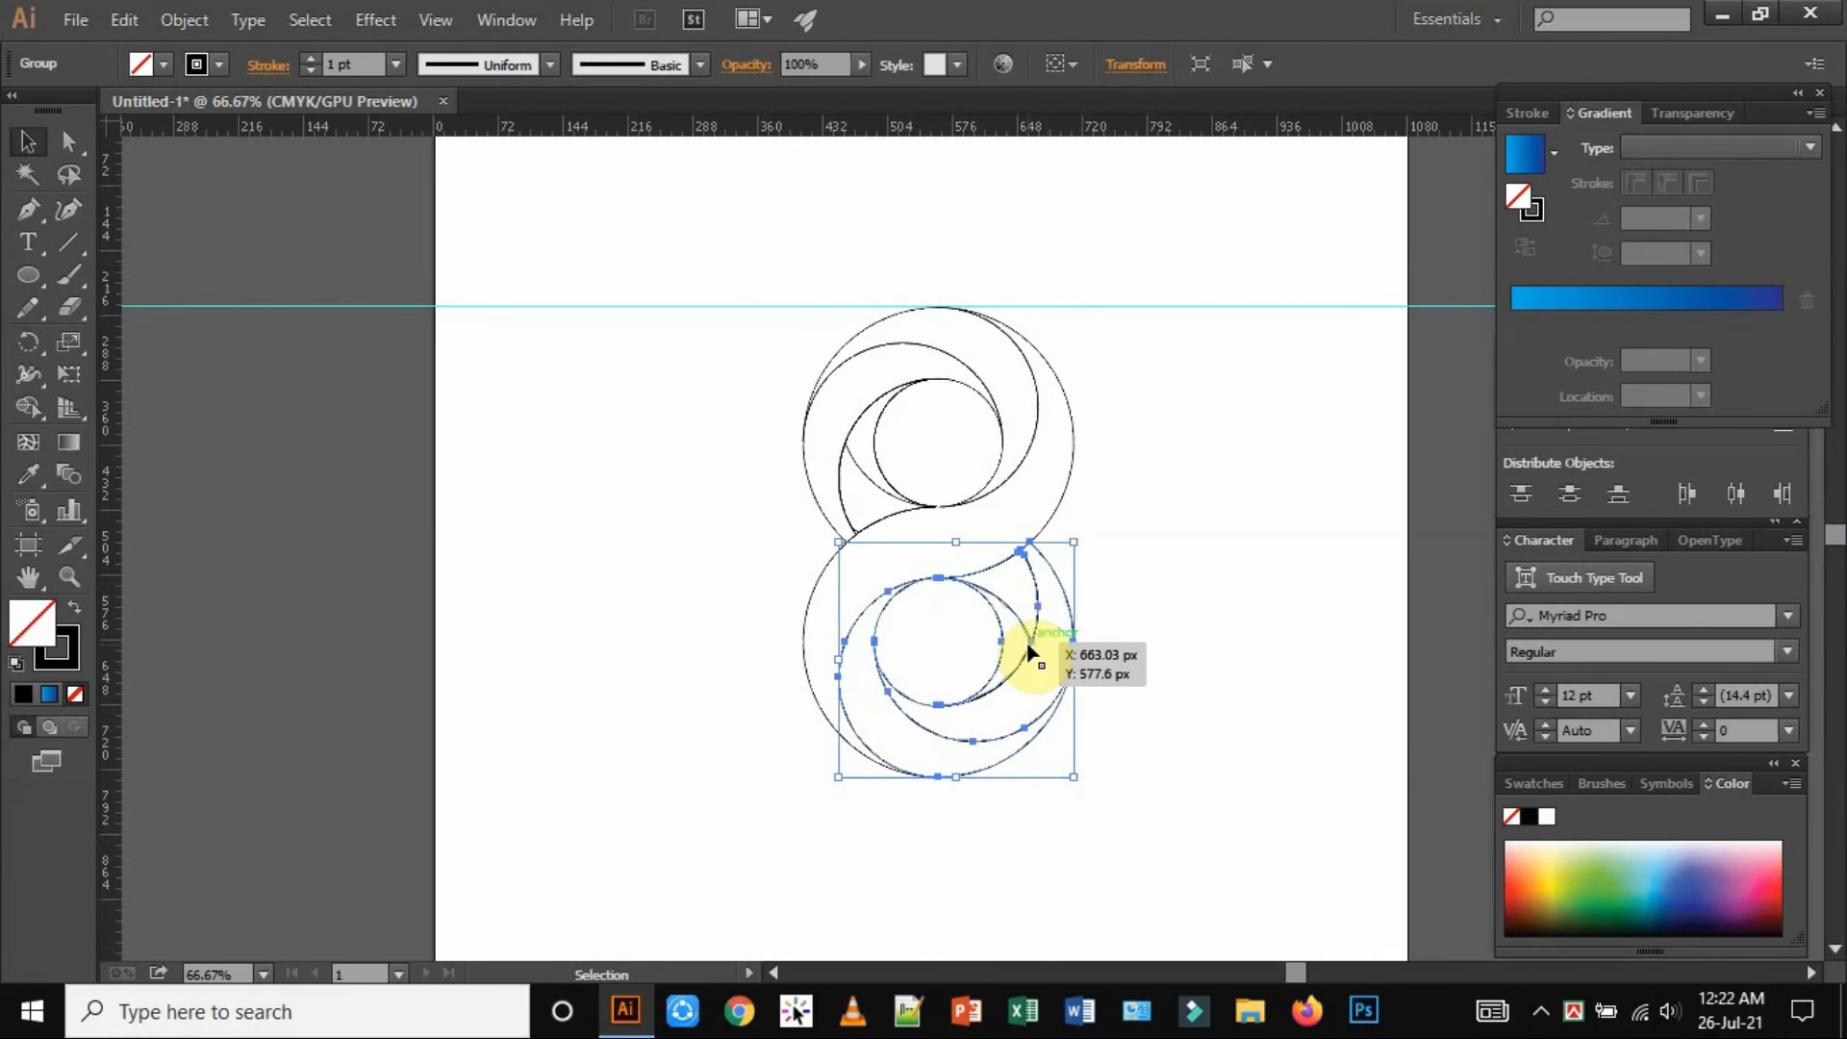
right_click(1026, 642)
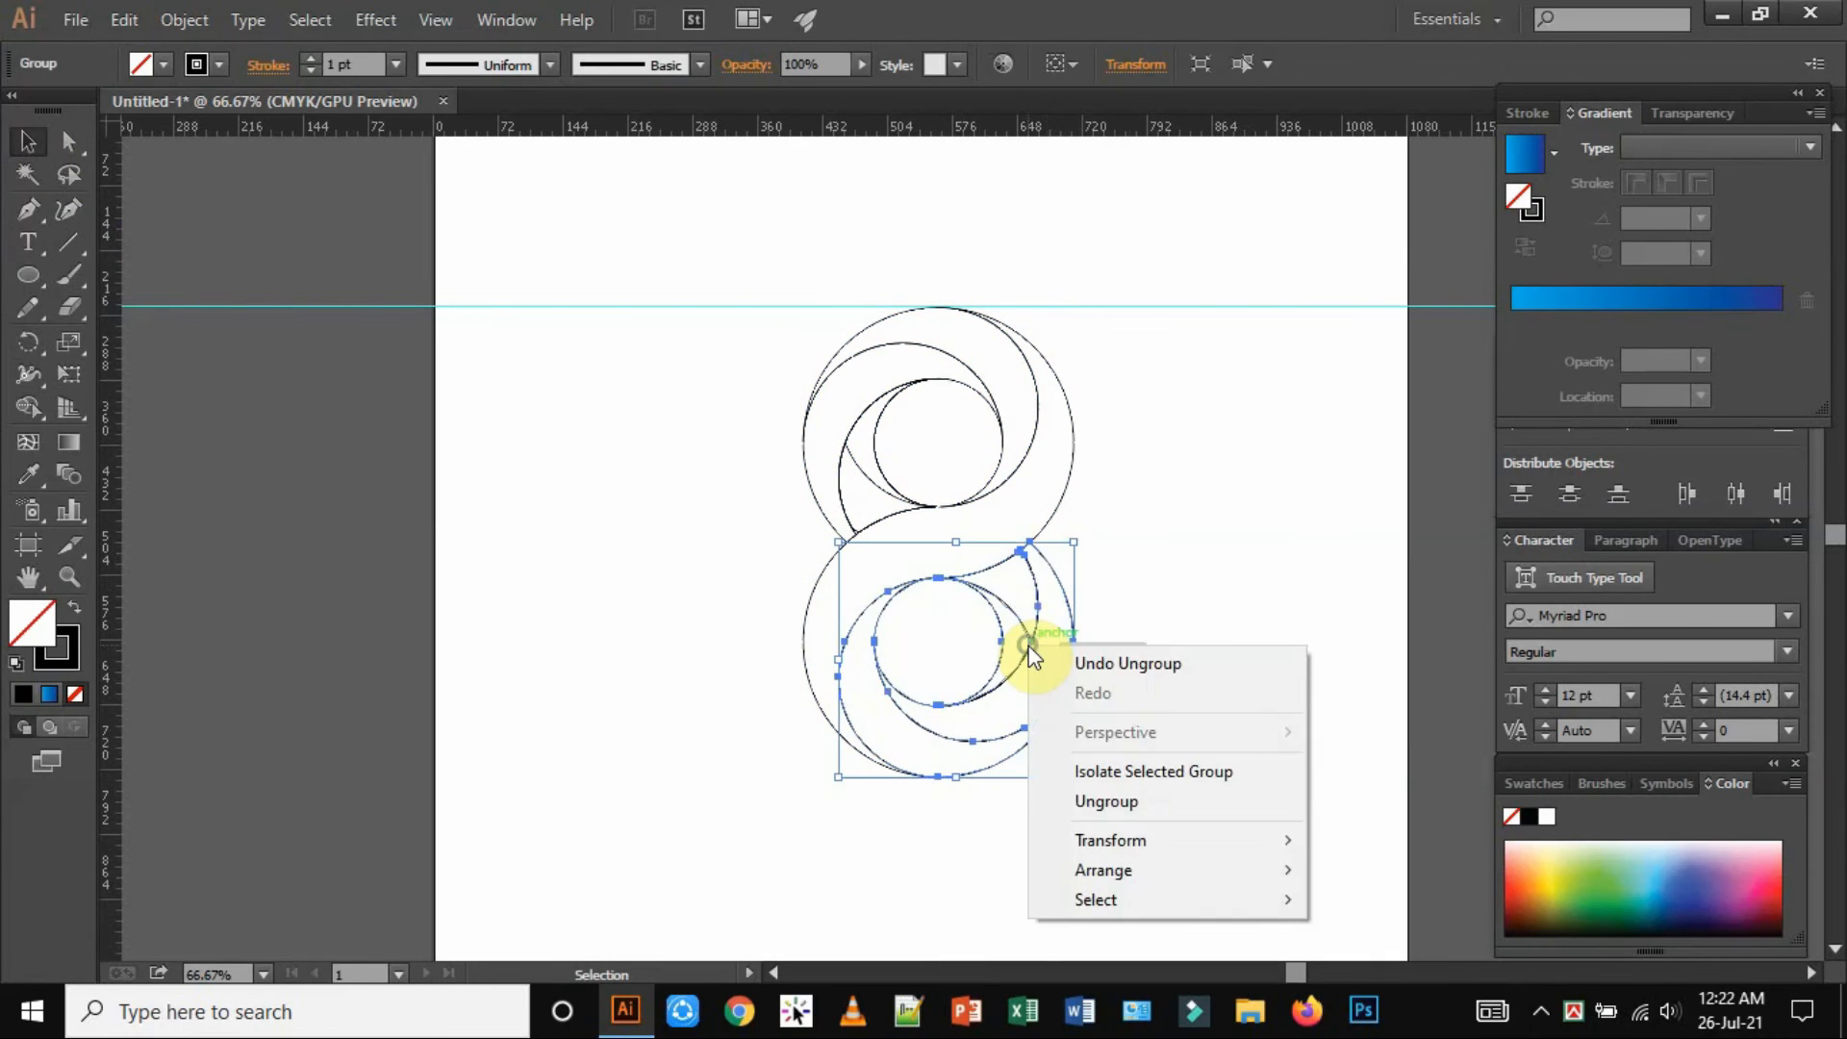
left_click(1167, 818)
left_click(1193, 768)
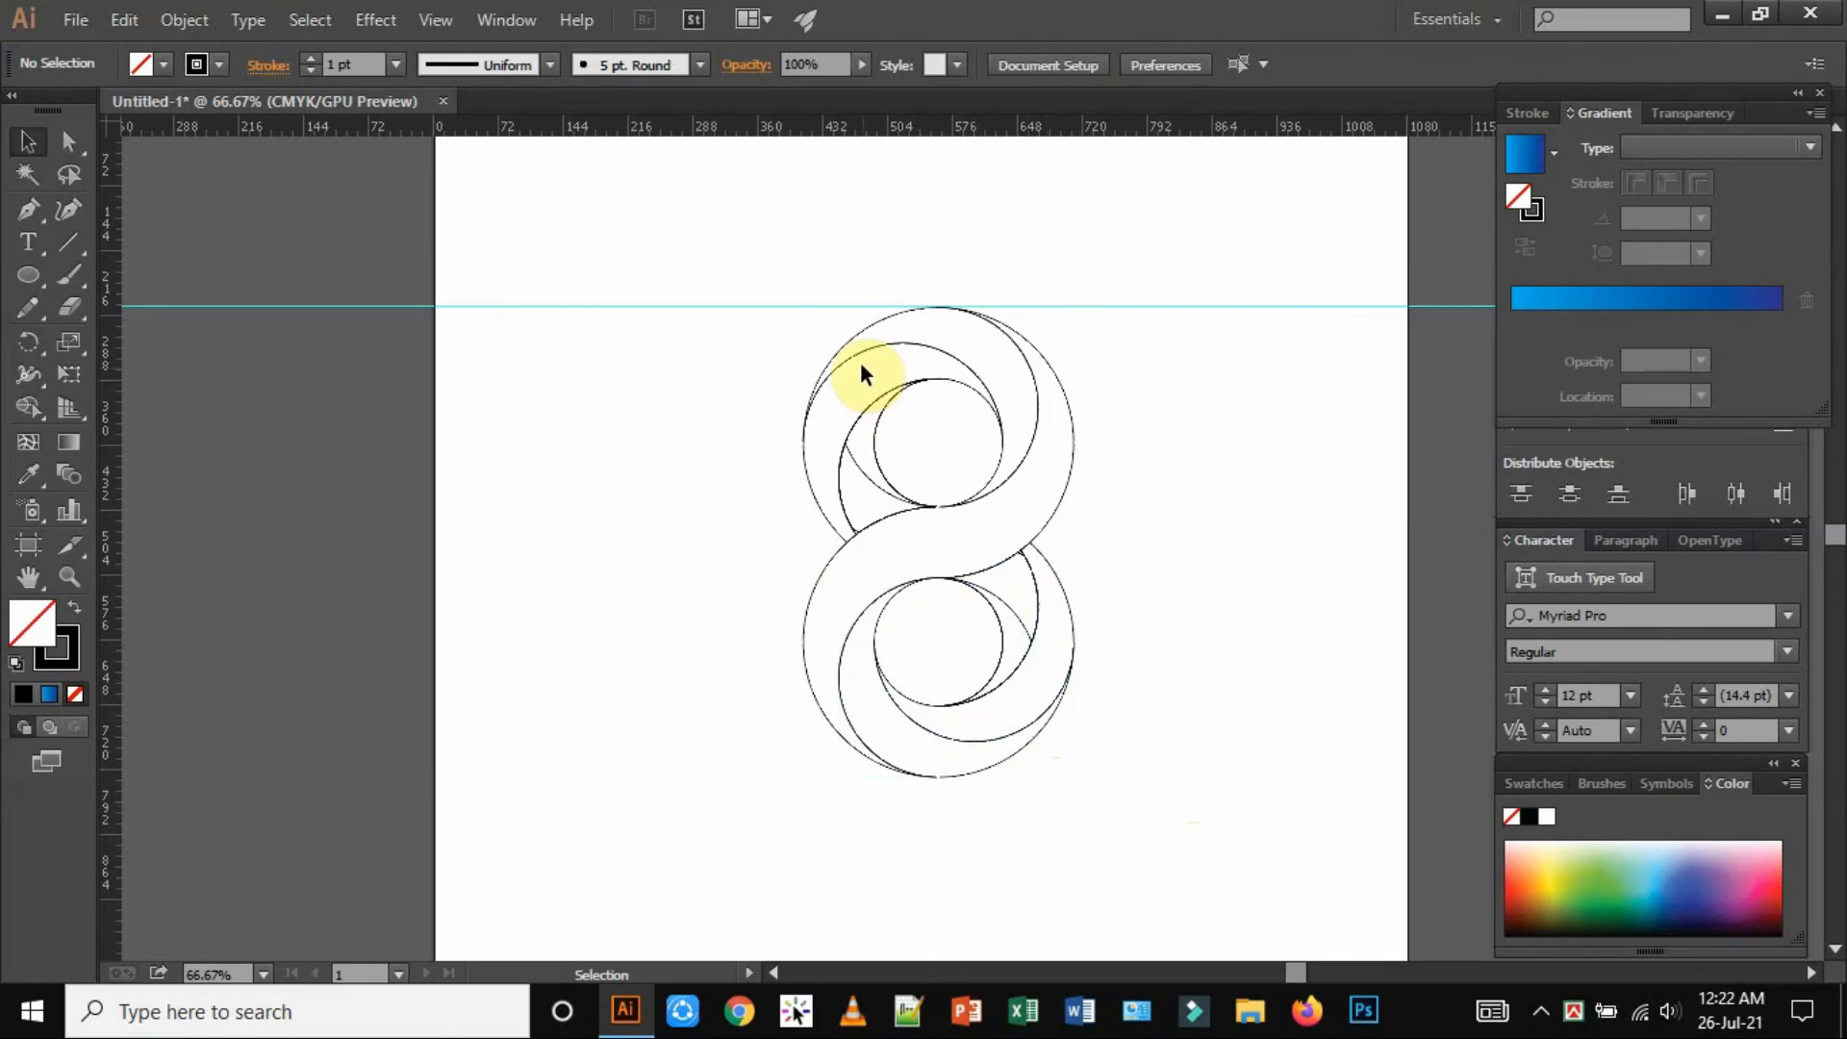
left_click(816, 498)
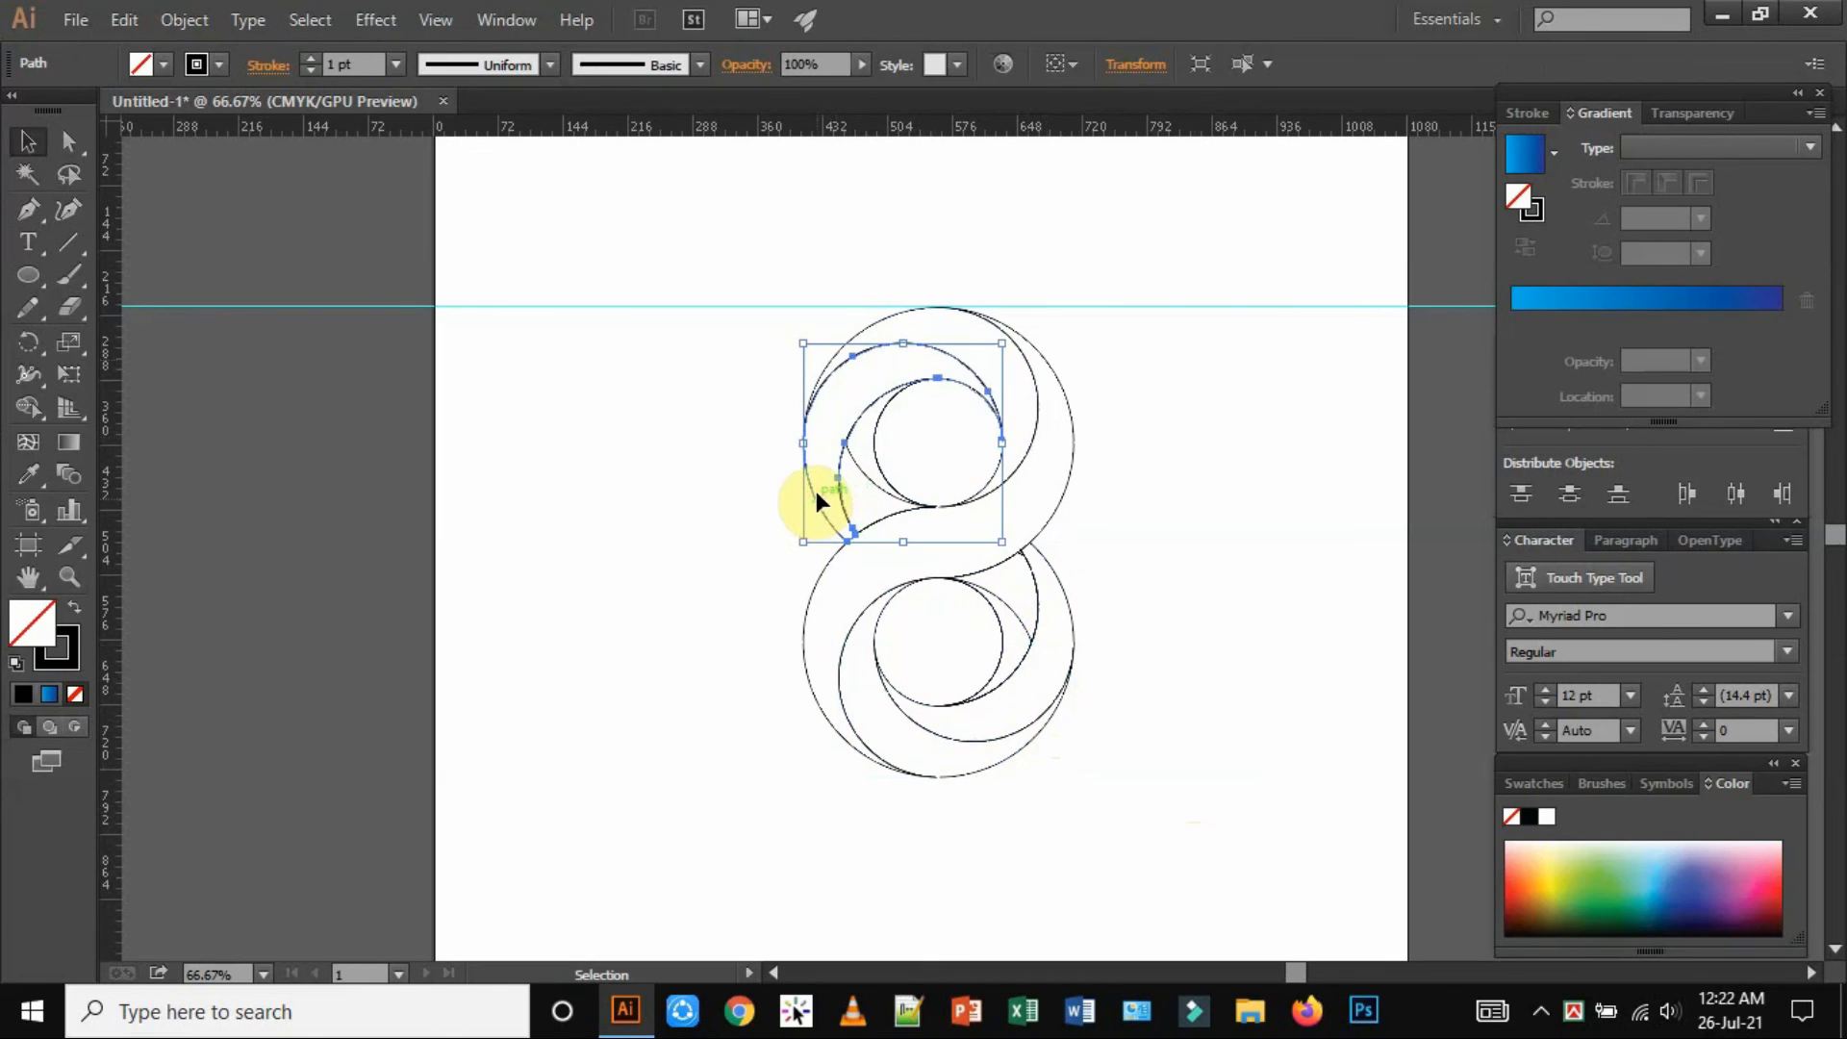
left_click(1064, 471)
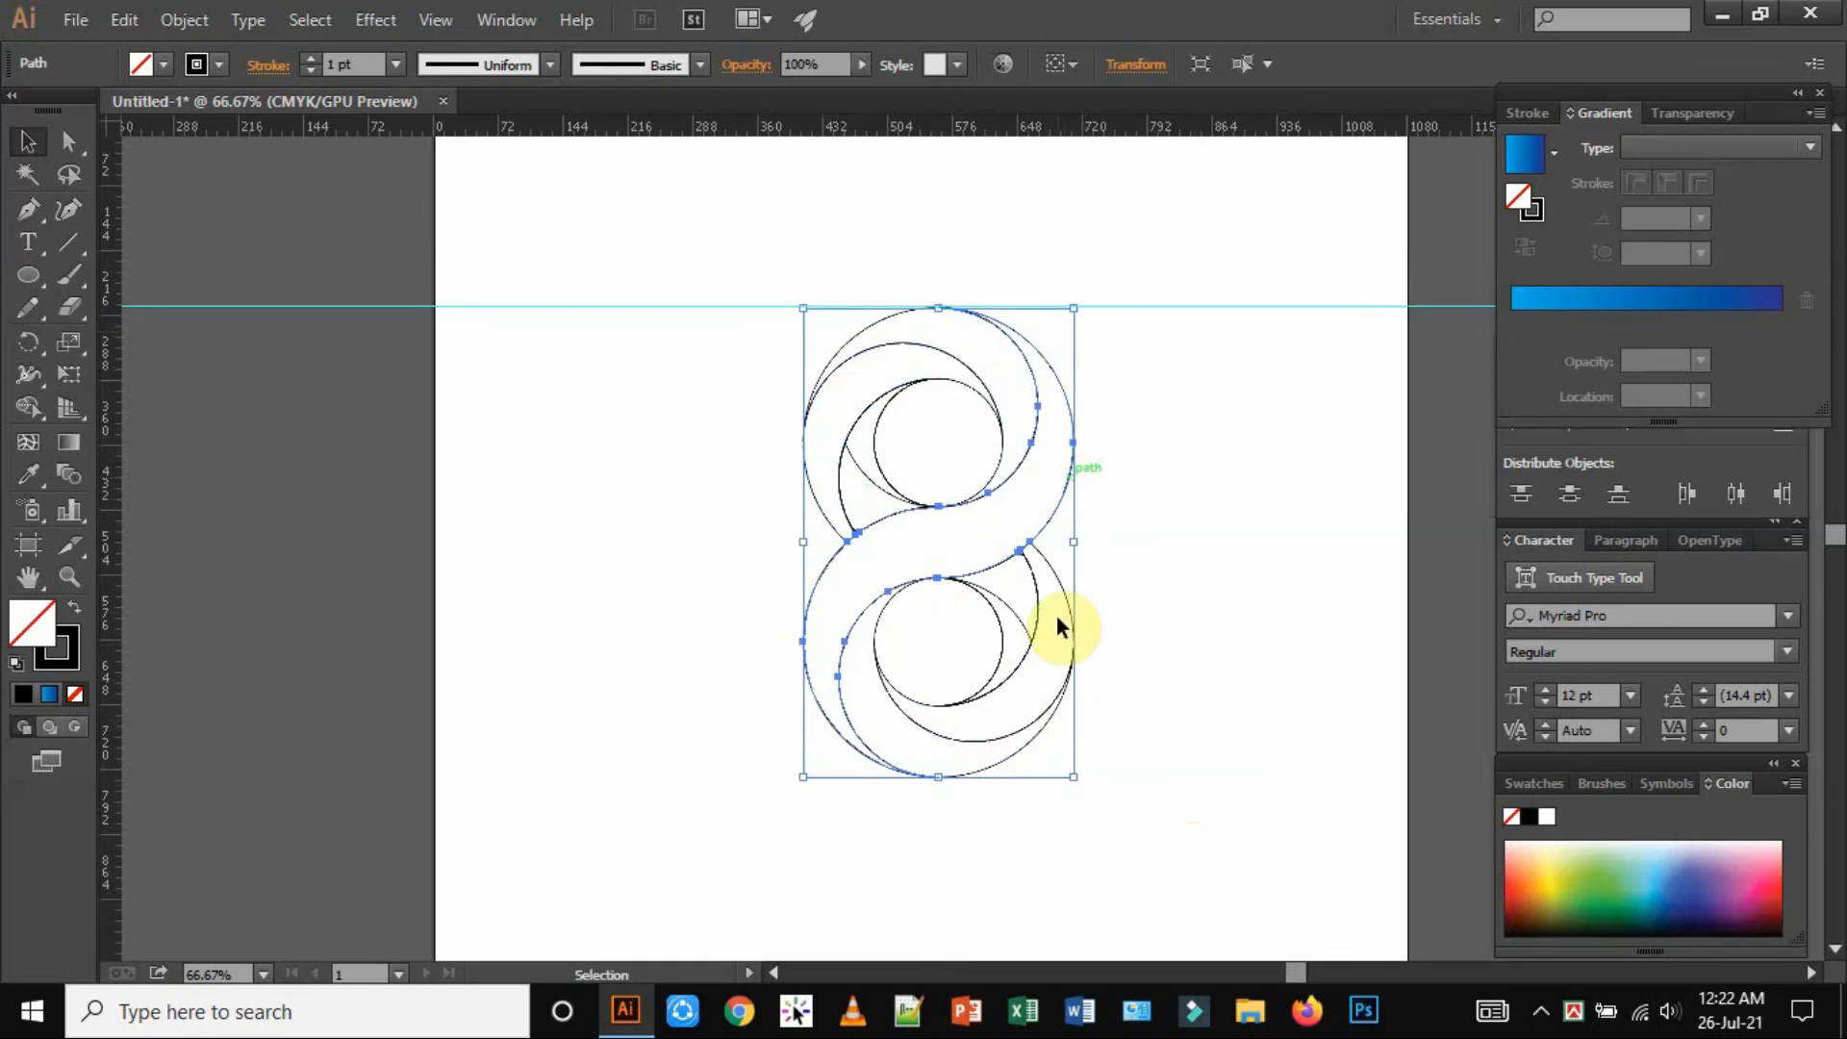
left_click(934, 729)
left_click(1248, 618)
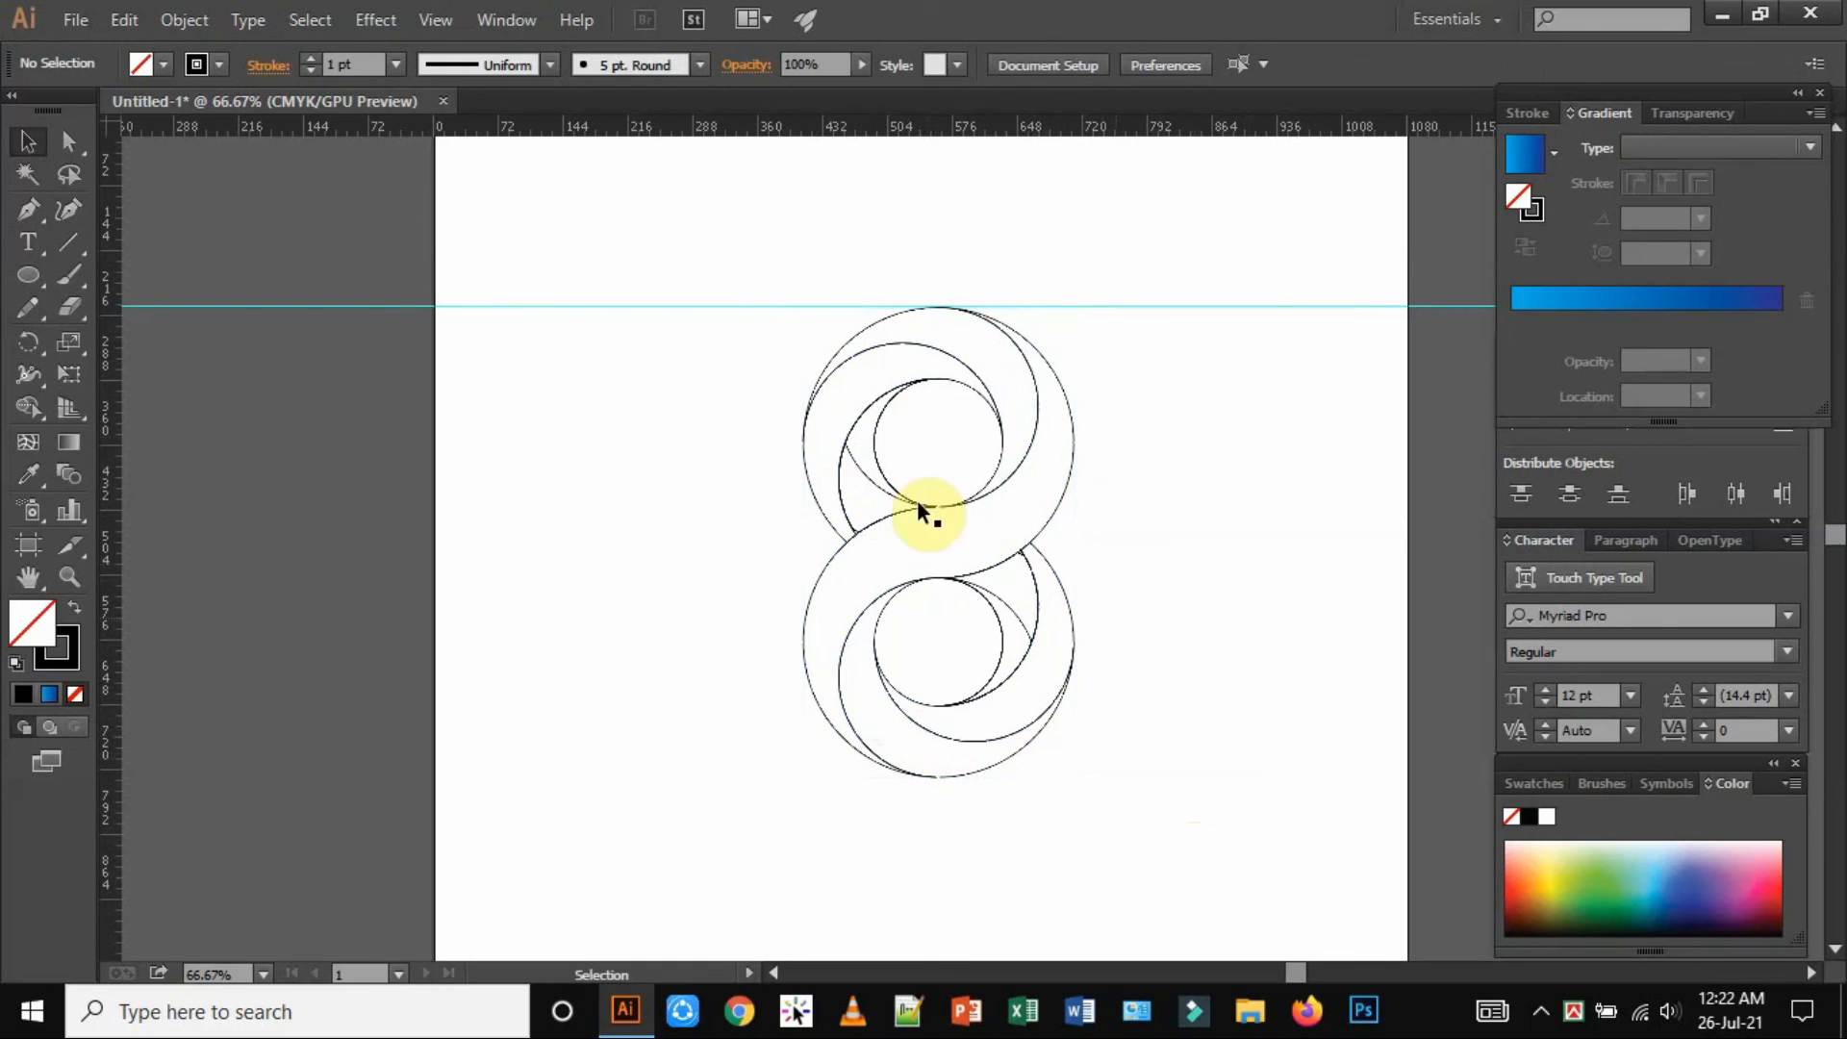
Fill the upper loop's left crescent with the blue gradient and set the gradient type to Radial
left_click(813, 493)
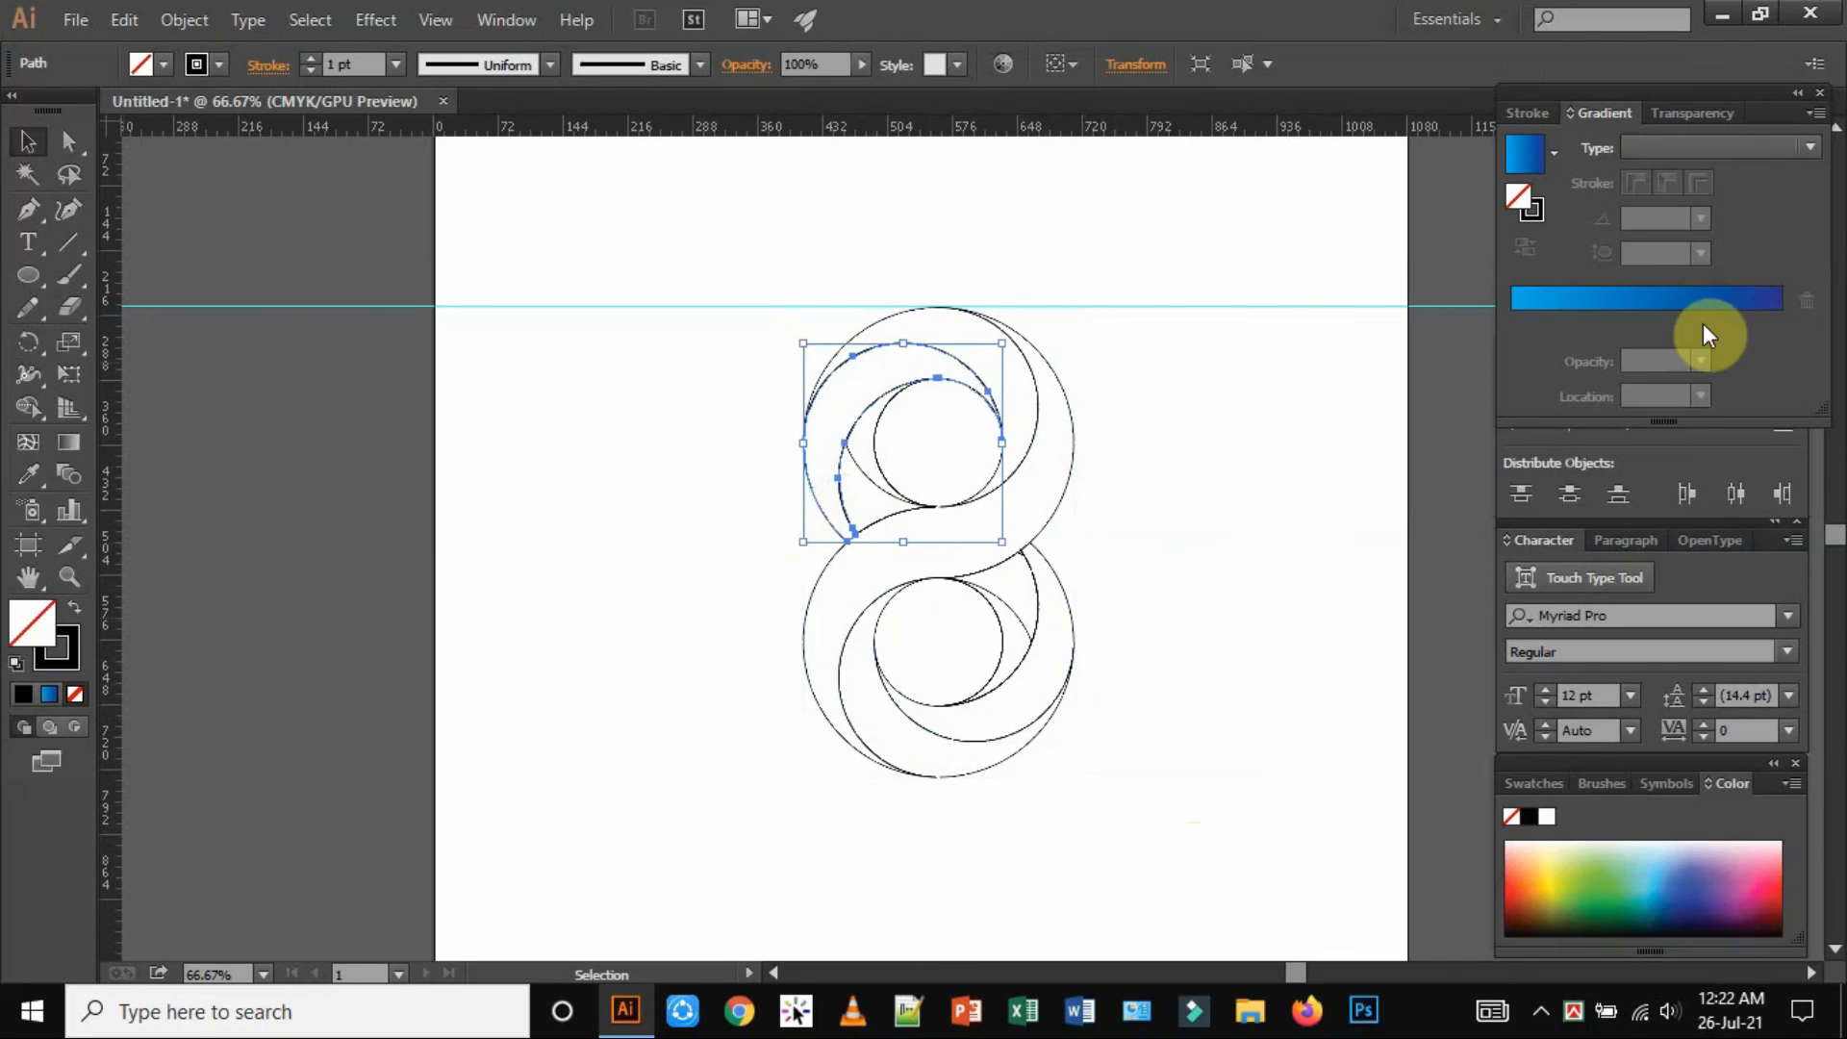
left_click(1664, 302)
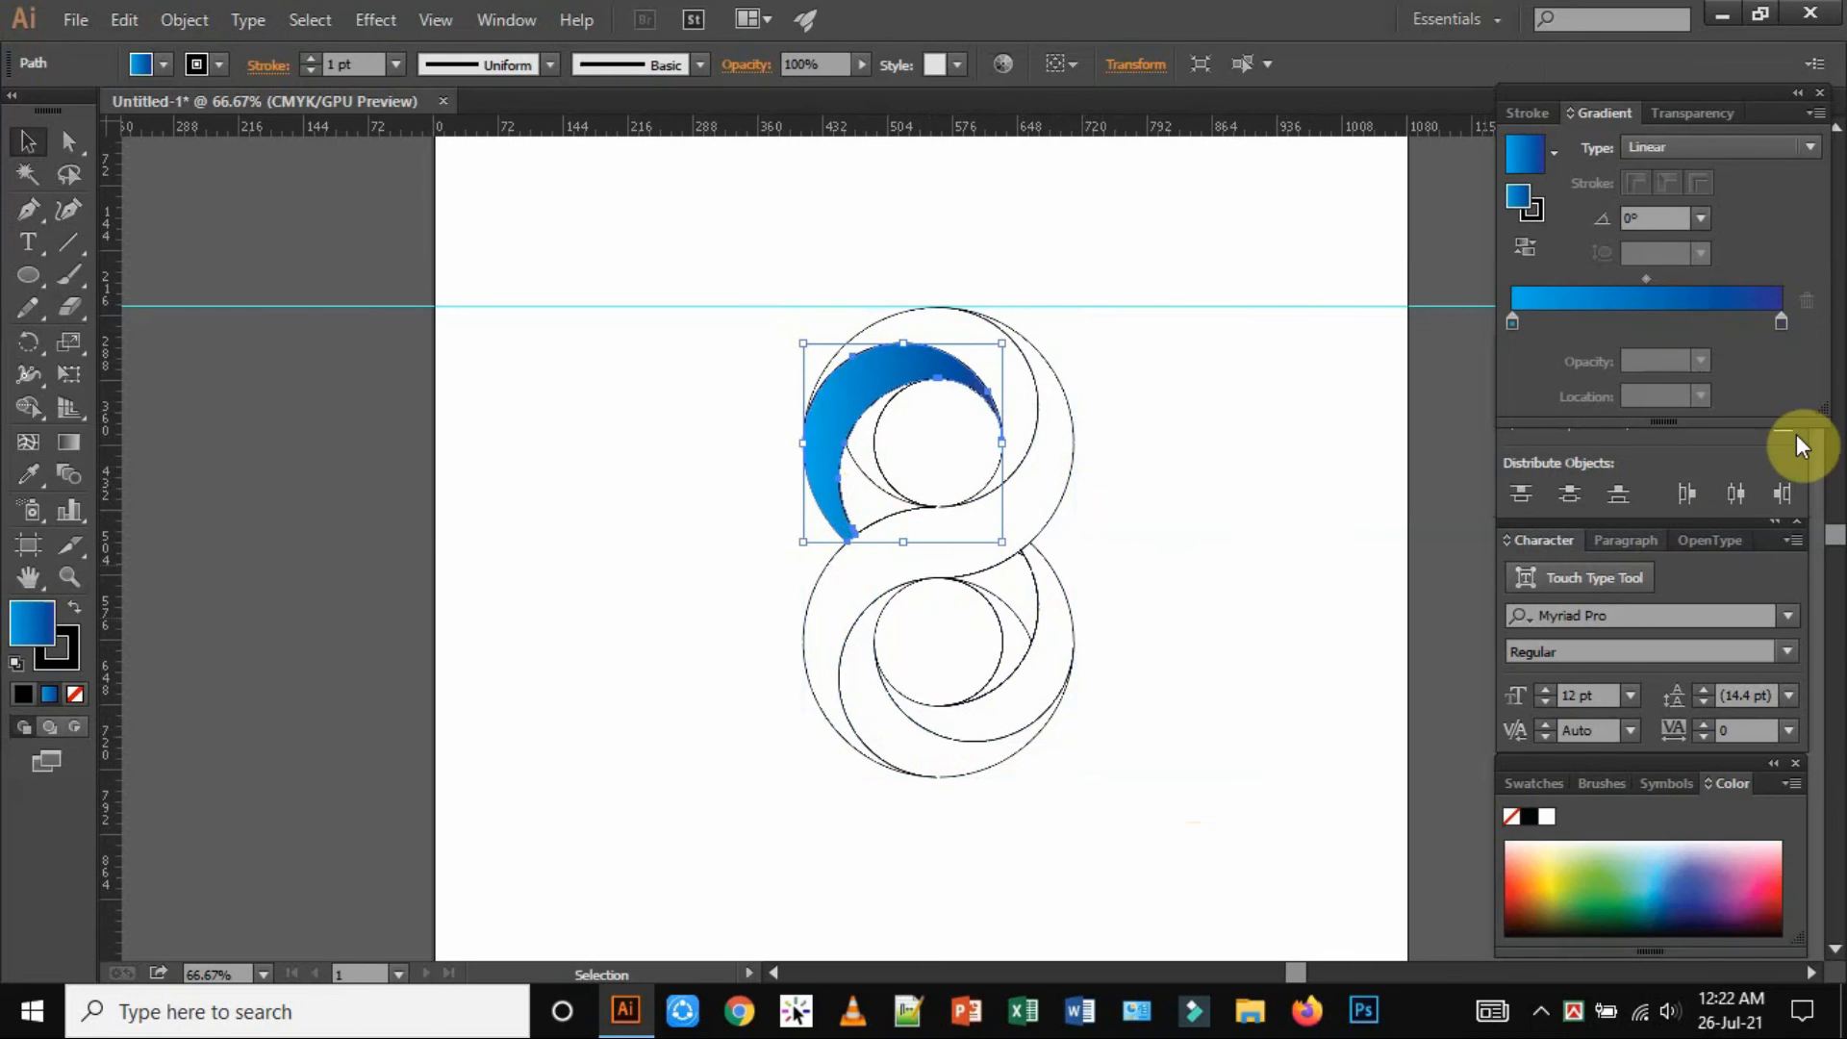
left_click(1780, 323)
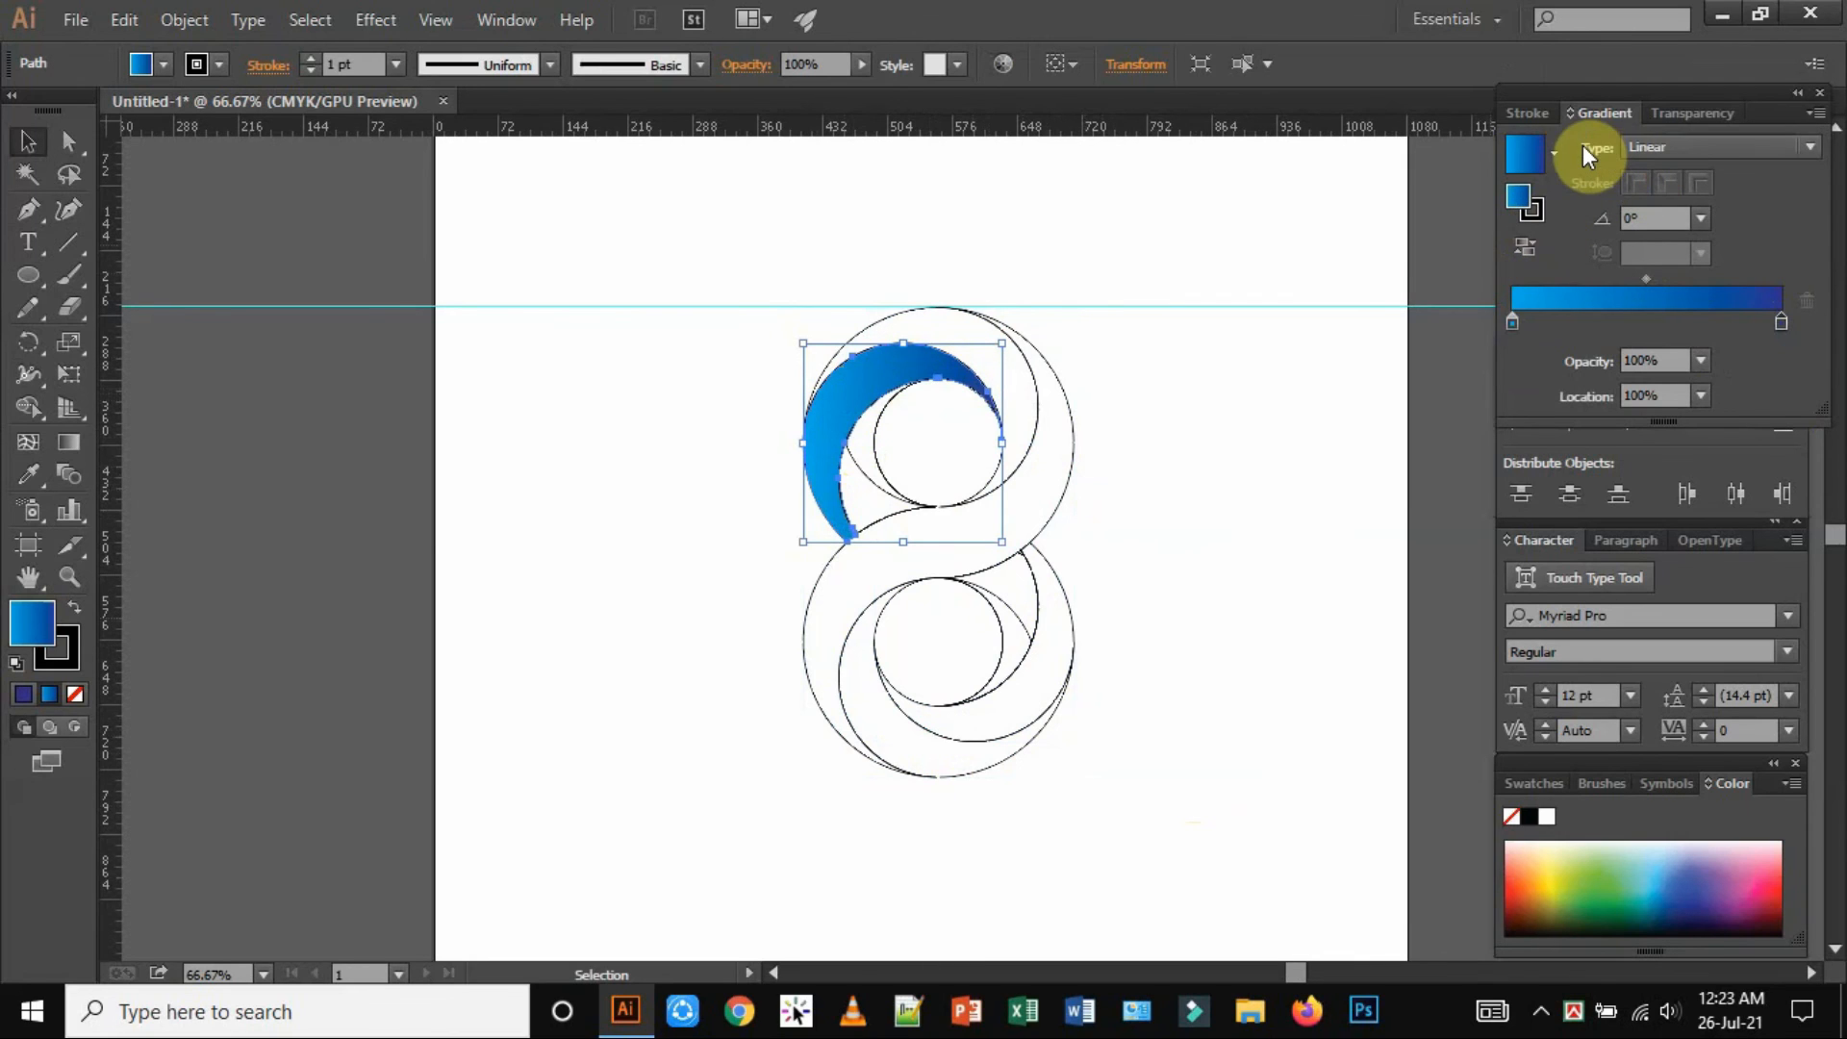
left_click(1666, 144)
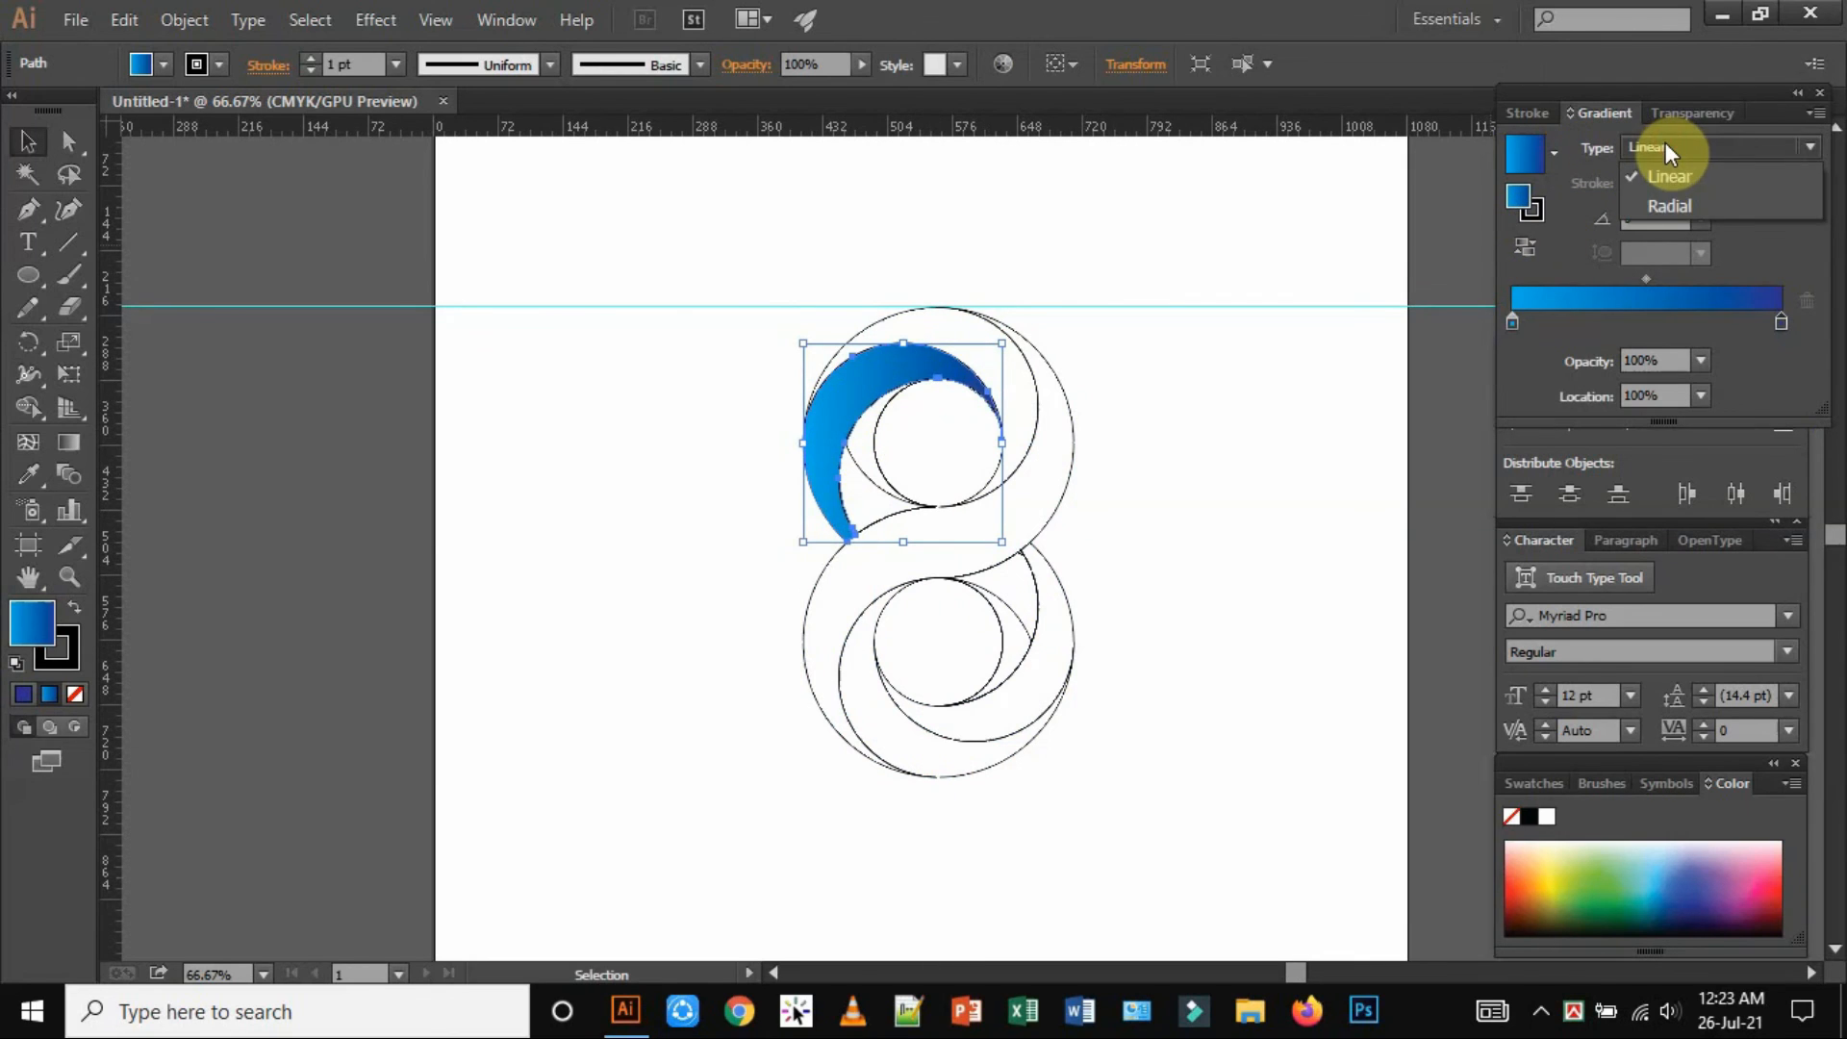
left_click(1670, 206)
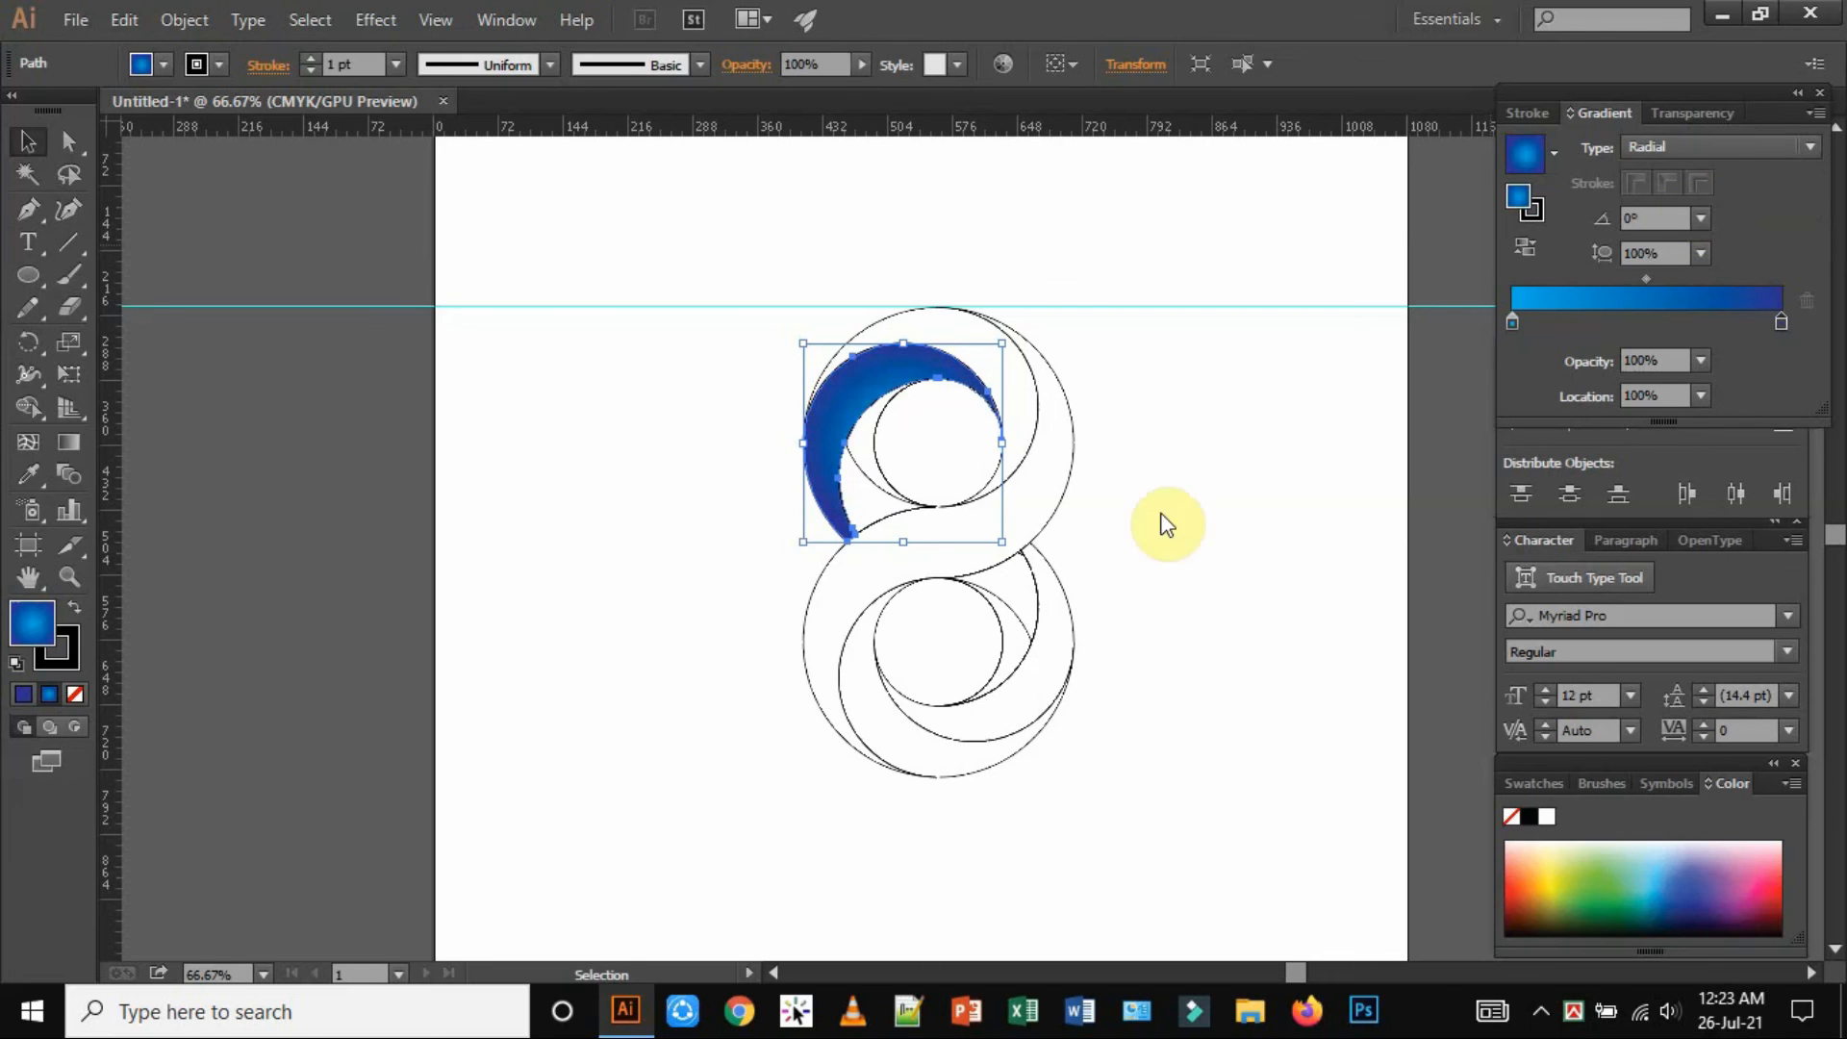
left_click(1197, 535)
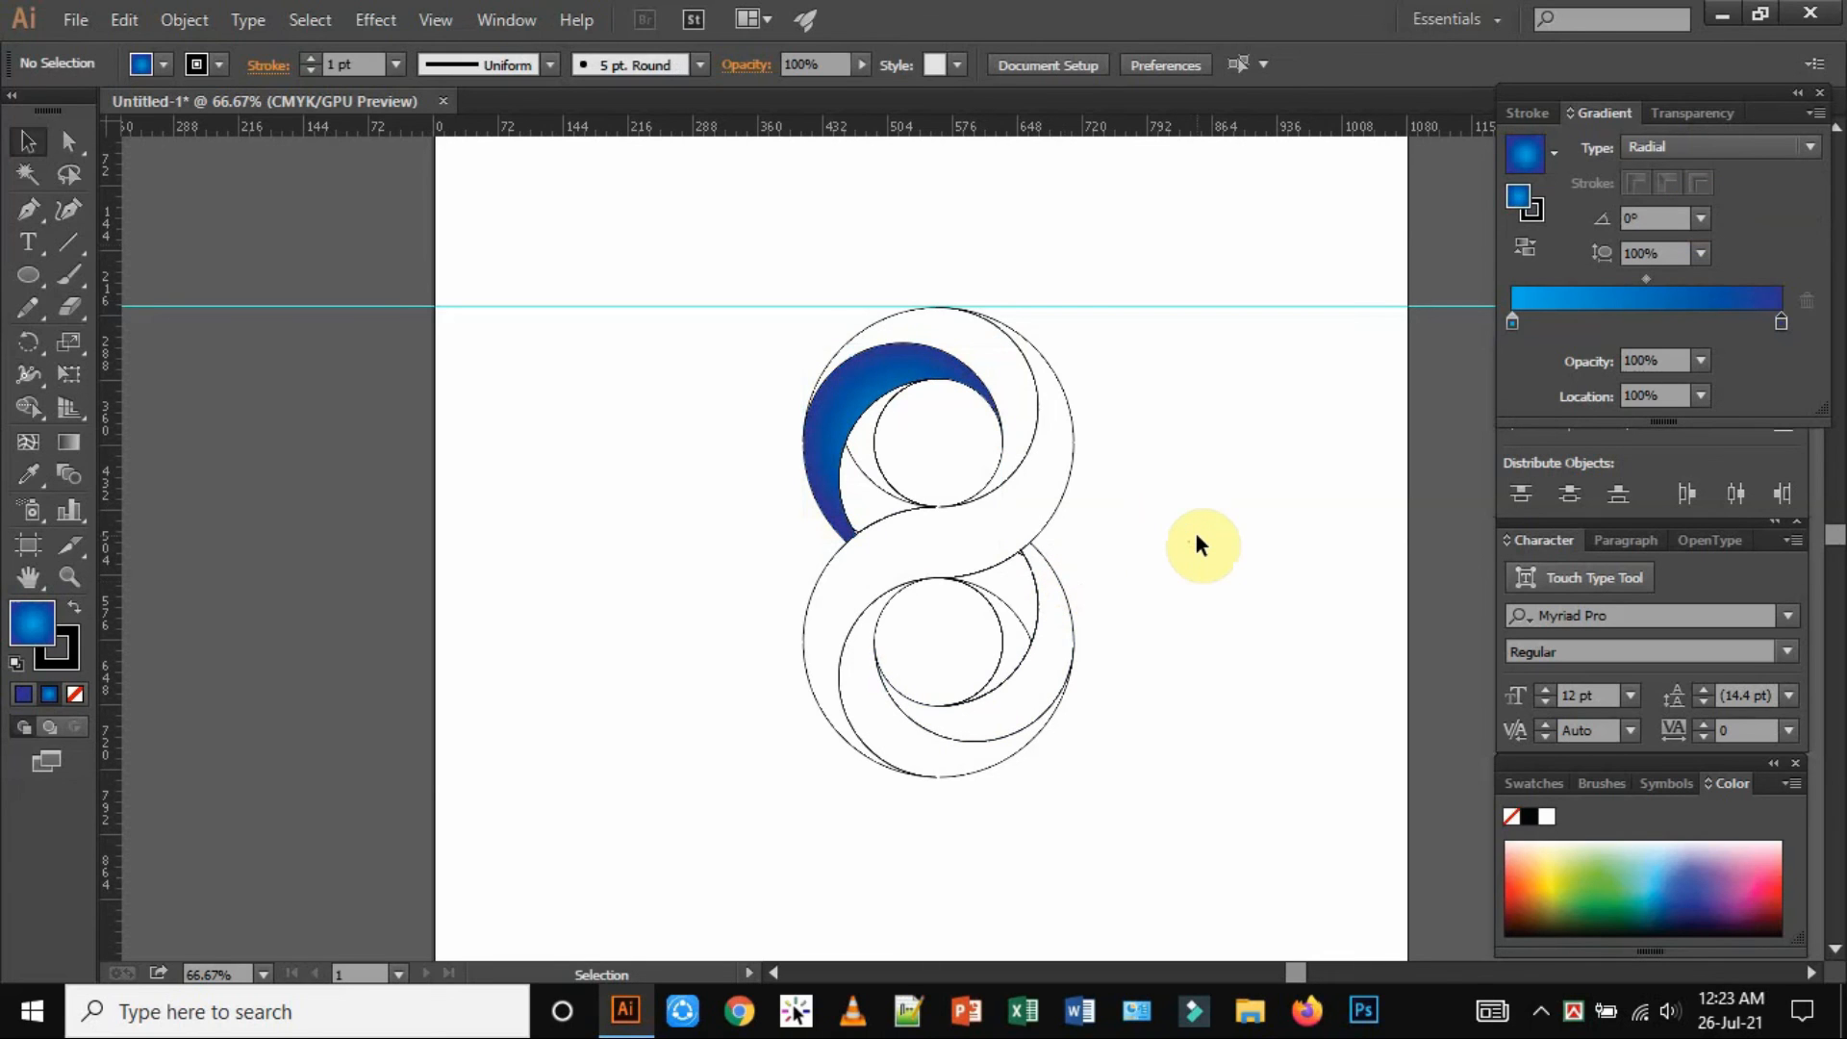
Select all the paths of the figure-eight and copy the upper-left crescent's radial gradient to them with the Eyedropper
key("ctrl+plus")
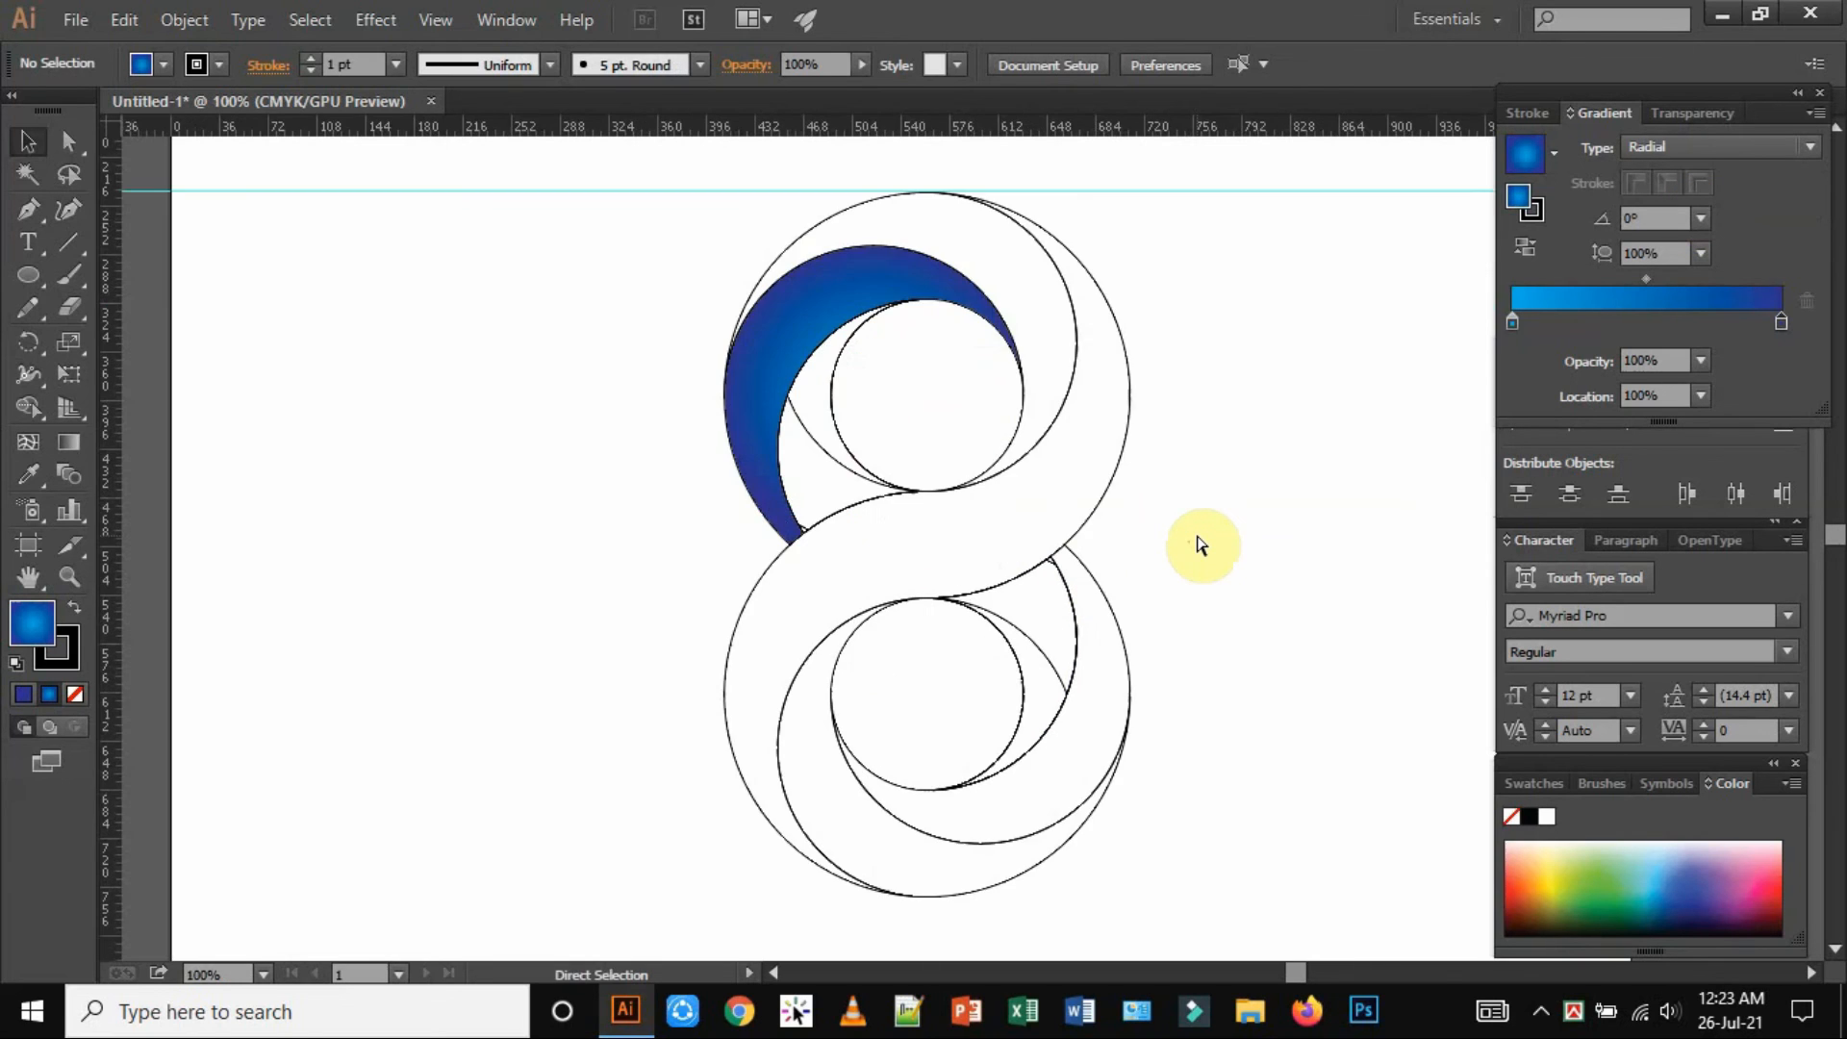
key("space")
left_click_drag(1061, 338, 1039, 384)
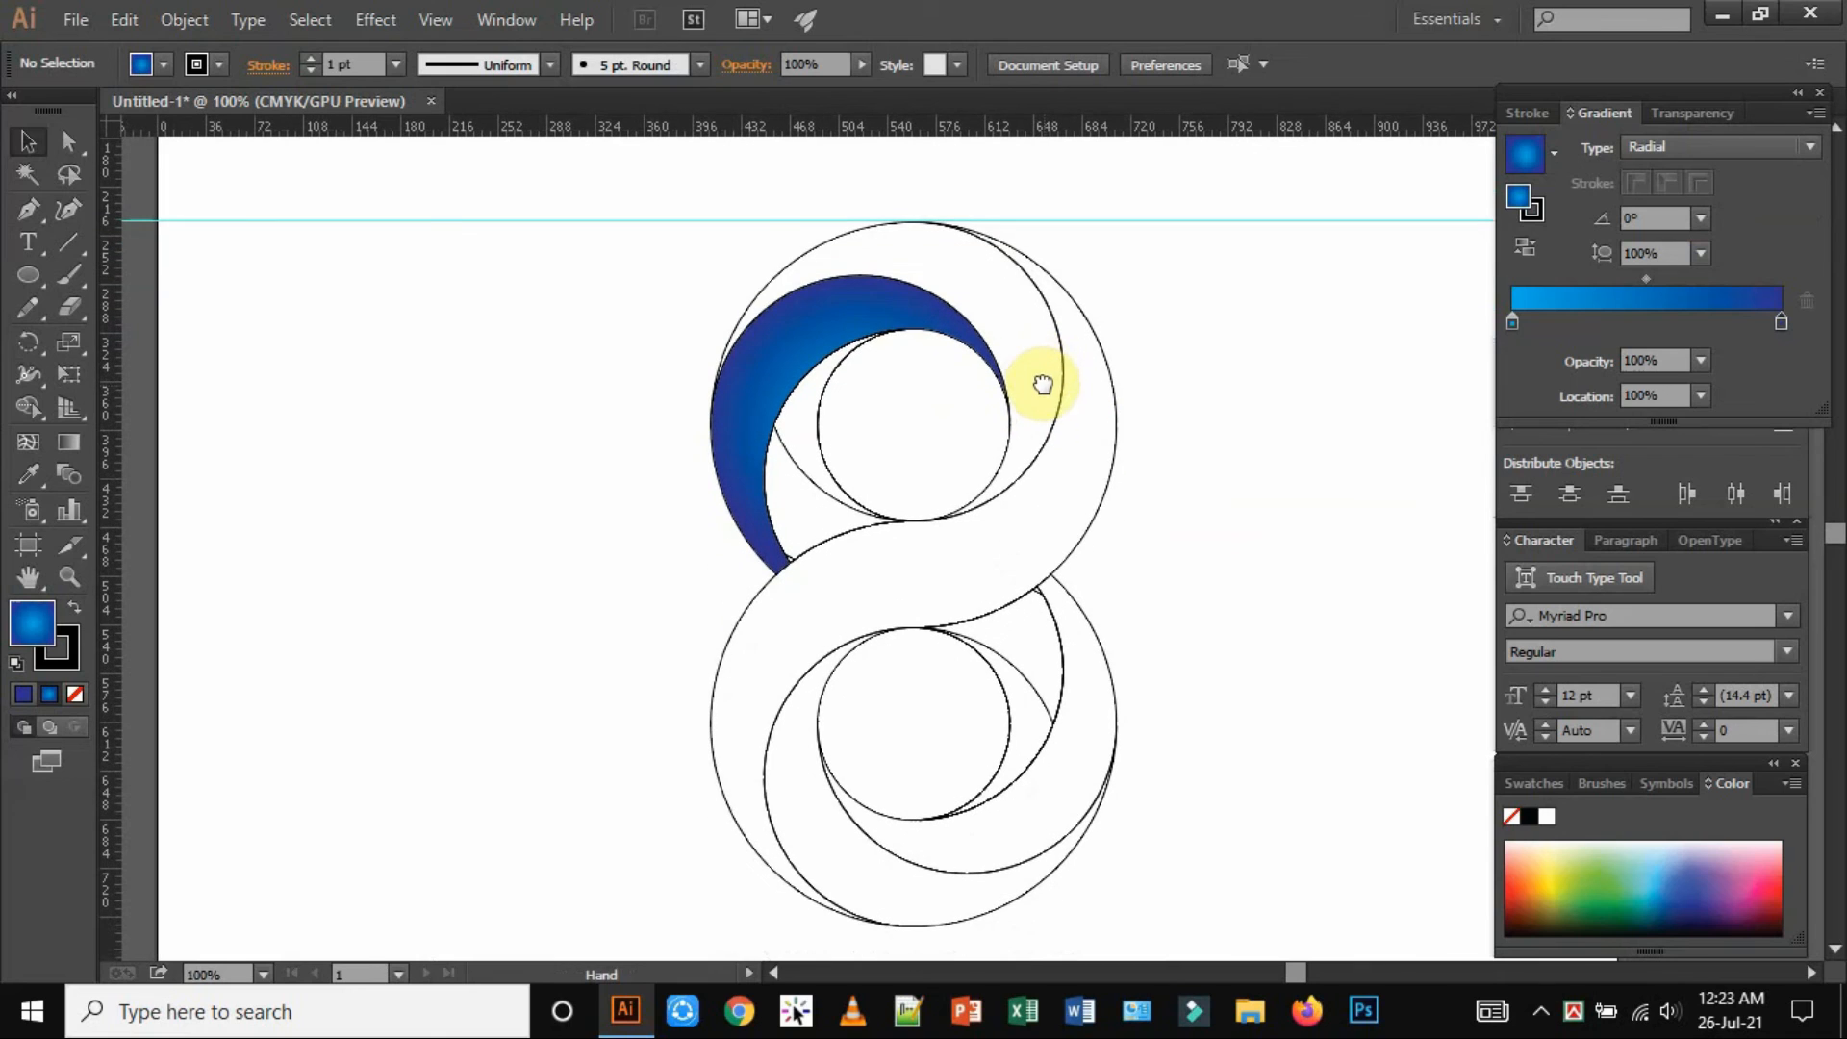
left_click_drag(653, 196, 767, 342)
left_click_drag(930, 566, 1280, 950)
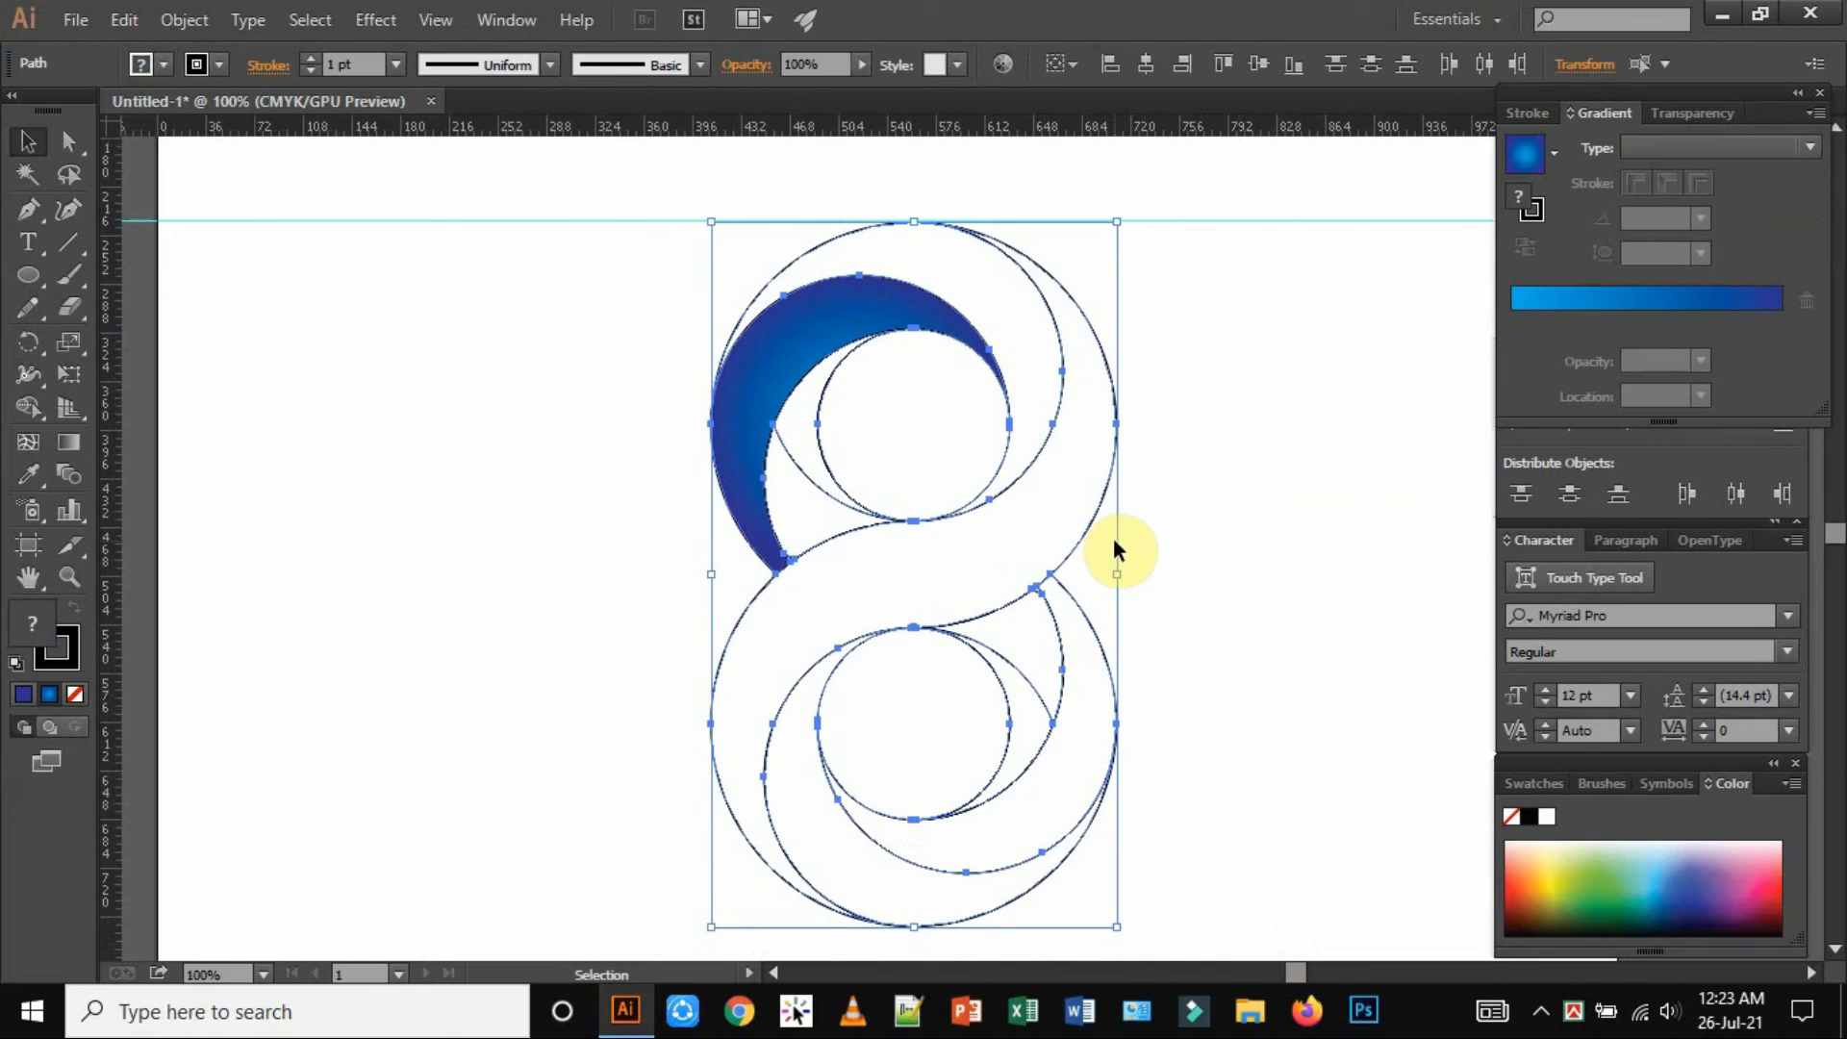
left_click(32, 486)
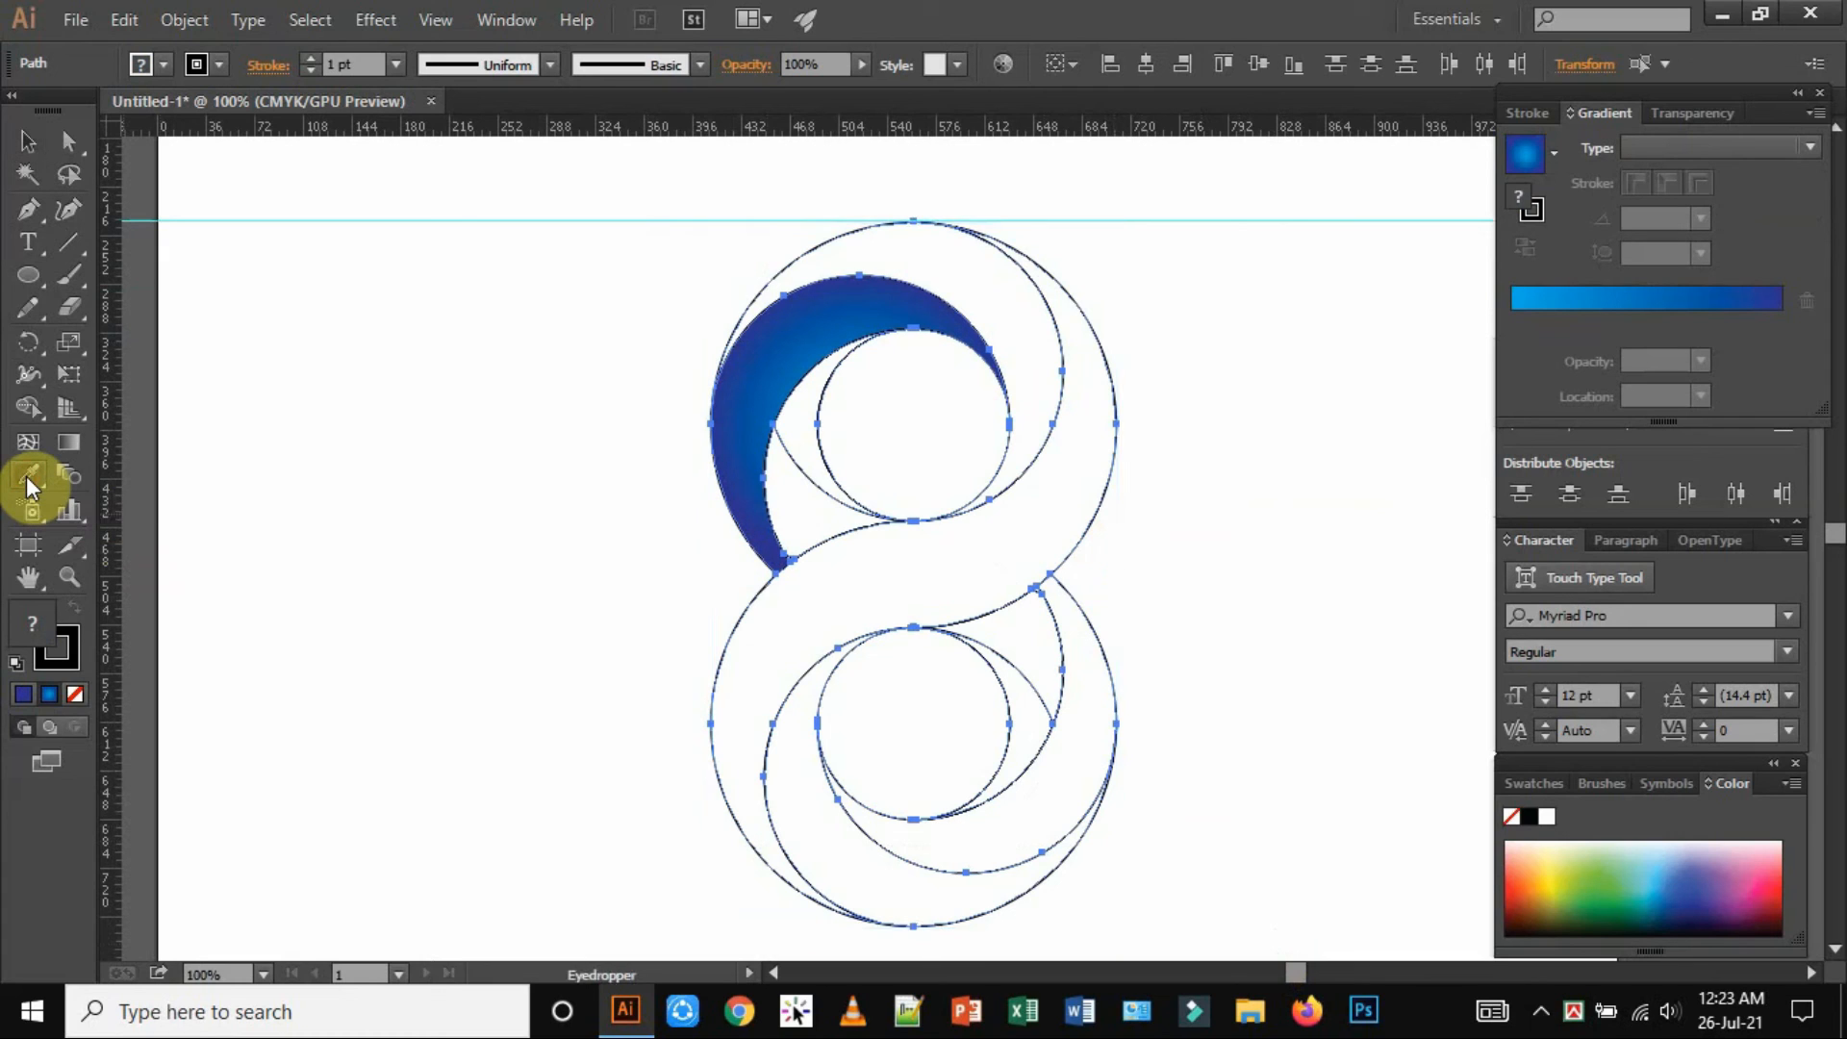
left_click(784, 346)
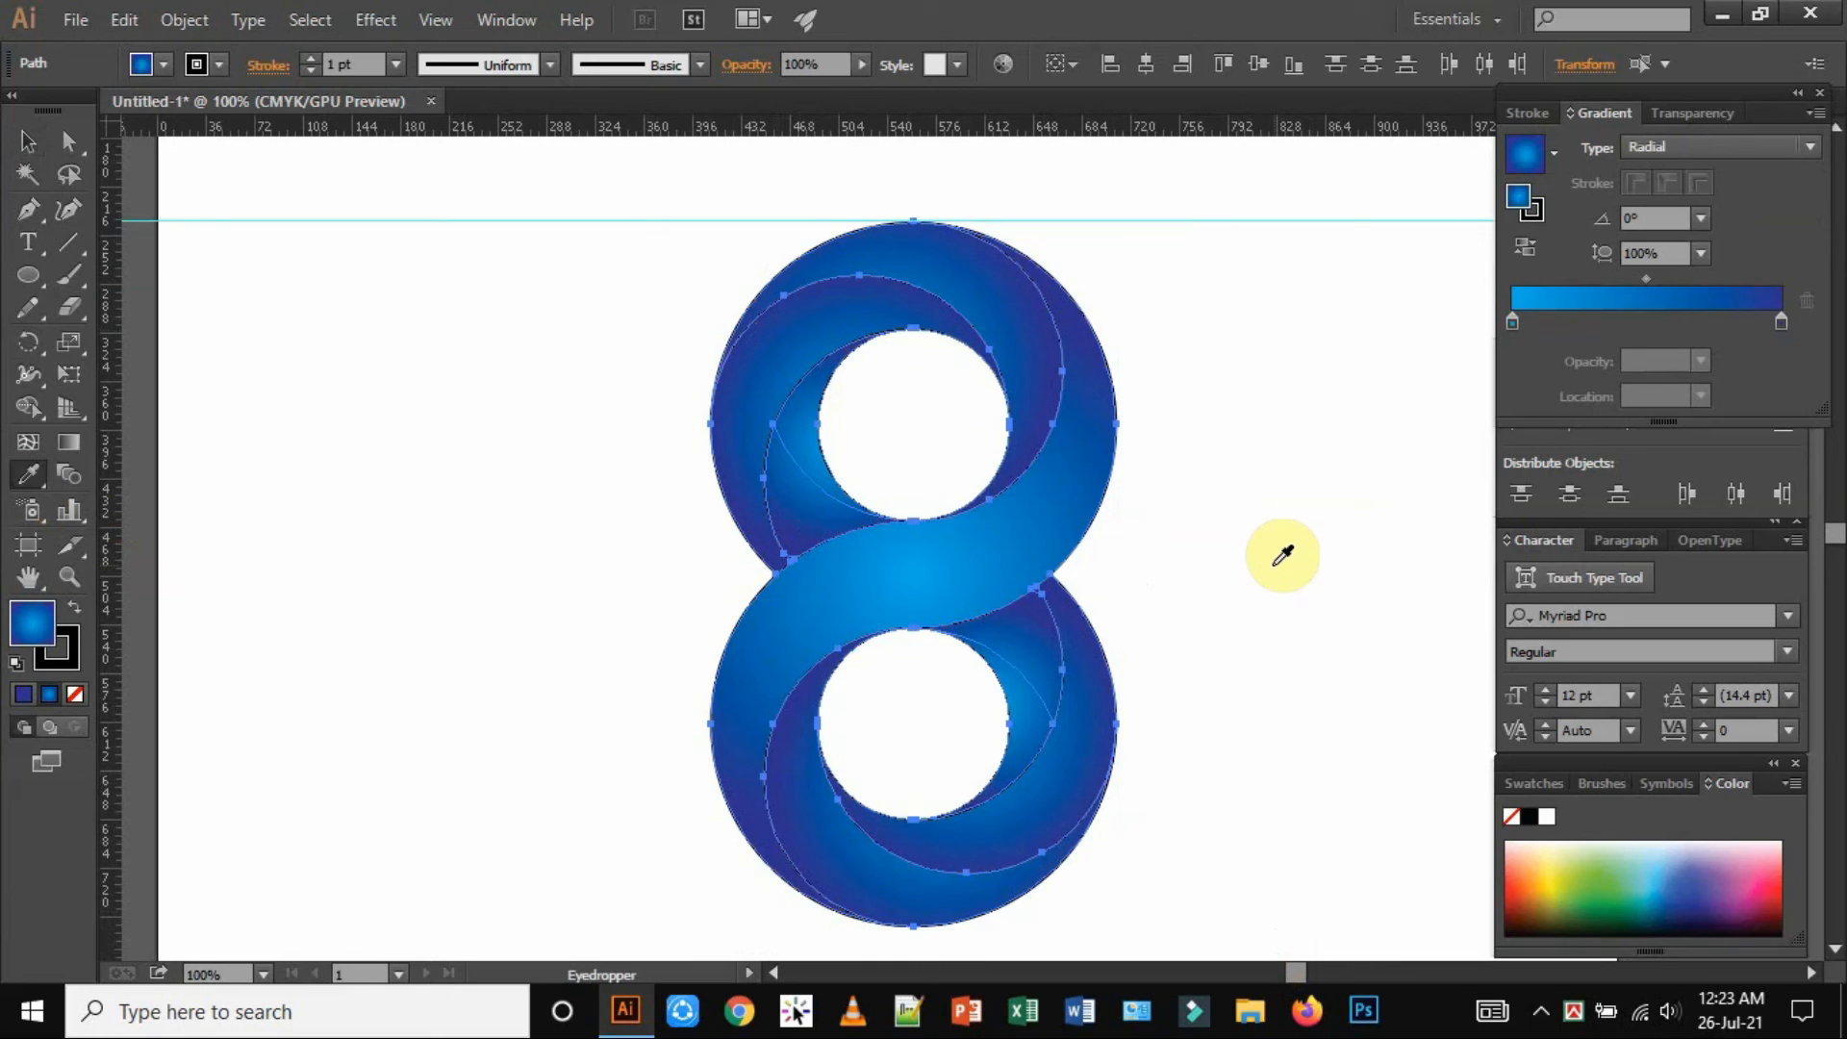
Set the stroke of all the selected figure-eight paths to None and deselect them
left_click(21, 152)
left_click(27, 152)
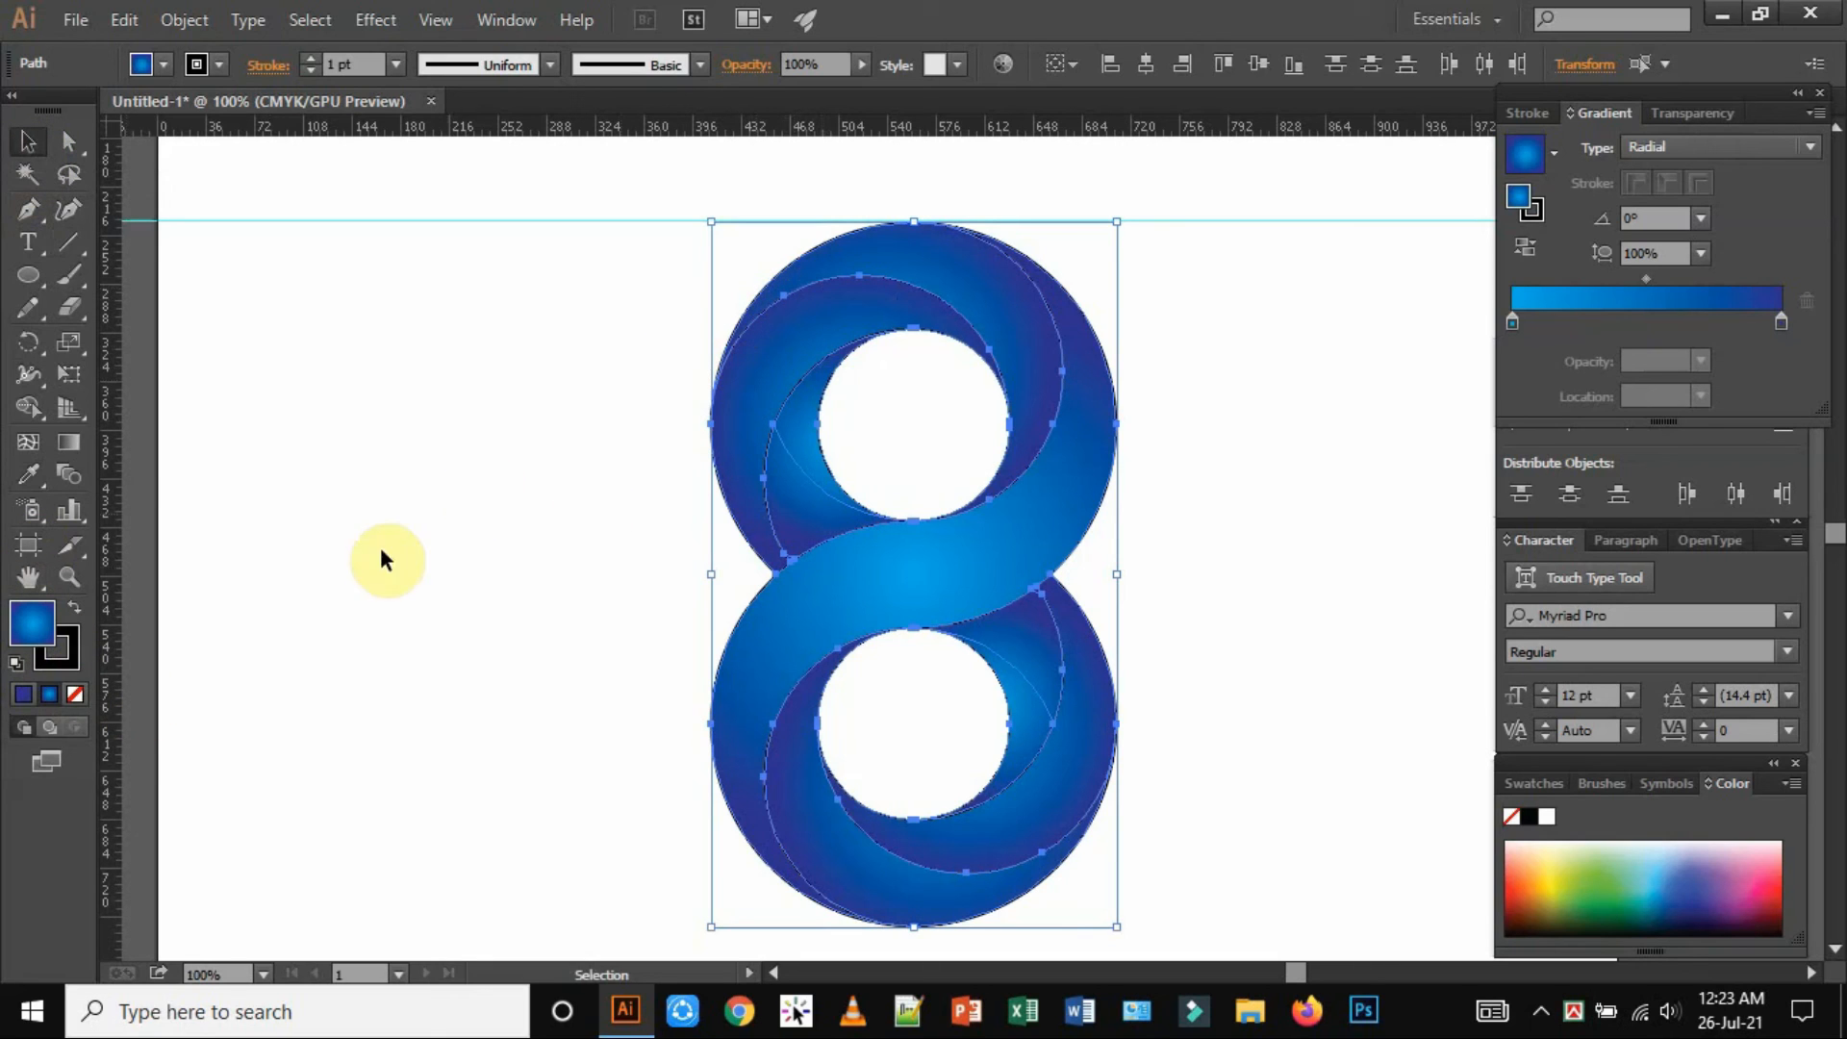
left_click(77, 635)
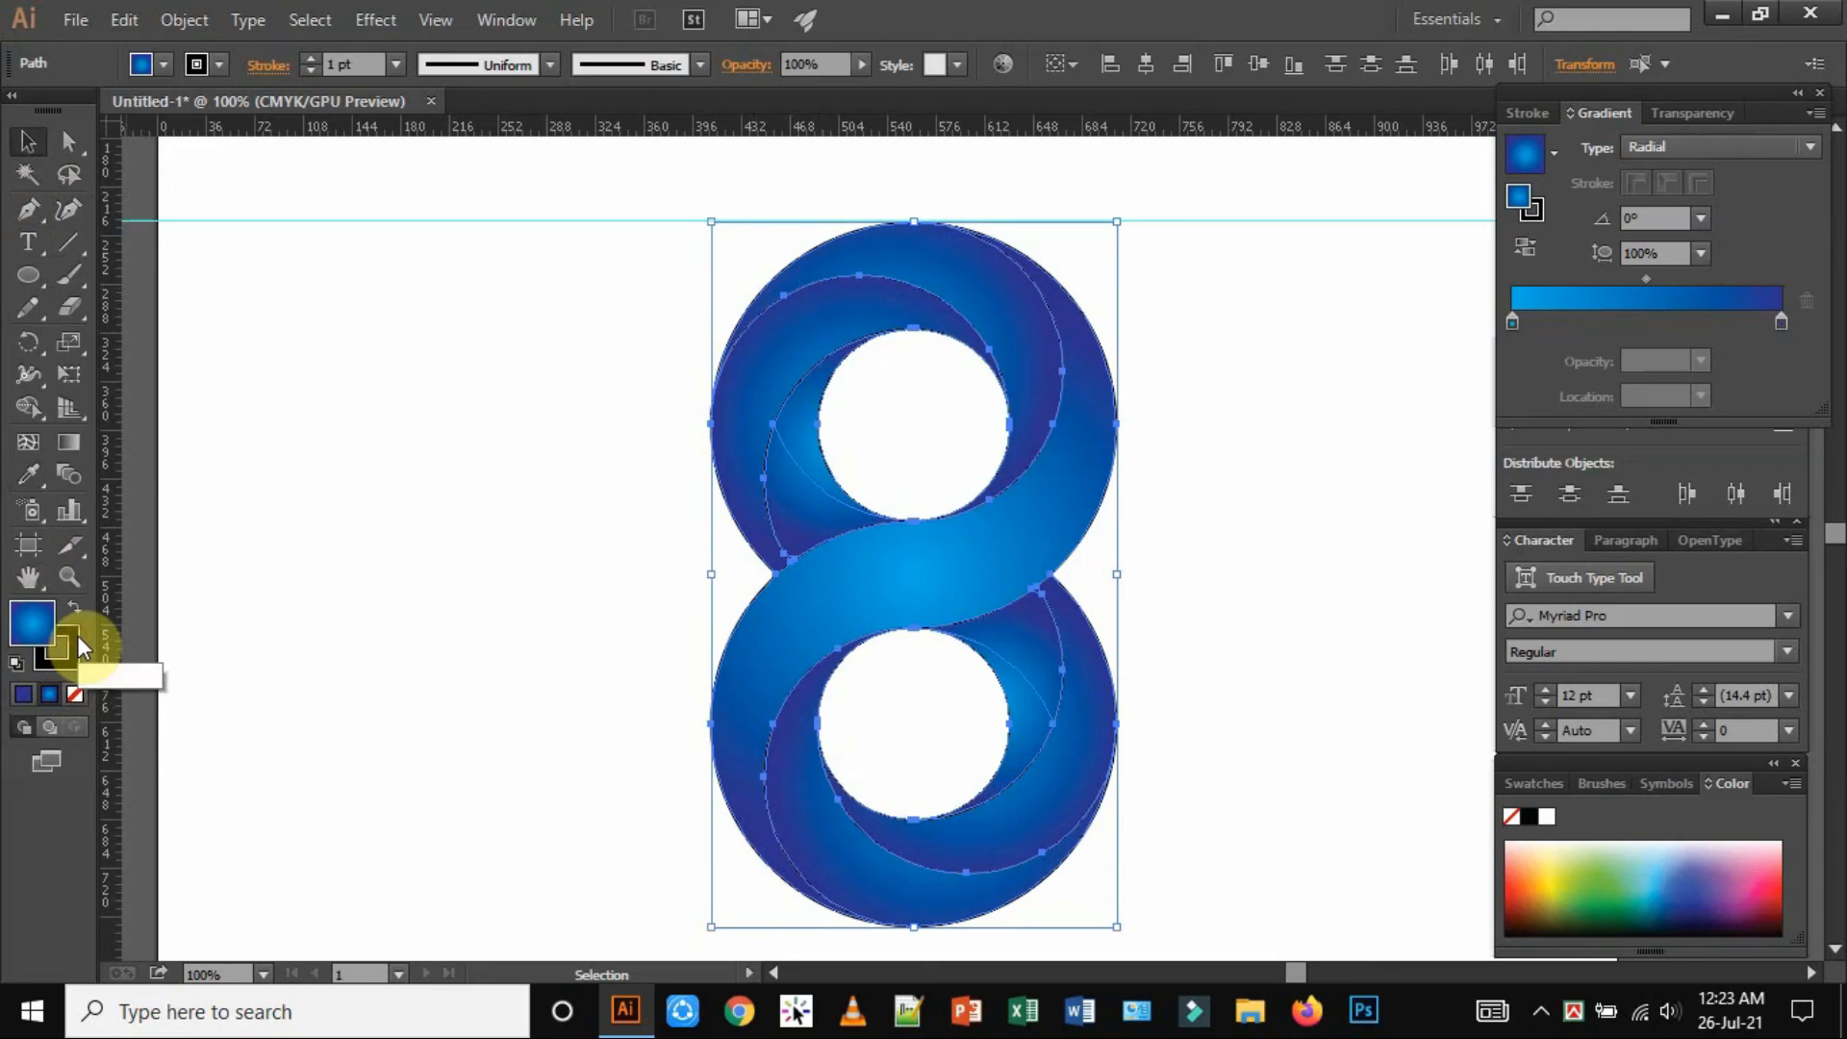
left_click(77, 692)
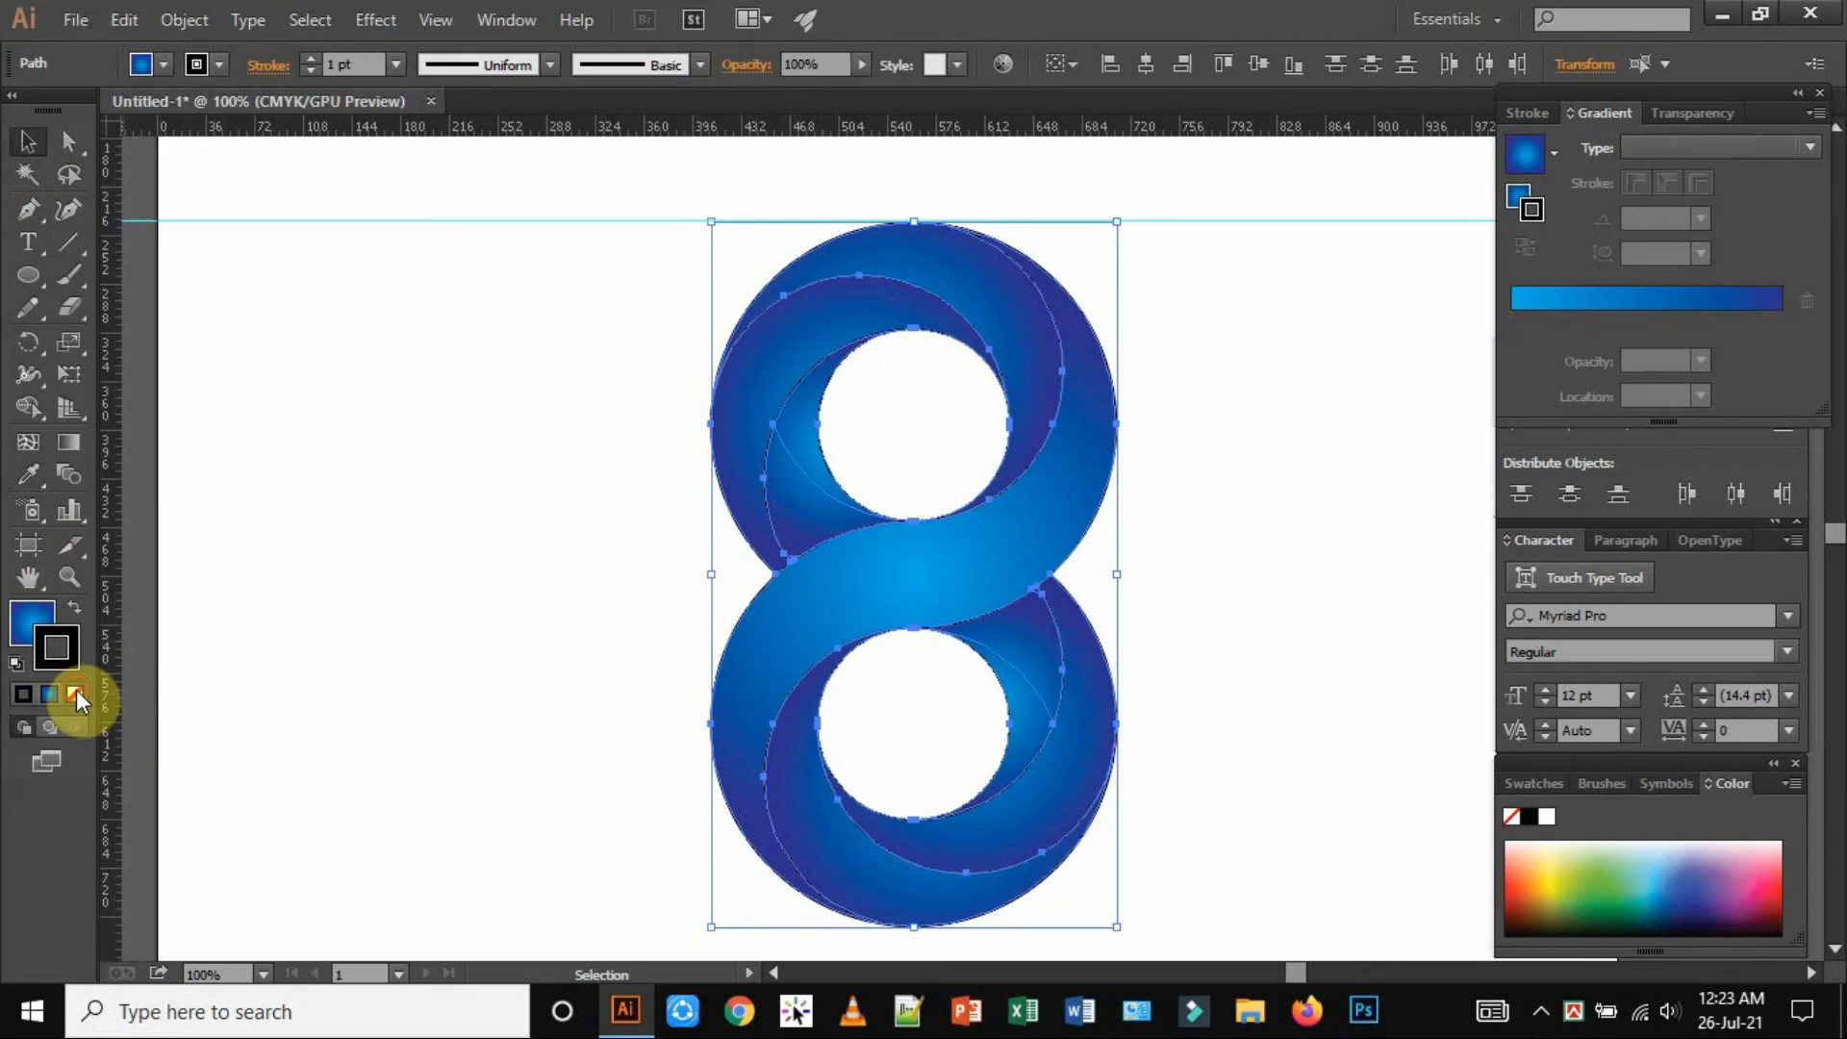
left_click(1306, 515)
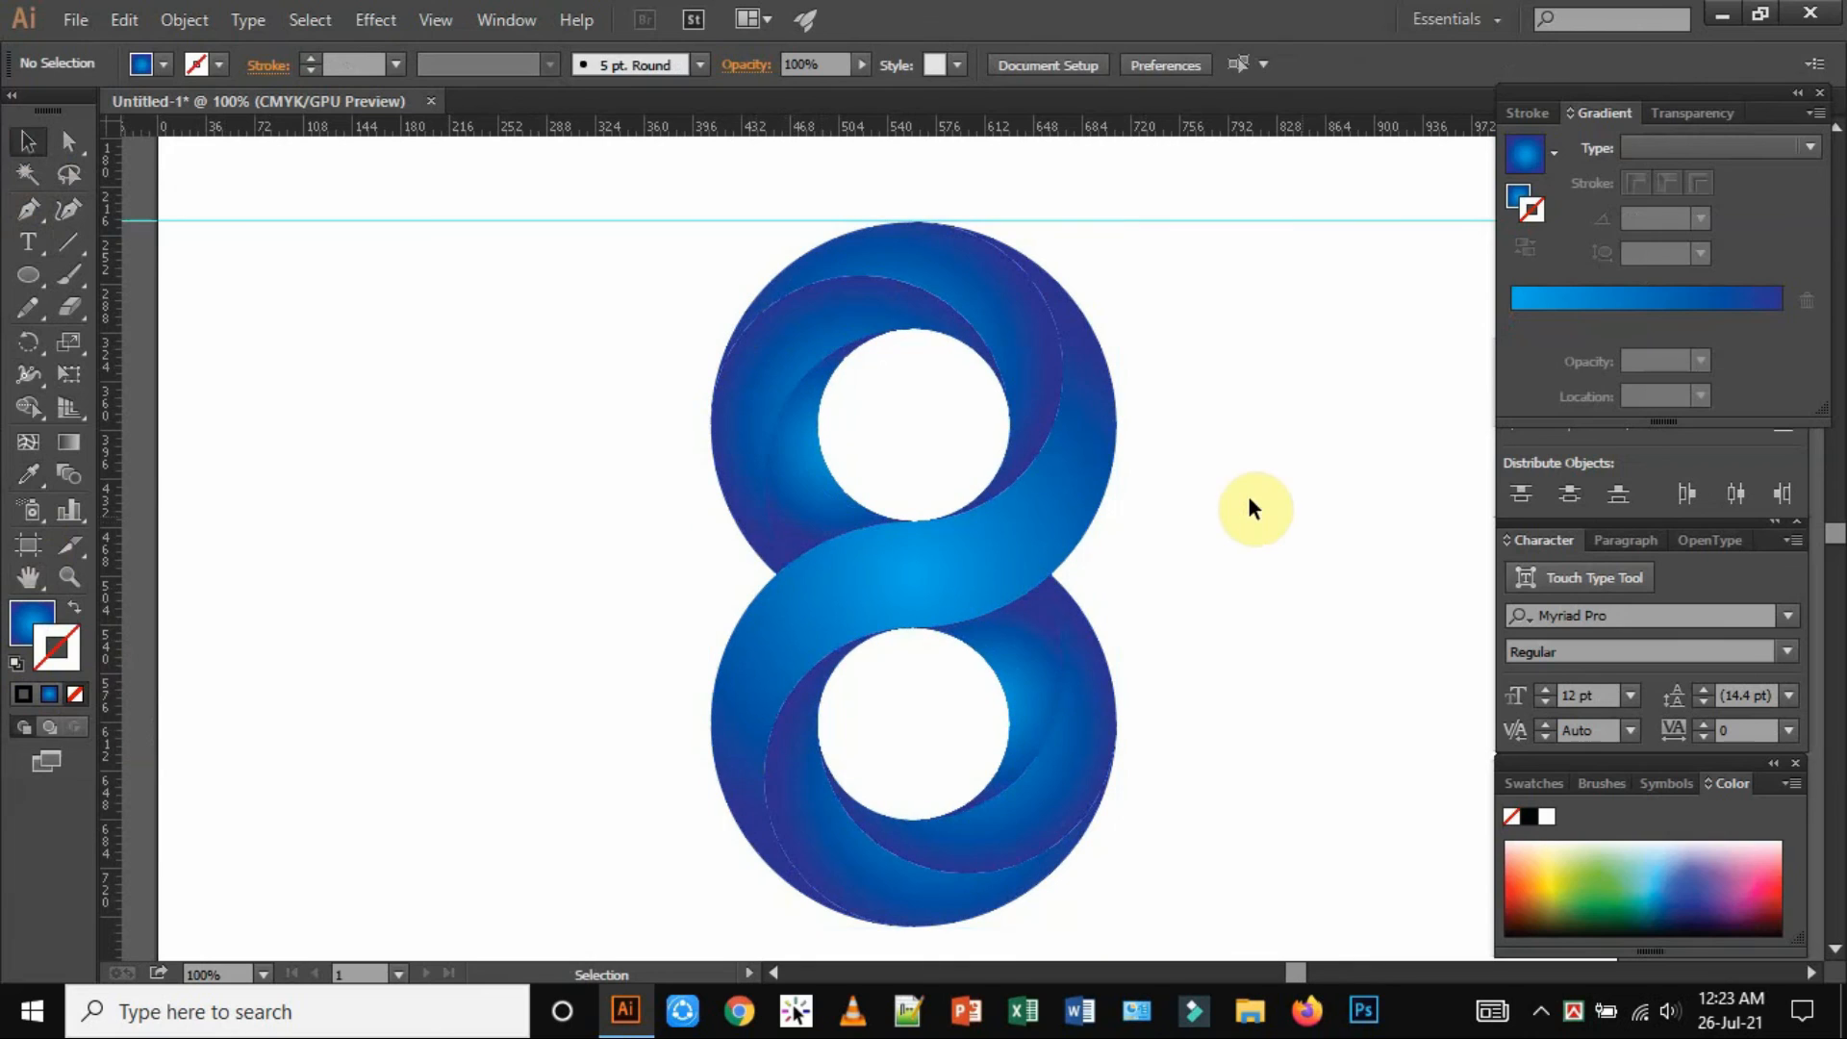